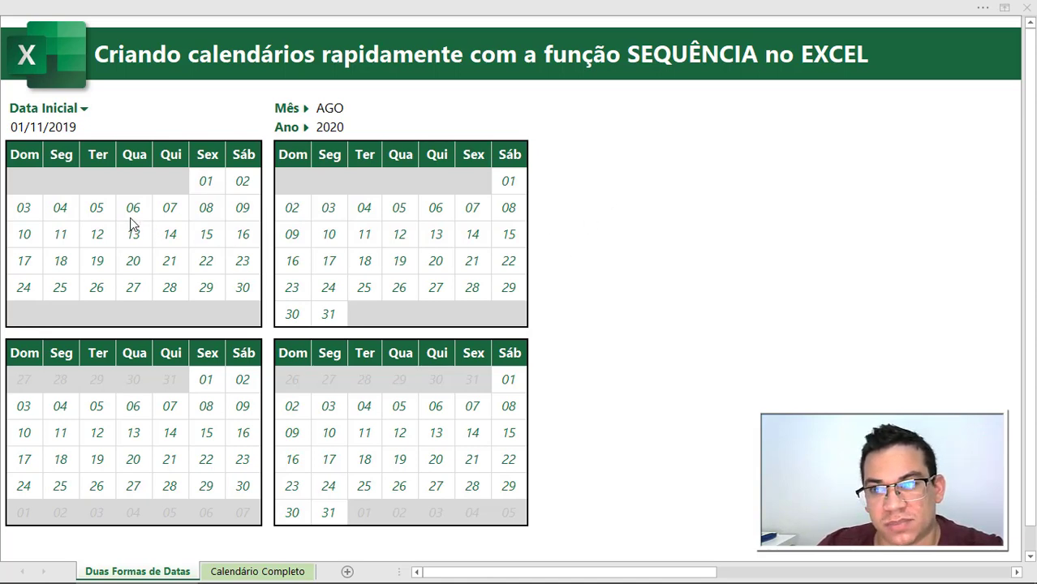
Step: Check the start date, month and year cells that drive the example calendars
{"action": "left_click", "coordinate": [32, 128]}
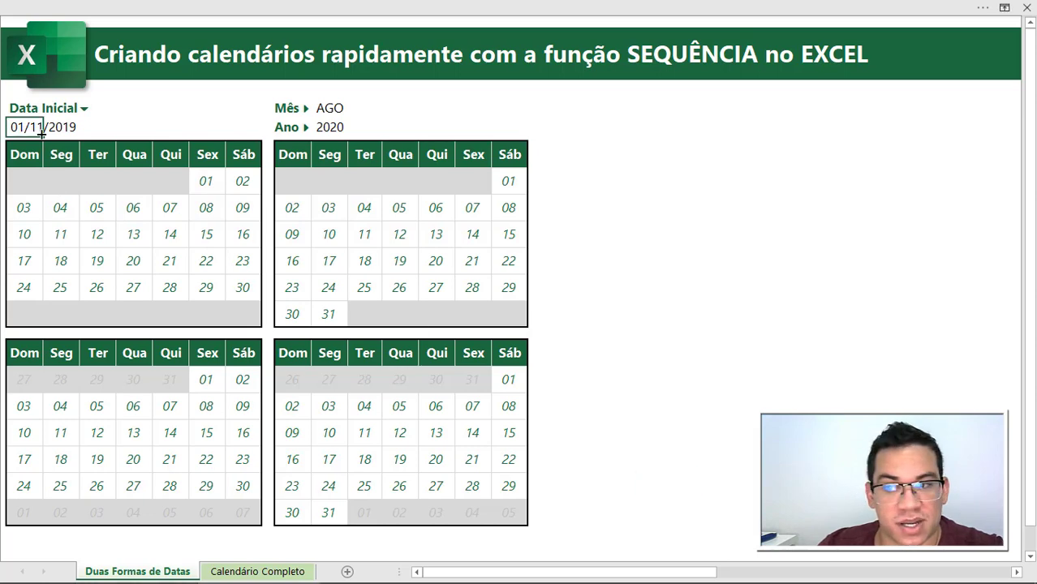
{"action": "left_click", "coordinate": [341, 106]}
{"action": "left_click", "coordinate": [337, 127]}
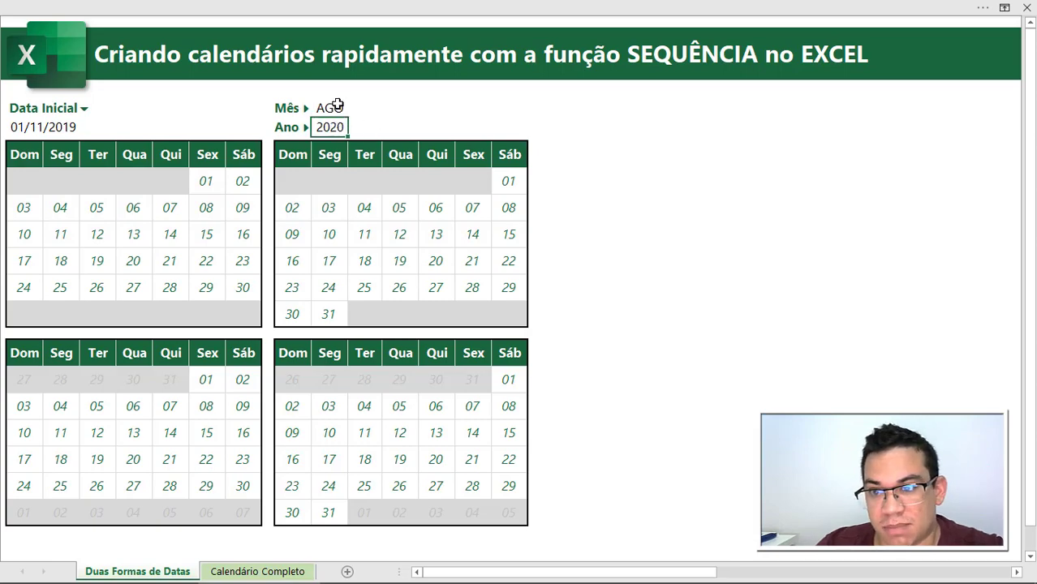
Step: On the Calendário Completo sheet, change the calendar year to 2018 and return it to 2020
{"action": "left_click", "coordinate": [264, 571]}
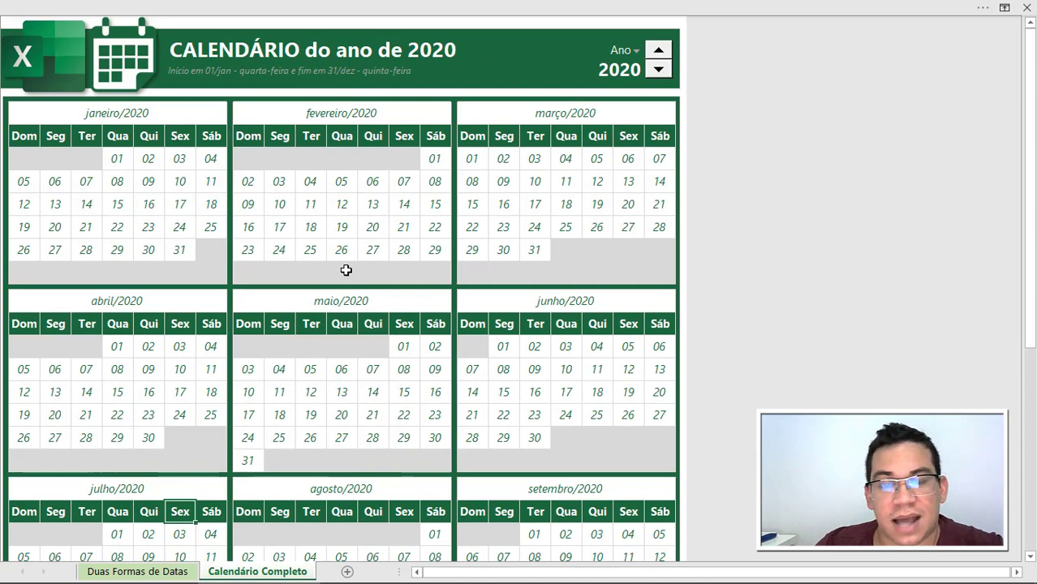
{"action": "left_click", "coordinate": [658, 70]}
{"action": "left_click", "coordinate": [659, 70]}
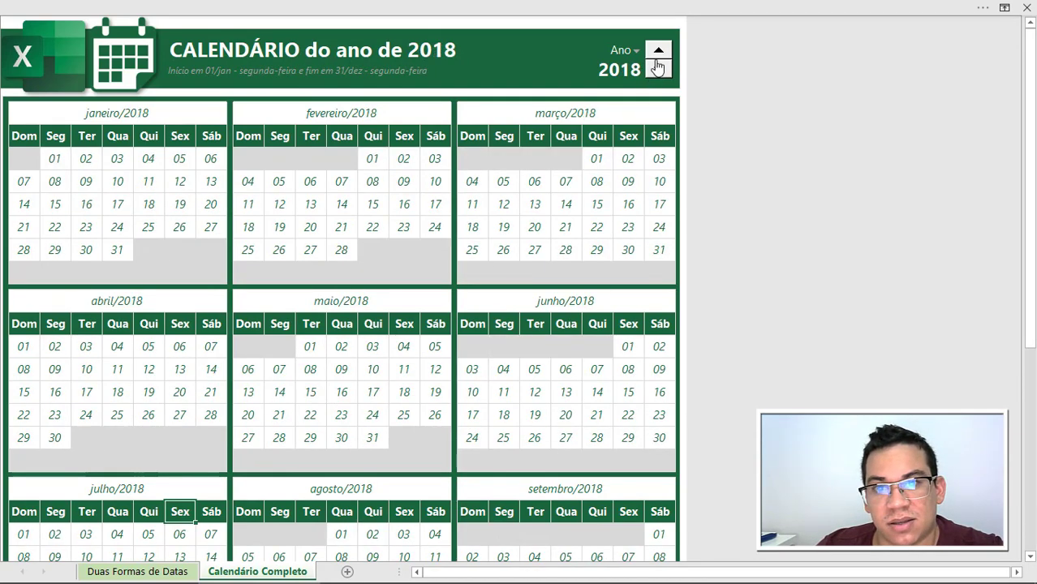
{"action": "left_click", "coordinate": [659, 53]}
{"action": "left_click", "coordinate": [658, 55]}
Step: Look through the months of the 2020 calendar, focusing on the dates in the February grid
{"action": "left_click", "coordinate": [445, 247]}
{"action": "scroll", "coordinate": [445, 248], "scroll_direction": "down", "scroll_amount": 3}
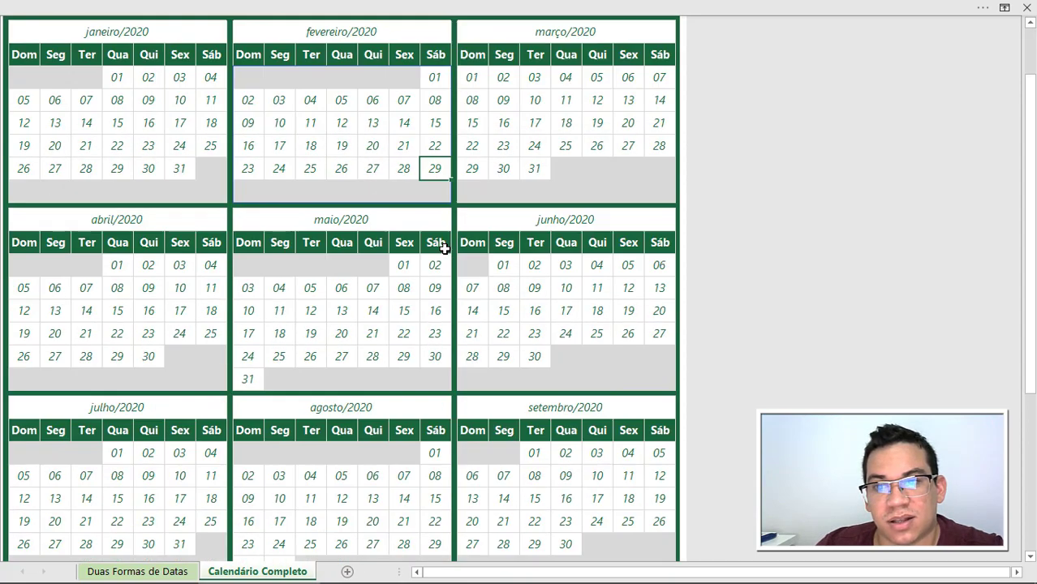
{"action": "scroll", "coordinate": [445, 248], "scroll_direction": "down", "scroll_amount": 2}
{"action": "scroll", "coordinate": [445, 250], "scroll_direction": "up", "scroll_amount": 5}
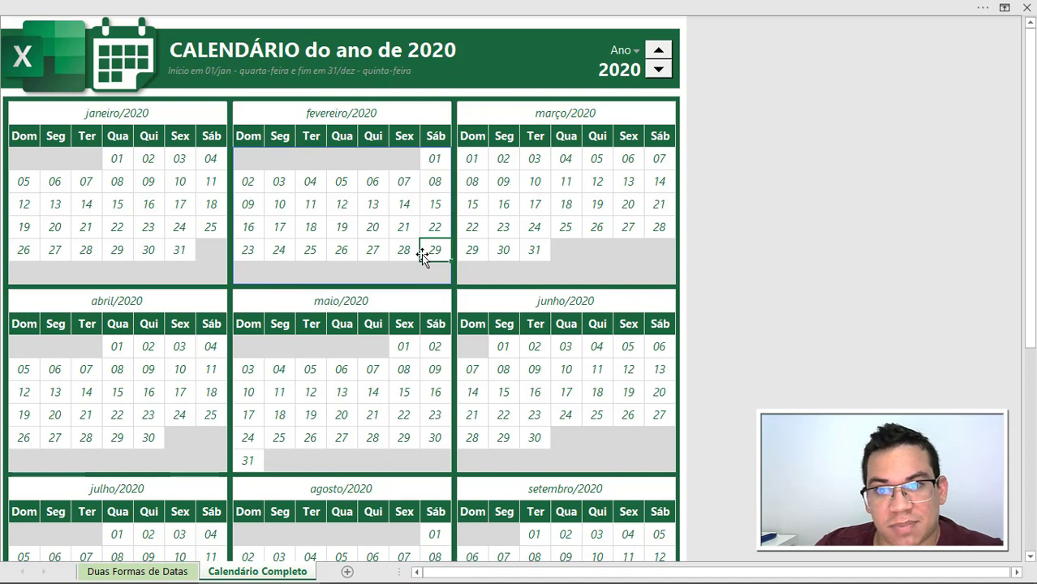
{"action": "left_click", "coordinate": [491, 111]}
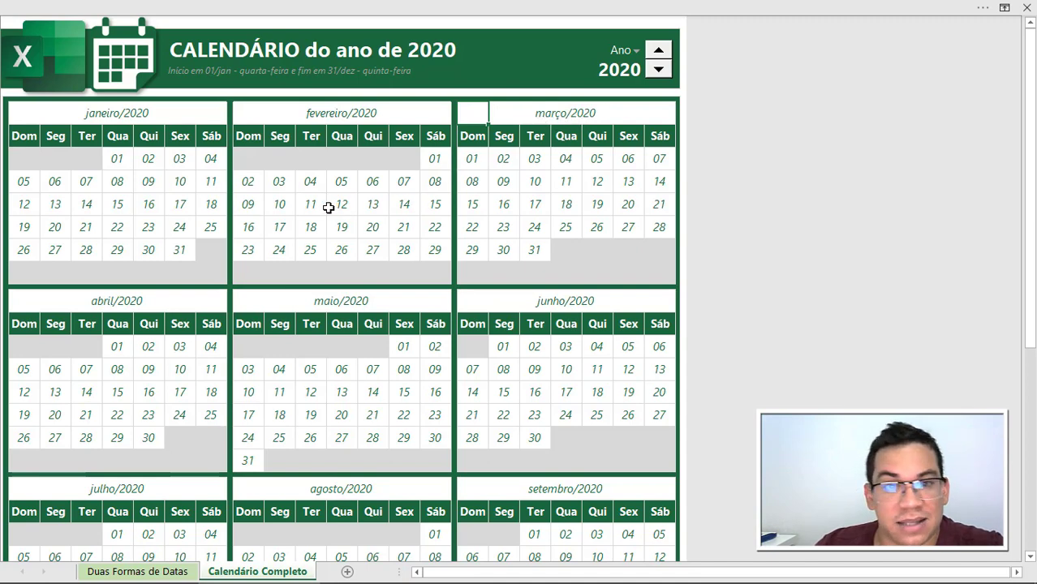
{"action": "mouse_move", "coordinate": [248, 181]}
{"action": "left_mouse_down"}
{"action": "mouse_move", "coordinate": [348, 182]}
{"action": "mouse_move", "coordinate": [435, 228]}
{"action": "mouse_move", "coordinate": [435, 249]}
{"action": "left_mouse_up"}
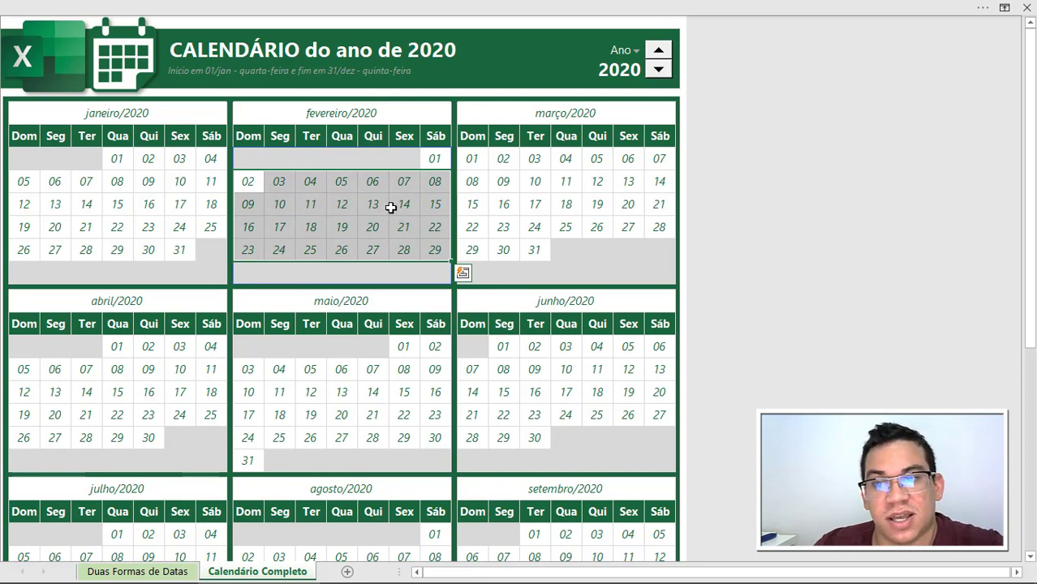
Step: On the Duas Formas de Datas sheet, compare the grey leading cells of the calendars and check the month and year cells
{"action": "left_click", "coordinate": [137, 571]}
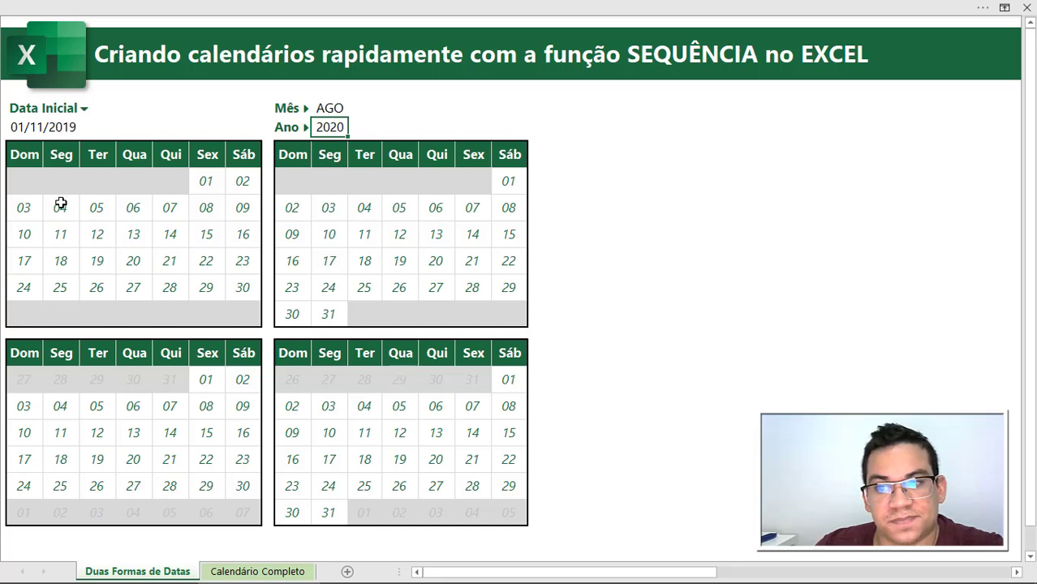
{"action": "left_click_drag", "start_coordinate": [26, 180], "coordinate": [172, 183]}
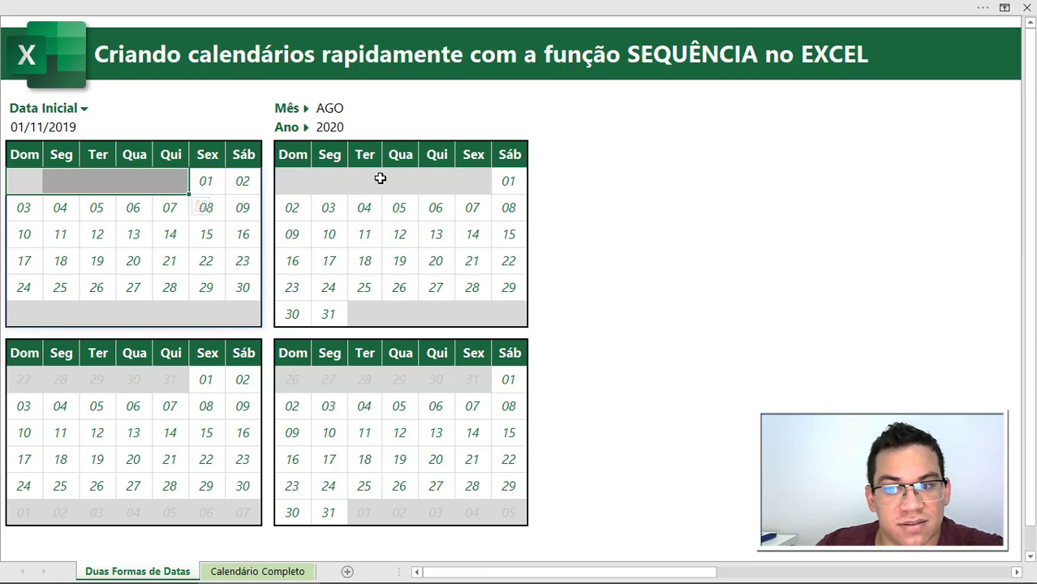
{"action": "left_click_drag", "start_coordinate": [290, 378], "coordinate": [485, 378]}
{"action": "left_click", "coordinate": [421, 377]}
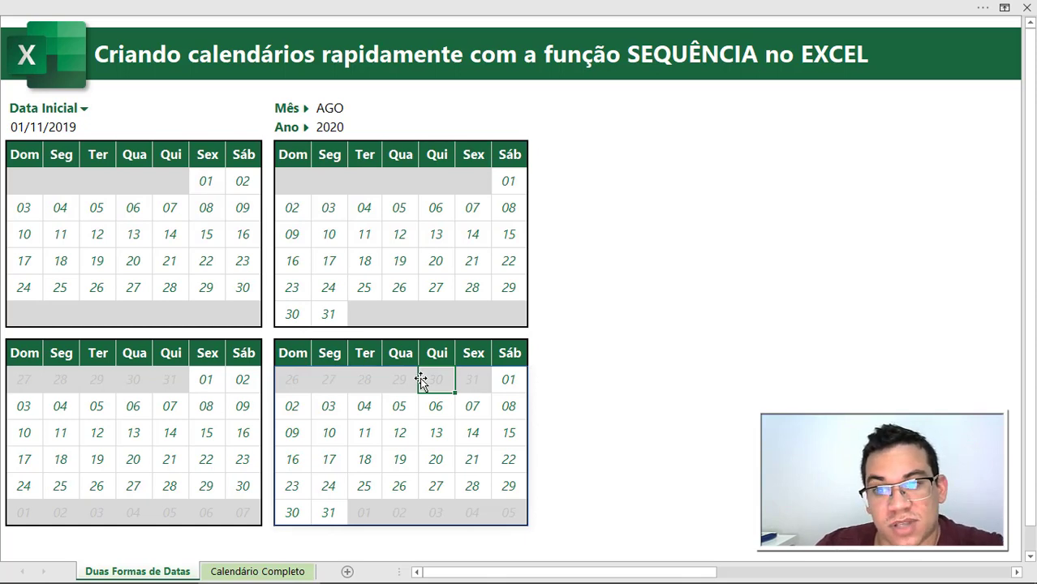
{"action": "left_click", "coordinate": [329, 129]}
{"action": "left_click", "coordinate": [333, 108]}
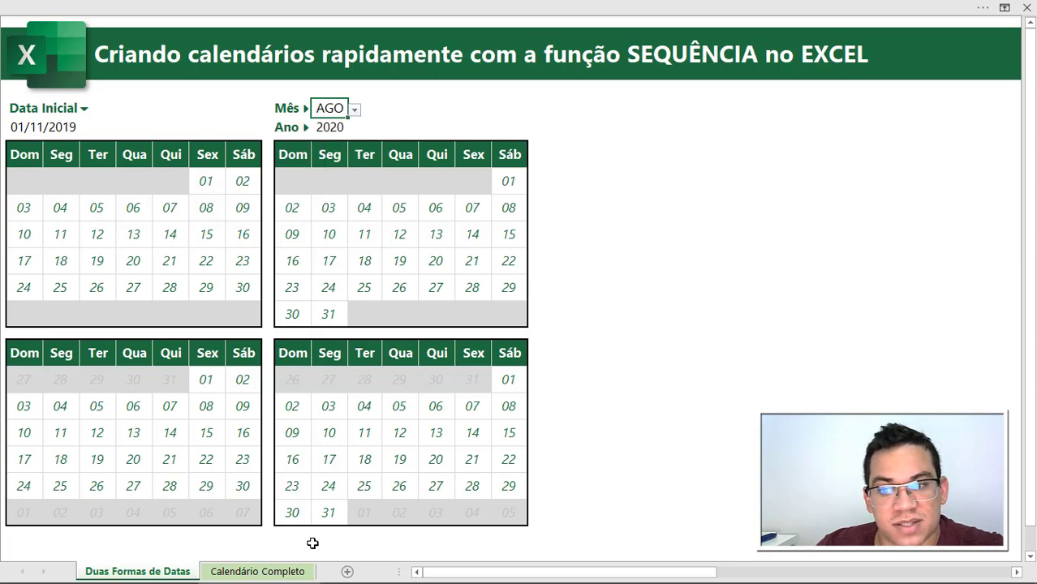
Step: Return to the Calendário Completo sheet, advance the year to 2021 and set it back to 2020
{"action": "left_click", "coordinate": [299, 570]}
{"action": "left_click", "coordinate": [657, 55]}
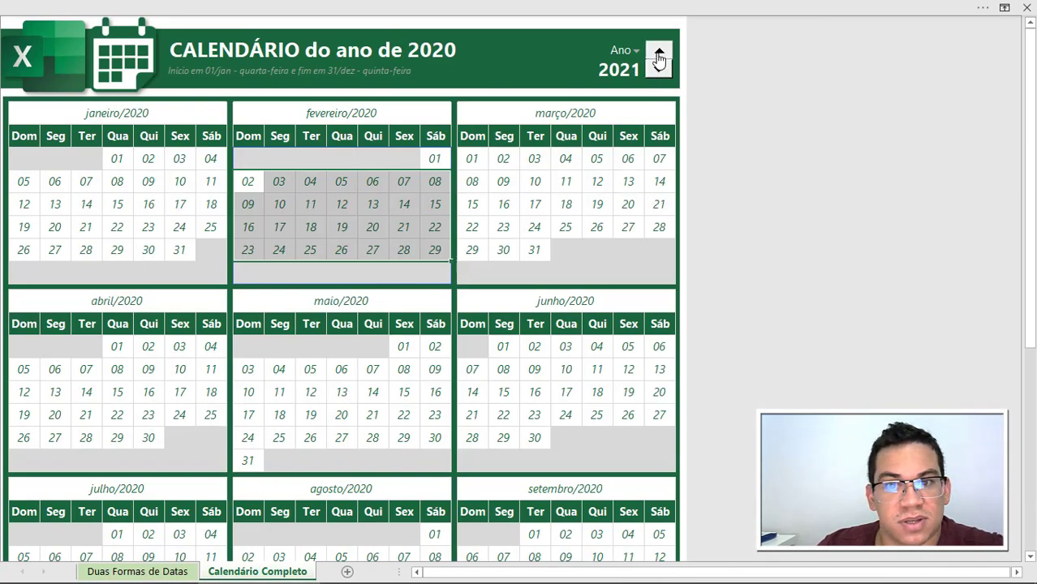
{"action": "left_click", "coordinate": [658, 71]}
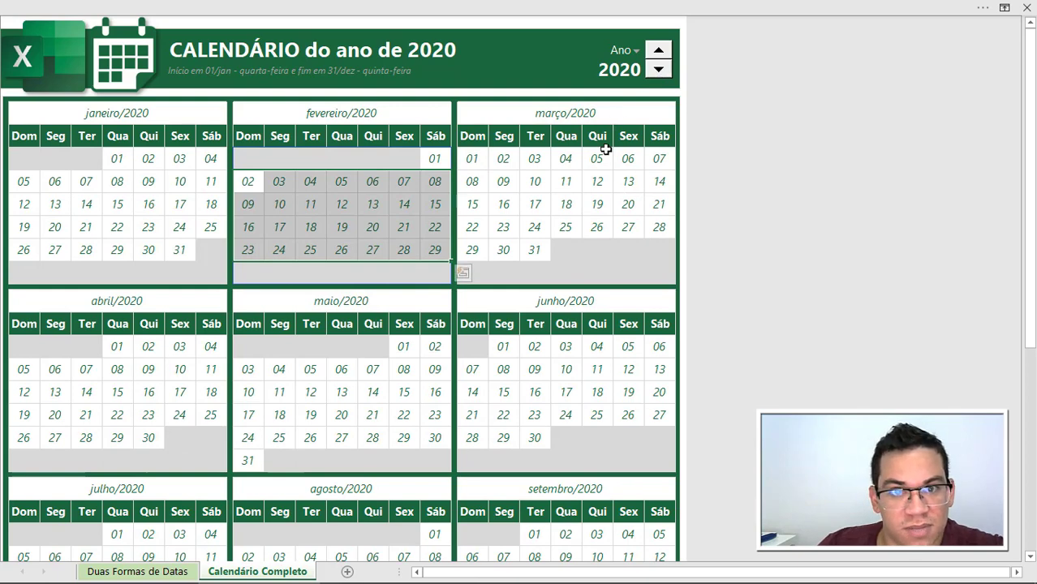
{"action": "left_click", "coordinate": [565, 181]}
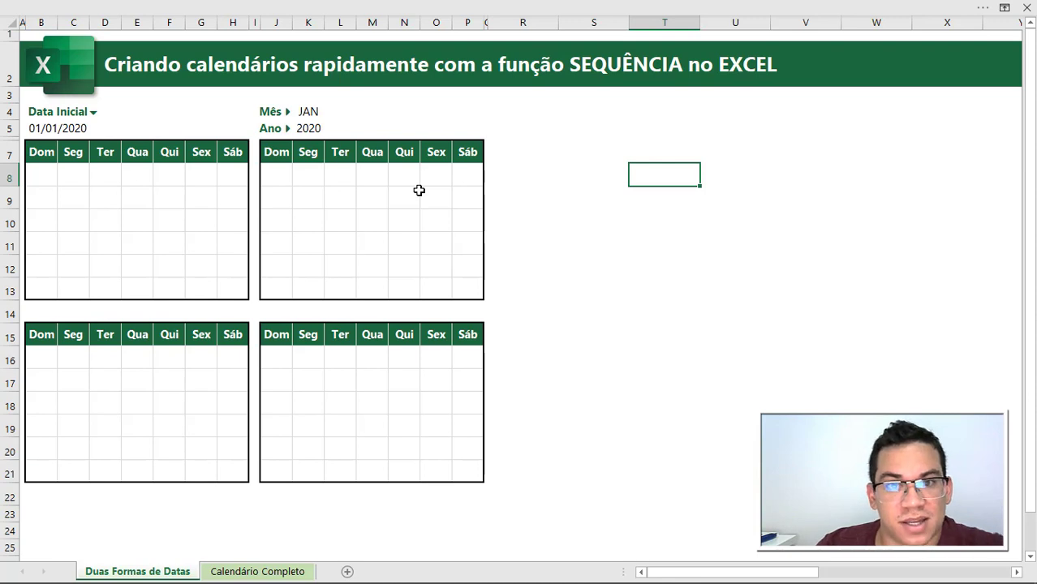
Step: Examine the empty calendar grid J8:P13 under Mês and Ano, including its first row, middle rows and last two rows
{"action": "left_click", "coordinate": [551, 175]}
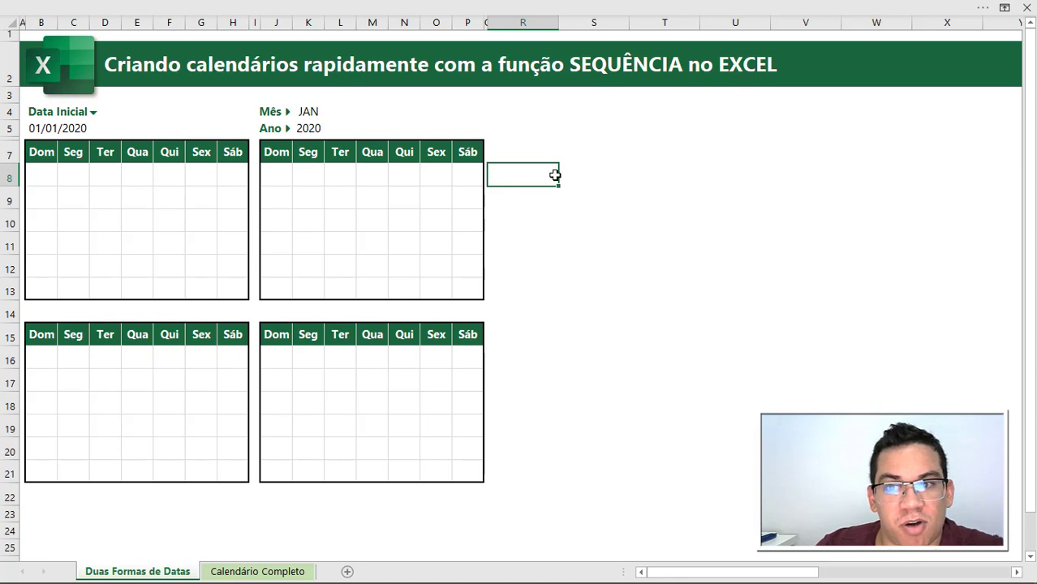
{"action": "mouse_move", "coordinate": [275, 172]}
{"action": "left_mouse_down"}
{"action": "mouse_move", "coordinate": [435, 204]}
{"action": "mouse_move", "coordinate": [466, 281]}
{"action": "left_mouse_up"}
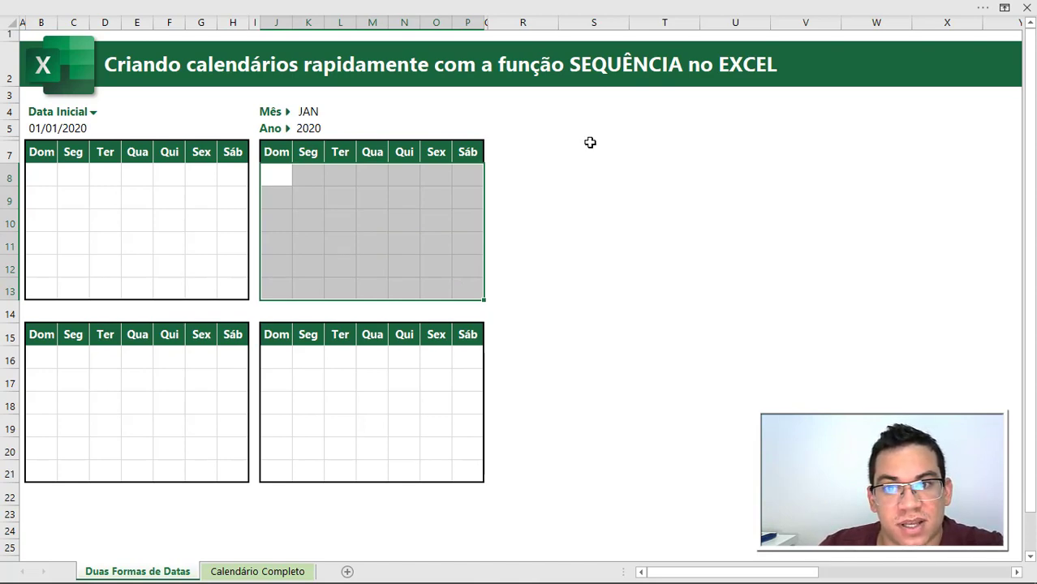
{"action": "left_click", "coordinate": [533, 174]}
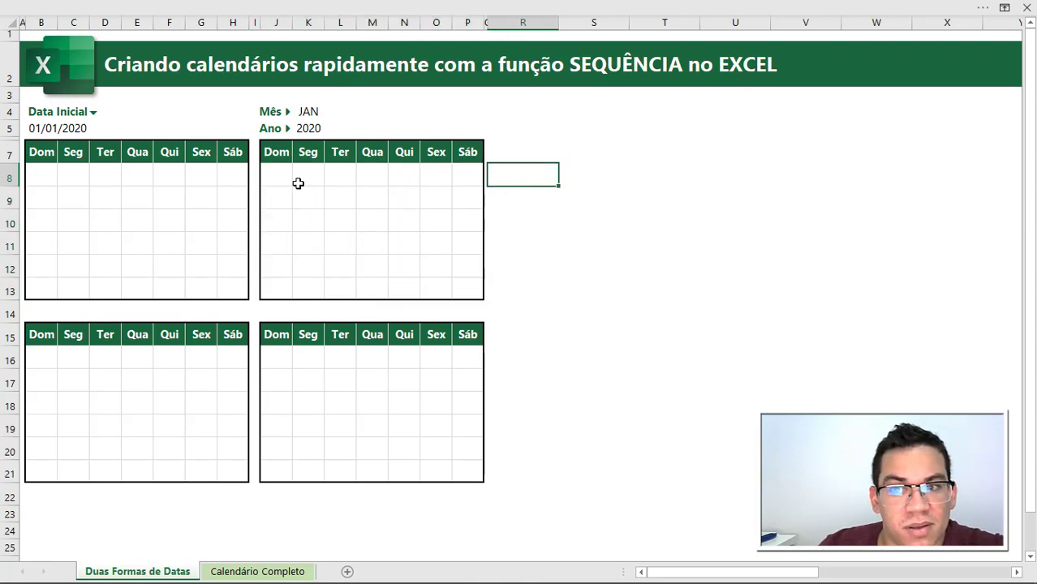
{"action": "left_click_drag", "start_coordinate": [278, 177], "coordinate": [464, 174]}
{"action": "left_click_drag", "start_coordinate": [290, 269], "coordinate": [442, 289]}
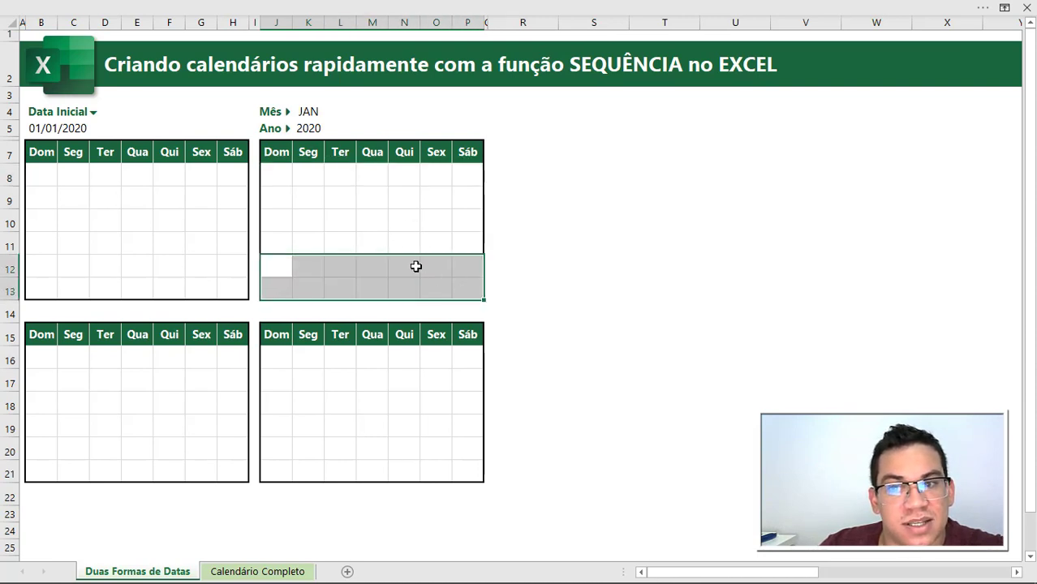
{"action": "left_click_drag", "start_coordinate": [278, 199], "coordinate": [473, 244]}
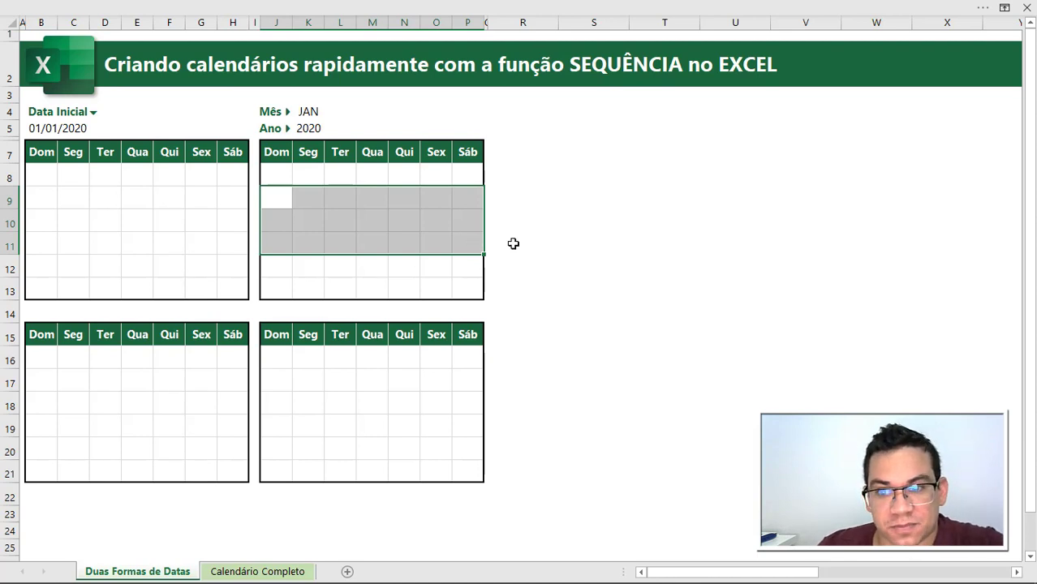
Step: Enter the formula =SEQUÊNCIA(10) in cell R8 to generate a ten-row number sequence
{"action": "left_click", "coordinate": [536, 185]}
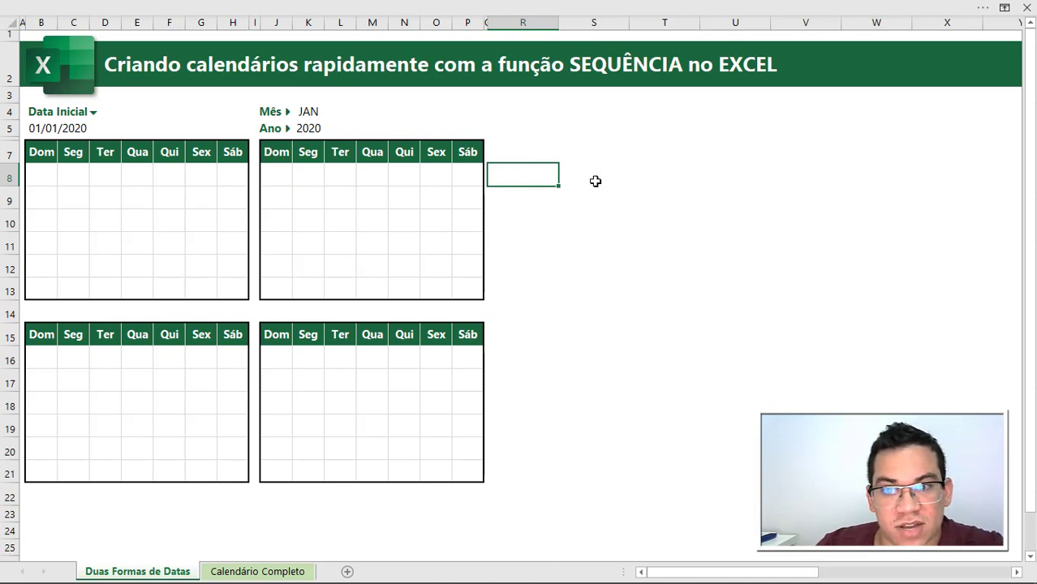
{"action": "type", "text": "=SEQ"}
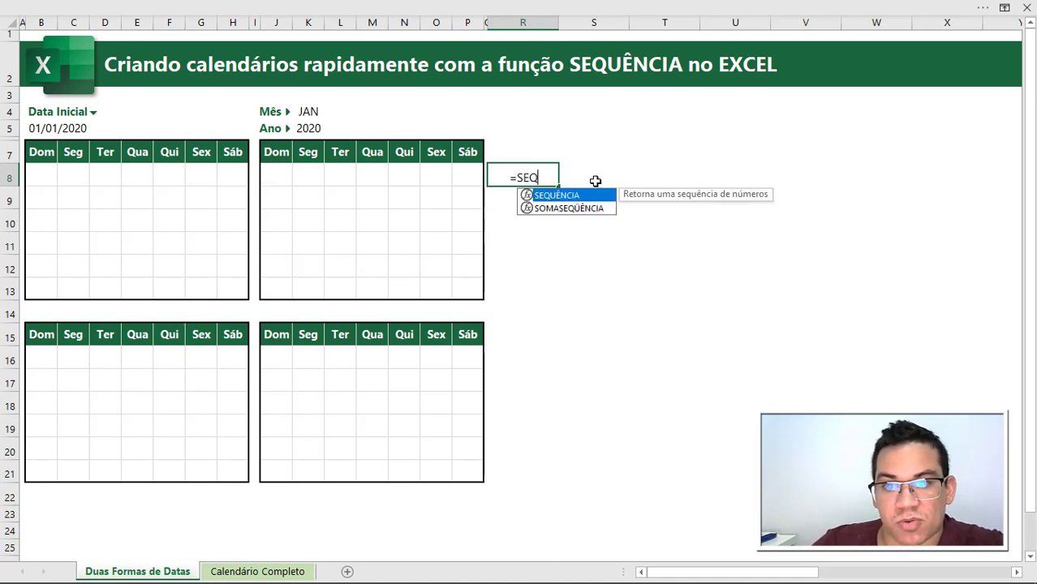
{"action": "key", "text": "Tab"}
{"action": "type", "text": "10)"}
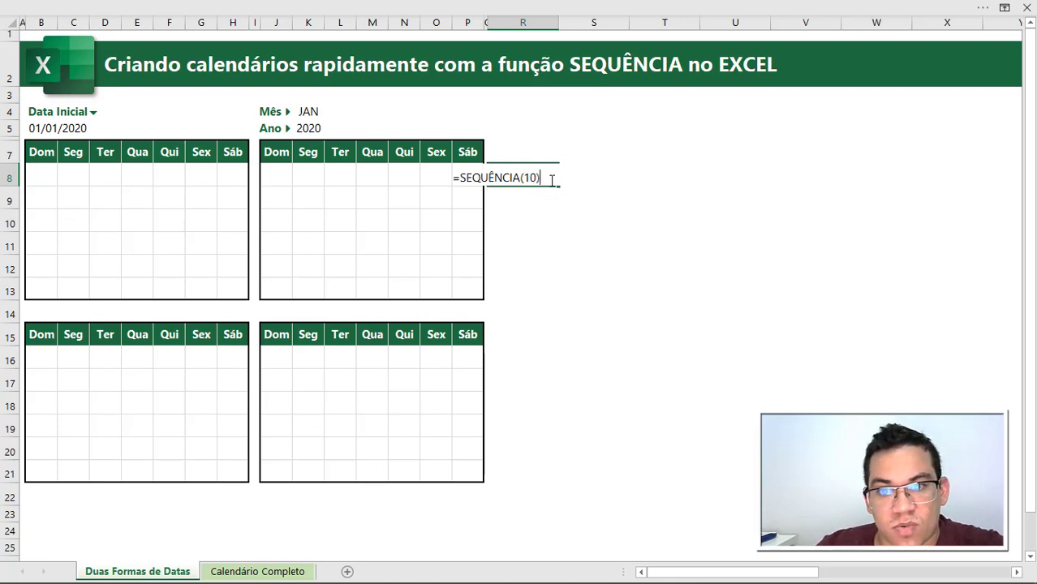
{"action": "key", "text": "Left"}
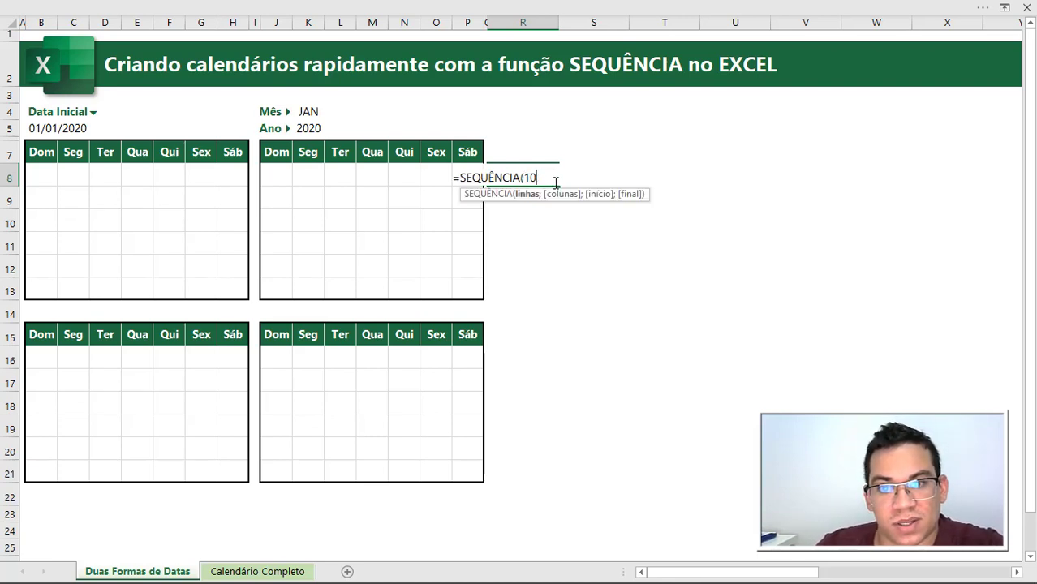
{"action": "key", "text": "Delete"}
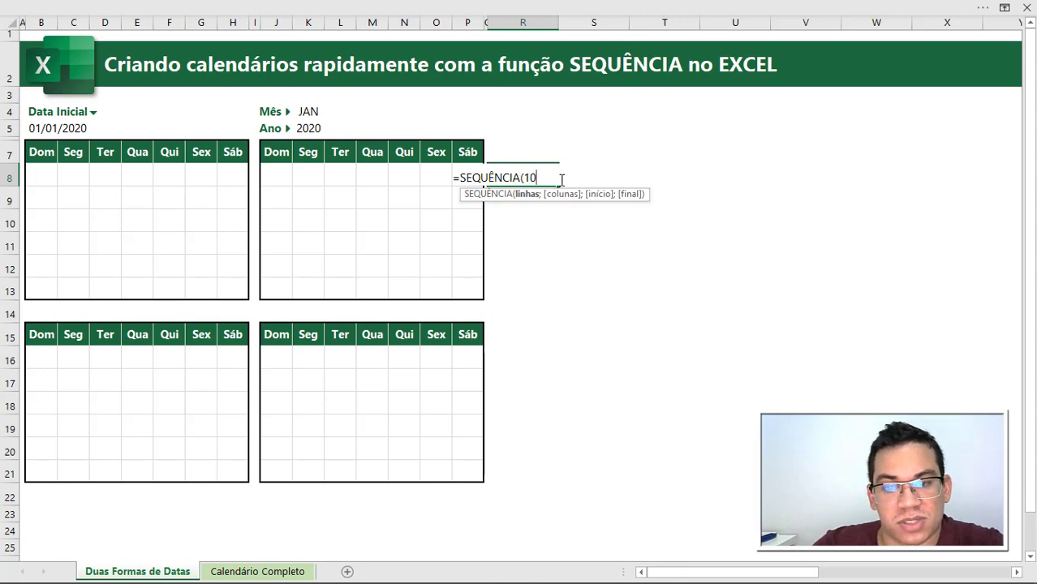
{"action": "type", "text": ")"}
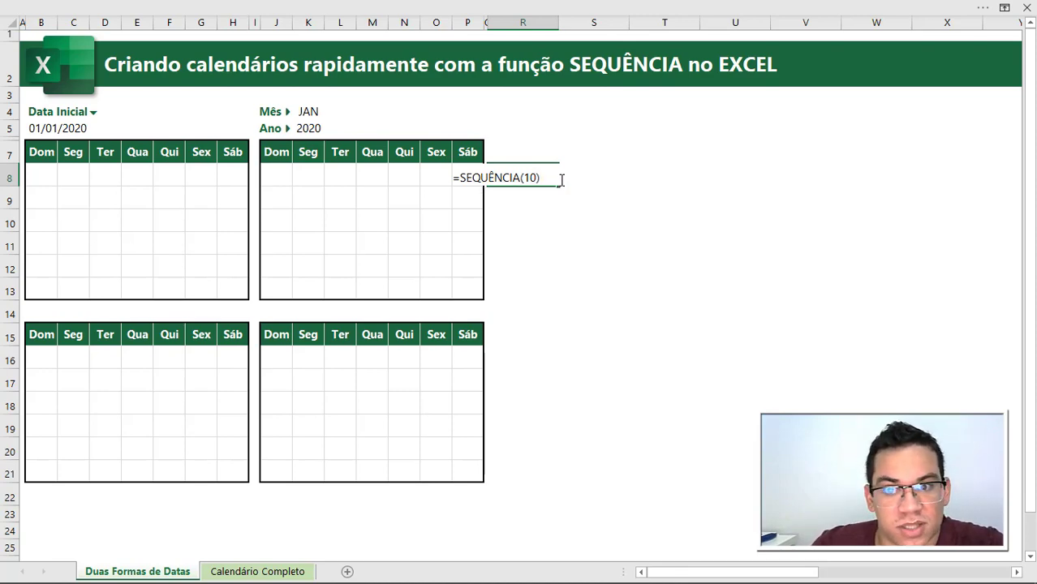
{"action": "key", "text": "Return"}
Step: Replace the argument 10 of the SEQUÊNCIA formula in R8 with 5,5
{"action": "left_click_drag", "start_coordinate": [549, 175], "coordinate": [544, 378]}
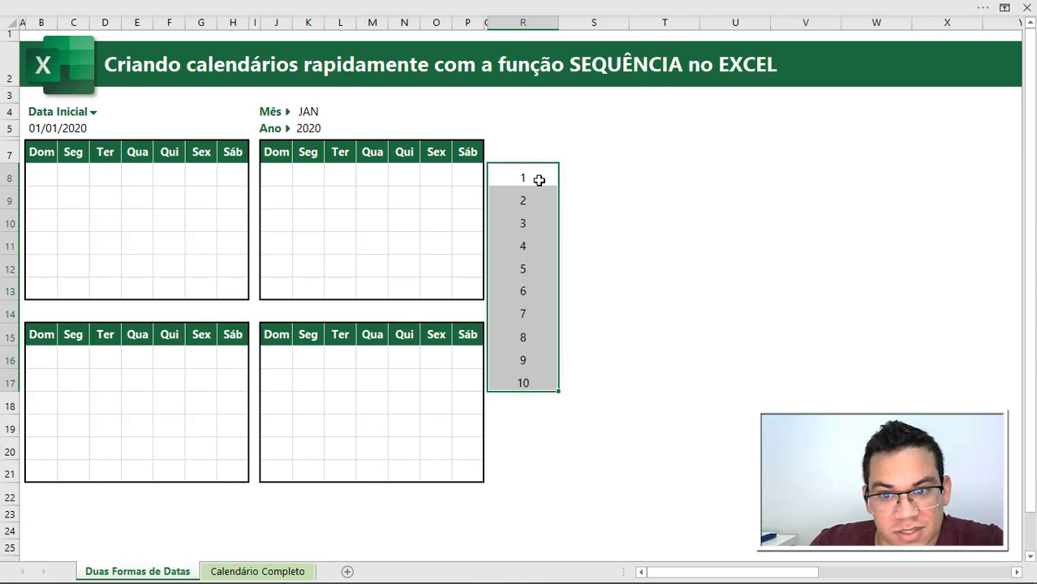
{"action": "double_click", "coordinate": [536, 178]}
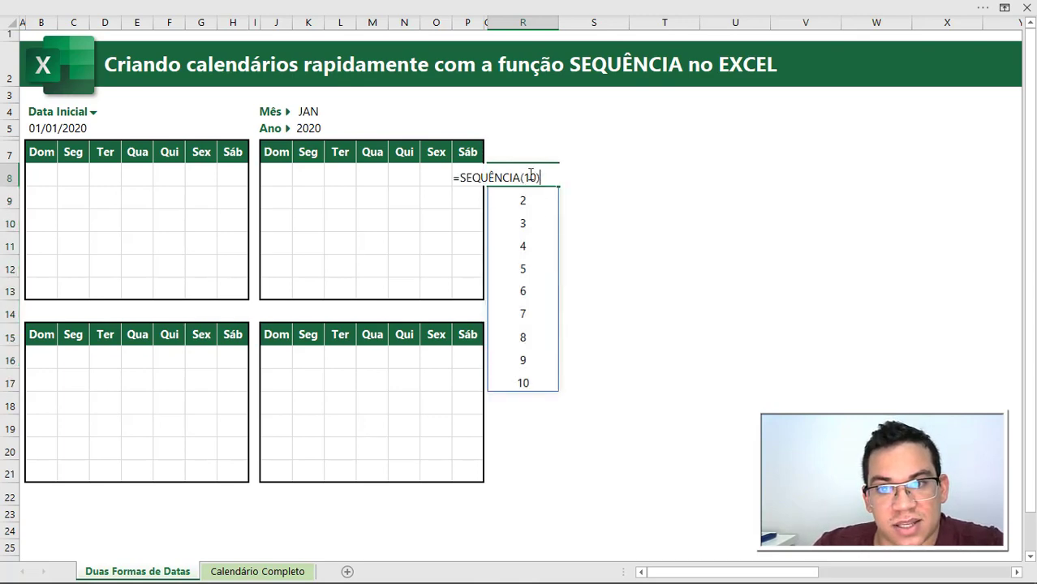
{"action": "left_click_drag", "start_coordinate": [528, 176], "coordinate": [557, 176]}
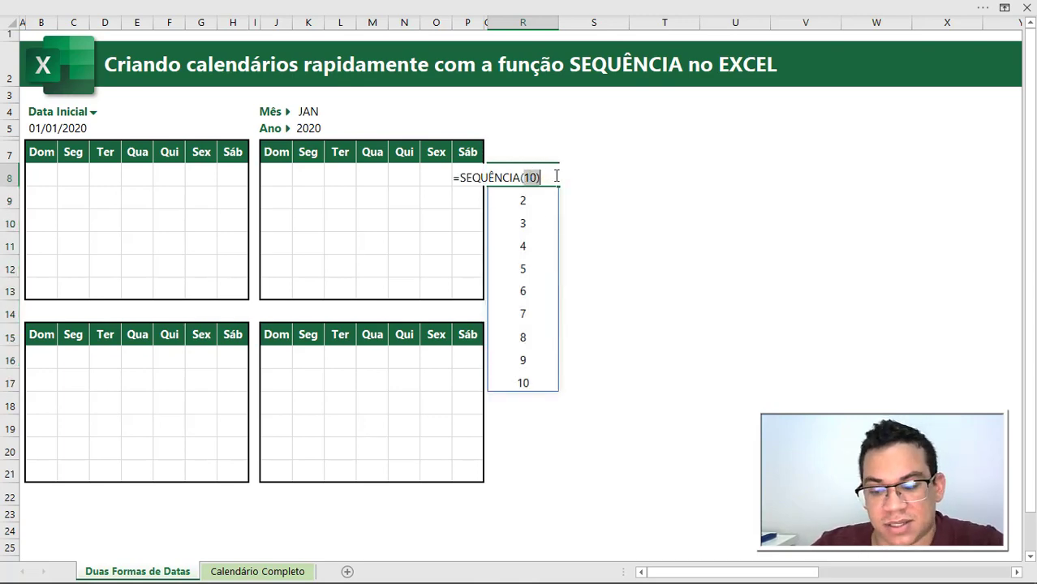
{"action": "type", "text": "5,5"}
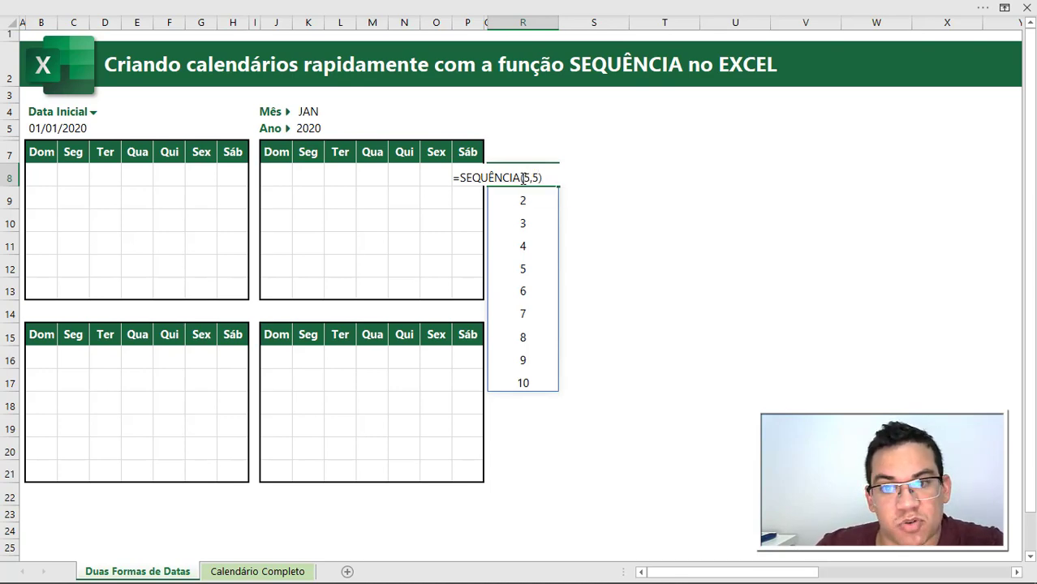
{"action": "key", "text": "Return"}
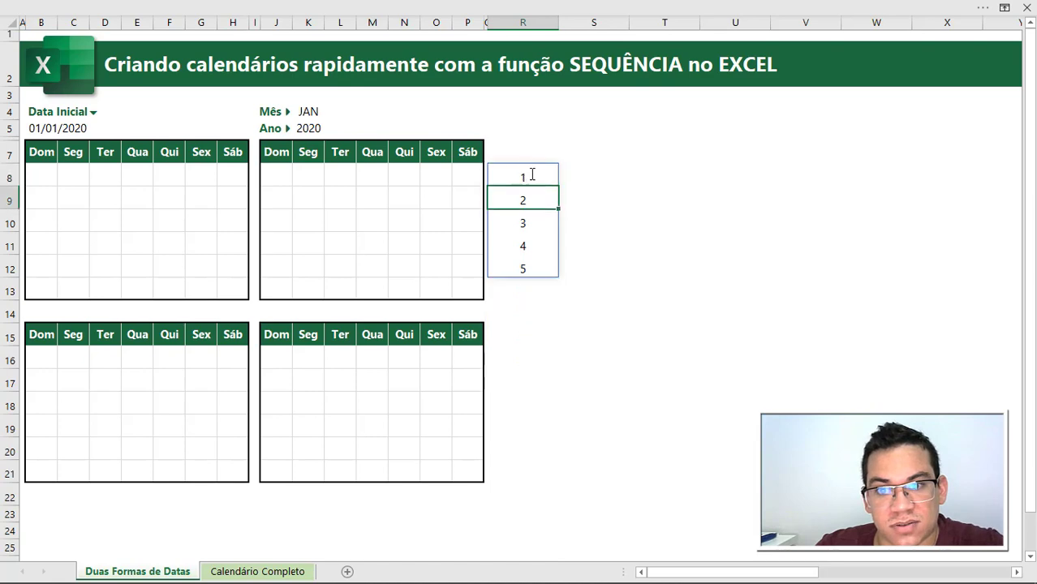
Step: Correct the argument separator in R8 so the formula reads =SEQUÊNCIA(5;5), and select the resulting number grid
{"action": "double_click", "coordinate": [531, 175]}
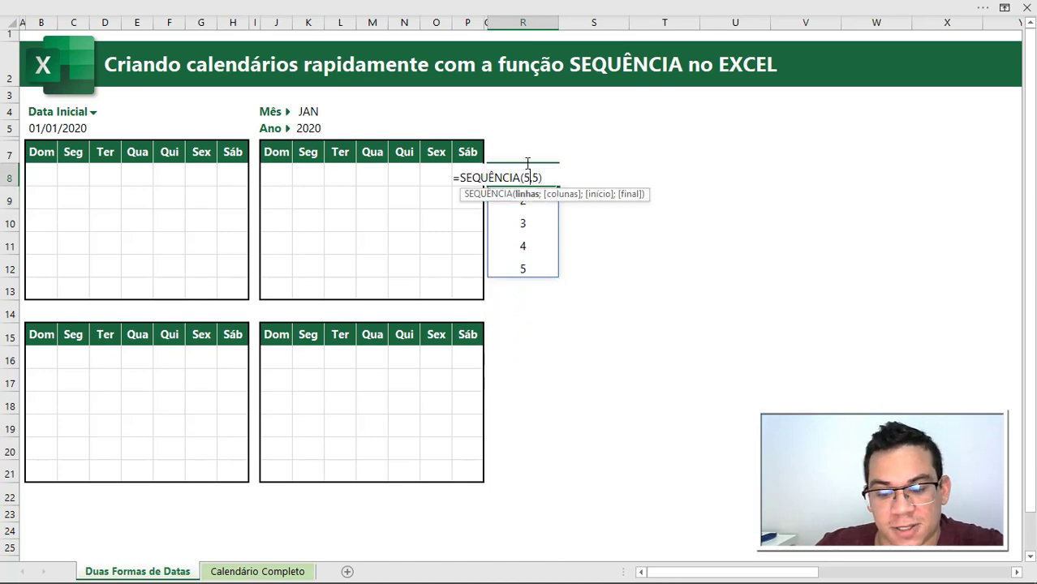
{"action": "key", "text": "Return"}
{"action": "left_click", "coordinate": [555, 177]}
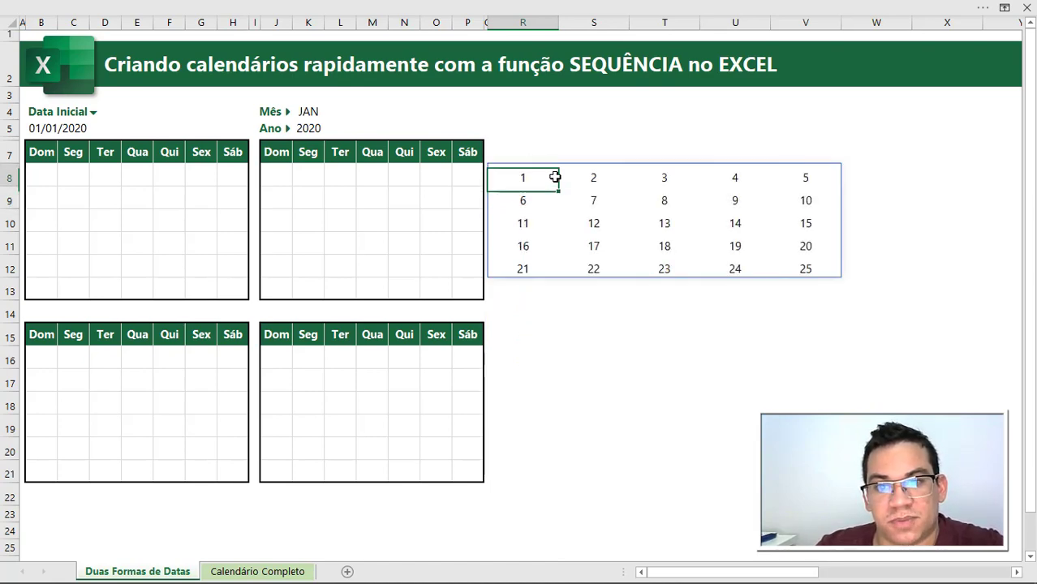
{"action": "left_click_drag", "start_coordinate": [555, 177], "coordinate": [807, 269]}
Step: Add a start value of 21 to the formula in R8 so it reads =SEQUÊNCIA(5;5;21)
{"action": "left_click", "coordinate": [522, 176]}
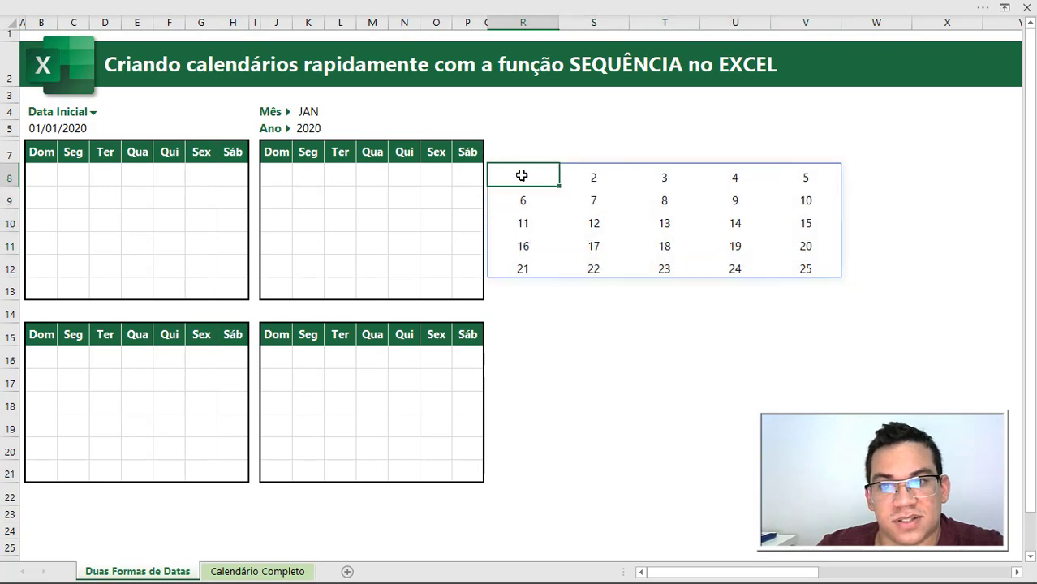
{"action": "double_click", "coordinate": [522, 176]}
{"action": "type", "text": ";5"}
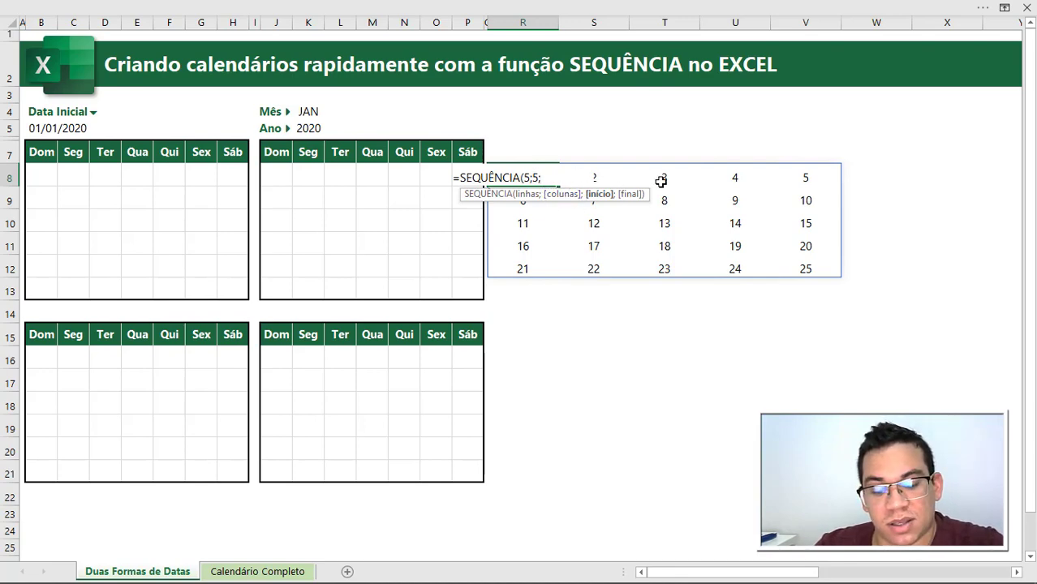
{"action": "type", "text": "21"}
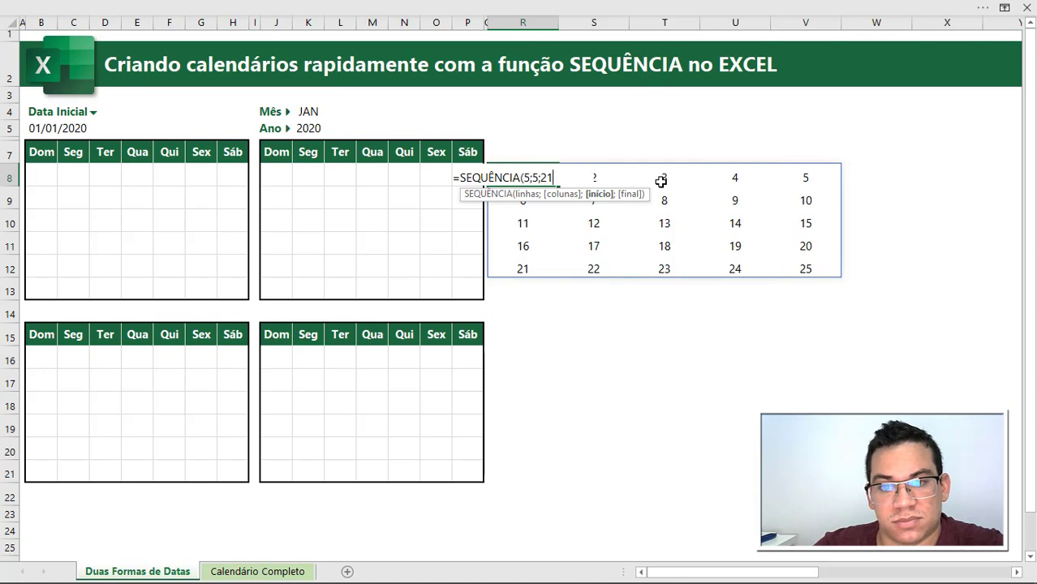
{"action": "type", "text": ")"}
{"action": "key", "text": "Return"}
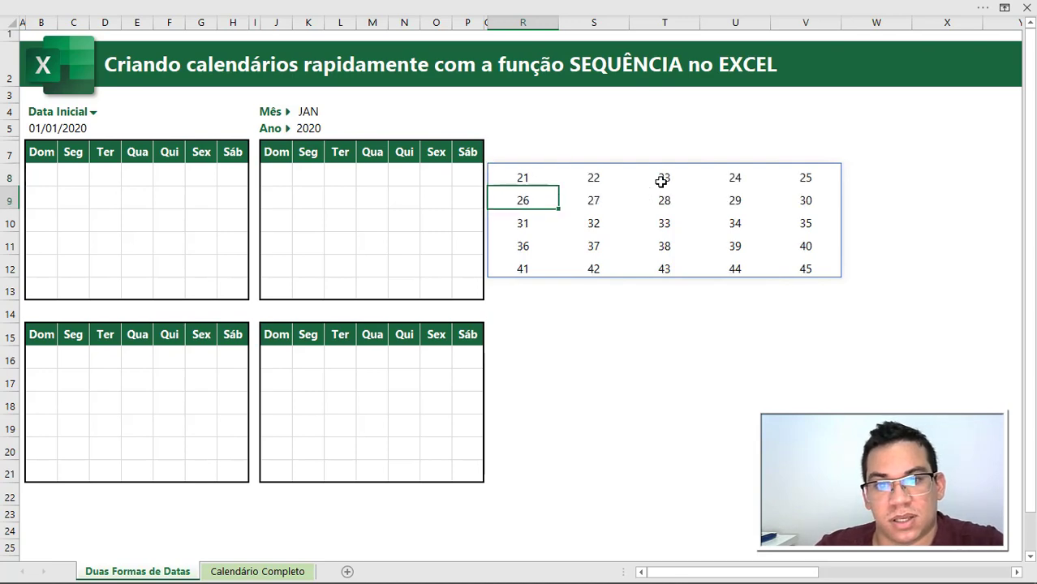
Step: Add 5 as the fourth argument in R8 so the formula reads =SEQUÊNCIA(5;5;21;5)
{"action": "double_click", "coordinate": [524, 178]}
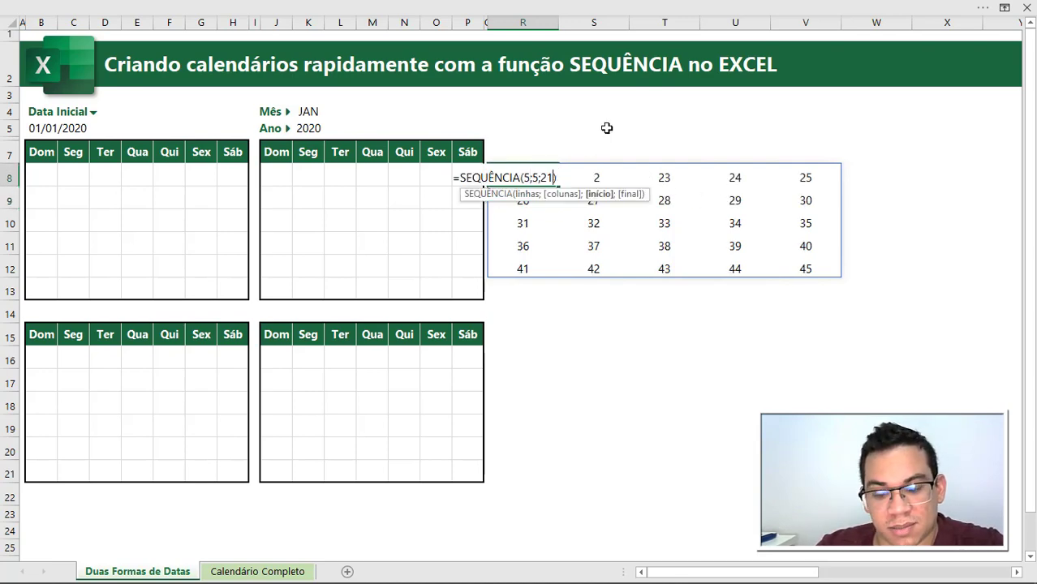
{"action": "type", "text": ";5"}
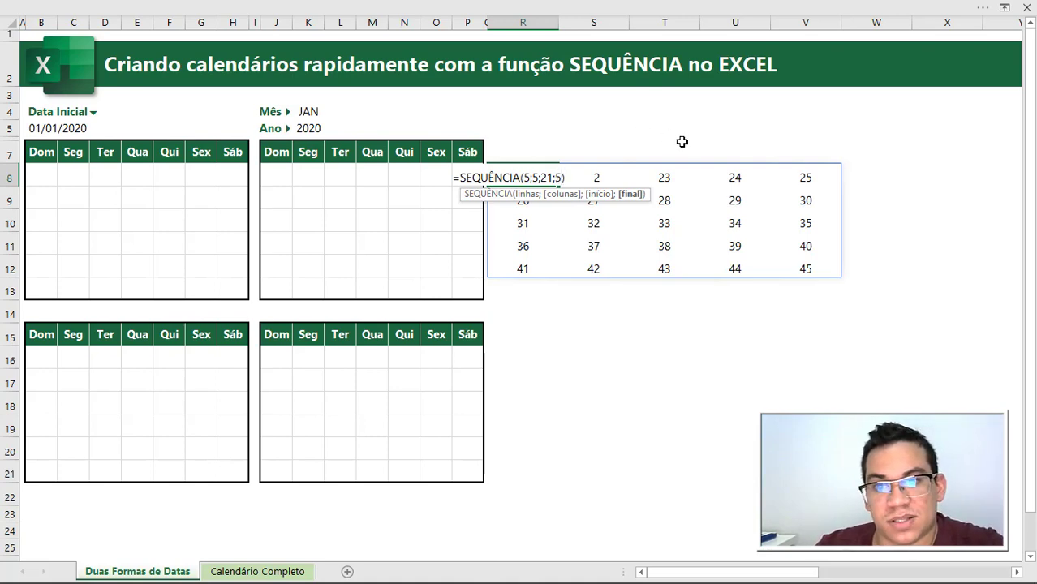
{"action": "key", "text": "Return"}
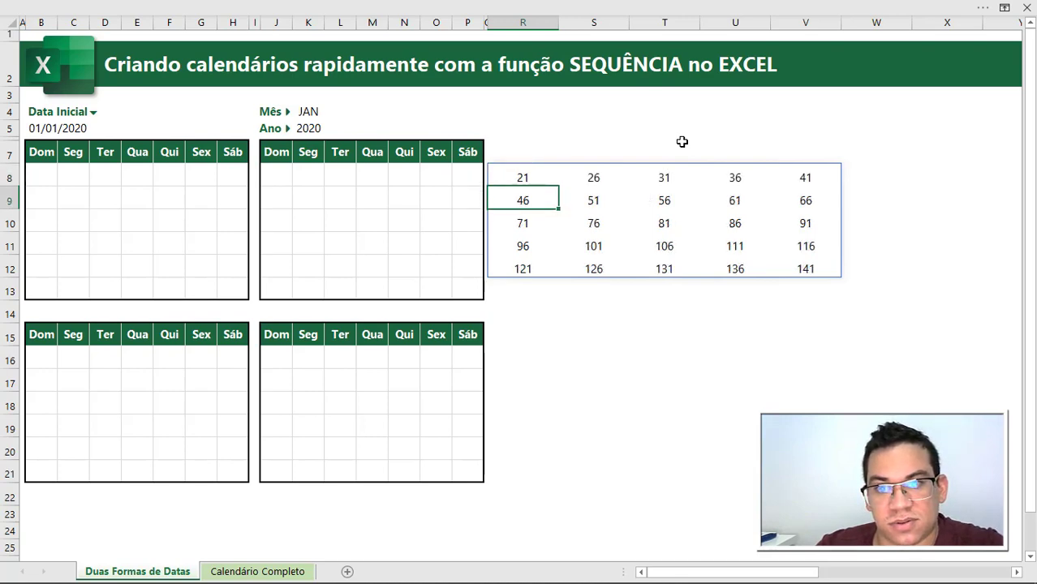
Step: Clear the generated number grid in R8:V12 and select cell R8
{"action": "left_click_drag", "start_coordinate": [532, 176], "coordinate": [810, 267]}
{"action": "key", "text": "Delete"}
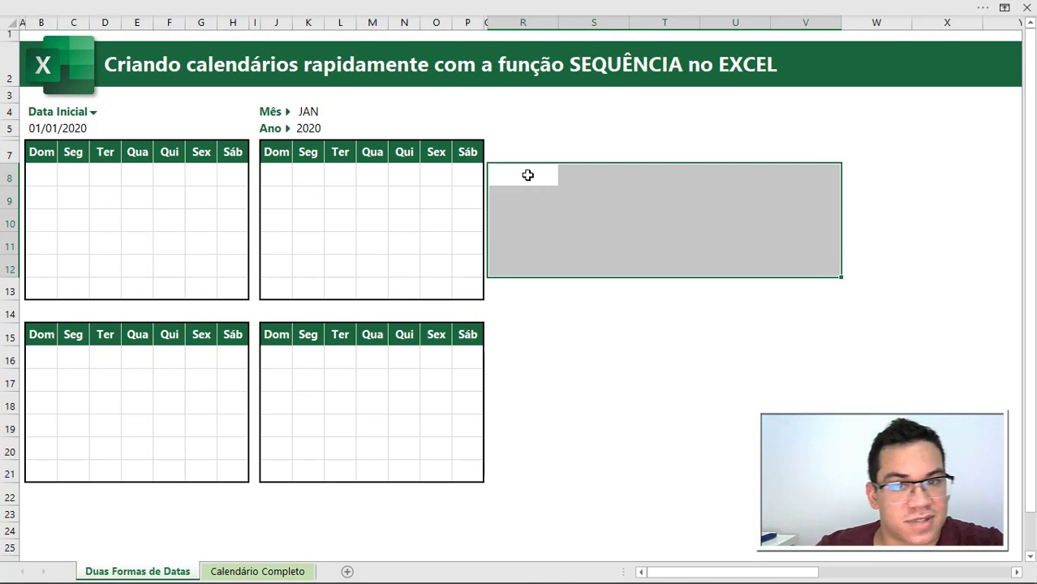
{"action": "left_click", "coordinate": [528, 176]}
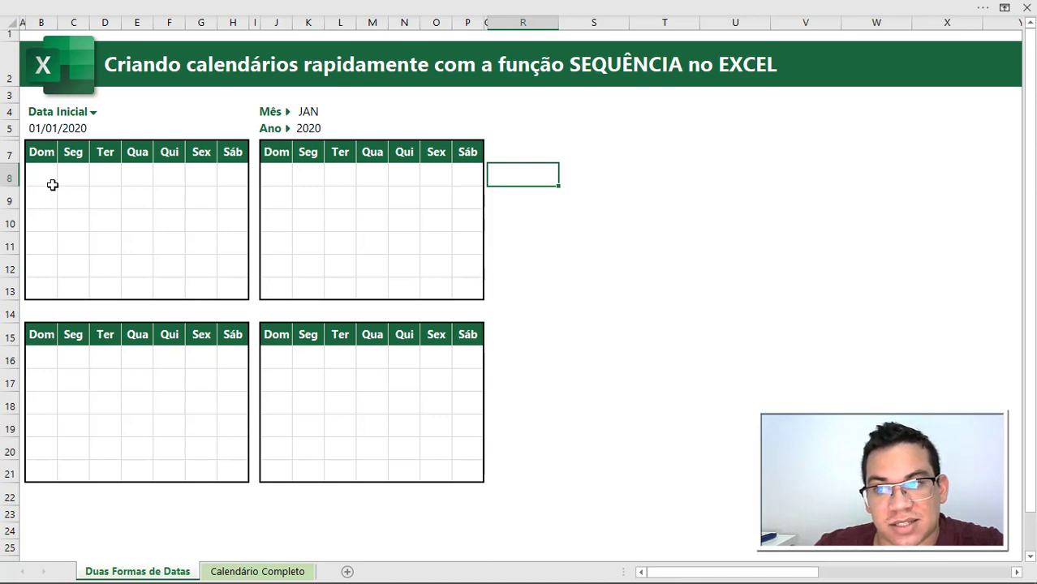
Step: Check the size of calendar block B8:H13, then start a SEQUÊNCIA formula in R8 with 6 rows and 7 columns
{"action": "left_click_drag", "start_coordinate": [49, 179], "coordinate": [227, 281]}
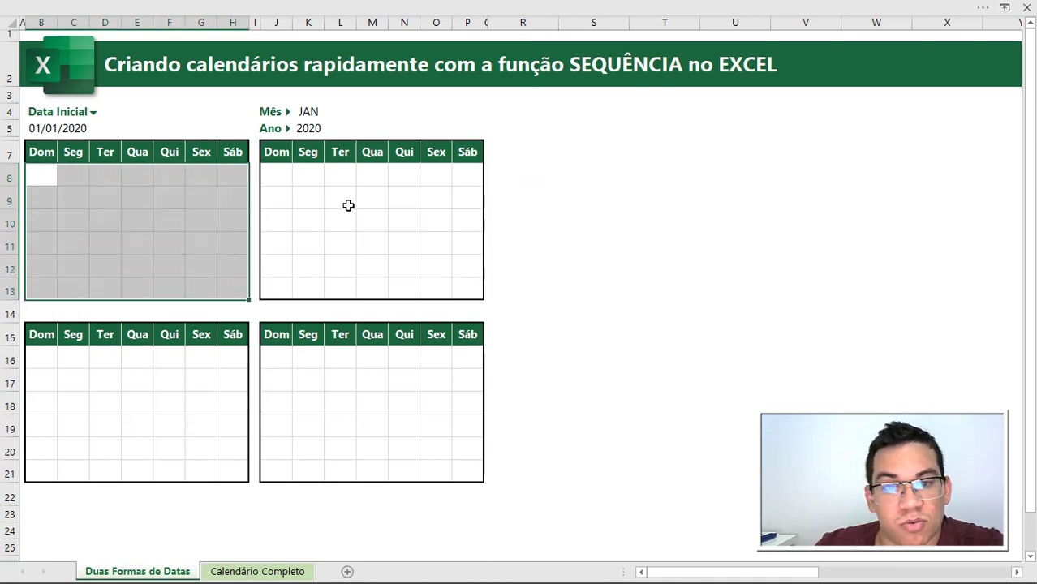
{"action": "left_click", "coordinate": [539, 176]}
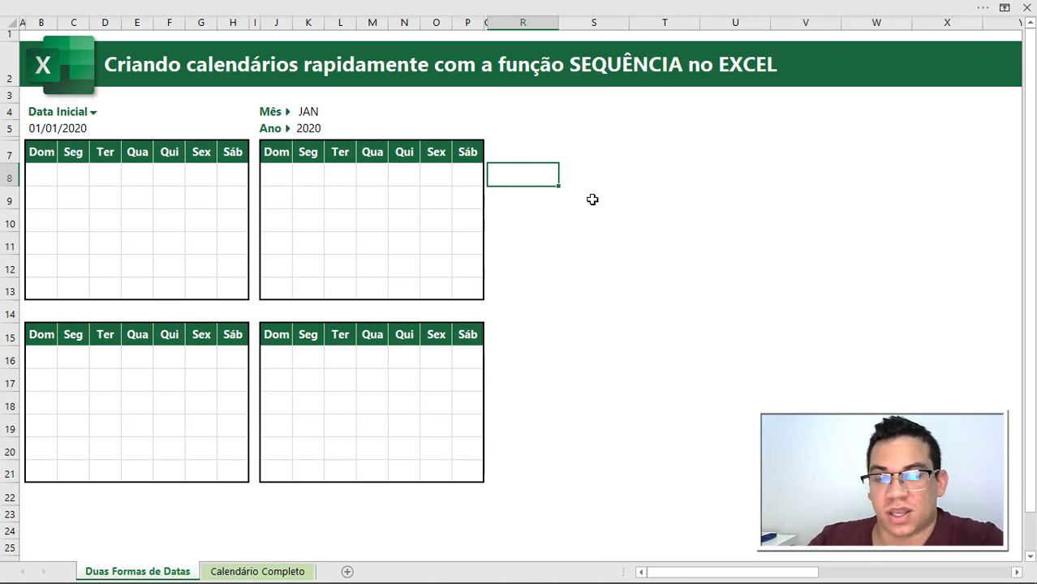
{"action": "type", "text": "SE"}
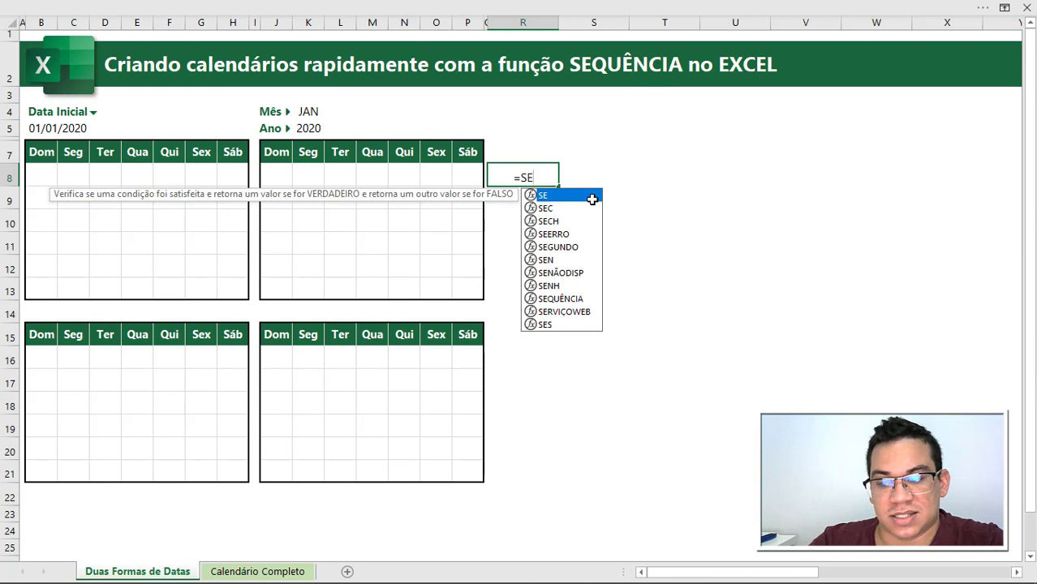
{"action": "type", "text": "Q"}
{"action": "key", "text": "Tab"}
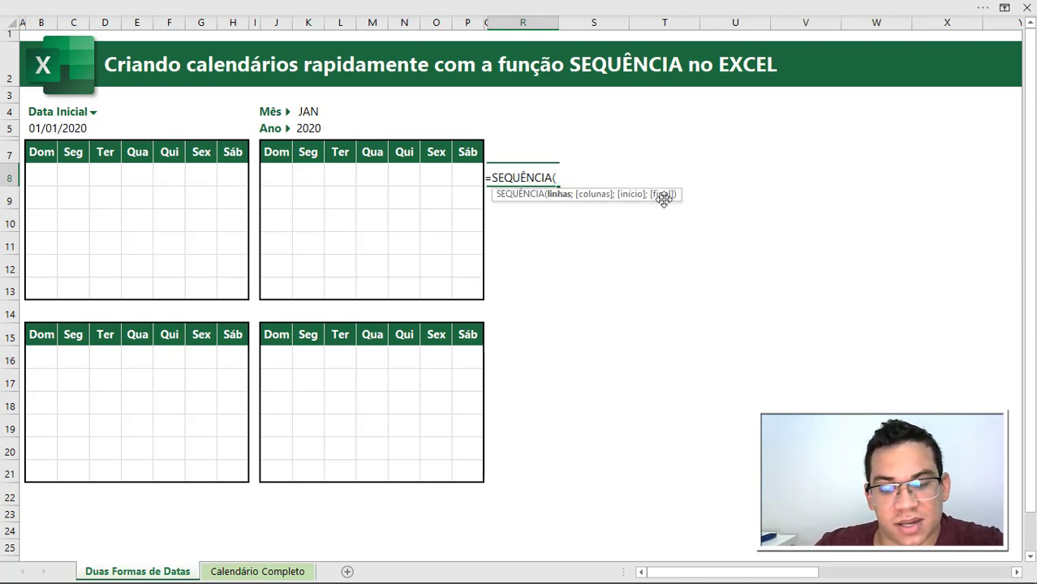
{"action": "type", "text": "6"}
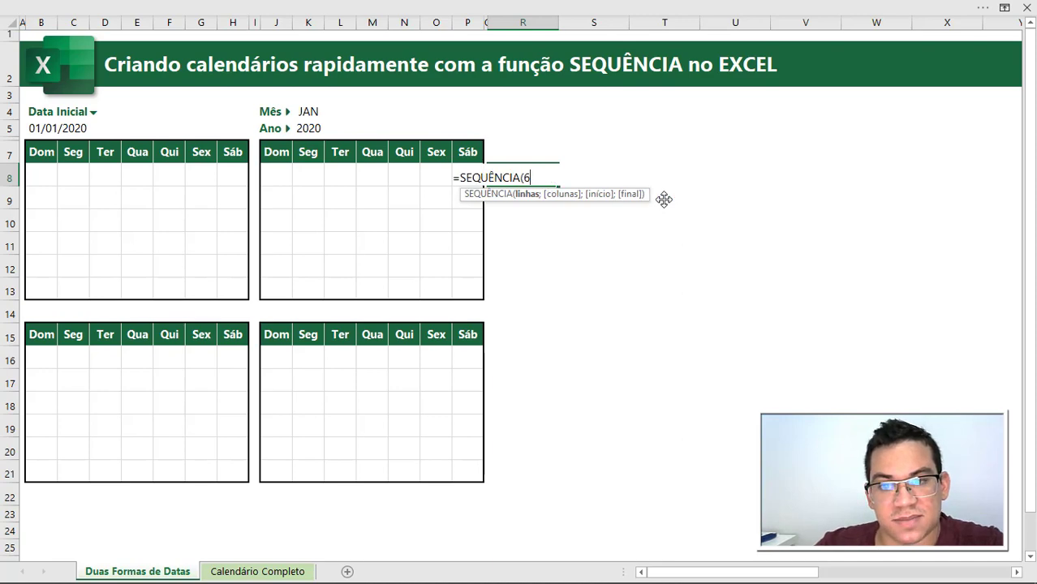
{"action": "type", "text": ";"}
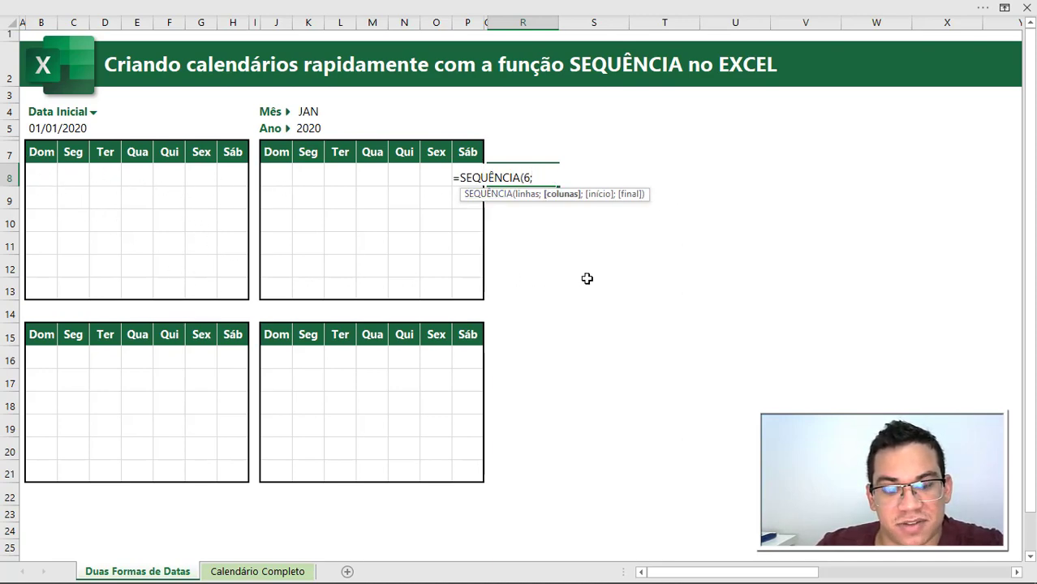
{"action": "type", "text": "7;"}
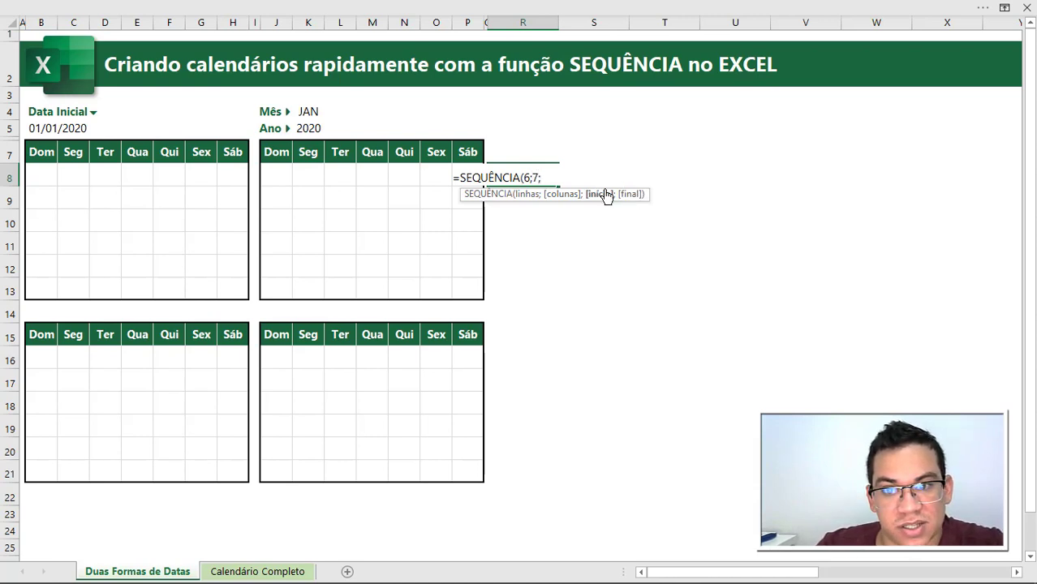
Step: Use the Data Inicial cell B5 as the start argument and enter the R8 formula as =SEQUÊNCIA(6;7;B5)
{"action": "left_click_drag", "start_coordinate": [524, 176], "coordinate": [543, 177]}
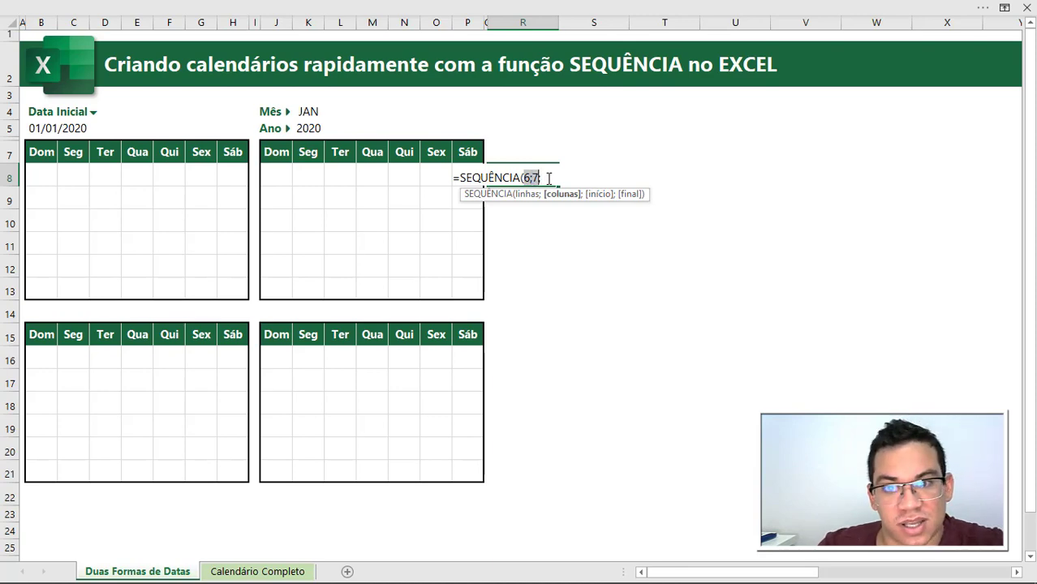
{"action": "left_click", "coordinate": [549, 178]}
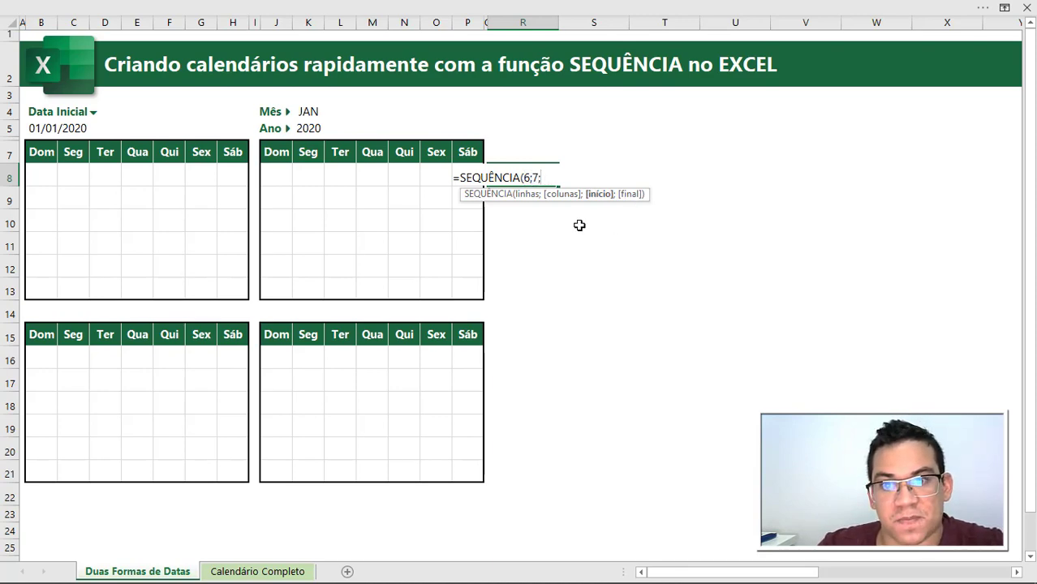
{"action": "left_click", "coordinate": [37, 129]}
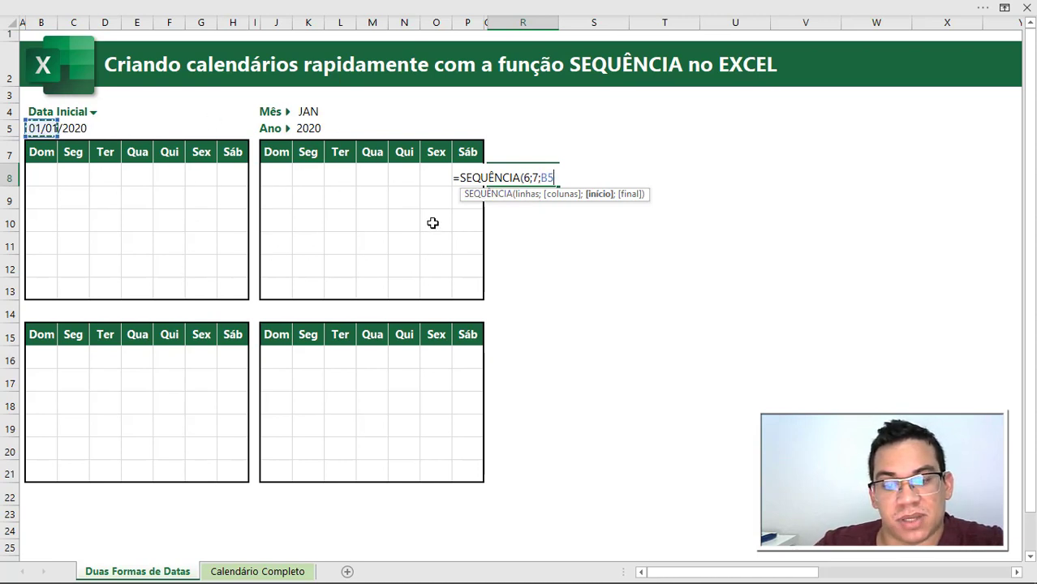
{"action": "type", "text": ";1)"}
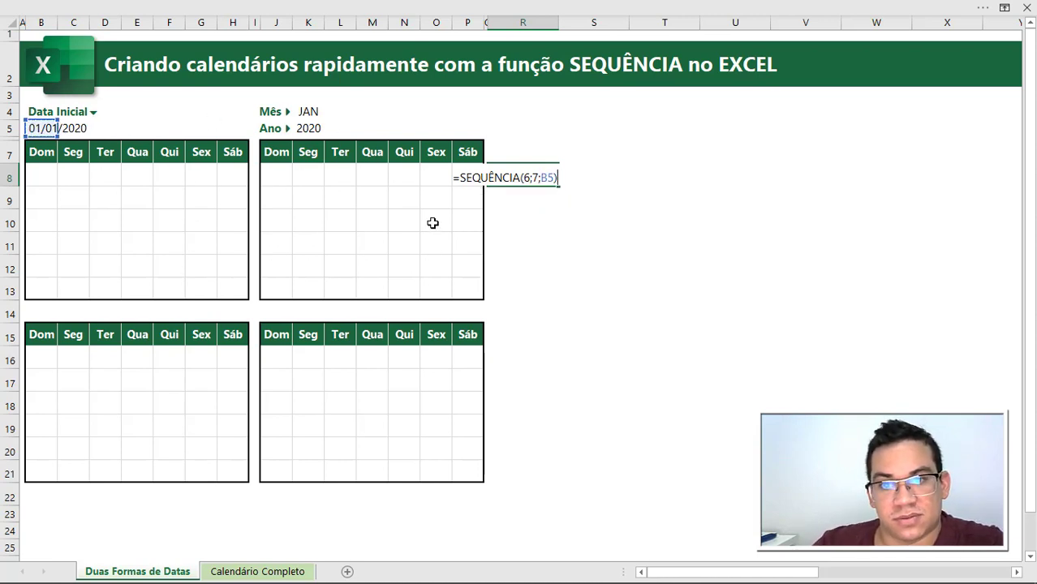
{"action": "key", "text": "Return"}
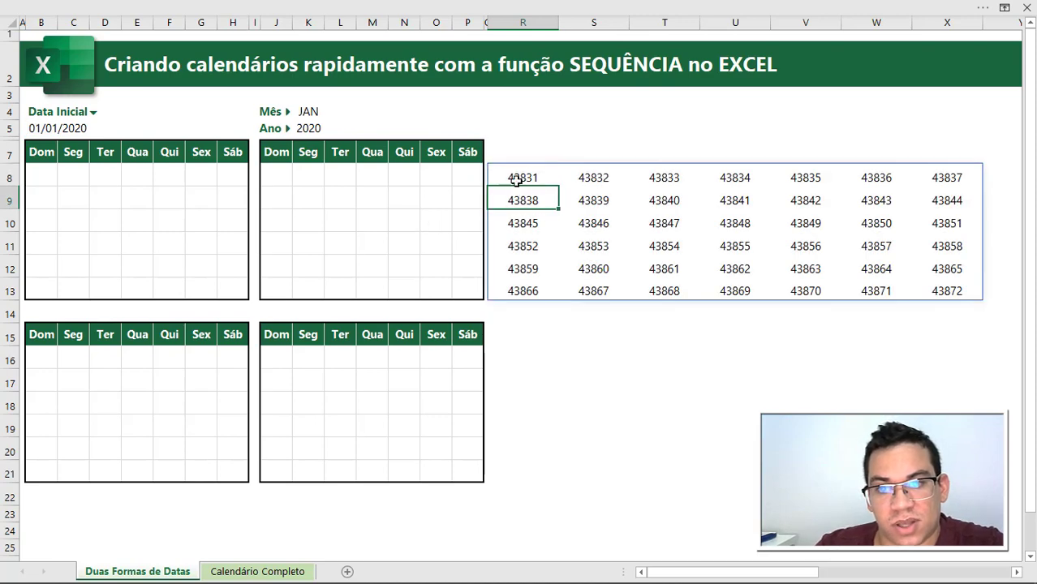
Step: Format the generated grid R8:X13 with the Data Abreviada number format
{"action": "mouse_move", "coordinate": [518, 179]}
{"action": "left_mouse_down"}
{"action": "mouse_move", "coordinate": [815, 212]}
{"action": "mouse_move", "coordinate": [952, 286]}
{"action": "left_mouse_up"}
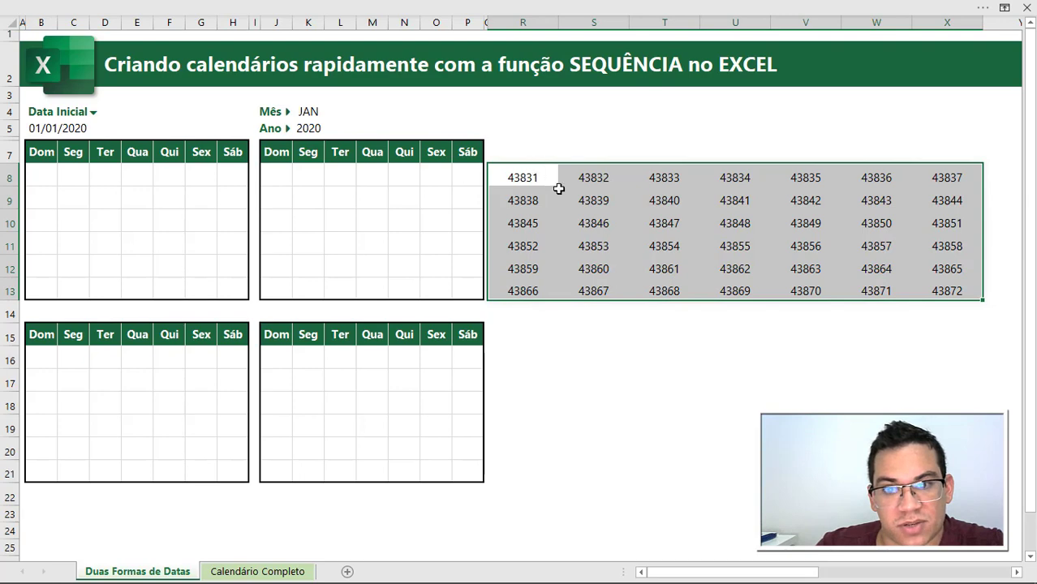
{"action": "left_click", "coordinate": [490, 11]}
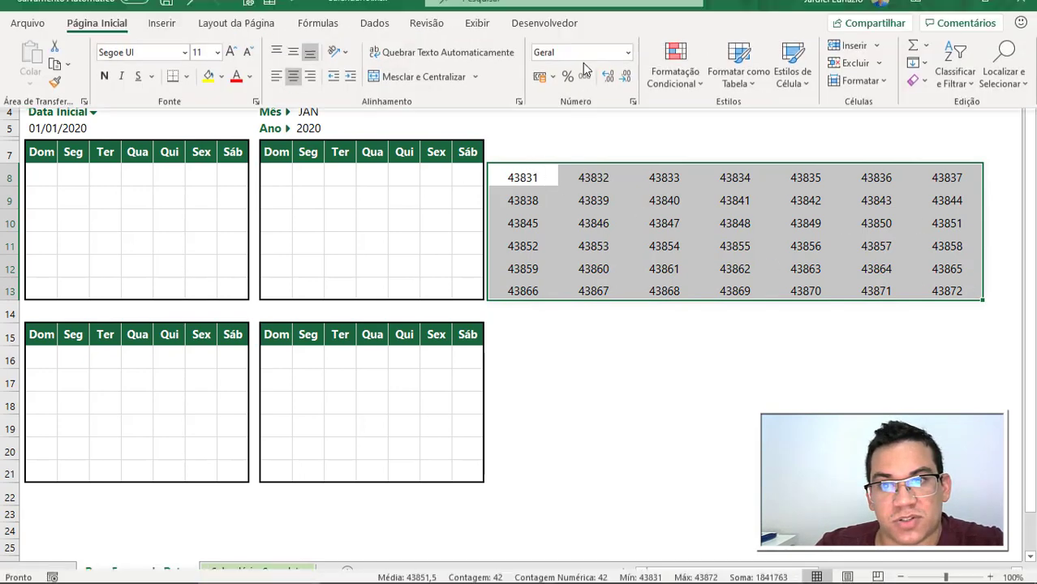
{"action": "left_click", "coordinate": [630, 70]}
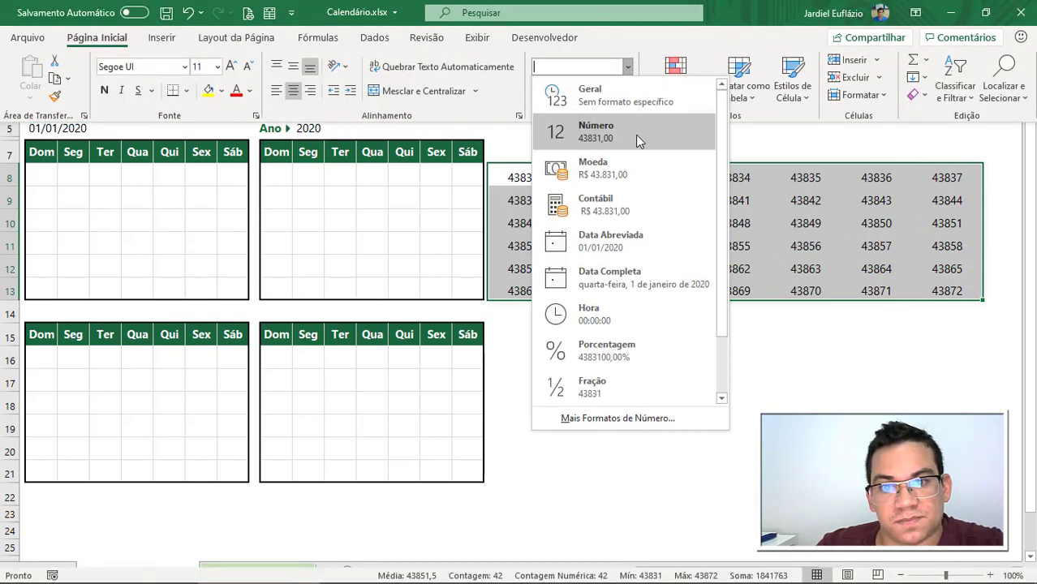
{"action": "left_click", "coordinate": [630, 236]}
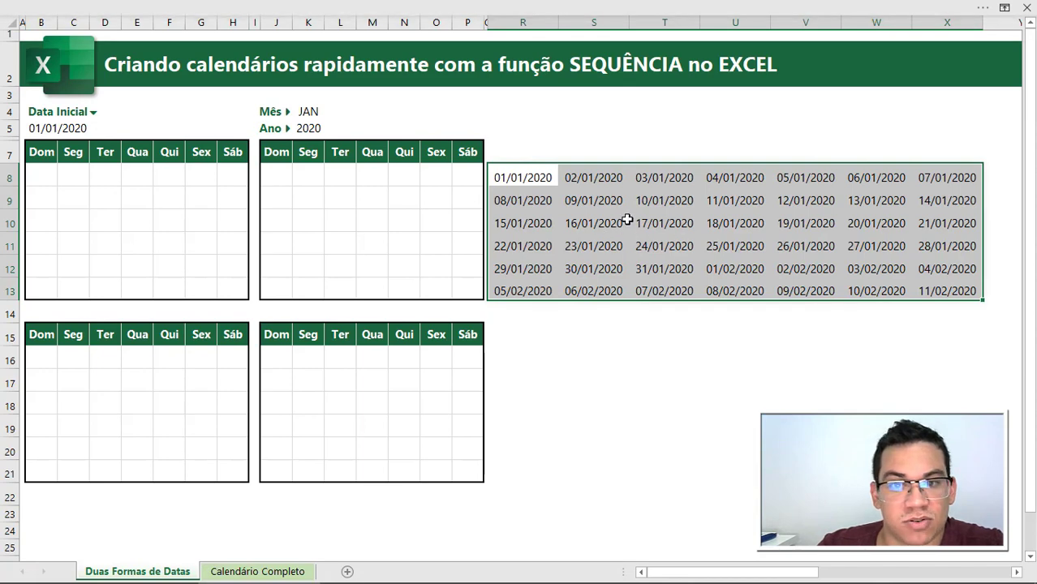
Step: Compare the Data Inicial cell and the first and last dates of R8:X13 with the empty calendar block B8:H13
{"action": "left_click", "coordinate": [49, 132]}
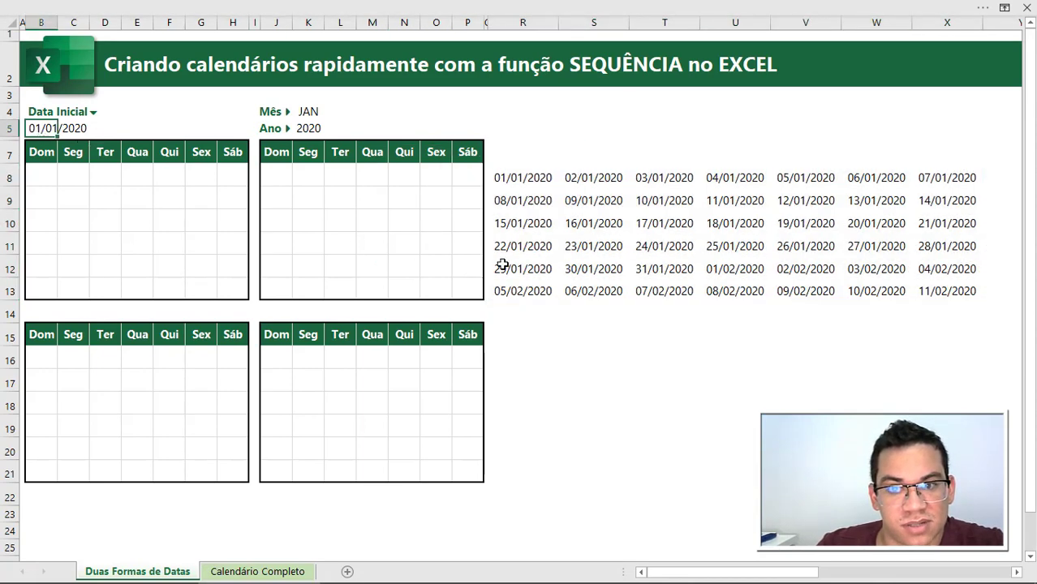
{"action": "left_click", "coordinate": [509, 179]}
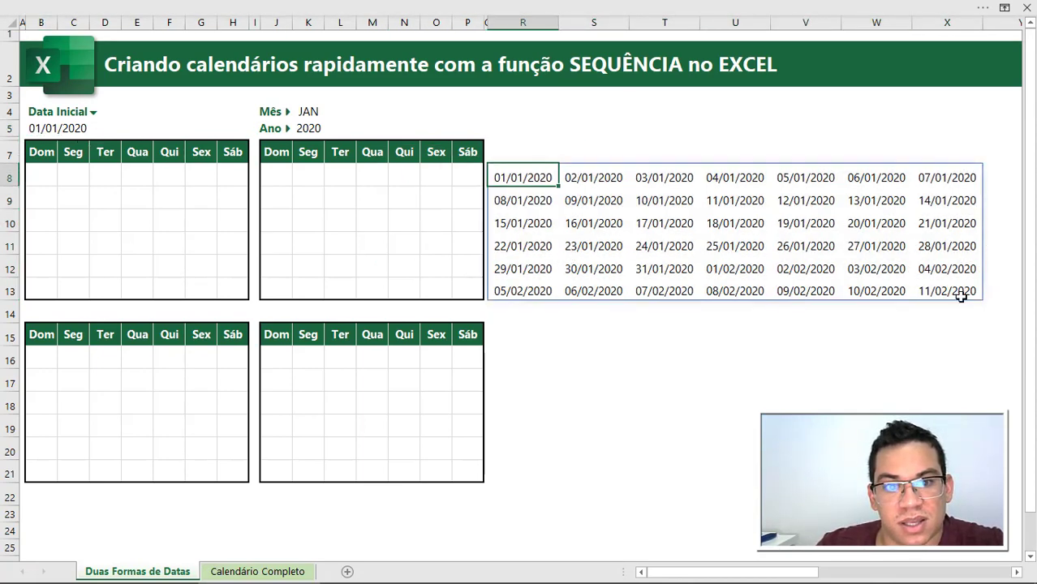
{"action": "left_click", "coordinate": [952, 292]}
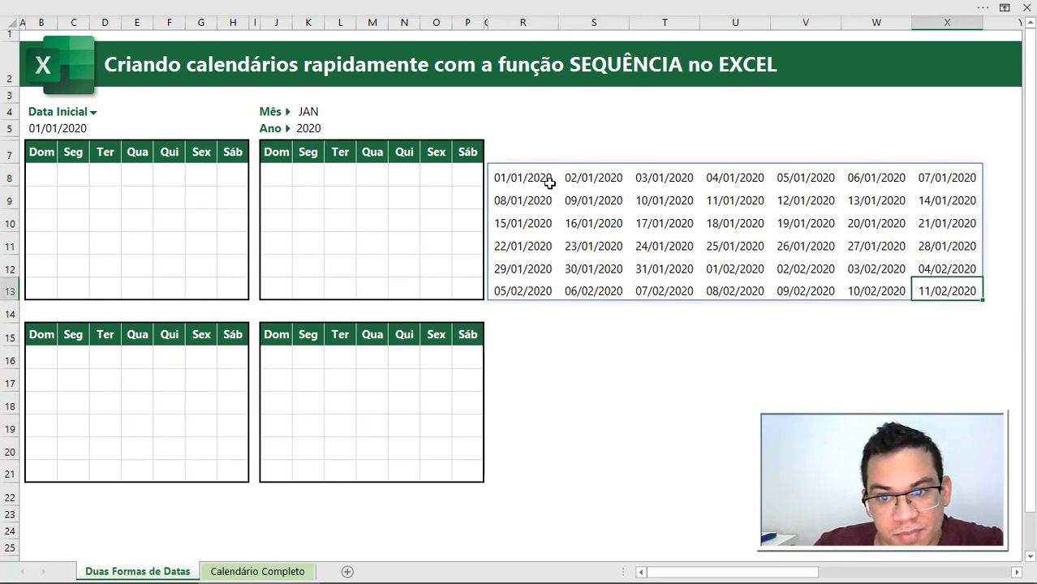
{"action": "left_click_drag", "start_coordinate": [44, 172], "coordinate": [238, 292]}
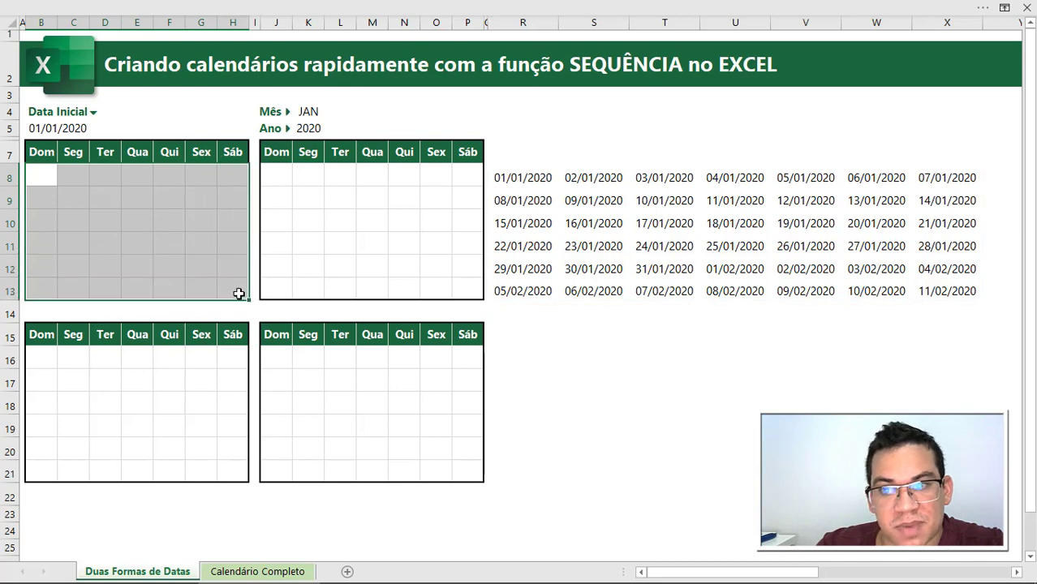
{"action": "left_click", "coordinate": [509, 182]}
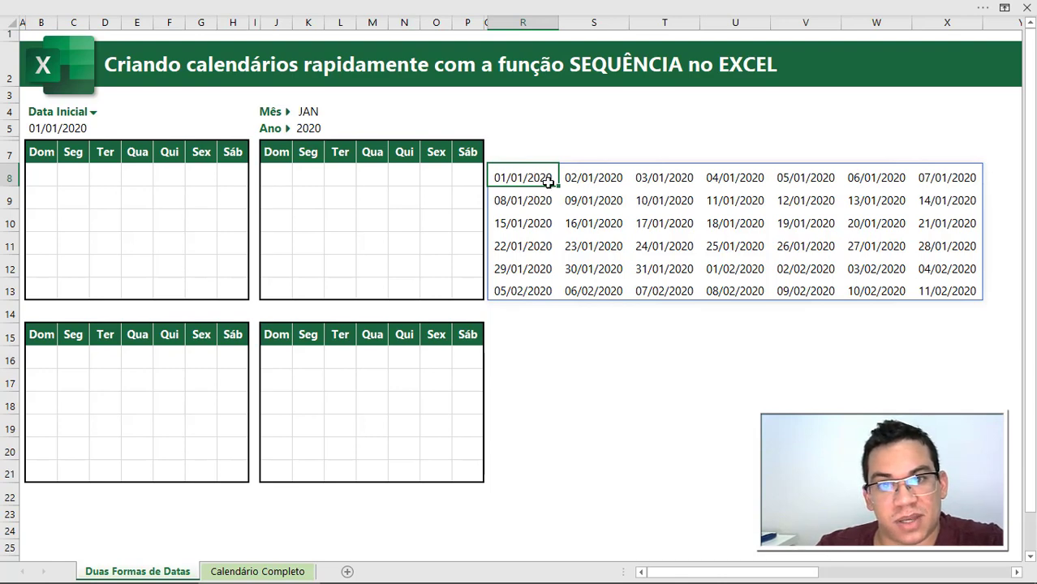
{"action": "left_click", "coordinate": [54, 169]}
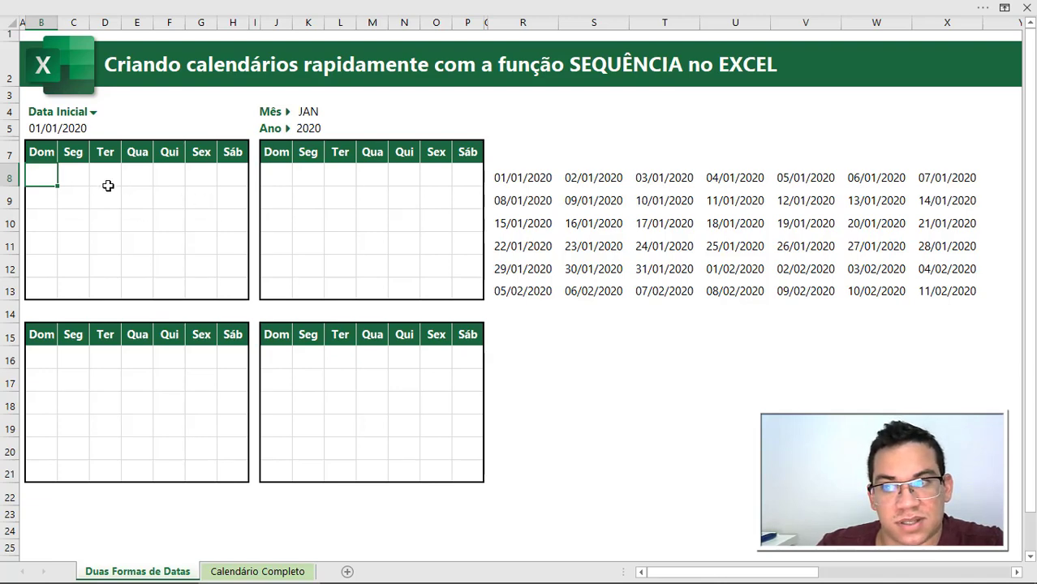
{"action": "left_click", "coordinate": [510, 179]}
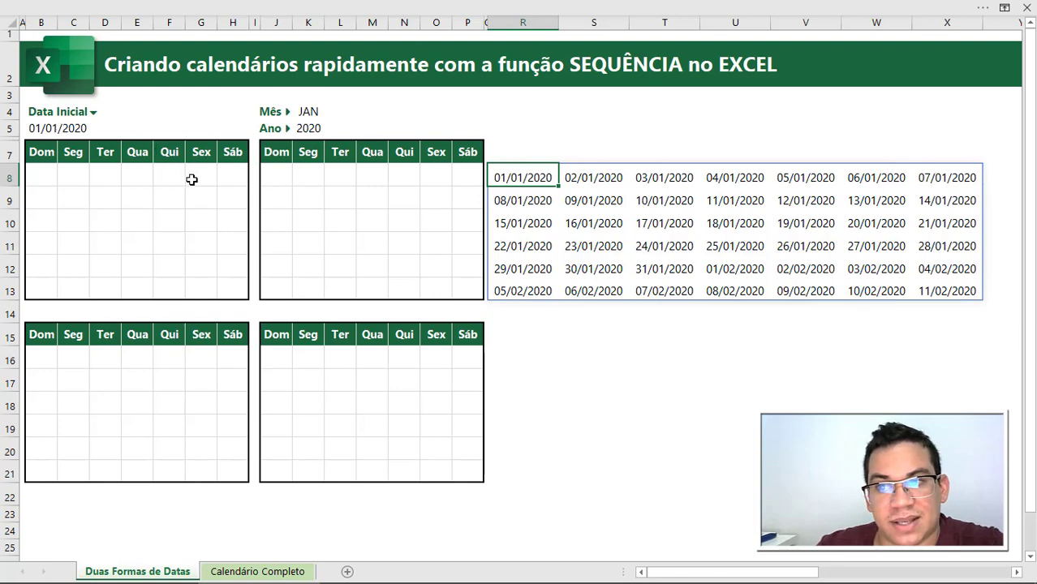
Step: Fill the first calendar row B8:H8 with yellow
{"action": "left_click_drag", "start_coordinate": [39, 176], "coordinate": [234, 178]}
{"action": "left_click", "coordinate": [272, 6]}
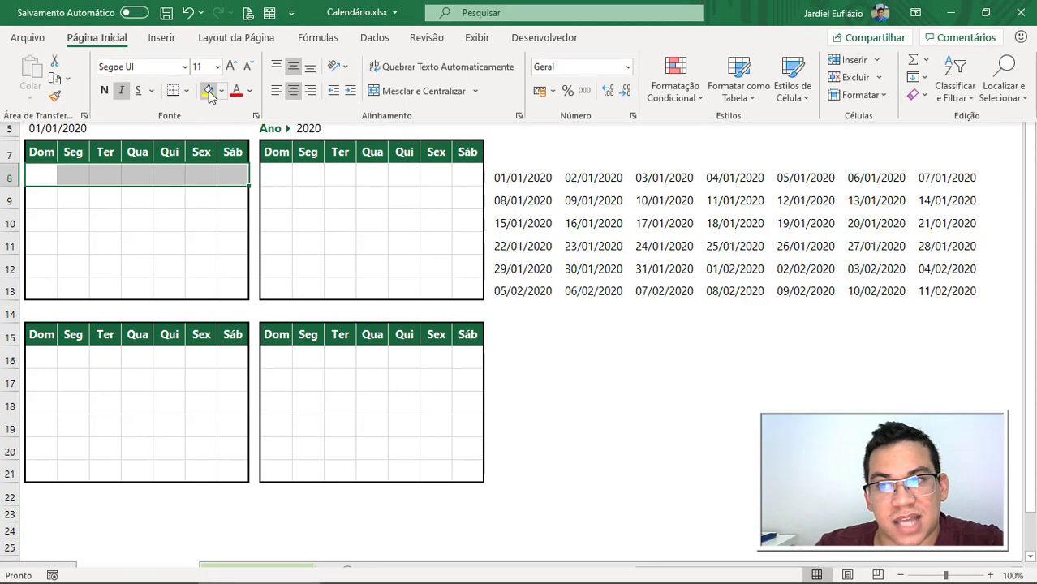
{"action": "left_click", "coordinate": [204, 84]}
{"action": "left_click", "coordinate": [170, 199]}
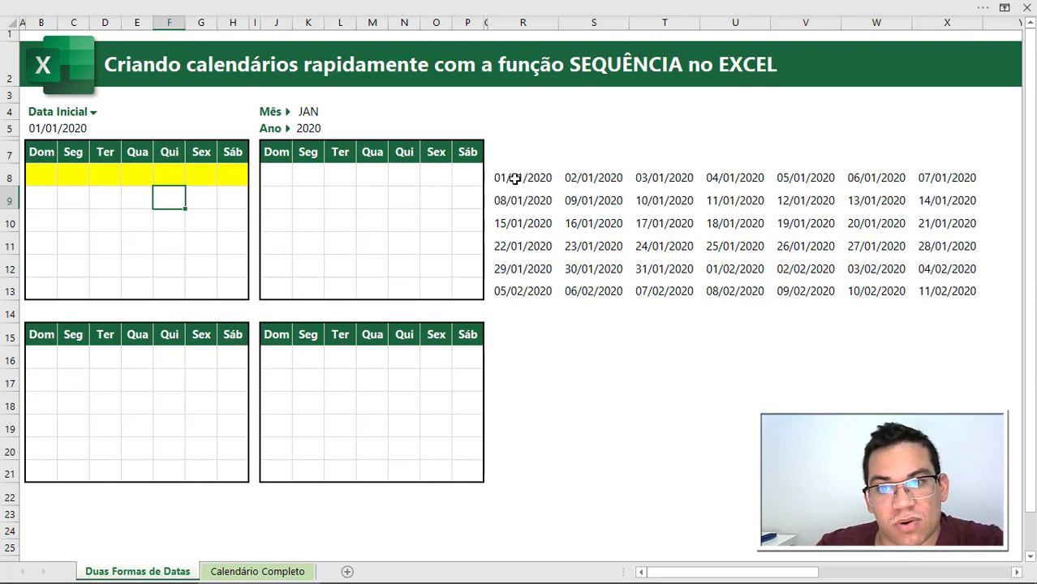
Step: Delete the generated date grid in R8:X13
{"action": "left_click_drag", "start_coordinate": [515, 178], "coordinate": [951, 290]}
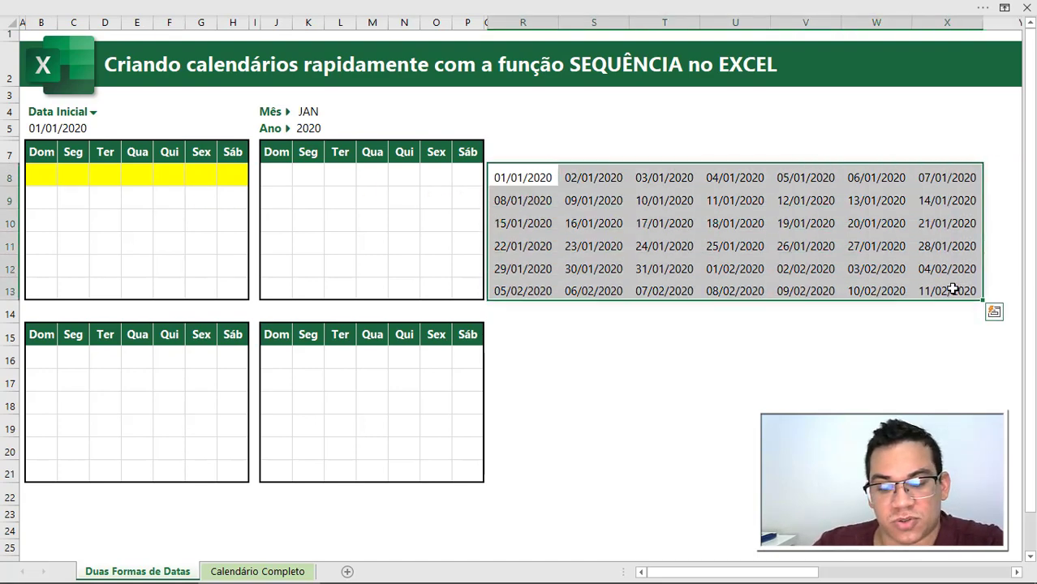
{"action": "key", "text": "Delete"}
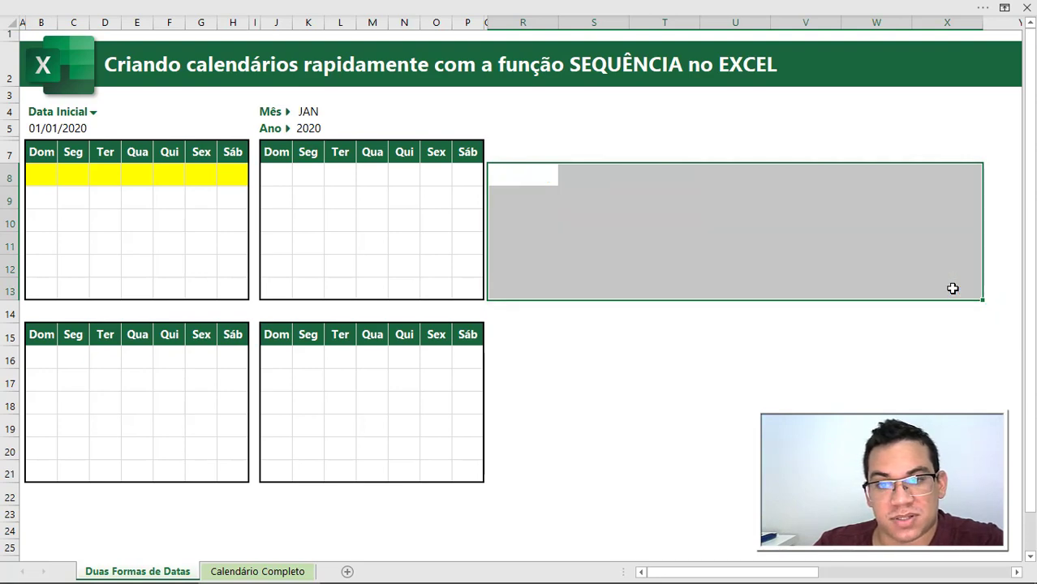
{"action": "left_click", "coordinate": [553, 156]}
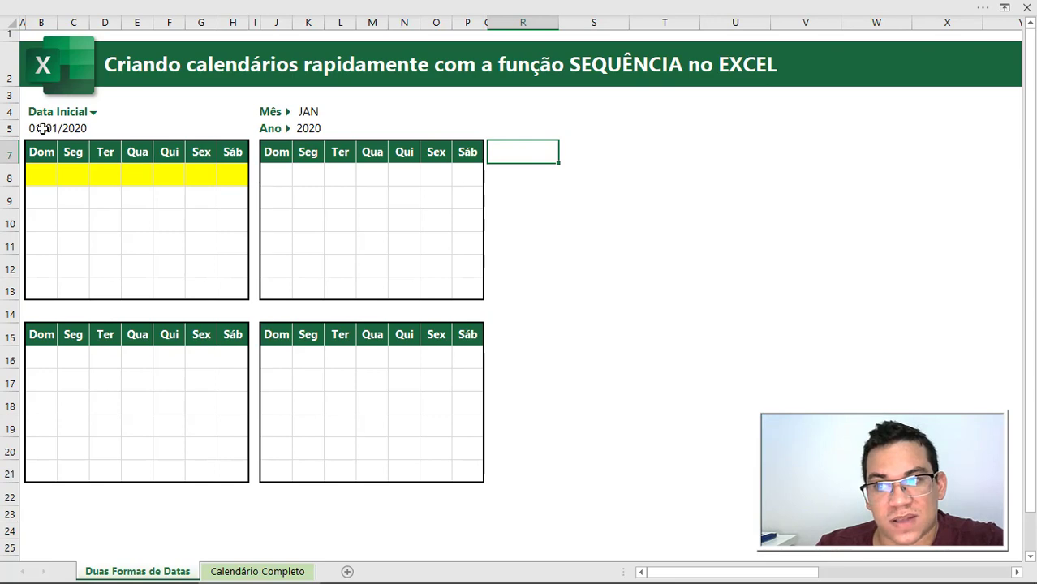
Step: Preview the Data Completa format of the Data Inicial cell B5 to identify the date's weekday
{"action": "left_click", "coordinate": [42, 128]}
{"action": "left_click", "coordinate": [516, 8]}
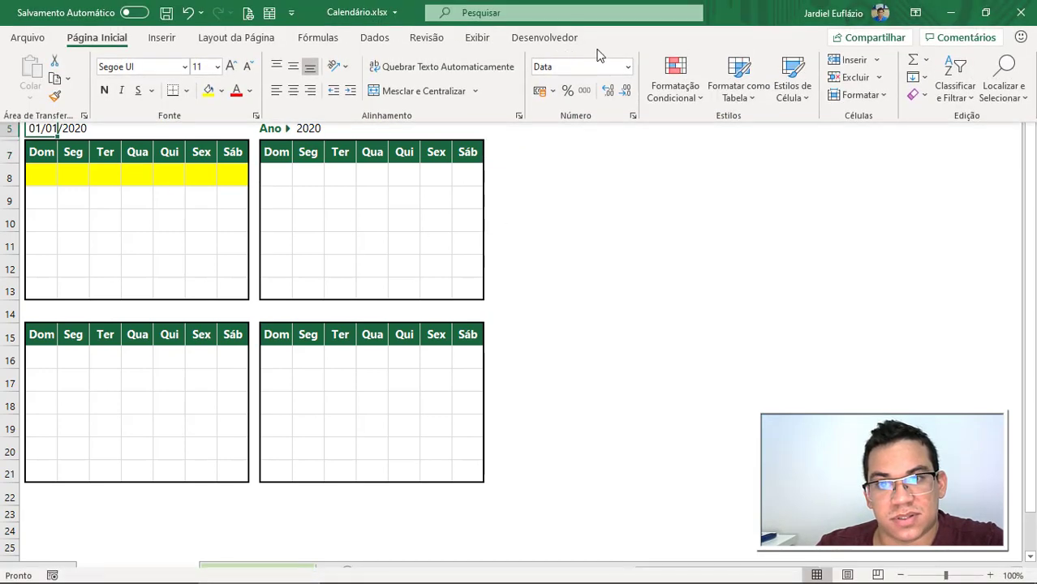
{"action": "left_click", "coordinate": [628, 67]}
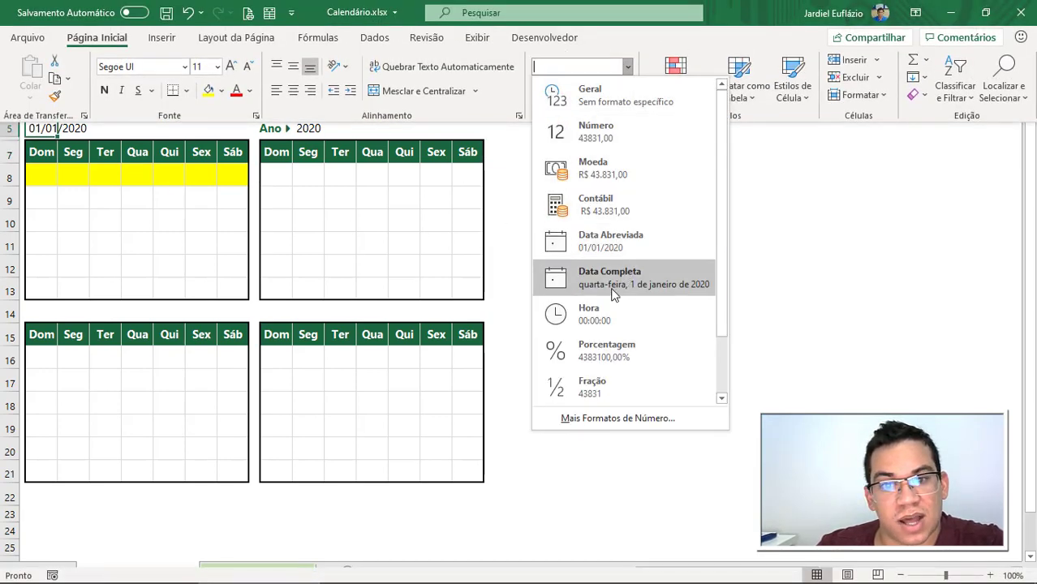
{"action": "left_click", "coordinate": [855, 258]}
{"action": "left_click", "coordinate": [854, 259]}
Step: Fill the Qua cell E8 in the first calendar row with light blue
{"action": "left_click", "coordinate": [137, 176]}
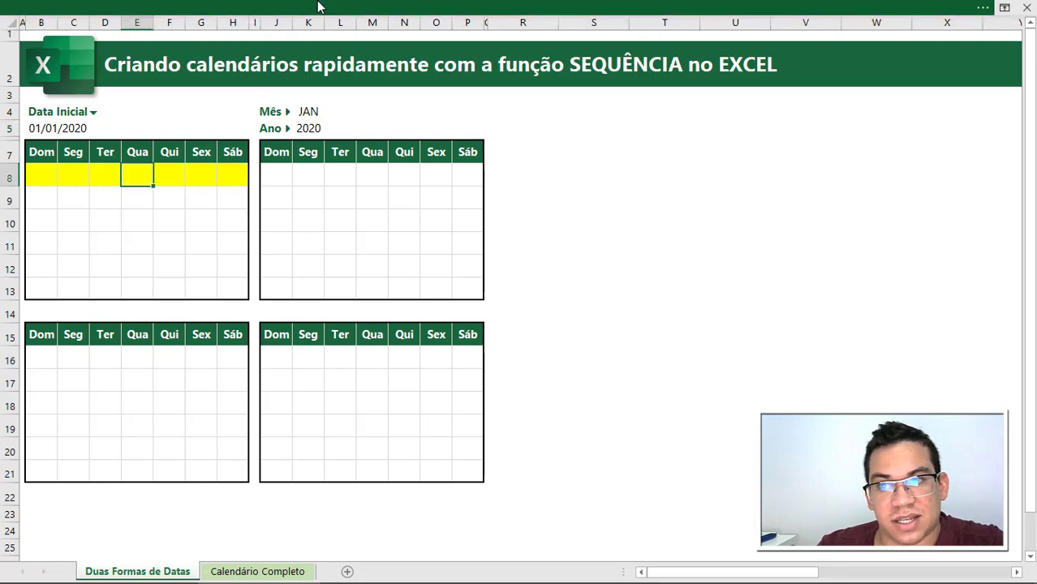
{"action": "left_click", "coordinate": [219, 8]}
{"action": "left_click", "coordinate": [221, 90]}
{"action": "left_click", "coordinate": [259, 163]}
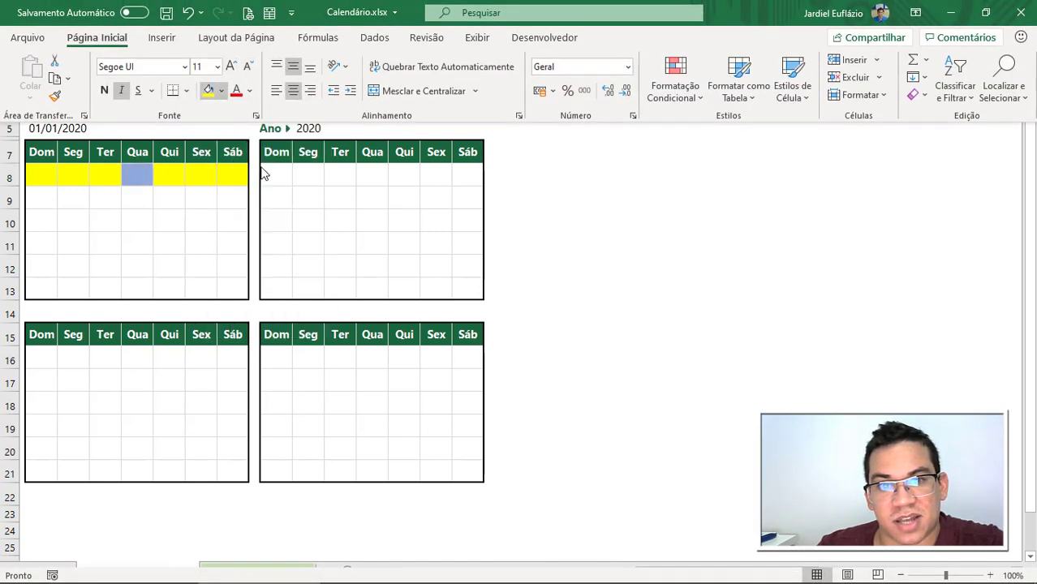
Step: Keep the full ribbon, with its tabs and commands, permanently displayed above the sheet
{"action": "left_click", "coordinate": [915, 13]}
{"action": "left_click", "coordinate": [893, 45]}
{"action": "left_click", "coordinate": [660, 300]}
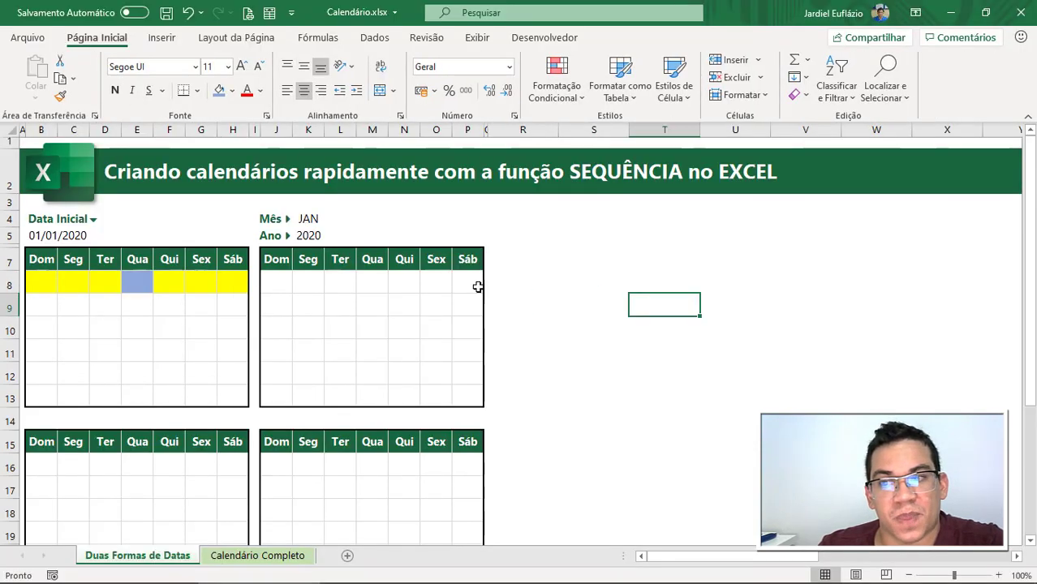
Step: Fill the Dom cell B8 in the first calendar row with dark grey
{"action": "left_click_drag", "start_coordinate": [111, 286], "coordinate": [34, 286]}
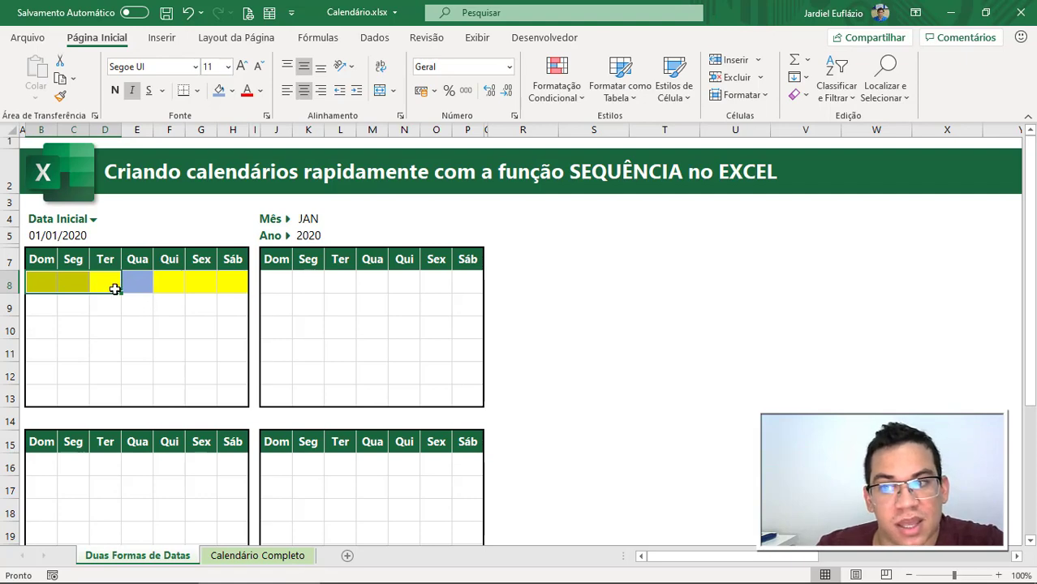
{"action": "left_click", "coordinate": [42, 284]}
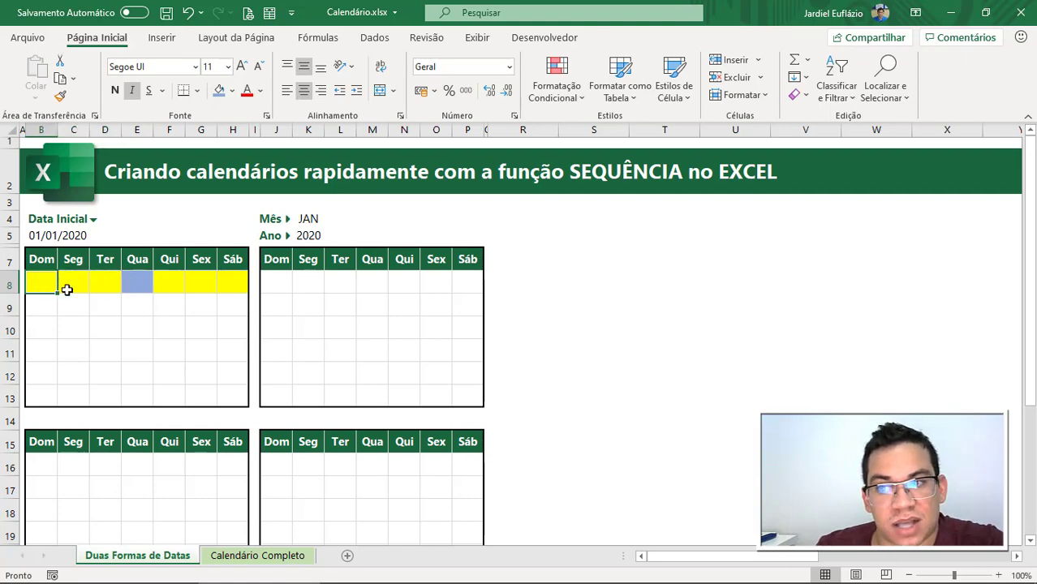
{"action": "left_click", "coordinate": [232, 90]}
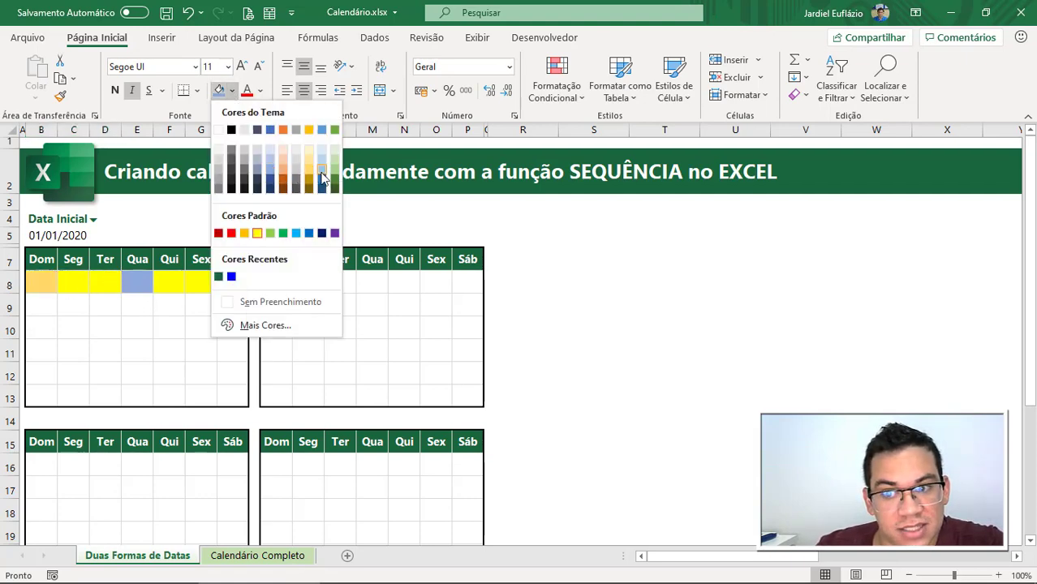
{"action": "left_click", "coordinate": [232, 146]}
{"action": "left_click", "coordinate": [104, 327]}
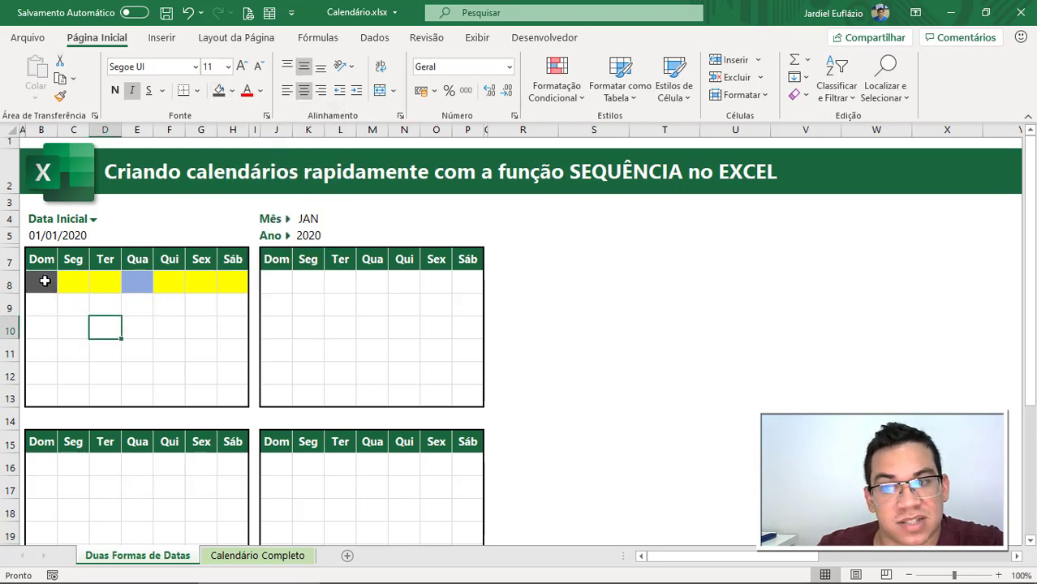
Step: Examine how many cells separate the dark grey Dom cell B8 from the blue Qua cell E8
{"action": "left_click", "coordinate": [44, 281]}
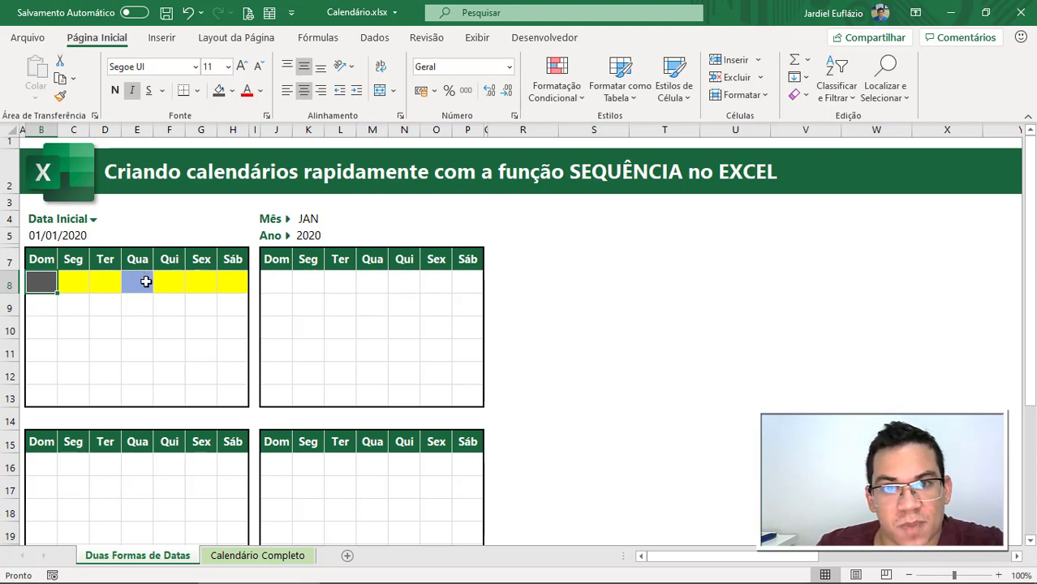
{"action": "left_click_drag", "start_coordinate": [113, 288], "coordinate": [44, 284]}
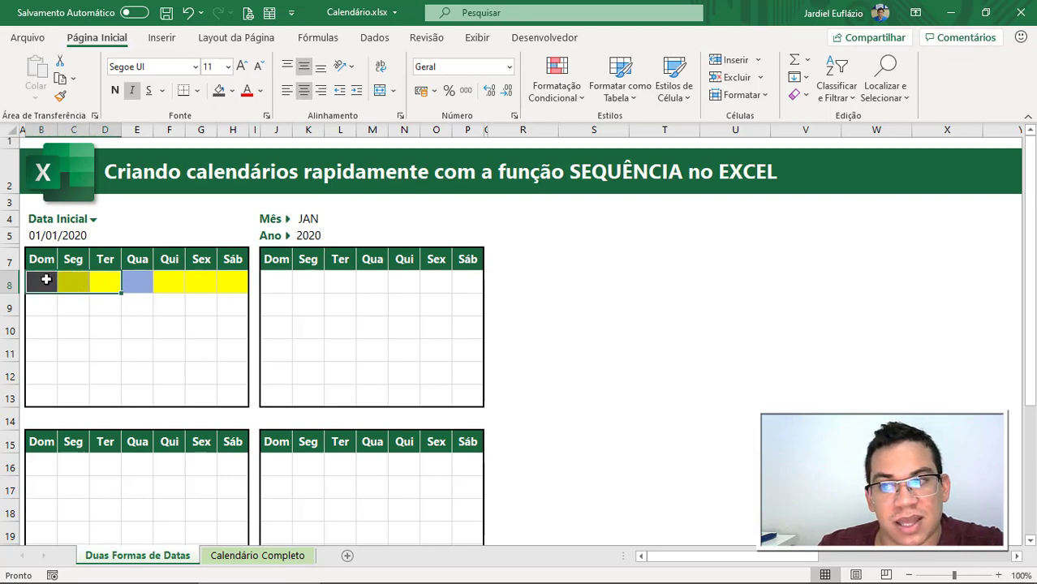
{"action": "left_click", "coordinate": [43, 276]}
{"action": "left_click", "coordinate": [519, 283]}
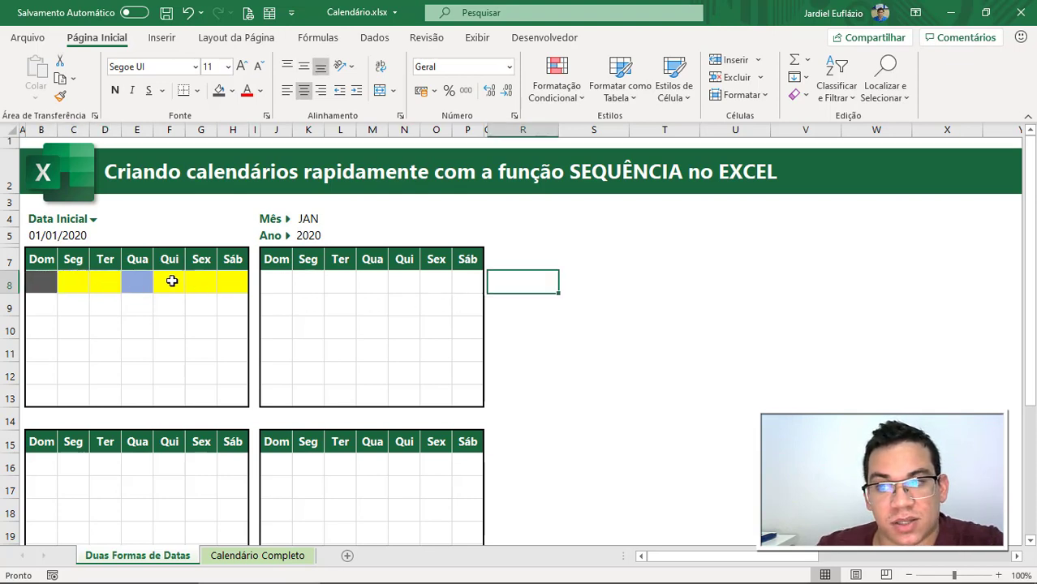
{"action": "left_click", "coordinate": [137, 282]}
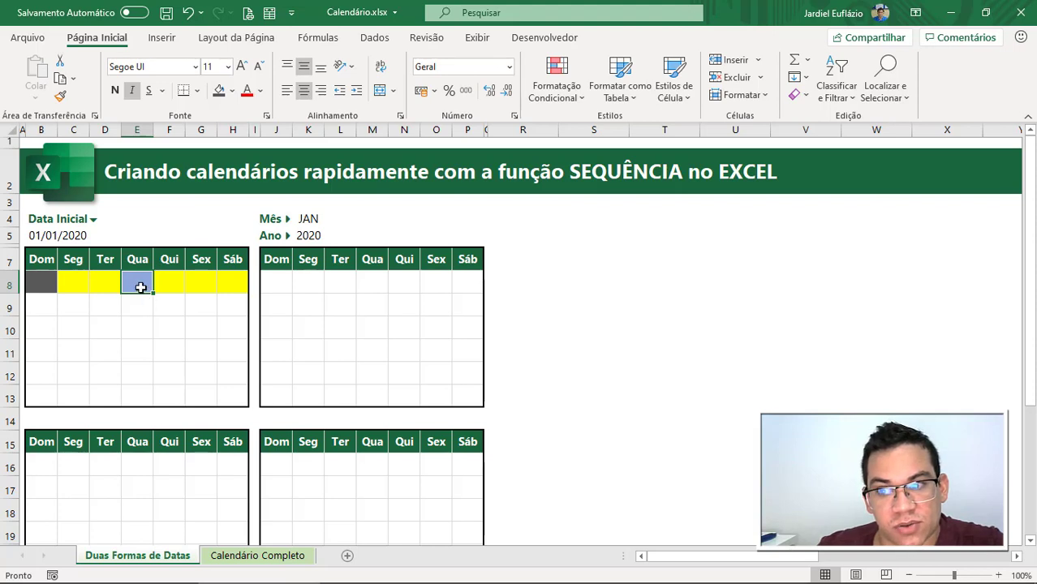
{"action": "left_click", "coordinate": [104, 284]}
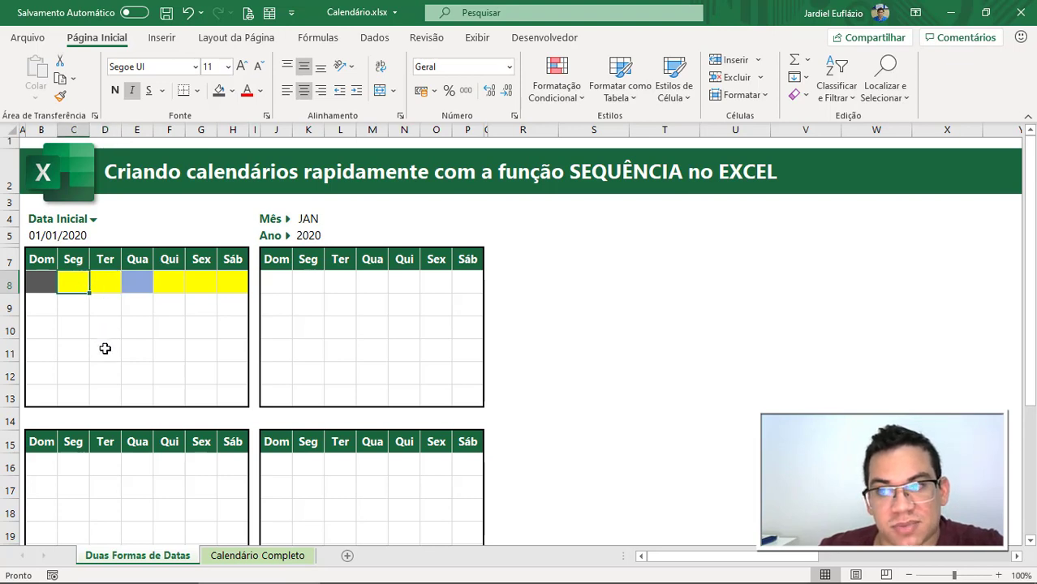
{"action": "left_click", "coordinate": [44, 285]}
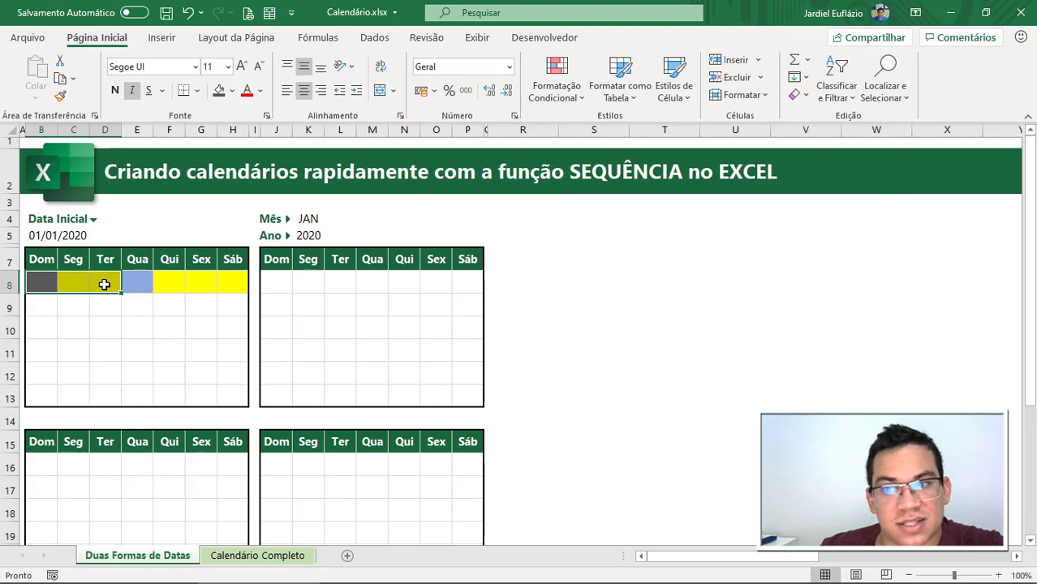
{"action": "left_click", "coordinate": [139, 284]}
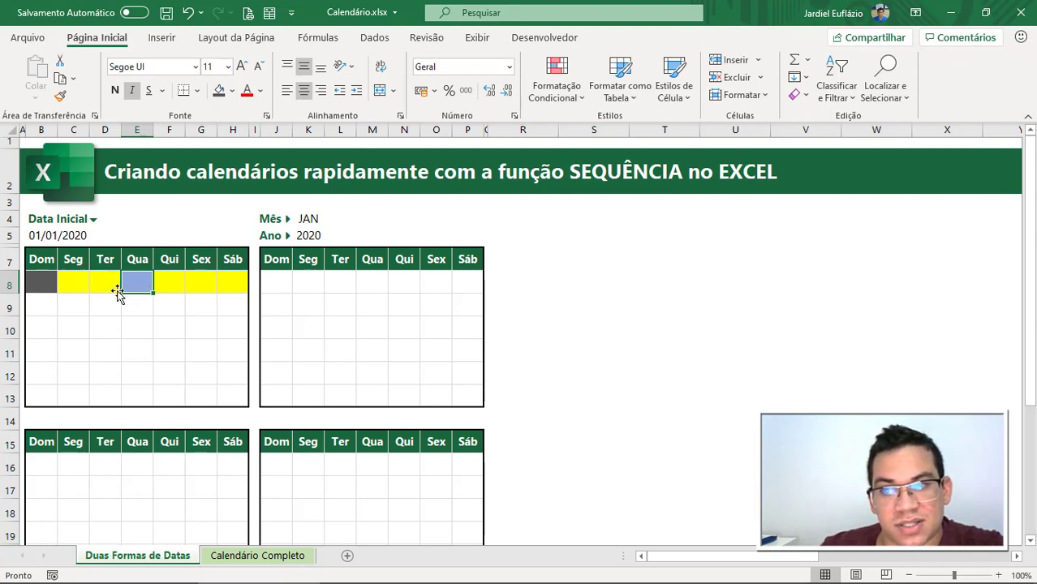
{"action": "left_click", "coordinate": [581, 279]}
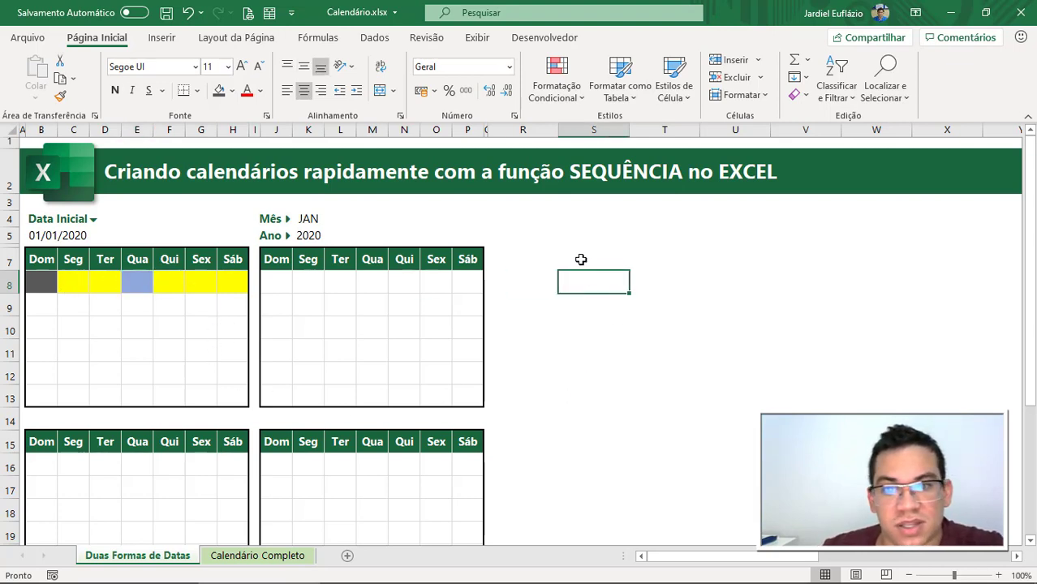
{"action": "left_click", "coordinate": [581, 259]}
{"action": "left_click", "coordinate": [577, 240]}
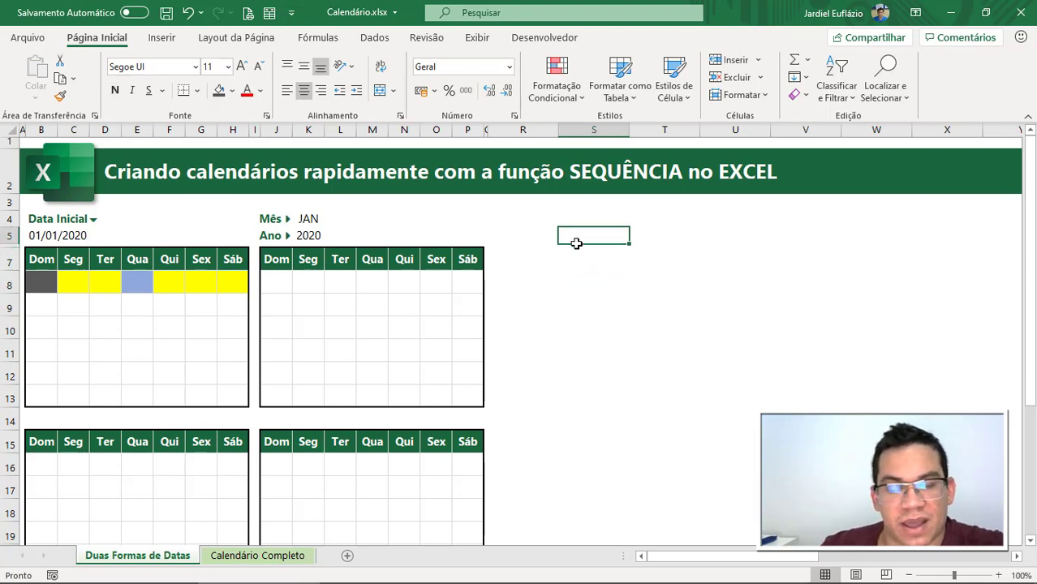
Step: Enter the left-aligned note "Posição que a minha data ocupa na primeira semana" in cell R5
{"action": "left_click", "coordinate": [551, 238]}
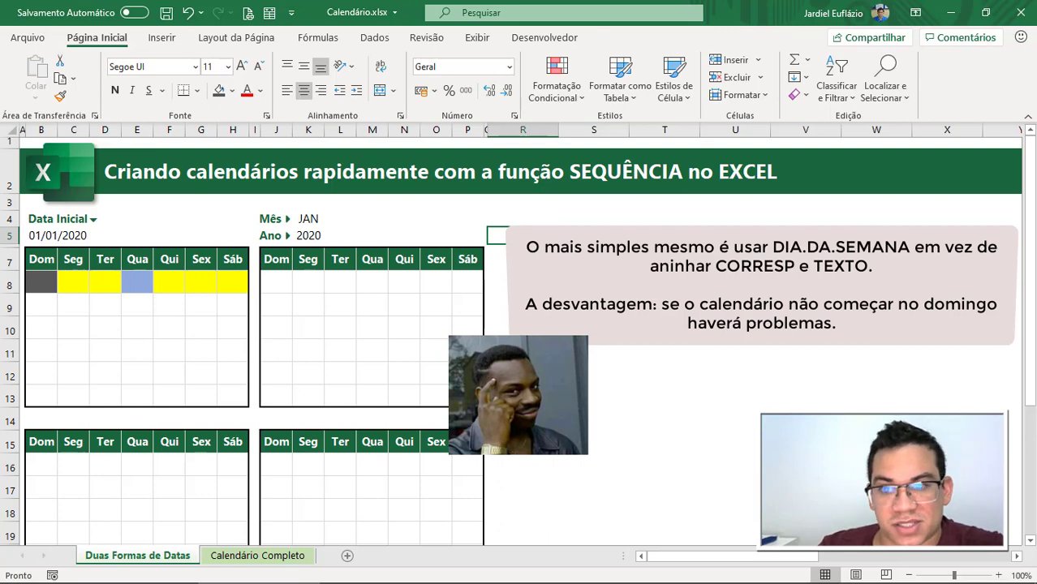
{"action": "type", "text": "="}
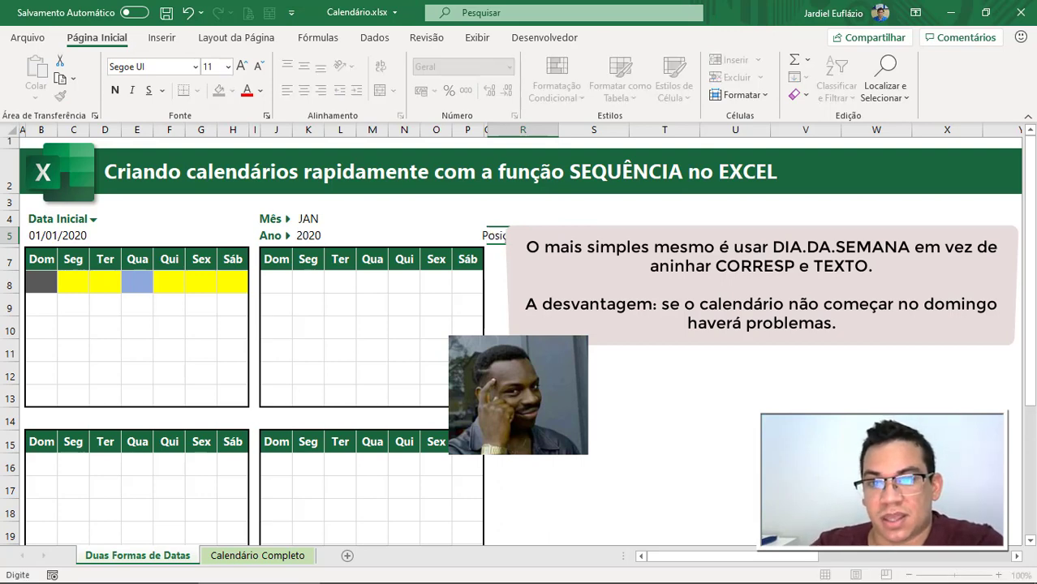
{"action": "type", "text": "inha data ocu"}
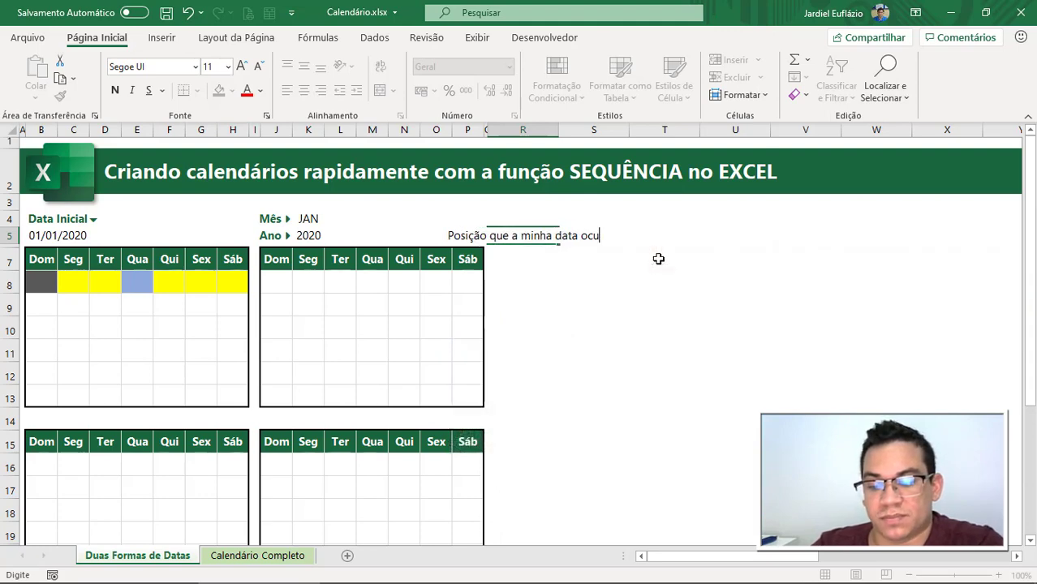
{"action": "type", "text": "pa "}
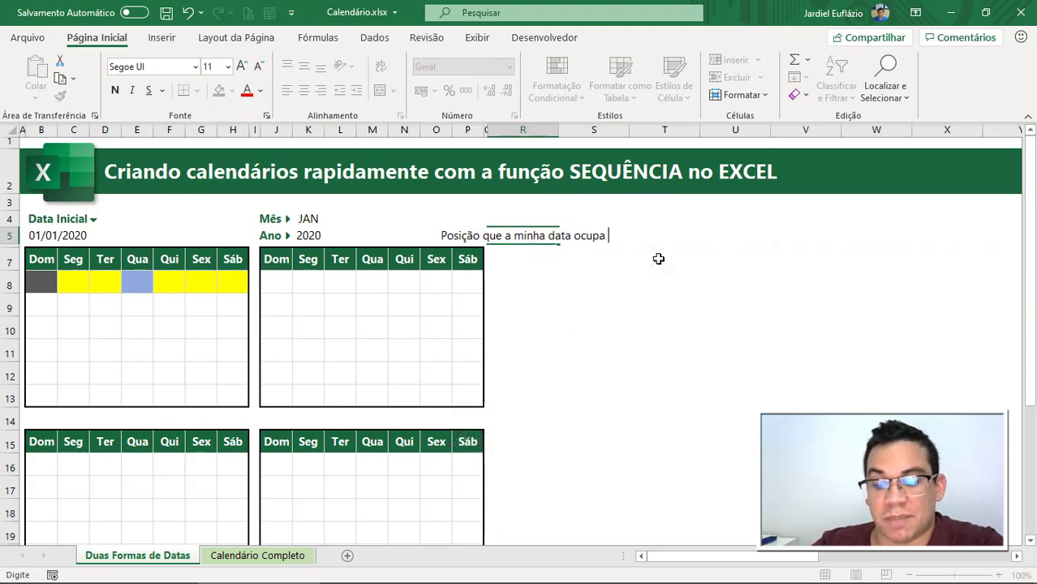
{"action": "type", "text": "na primeira semana"}
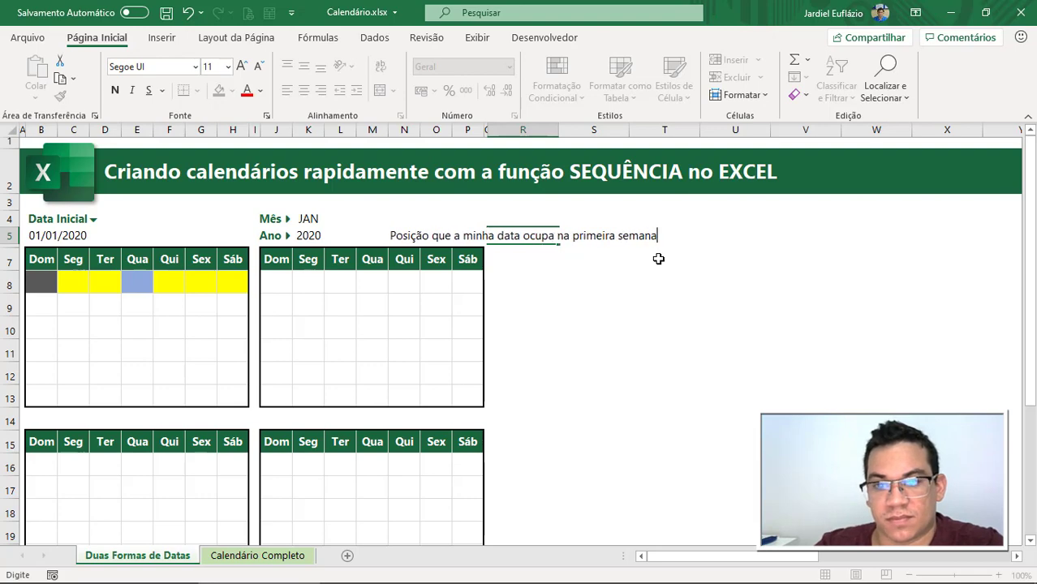
{"action": "key", "text": "Return"}
{"action": "left_click", "coordinate": [498, 237]}
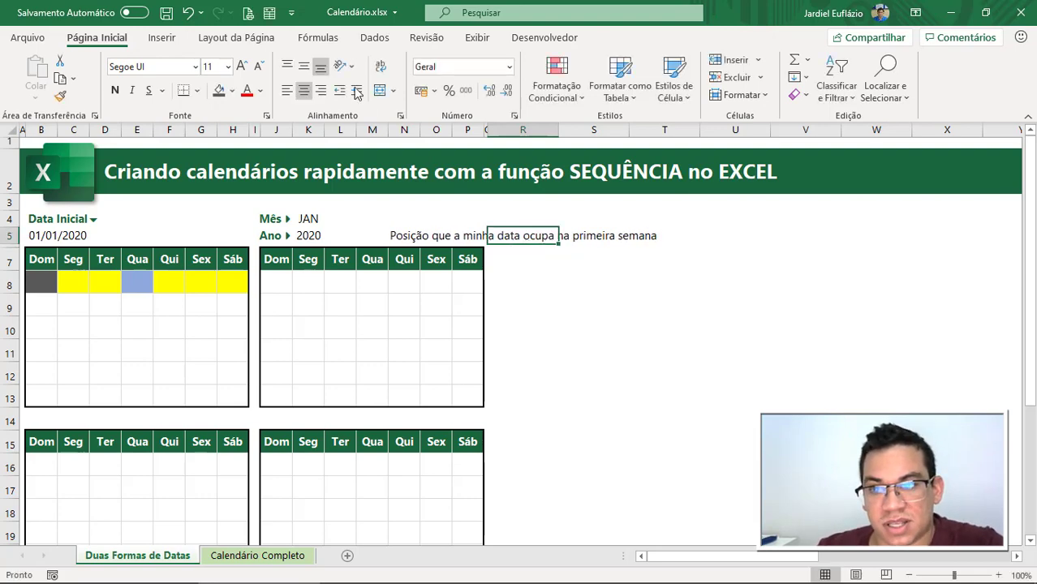
{"action": "left_click", "coordinate": [294, 92]}
Step: Enter =TEXTO(B5;"ddd") in cell R7 to return the abbreviated weekday of the Data Inicial
{"action": "left_click", "coordinate": [520, 259]}
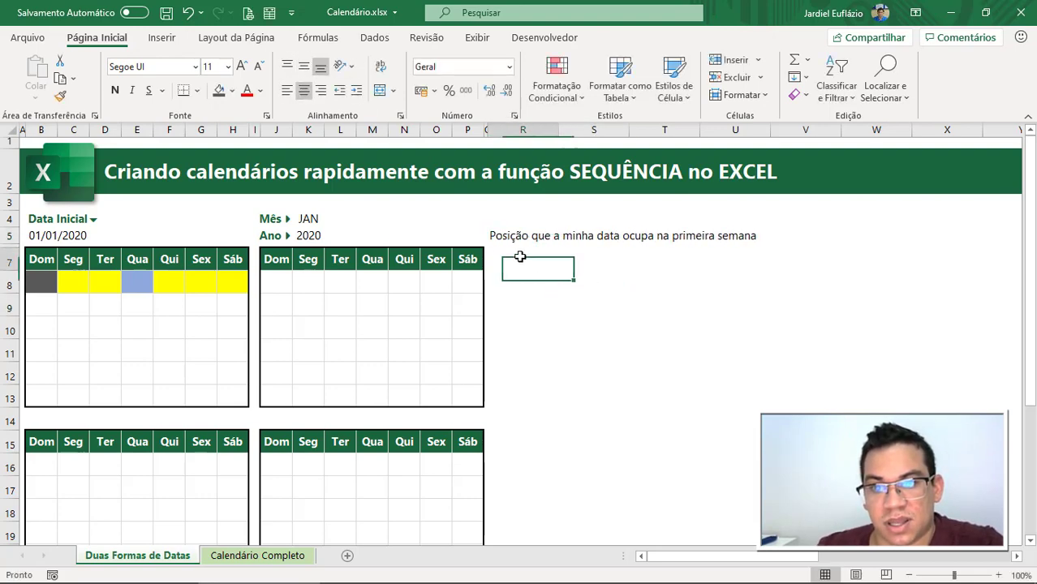
{"action": "type", "text": "=text"}
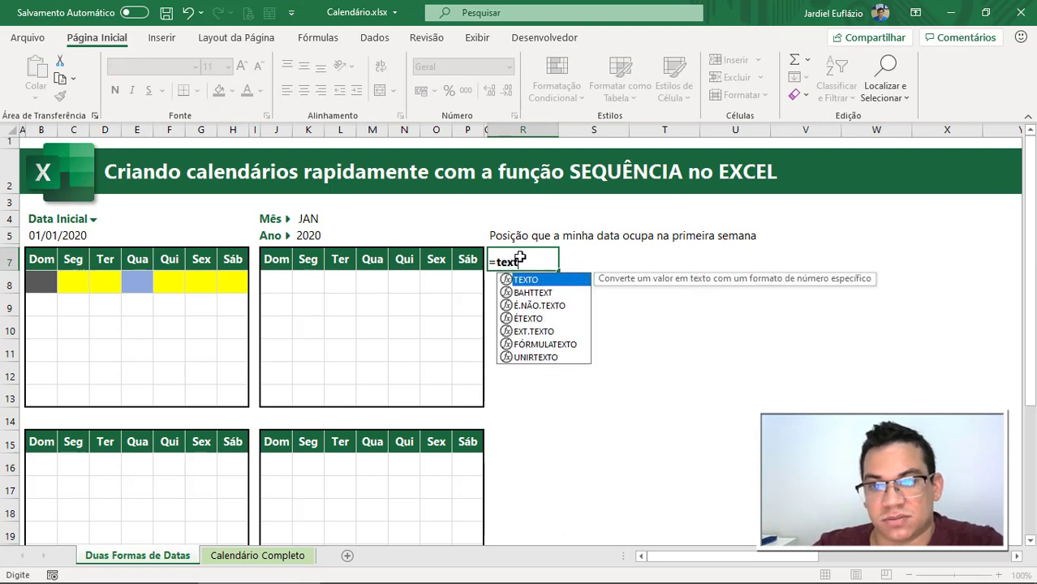
{"action": "key", "text": "Tab"}
{"action": "left_click", "coordinate": [37, 236]}
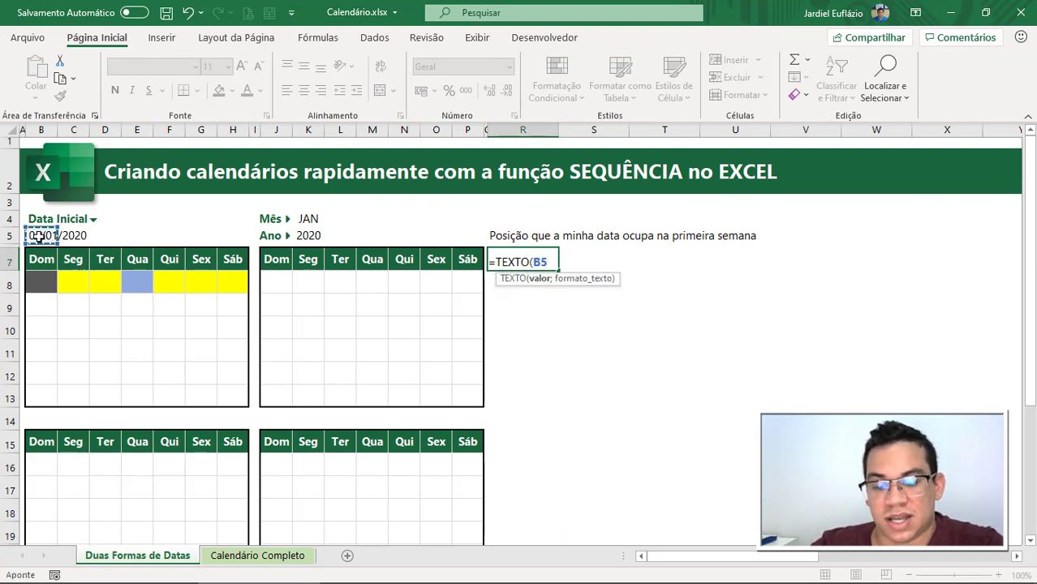
{"action": "type", "text": ";\""}
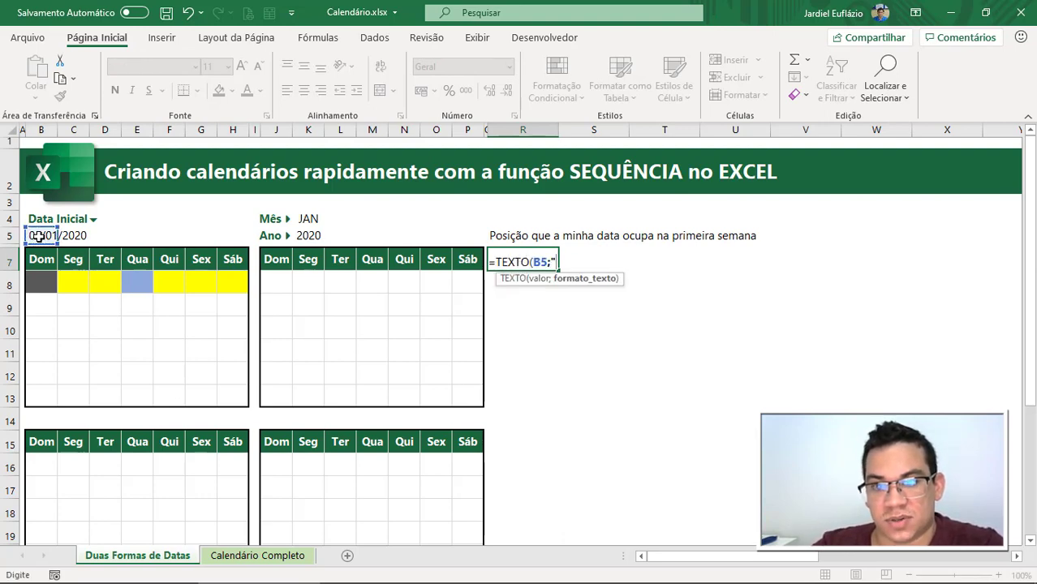
{"action": "type", "text": "ddd\")"}
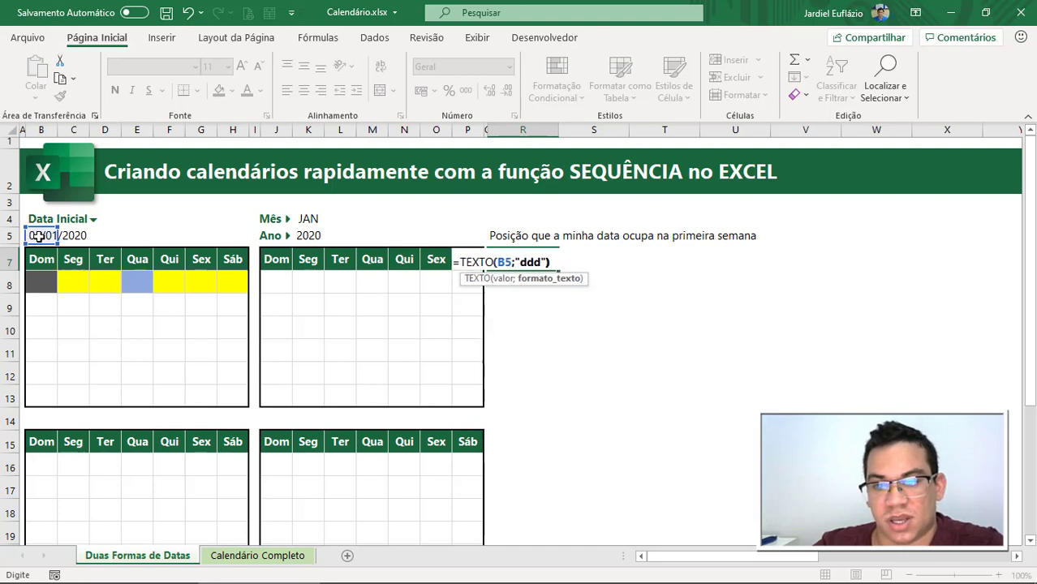
{"action": "key", "text": "Return"}
{"action": "left_click", "coordinate": [519, 265]}
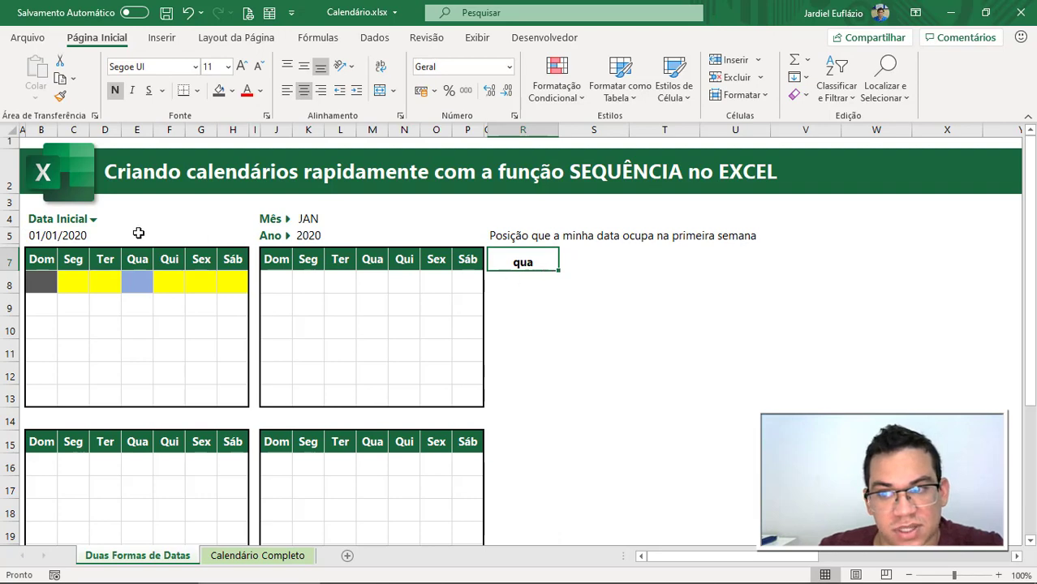
Step: Change the Data Inicial in cell B5 to 01/04/2020
{"action": "left_click", "coordinate": [57, 236]}
{"action": "double_click", "coordinate": [54, 236]}
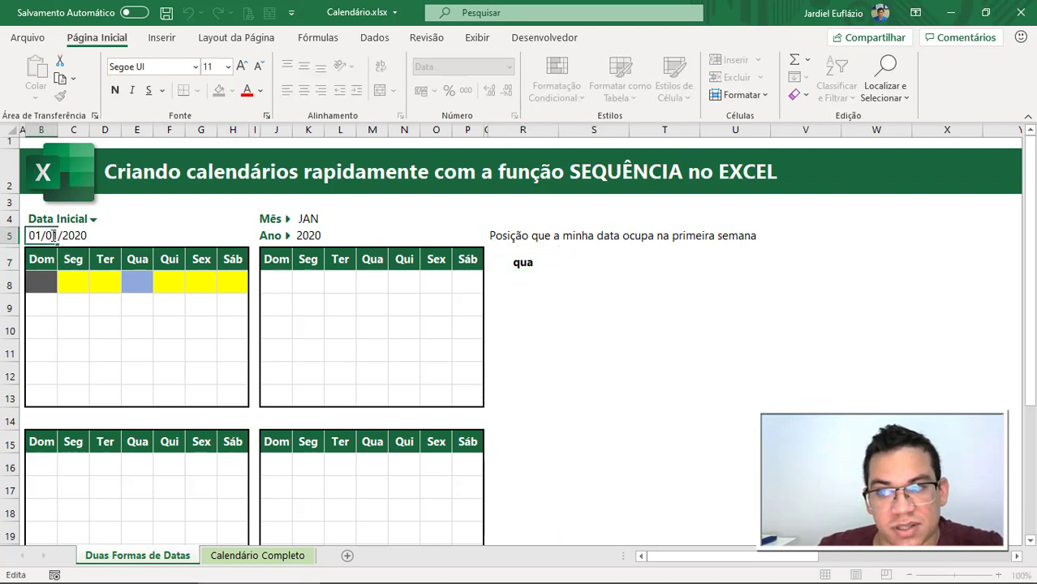
{"action": "key", "text": "BackSpace"}
{"action": "type", "text": "4"}
{"action": "key", "text": "Return"}
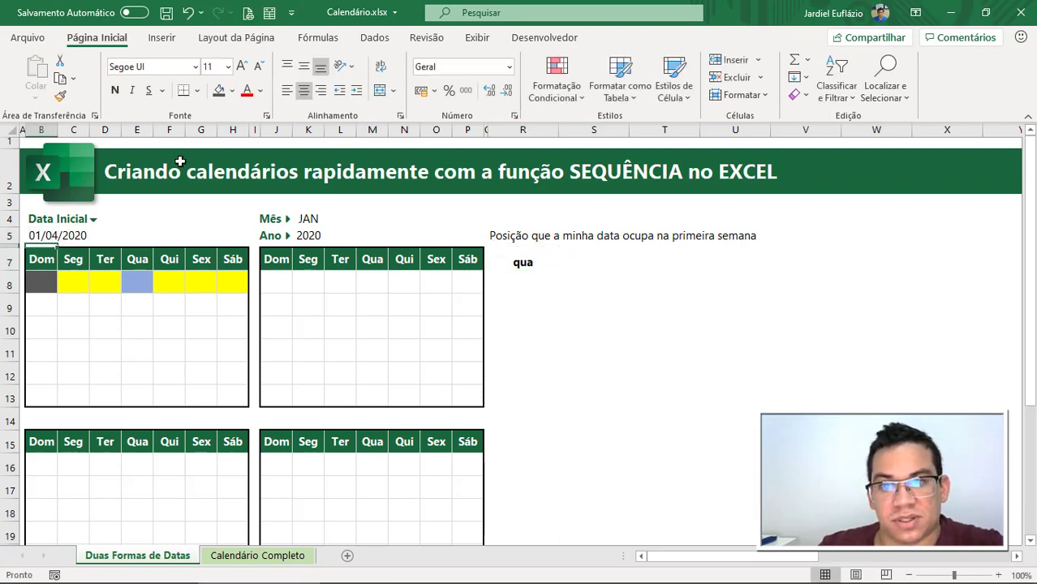
Step: Set the Data Inicial in cell B5 to 01/06/2020 and check the weekday in R7 against the first calendar week
{"action": "left_click", "coordinate": [48, 239]}
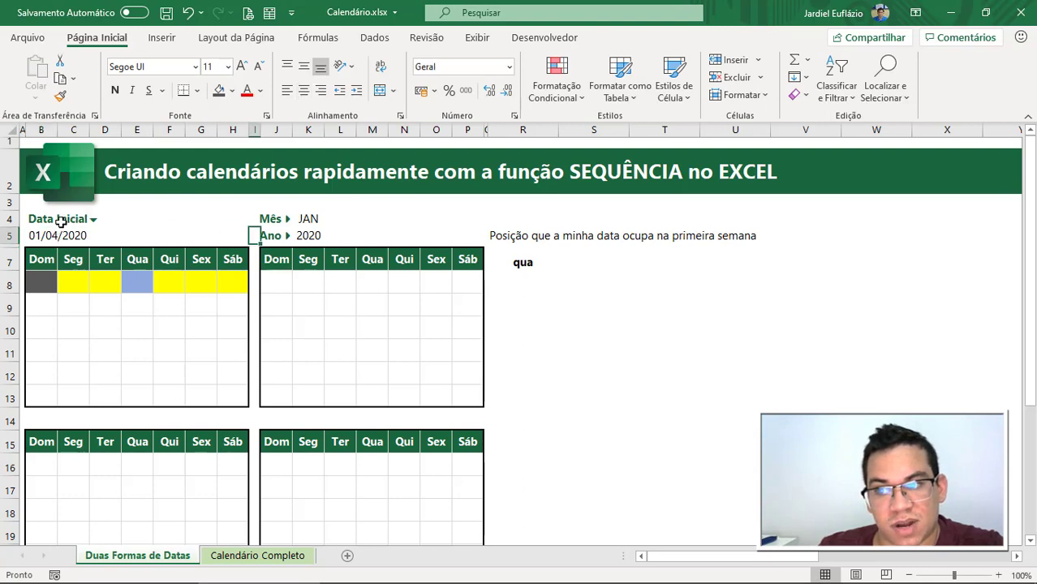
{"action": "double_click", "coordinate": [50, 235]}
{"action": "key", "text": "BackSpace"}
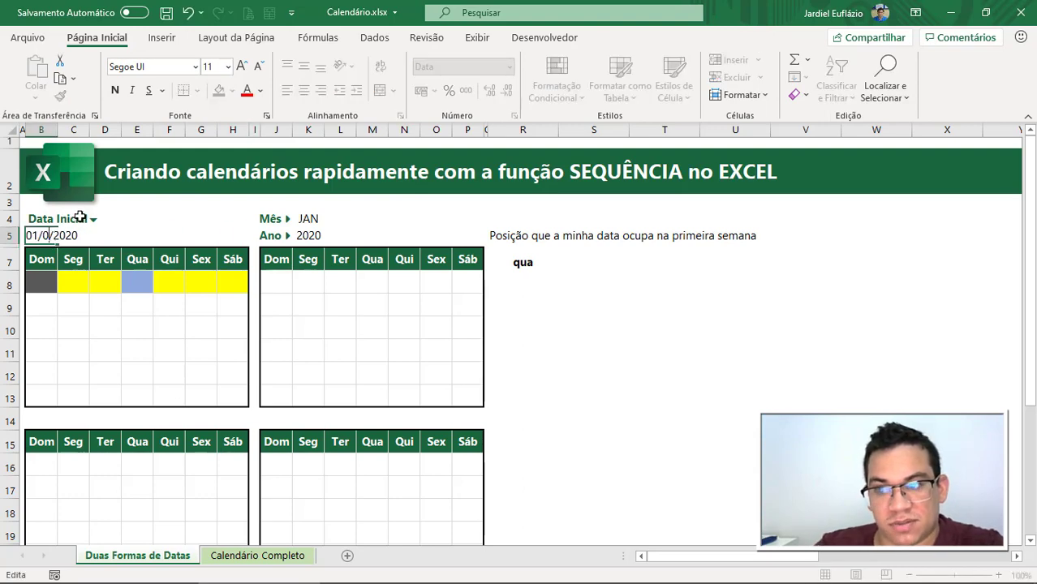
{"action": "type", "text": "6"}
{"action": "key", "text": "Return"}
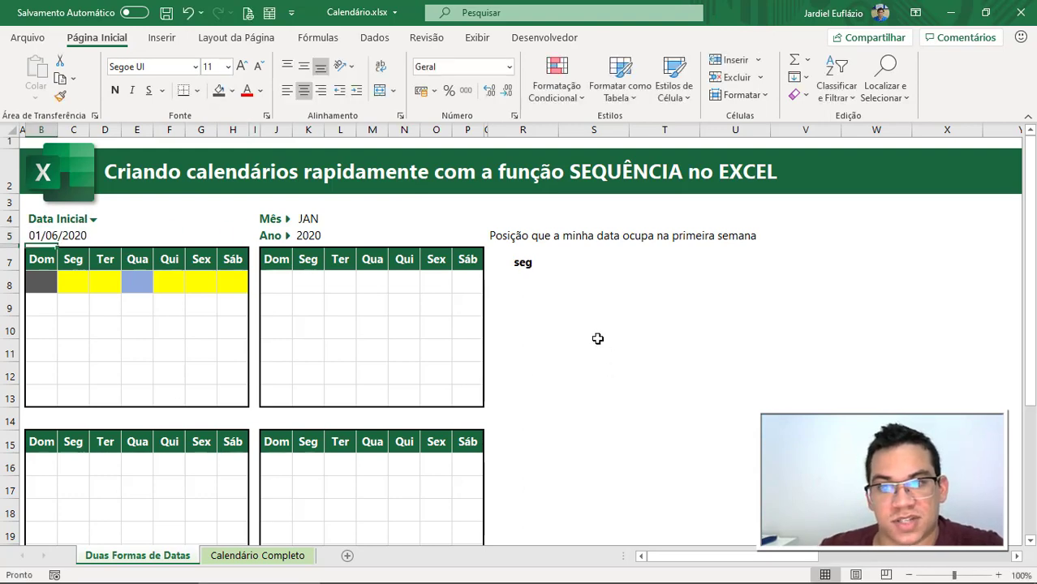
{"action": "left_click", "coordinate": [524, 265]}
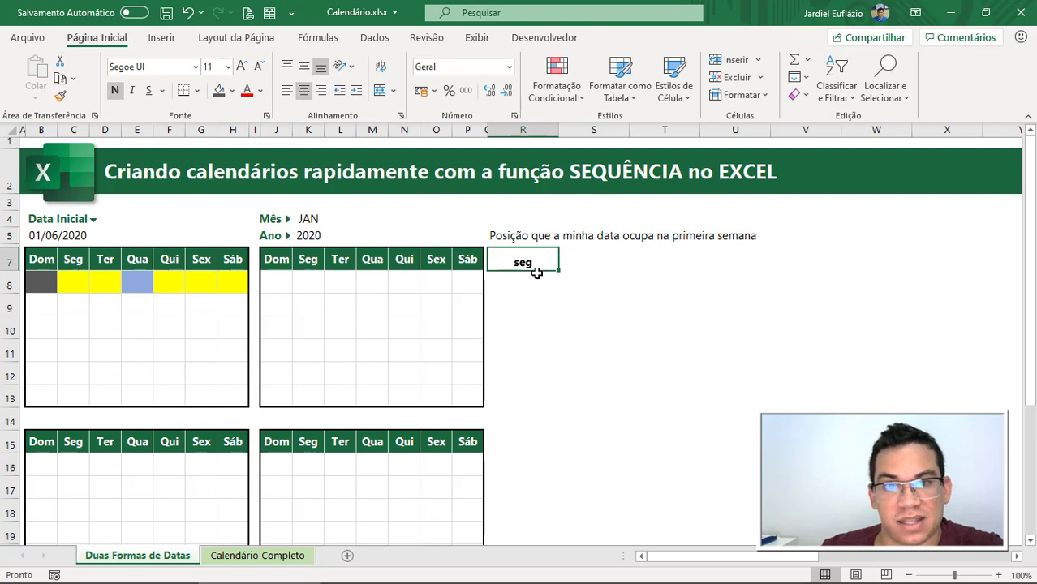
{"action": "left_click", "coordinate": [71, 281]}
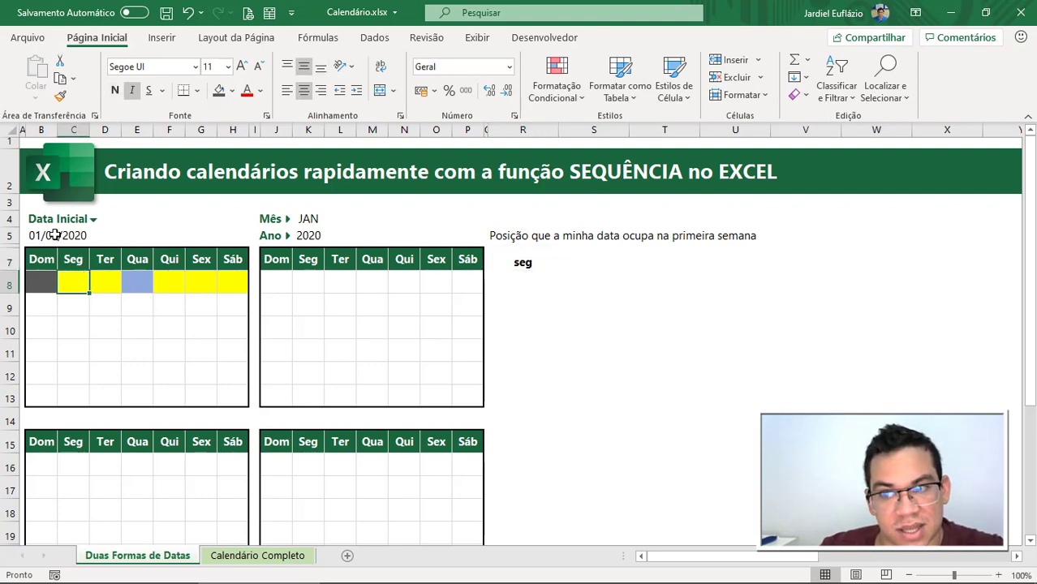
{"action": "left_click", "coordinate": [48, 282]}
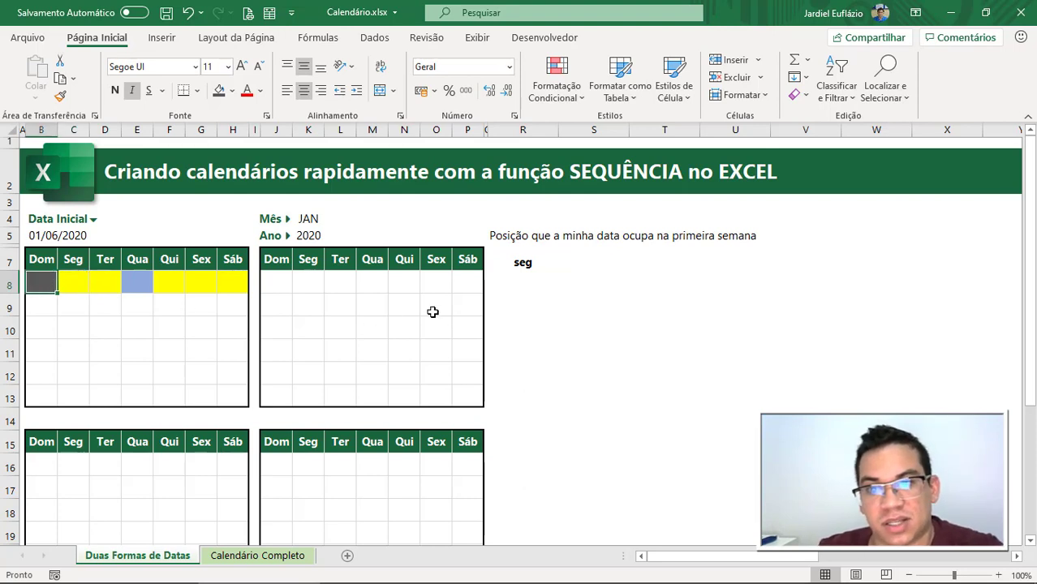
{"action": "left_click", "coordinate": [525, 263]}
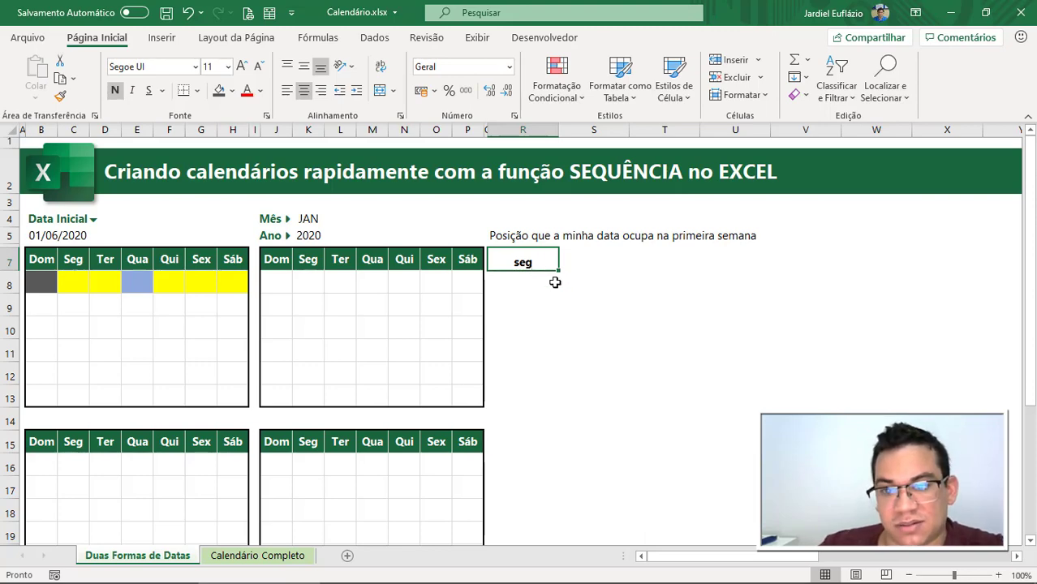
Step: Undo the last Data Inicial change and check the weekday in R7 against the blue Qua cell
{"action": "key", "text": "ctrl+z"}
{"action": "left_click", "coordinate": [523, 263]}
{"action": "left_click", "coordinate": [573, 265]}
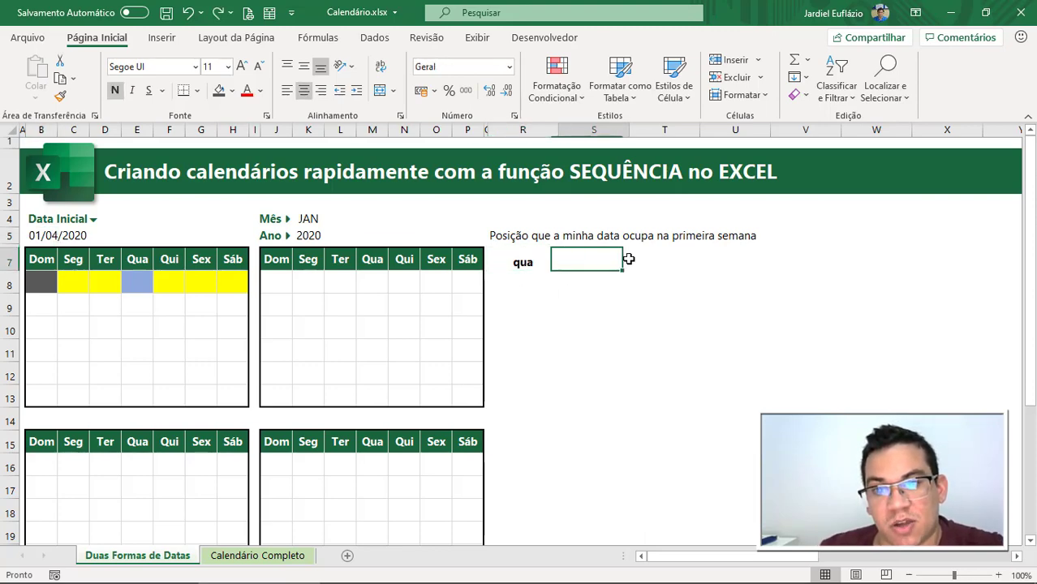
{"action": "left_click", "coordinate": [138, 279]}
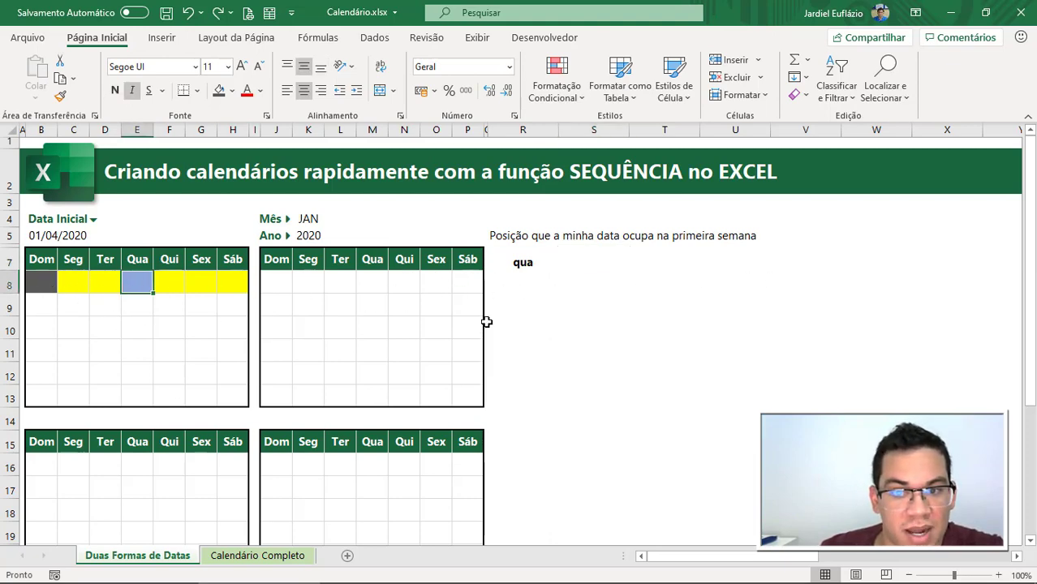
Step: Enter =CORRESP(R7;B7:H7;0) in cell R9 to find the weekday's position among the Dom–Sáb headers
{"action": "left_click", "coordinate": [514, 305]}
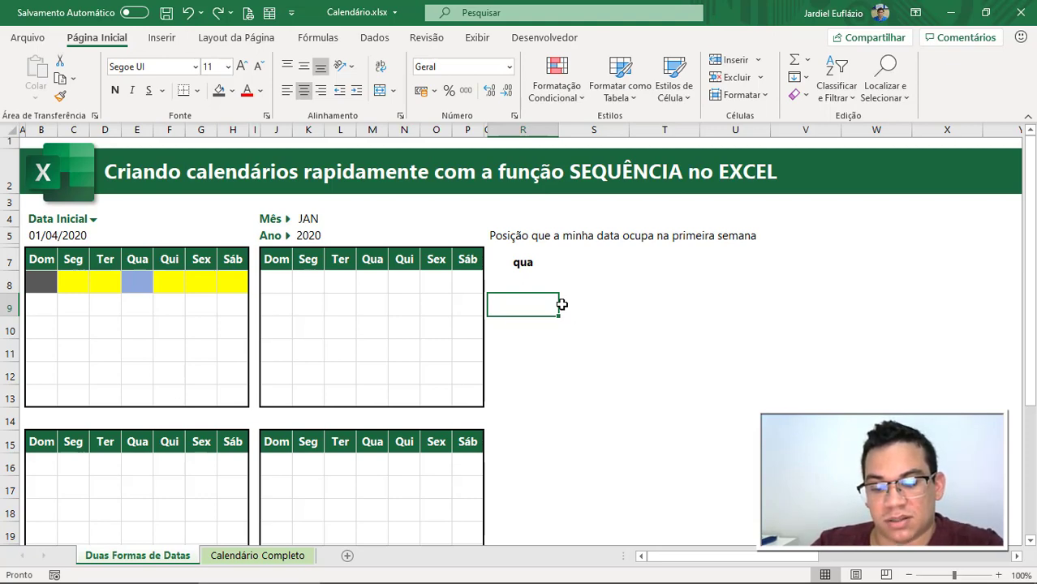
{"action": "type", "text": "=CORR"}
{"action": "key", "text": "Down"}
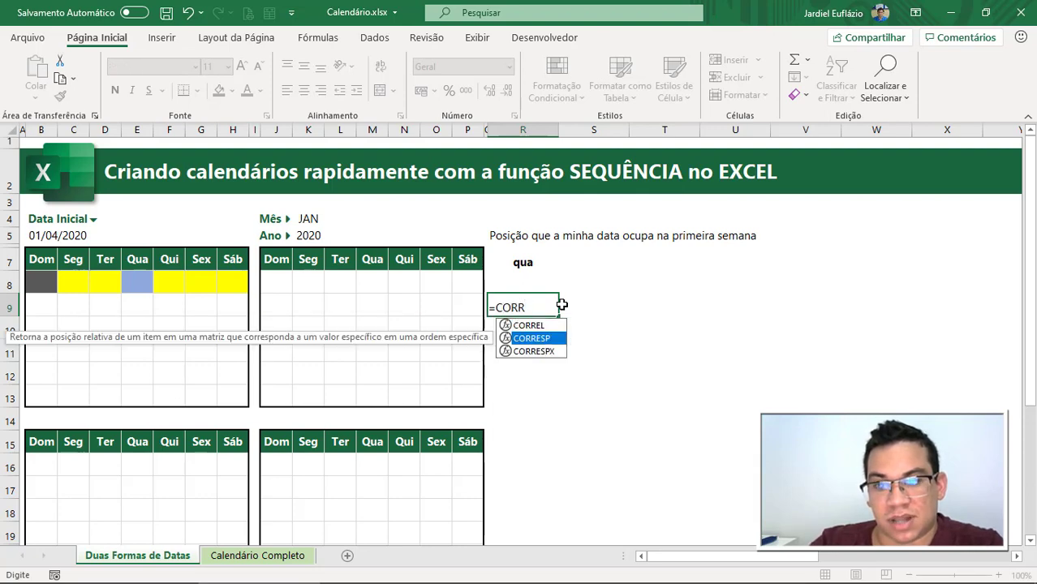
{"action": "key", "text": "Tab"}
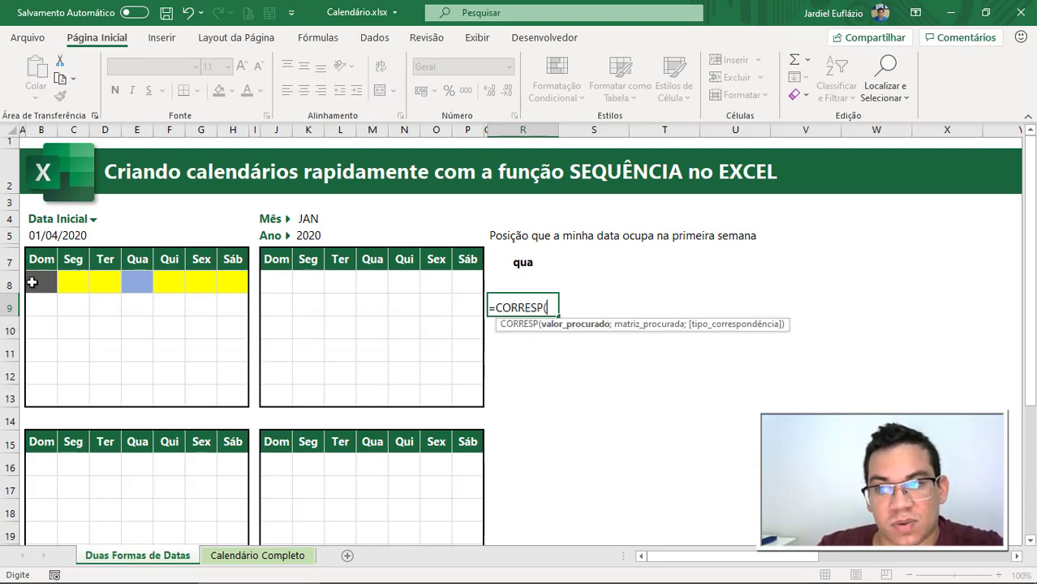
{"action": "left_click", "coordinate": [524, 261]}
{"action": "type", "text": ";"}
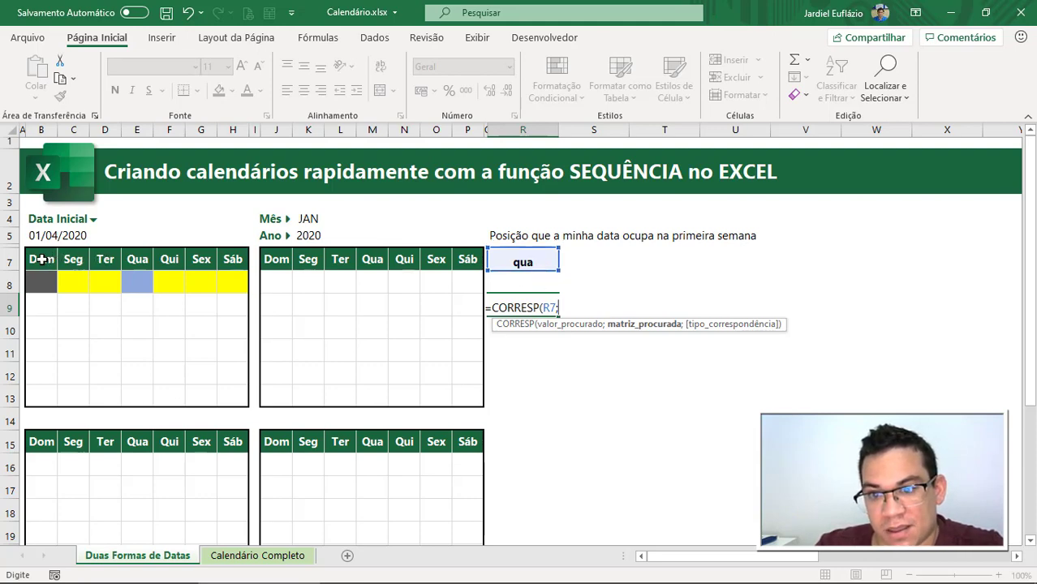
{"action": "left_click_drag", "start_coordinate": [42, 259], "coordinate": [239, 259]}
{"action": "type", "text": ";0"}
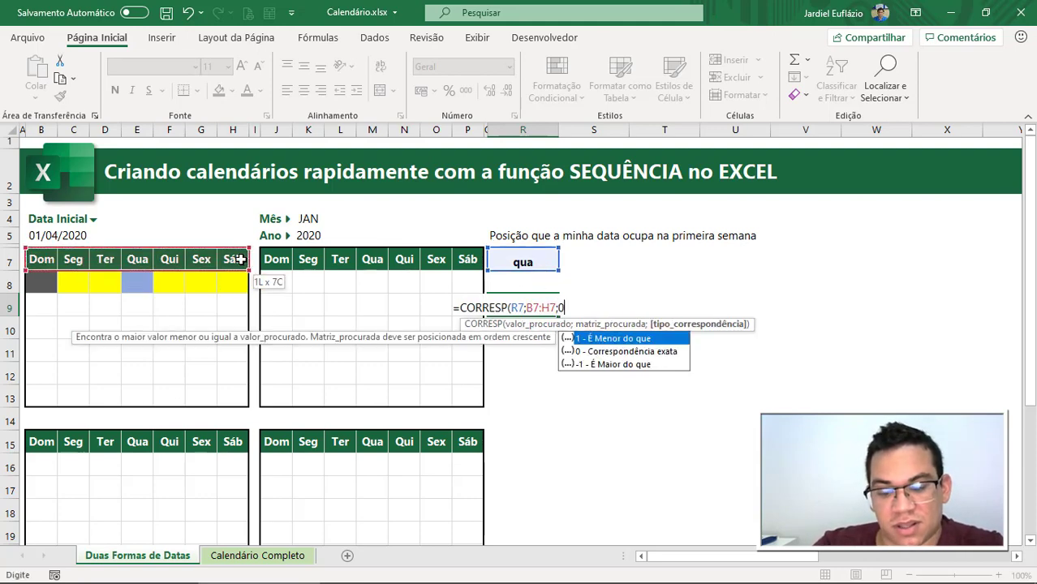
{"action": "type", "text": ")"}
{"action": "key", "text": "Return"}
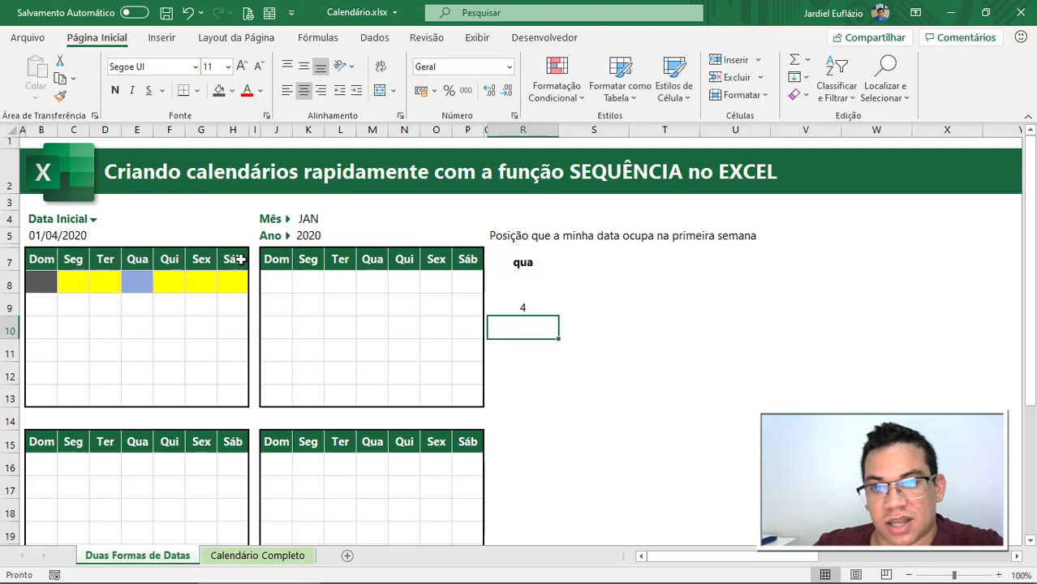
{"action": "left_click", "coordinate": [520, 307]}
{"action": "left_click", "coordinate": [142, 278]}
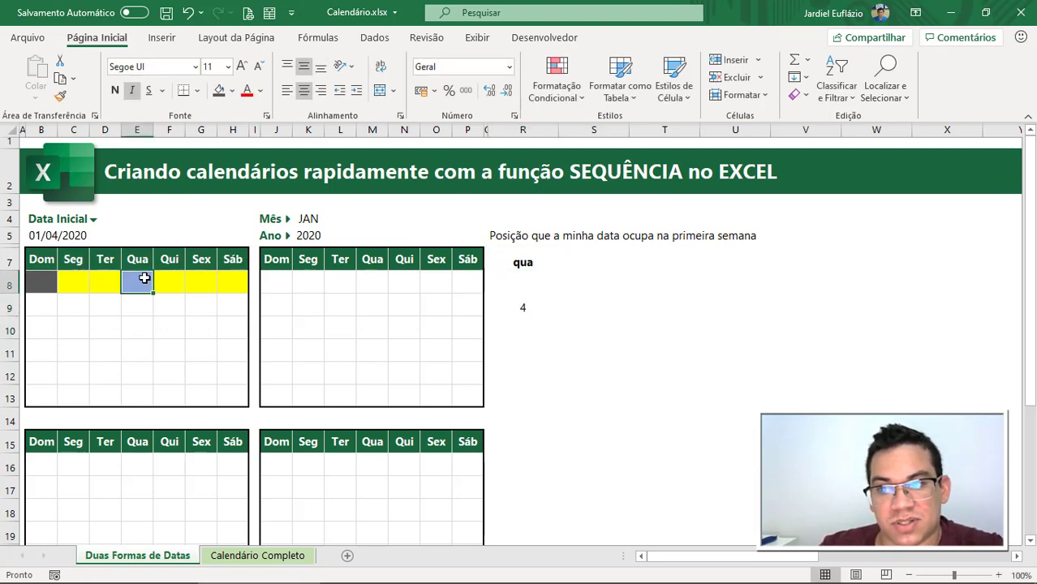
Step: Copy the note "Posição que a minha data ocupa na primeira semana" from R5 into R8, above the CORRESP formula
{"action": "left_click", "coordinate": [525, 309]}
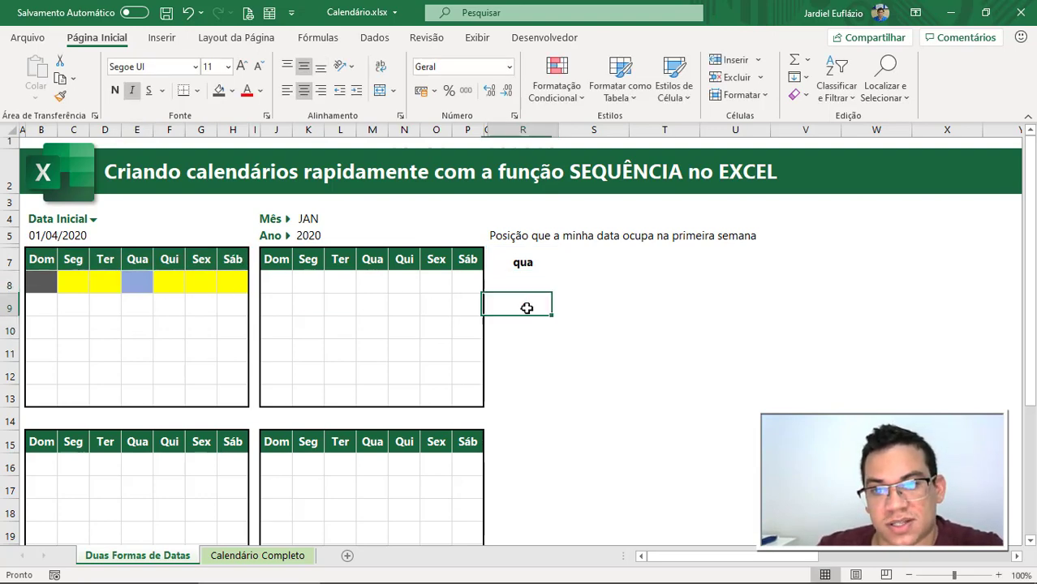
{"action": "key", "text": "Up"}
{"action": "key", "text": "Up"}
{"action": "key", "text": "Up"}
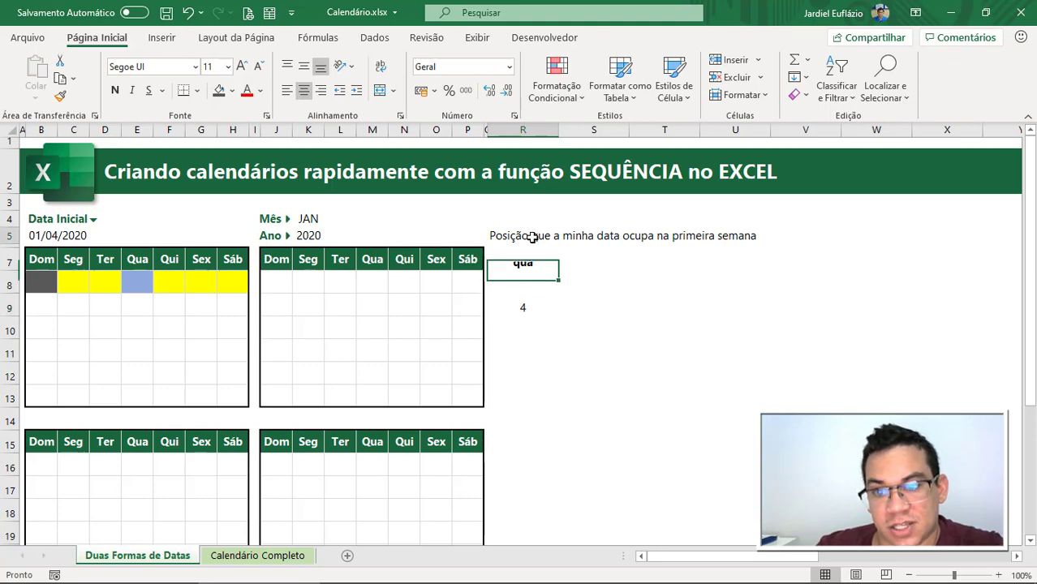
{"action": "key", "text": "ctrl+c"}
{"action": "left_click", "coordinate": [551, 305]}
{"action": "key", "text": "ctrl+v"}
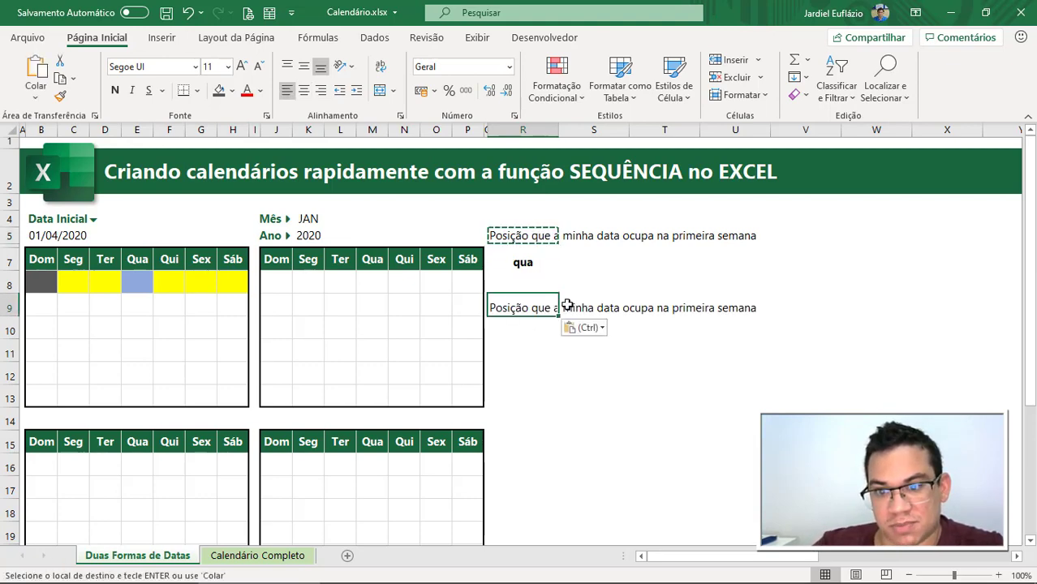
{"action": "key", "text": "ctrl+z"}
{"action": "left_click", "coordinate": [528, 289]}
{"action": "key", "text": "ctrl+v"}
Step: Move the copied note and the CORRESP formula from R8:R9 down one row to R9:R10
{"action": "left_click_drag", "start_coordinate": [529, 288], "coordinate": [533, 310]}
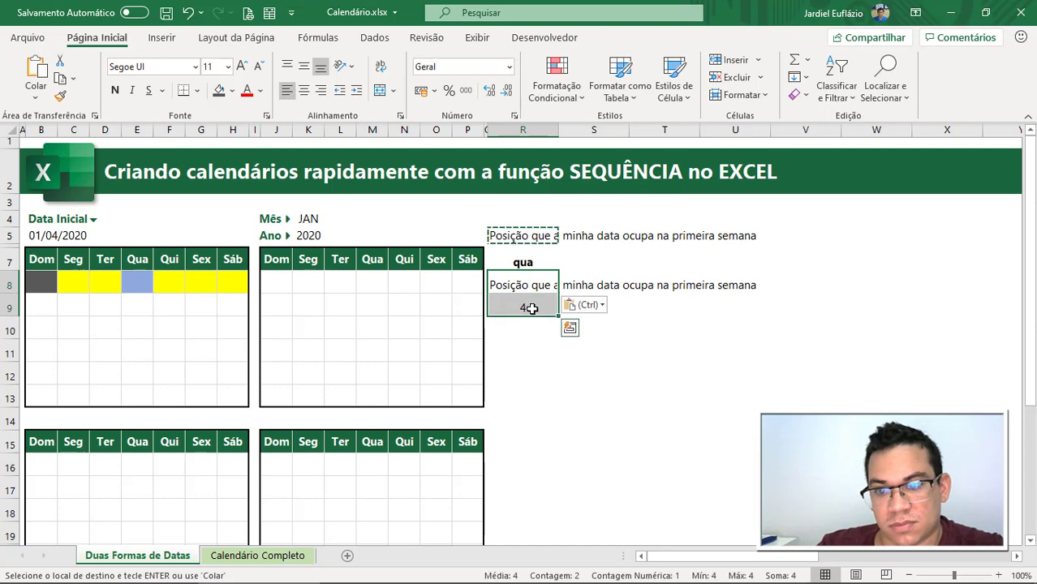
{"action": "key", "text": "ctrl+x"}
{"action": "left_click", "coordinate": [527, 310]}
{"action": "key", "text": "ctrl+v"}
Step: Replace the note in cell R5 with "Data formatada"
{"action": "left_click", "coordinate": [520, 237]}
{"action": "type", "text": "d"}
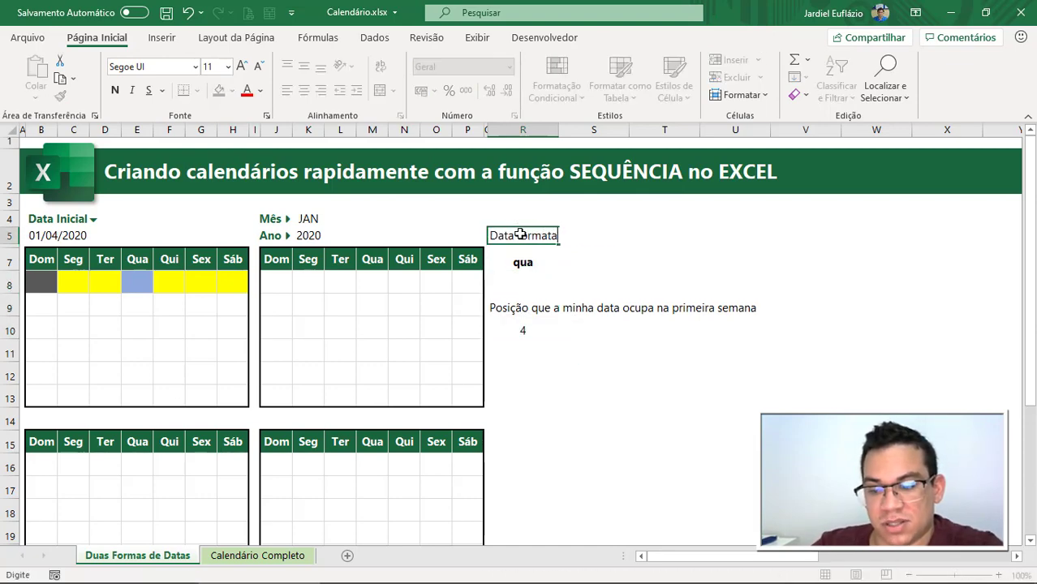
{"action": "type", "text": "ata formatada"}
{"action": "key", "text": "Return"}
{"action": "key", "text": "Down"}
{"action": "key", "text": "Down"}
{"action": "key", "text": "Down"}
{"action": "key", "text": "Down"}
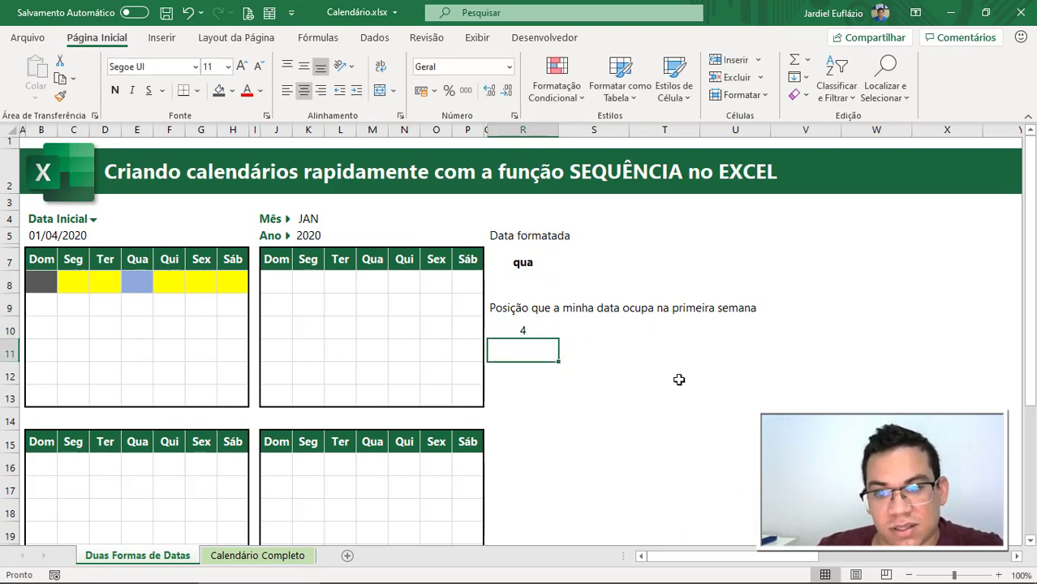
Step: Examine how many cells precede each weekday in B8:H8 compared with the position in R10
{"action": "left_click", "coordinate": [535, 372]}
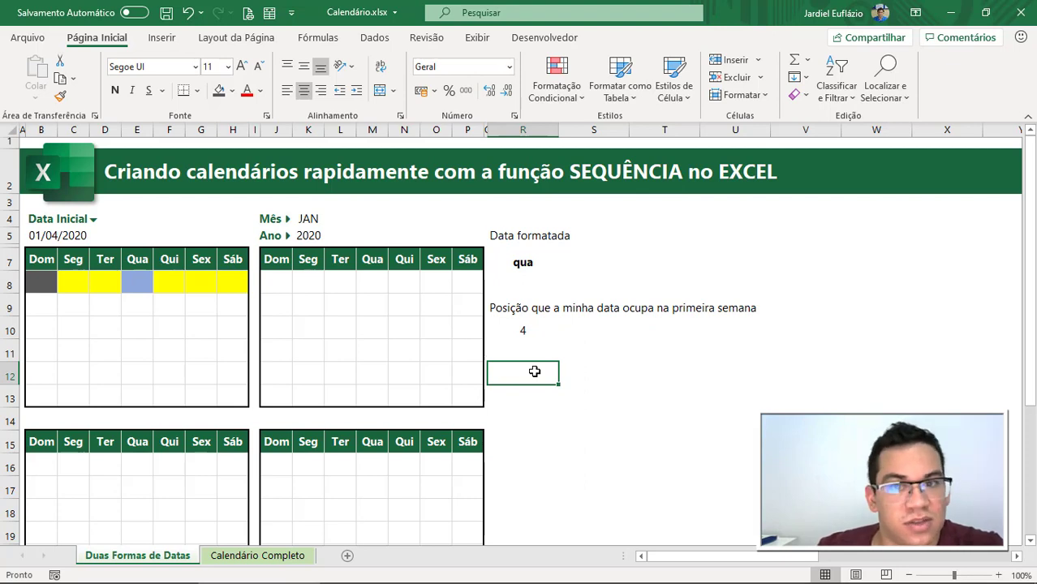
{"action": "left_click", "coordinate": [526, 331]}
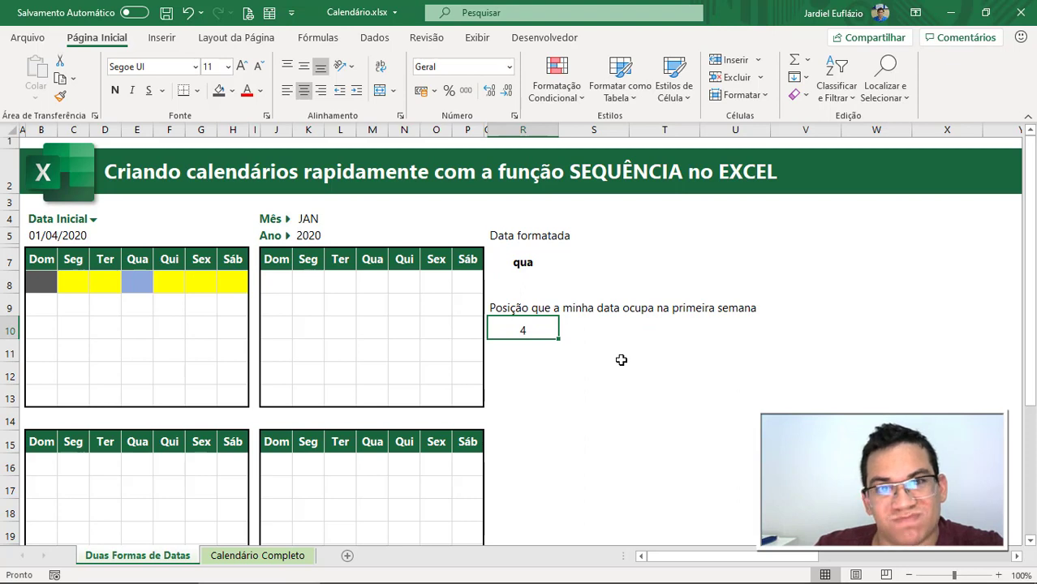
{"action": "left_click_drag", "start_coordinate": [106, 283], "coordinate": [53, 284]}
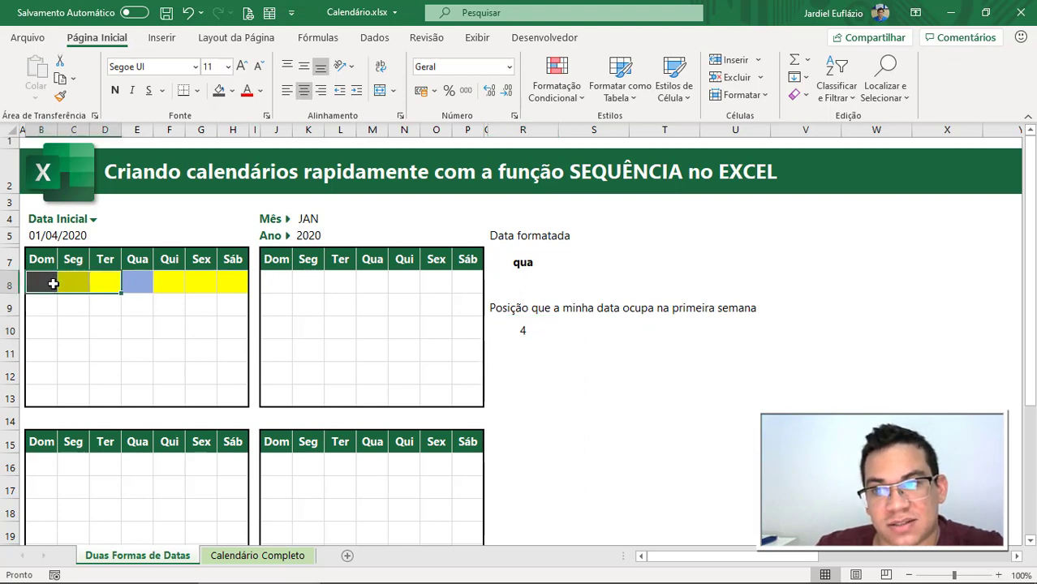
{"action": "left_click", "coordinate": [234, 286]}
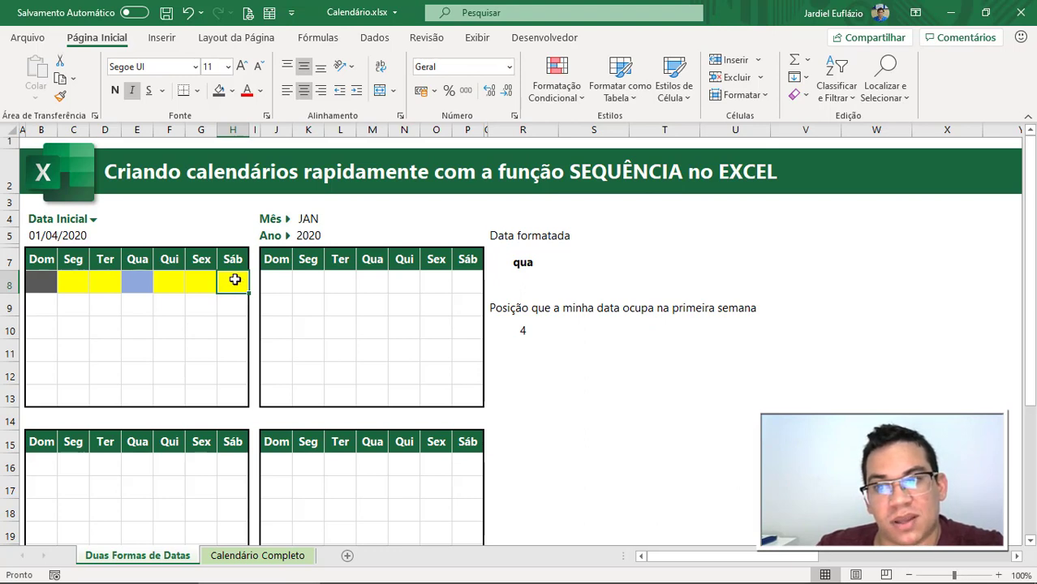
{"action": "left_click_drag", "start_coordinate": [210, 281], "coordinate": [42, 282]}
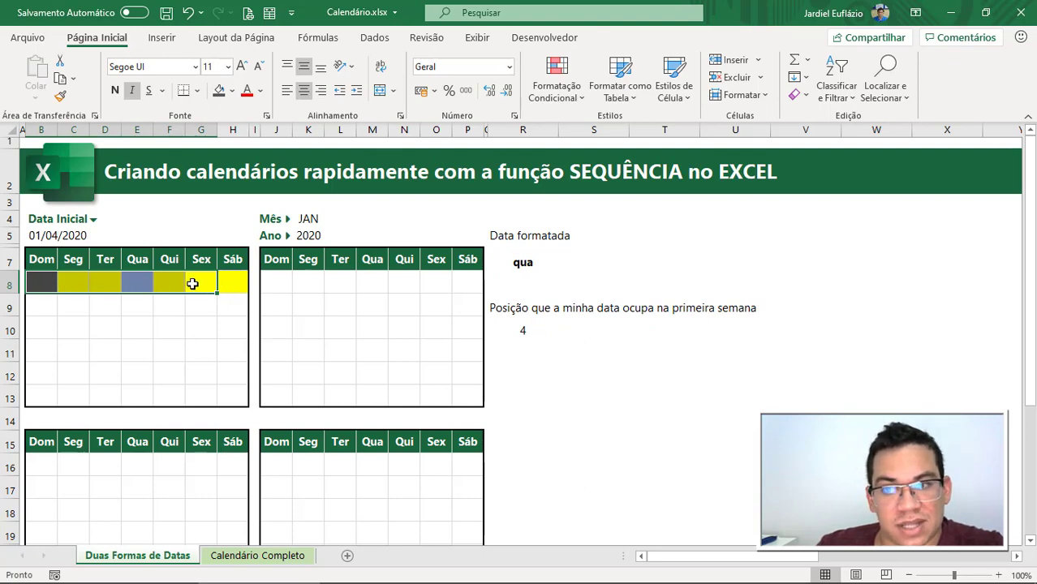
{"action": "left_click", "coordinate": [169, 282]}
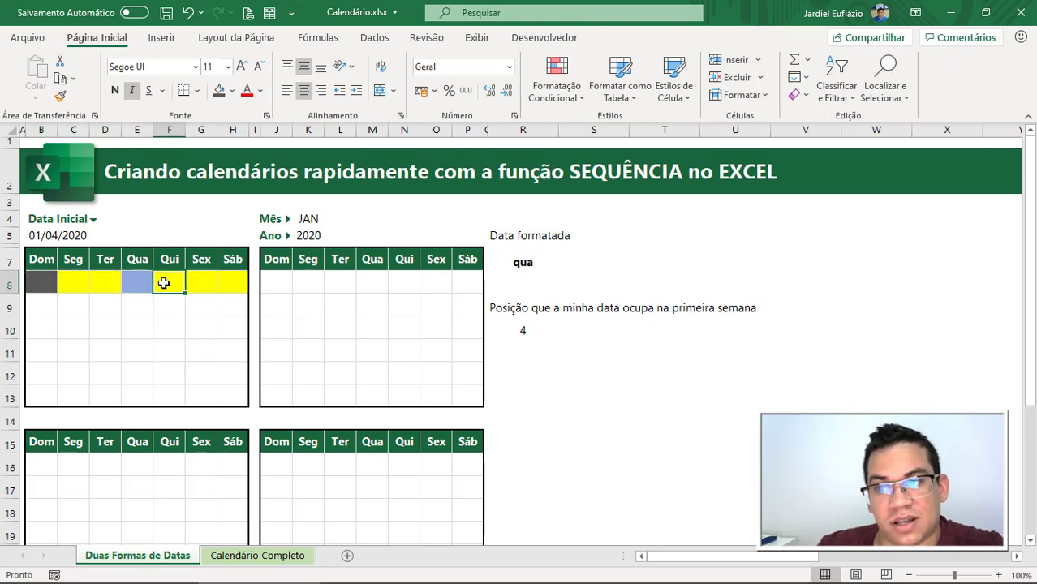
{"action": "left_click_drag", "start_coordinate": [143, 280], "coordinate": [39, 287]}
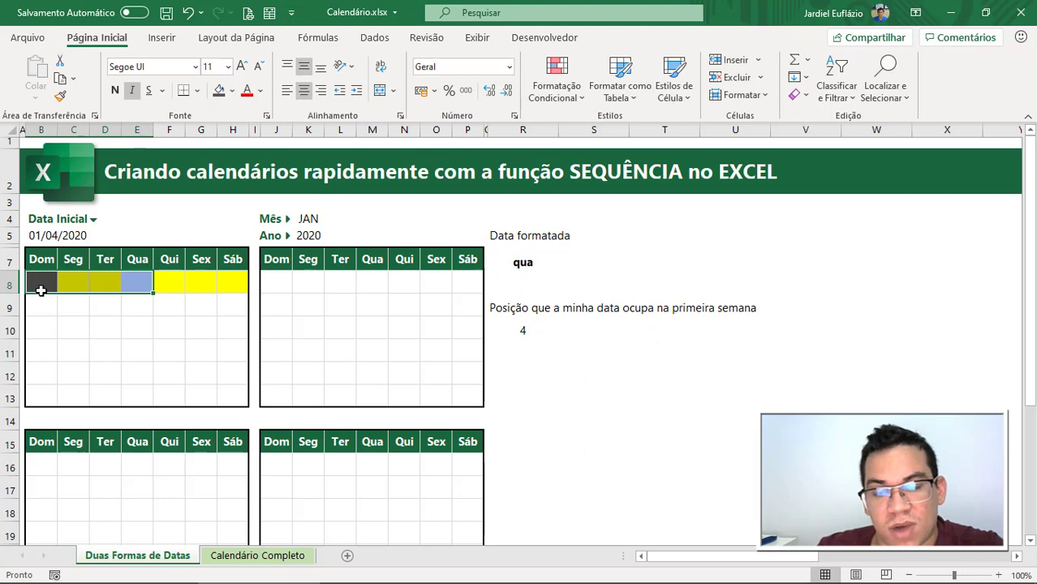
{"action": "left_click", "coordinate": [520, 333]}
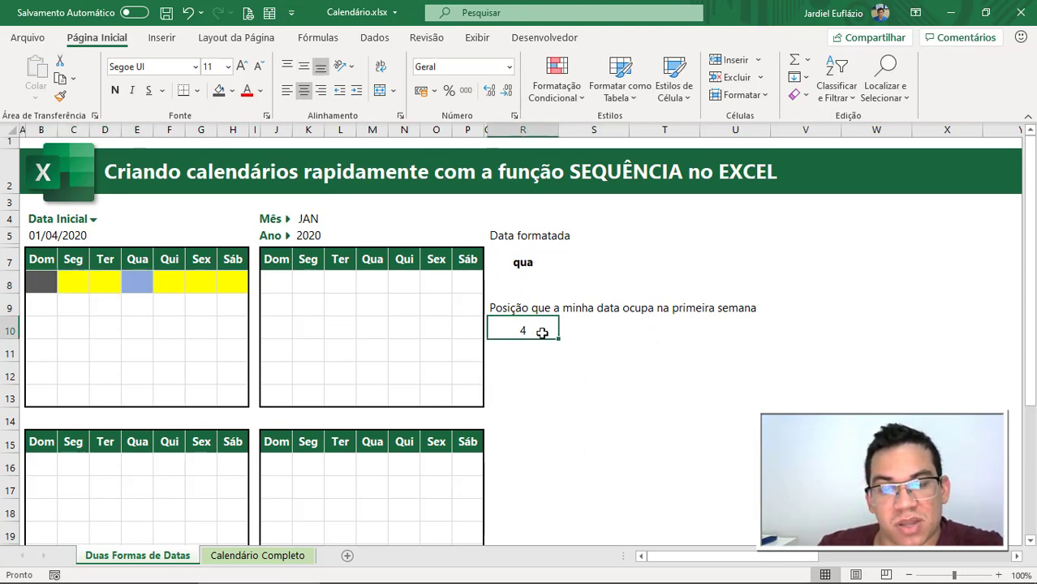
Step: Enter the label "Qtde de datas retroativas a gerar" in cell R12
{"action": "left_click", "coordinate": [529, 376]}
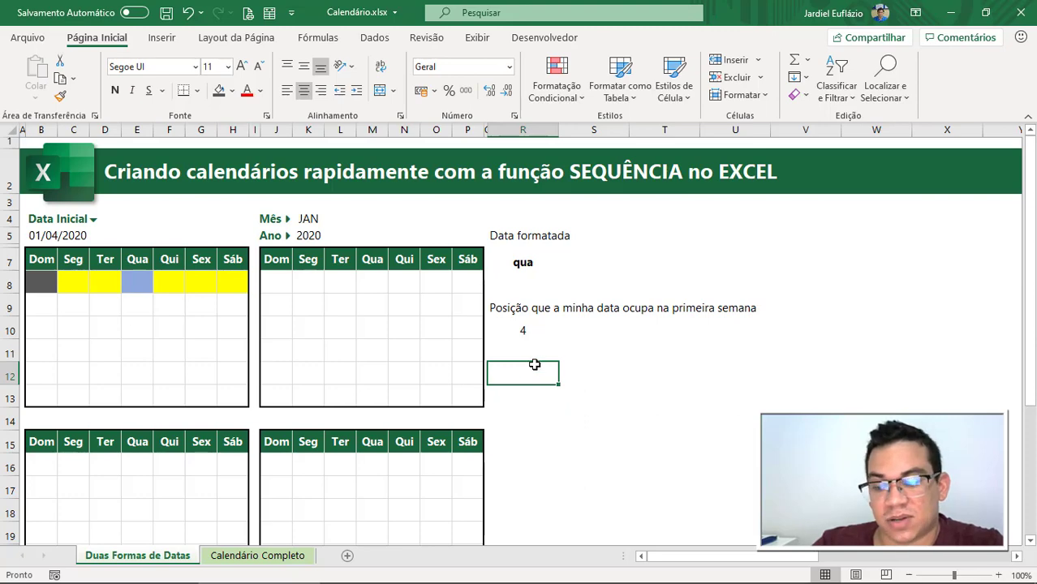
{"action": "type", "text": "Qtde "}
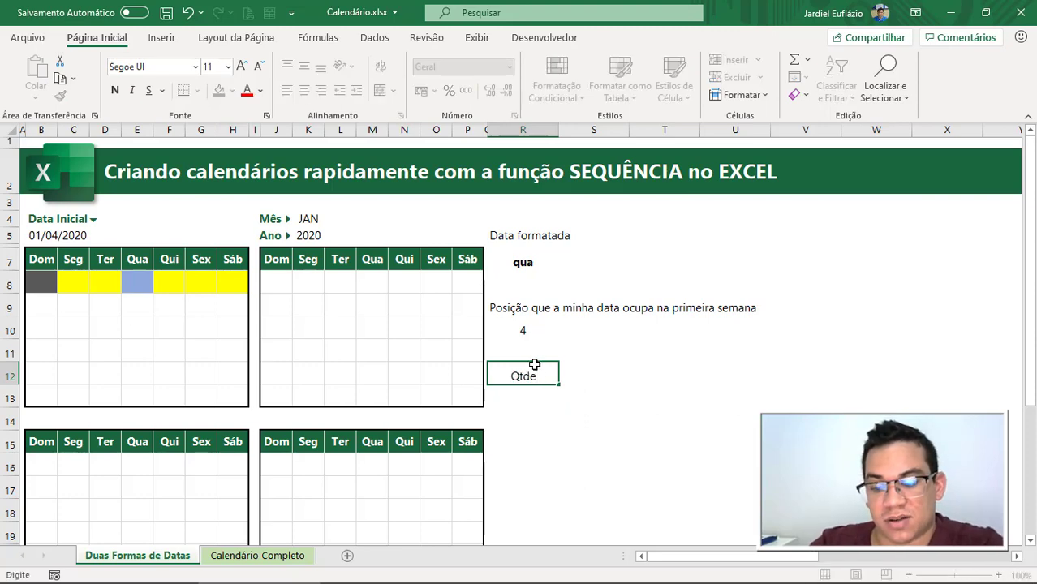
{"action": "type", "text": "de datas re"}
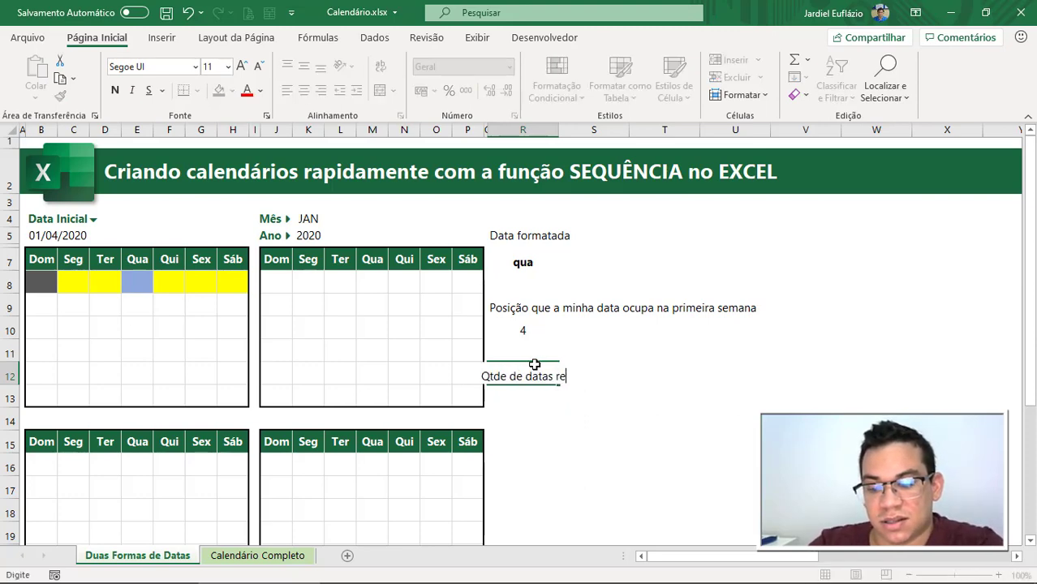
{"action": "type", "text": "troativas"}
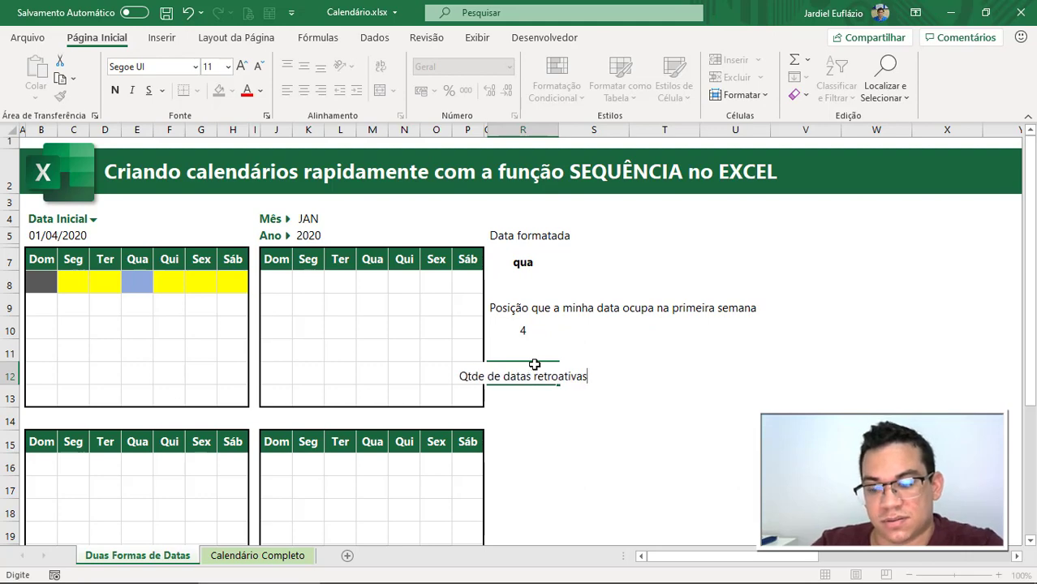
{"action": "type", "text": " a gerar"}
{"action": "key", "text": "Return"}
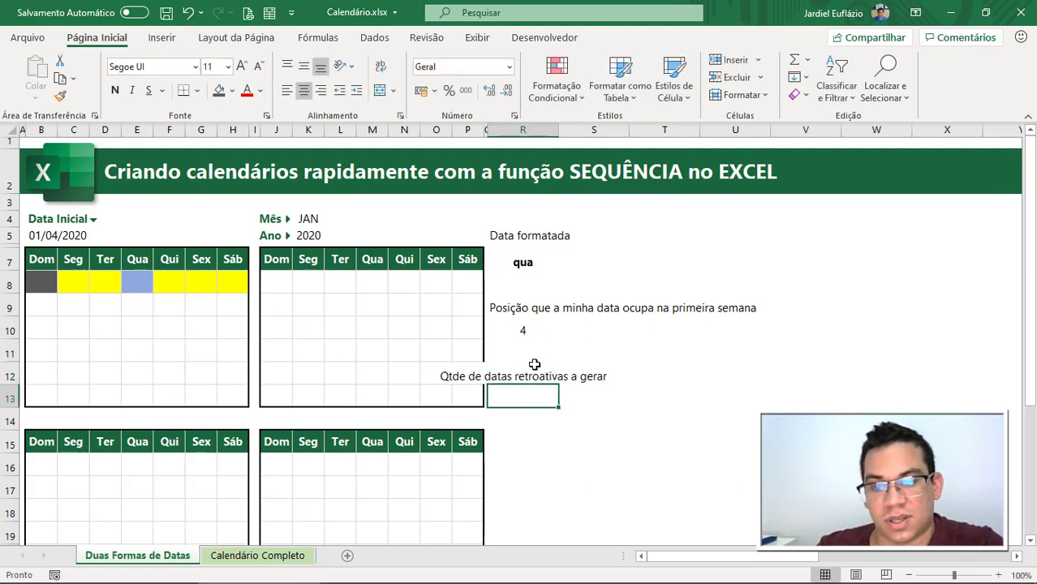
Step: Left-align the label in R12 and calculate the number of retroactive dates in R13 with =R10-1
{"action": "left_click", "coordinate": [535, 365]}
{"action": "left_click", "coordinate": [288, 90]}
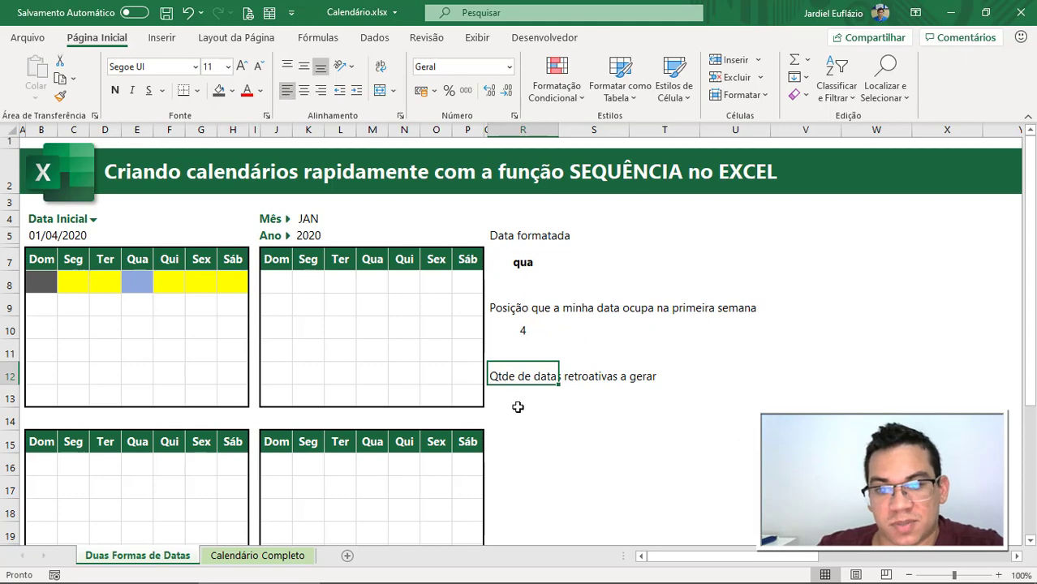
{"action": "left_click", "coordinate": [518, 406]}
{"action": "type", "text": "="}
{"action": "left_click", "coordinate": [545, 328]}
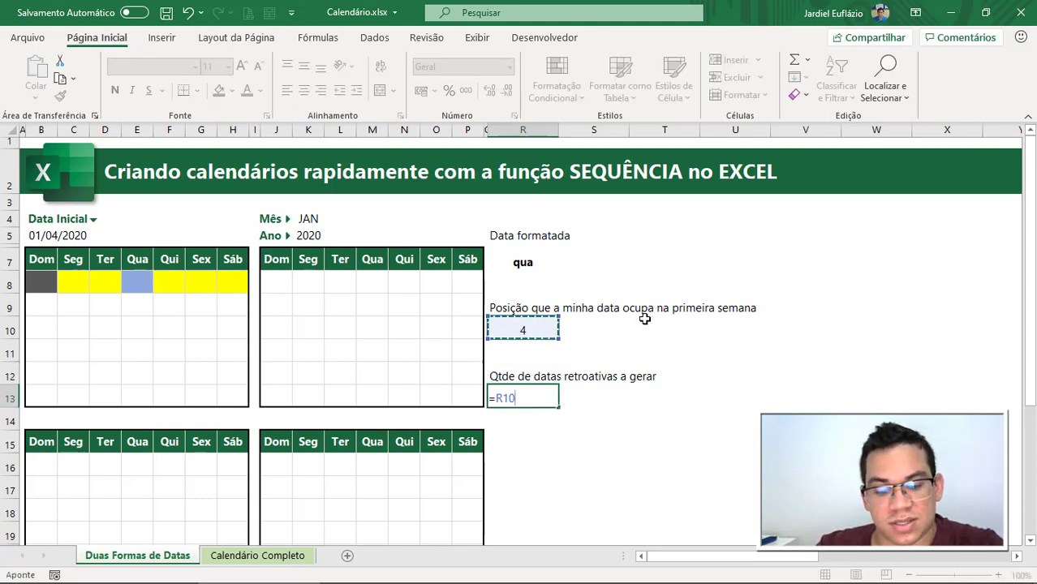
{"action": "type", "text": "-1"}
{"action": "key", "text": "Return"}
Step: Highlight the retroactive date count in R13 with a light gold fill
{"action": "left_click", "coordinate": [534, 397]}
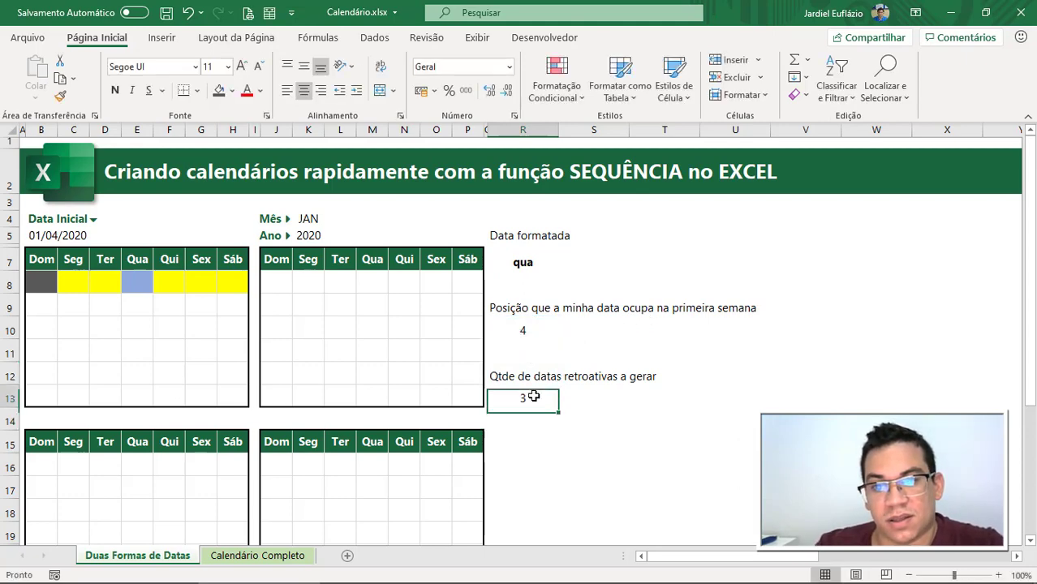
{"action": "left_click", "coordinate": [232, 90]}
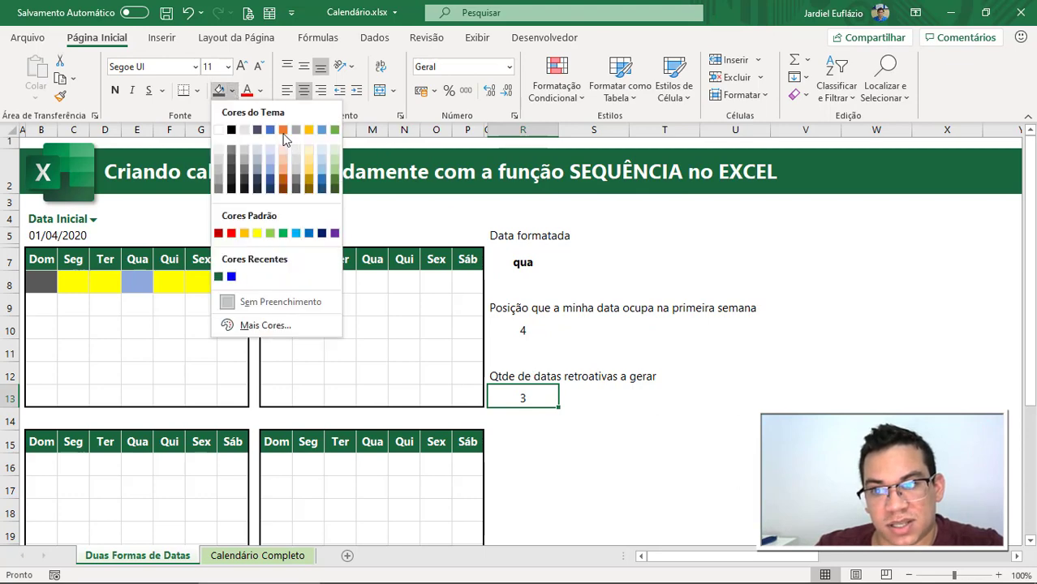
{"action": "left_click", "coordinate": [283, 147]}
{"action": "left_click", "coordinate": [649, 415]}
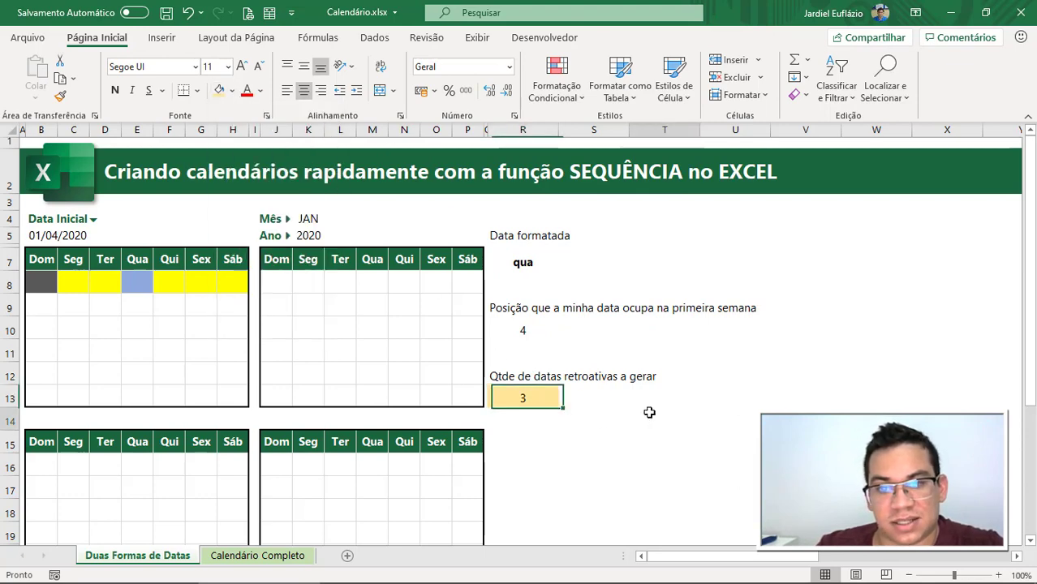
{"action": "left_click", "coordinate": [534, 397]}
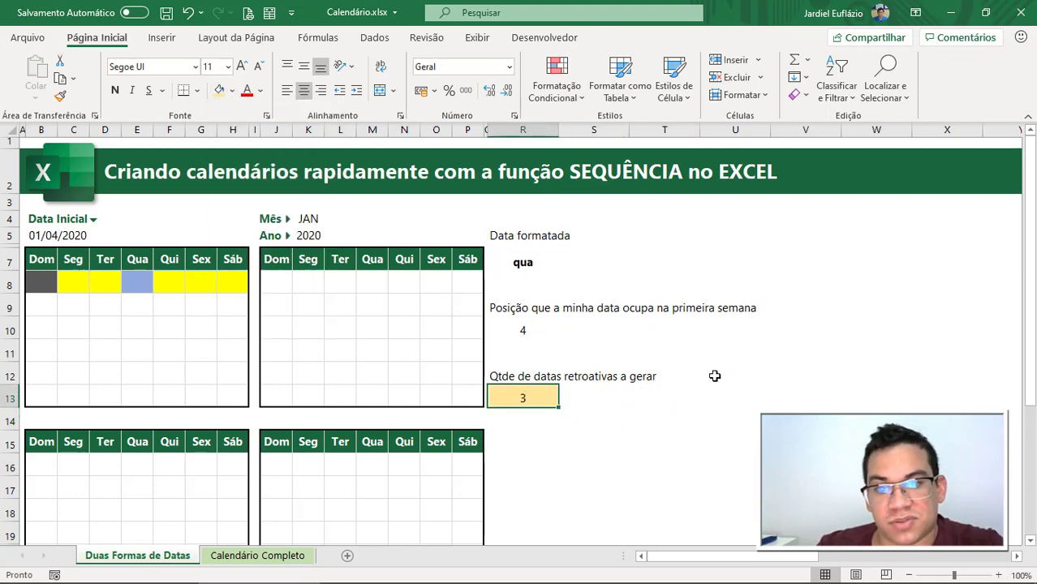
Step: Enter the label "Data-chave" in cell U12
{"action": "left_click", "coordinate": [758, 397]}
{"action": "left_click", "coordinate": [753, 379]}
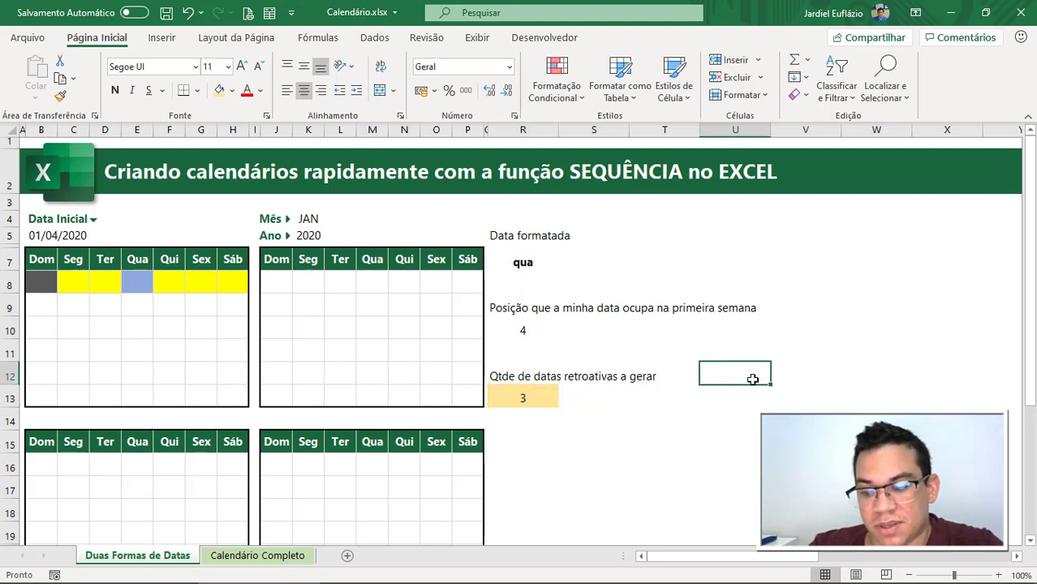
{"action": "type", "text": "Data"}
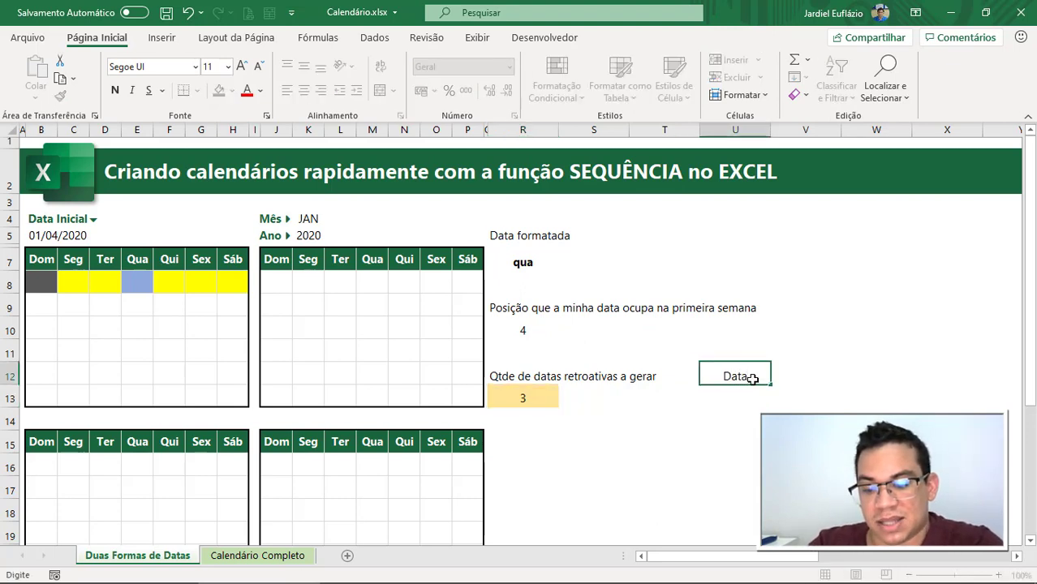
{"action": "type", "text": " cgave"}
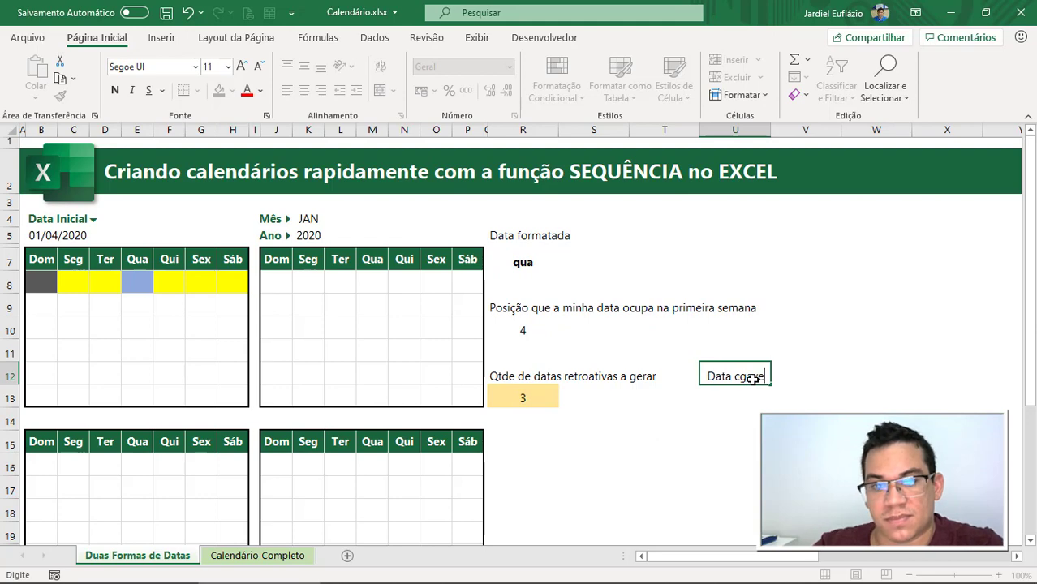
{"action": "left_click", "coordinate": [754, 371]}
{"action": "key", "text": "BackSpace"}
{"action": "key", "text": "BackSpace"}
{"action": "type", "text": "ha"}
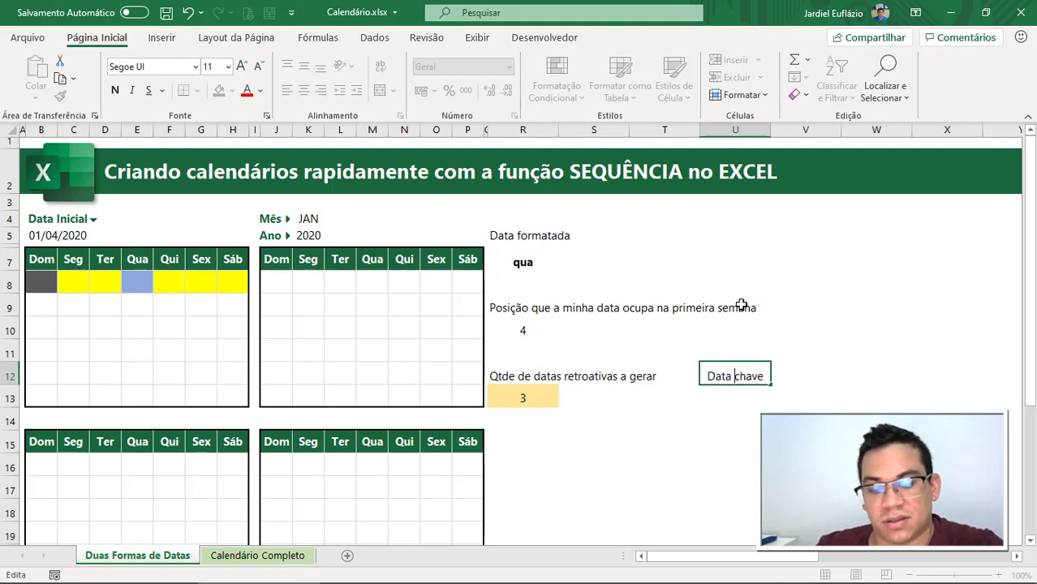
{"action": "key", "text": "BackSpace"}
{"action": "type", "text": "-"}
{"action": "key", "text": "Return"}
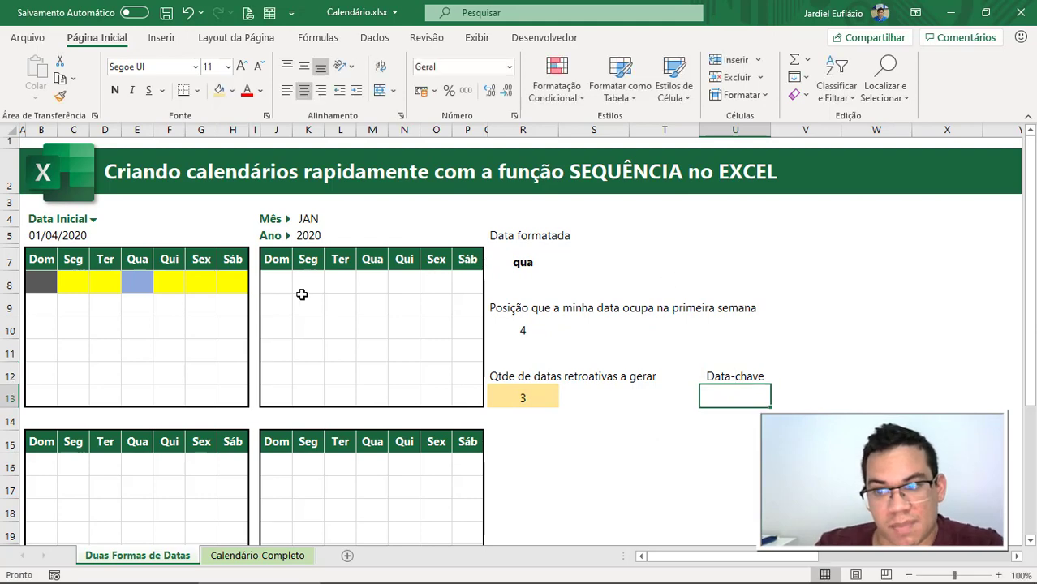
Step: Calculate the key date in U13 with =B5-R13 and check it against the first-week cells B8:E8
{"action": "left_click", "coordinate": [40, 277]}
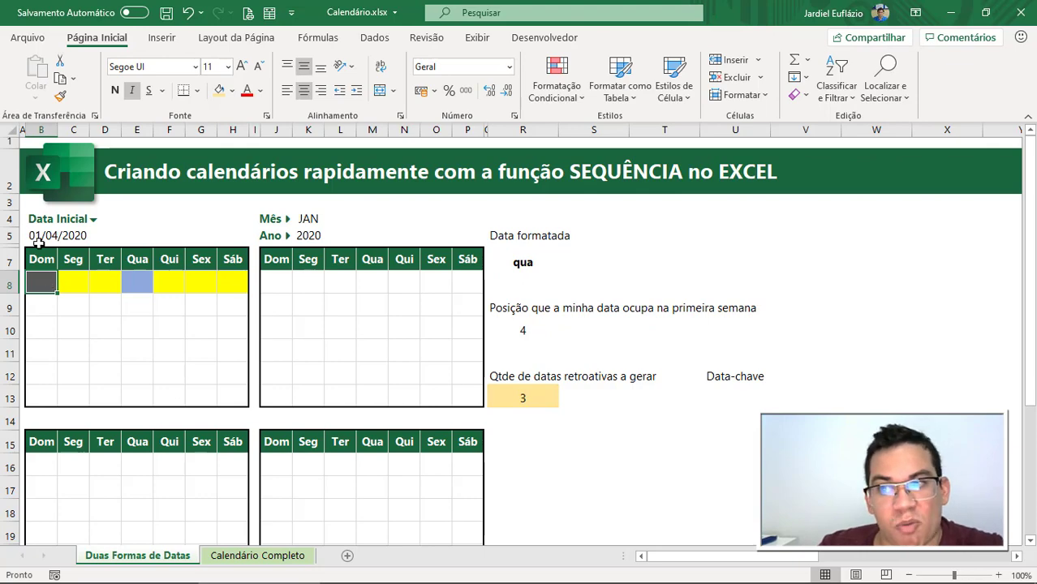
{"action": "left_click", "coordinate": [720, 398]}
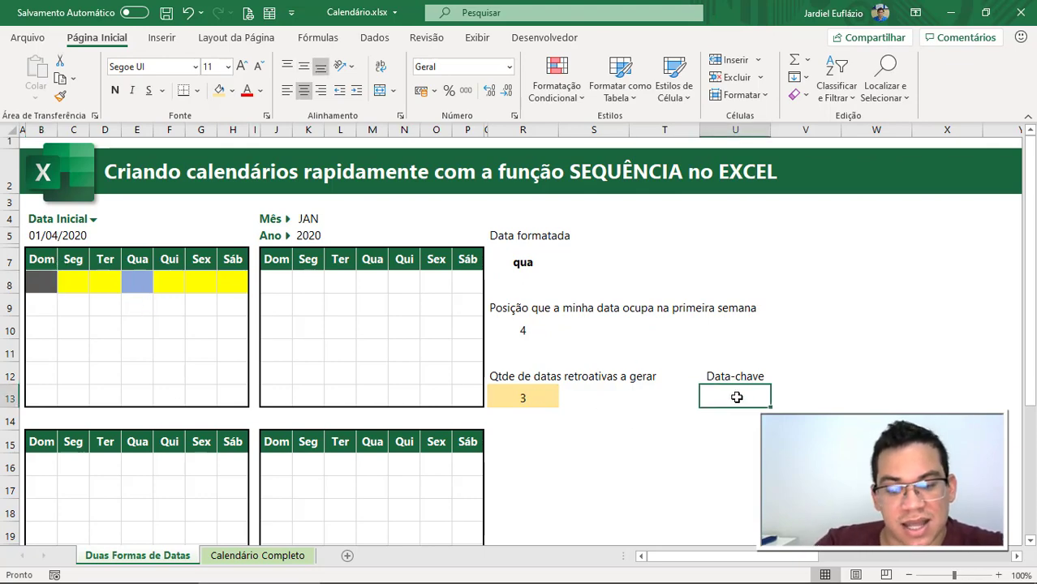
{"action": "type", "text": "="}
{"action": "left_click", "coordinate": [45, 237]}
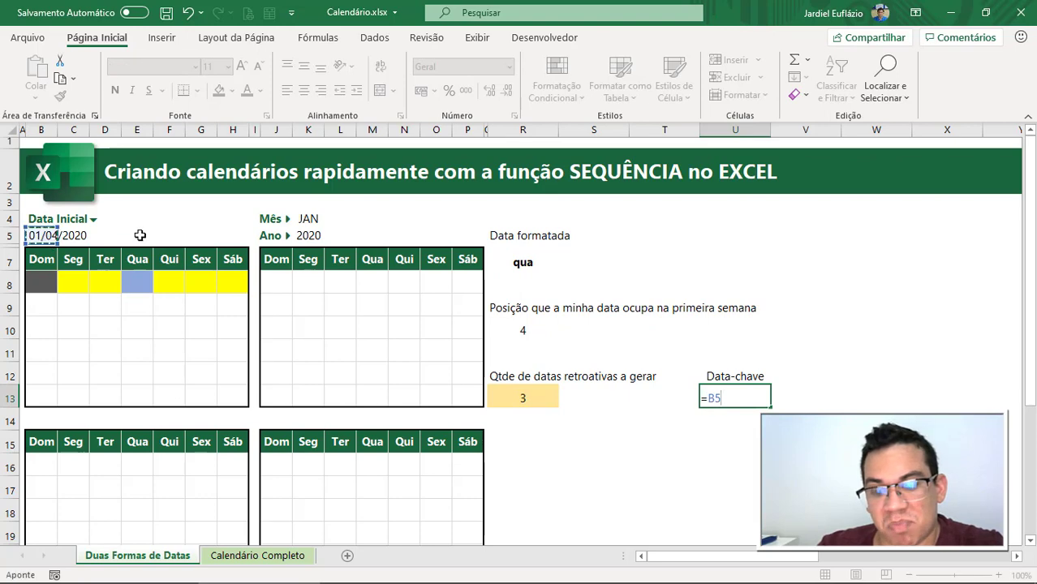
{"action": "type", "text": "-"}
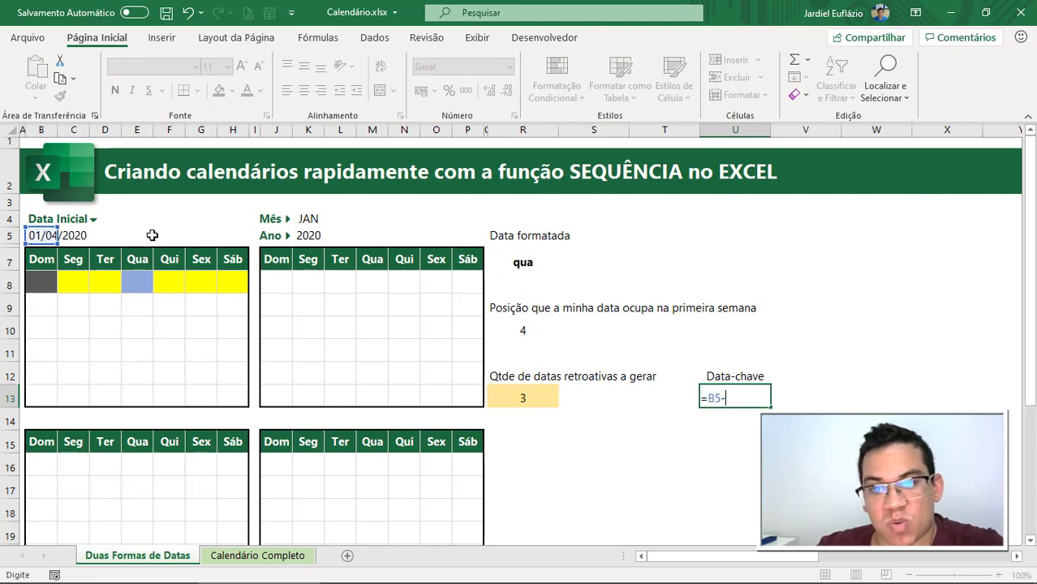
{"action": "left_click", "coordinate": [523, 398]}
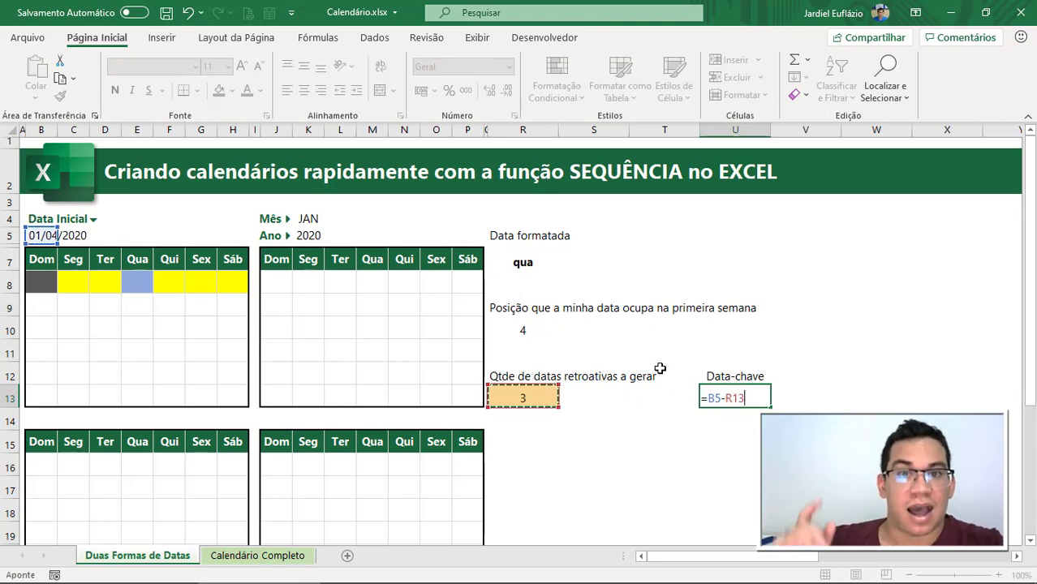
{"action": "key", "text": "Return"}
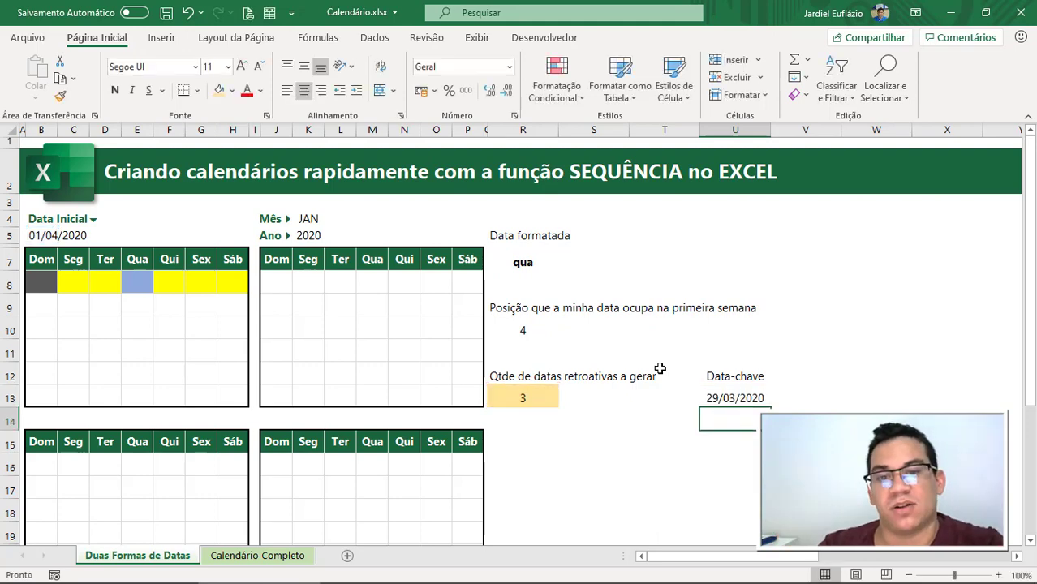
{"action": "left_click", "coordinate": [722, 396]}
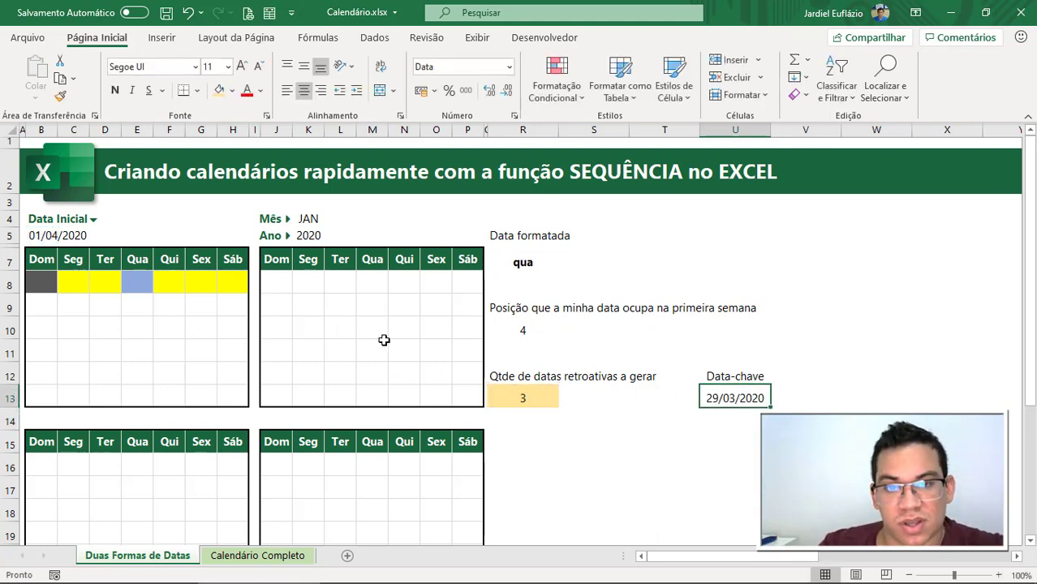
{"action": "left_click", "coordinate": [44, 275]}
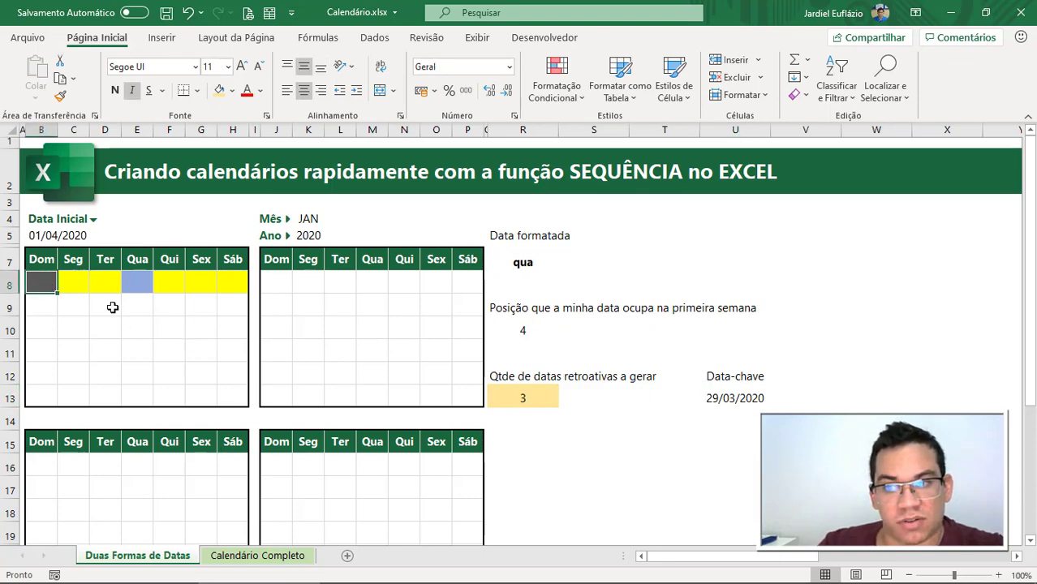
{"action": "left_click", "coordinate": [77, 284]}
{"action": "left_click", "coordinate": [112, 285]}
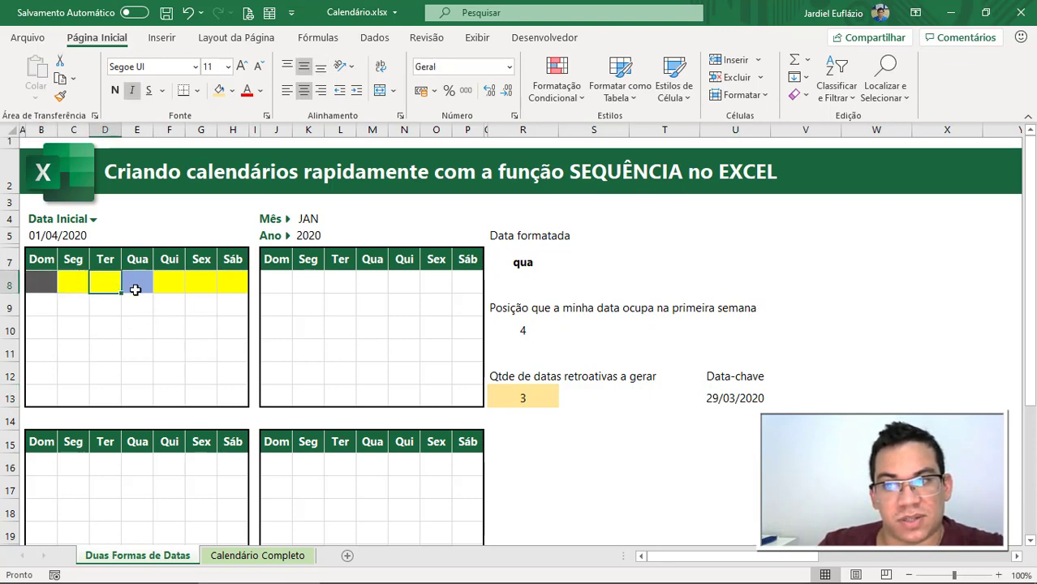
{"action": "left_click", "coordinate": [140, 284]}
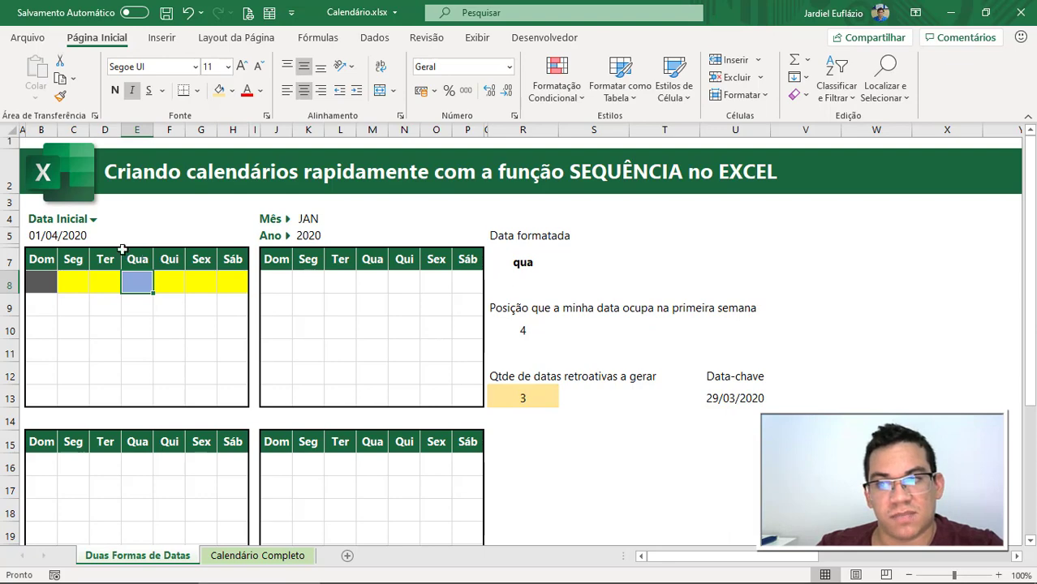
Step: Change the start date in B5 to 01/10/2020
{"action": "double_click", "coordinate": [61, 234]}
{"action": "key", "text": "Left"}
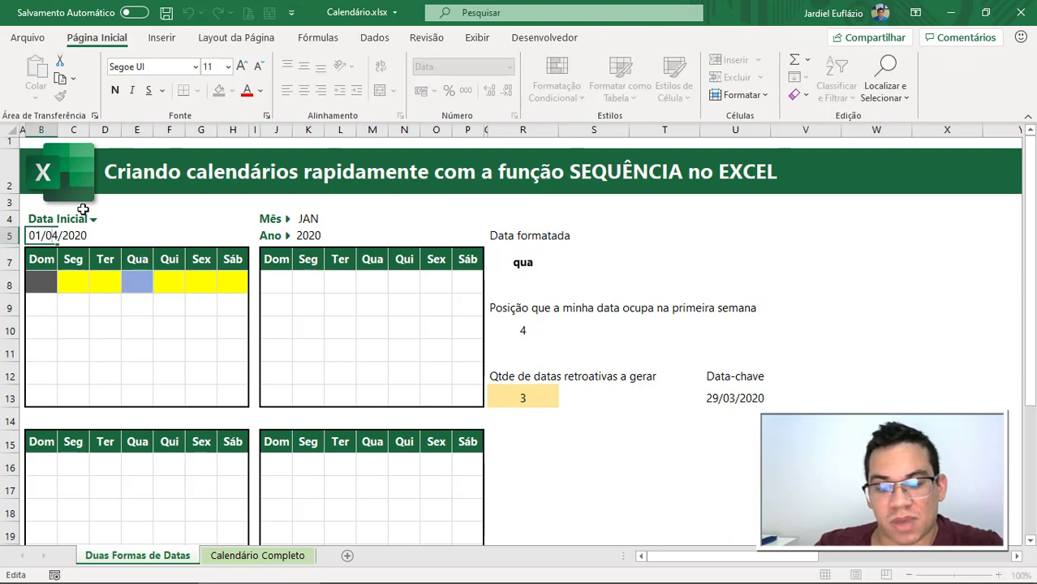
{"action": "type", "text": "1"}
{"action": "key", "text": "Delete"}
{"action": "type", "text": "0"}
{"action": "key", "text": "Return"}
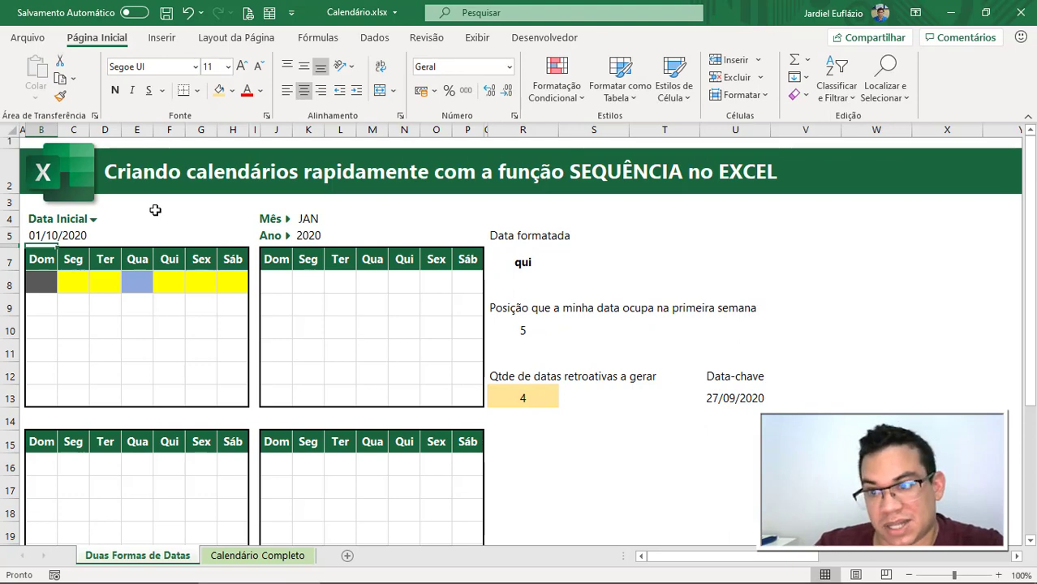
Step: Examine the weekday, position, retroactive date count and key date for the new start date against first-week cells B8:F8
{"action": "left_click", "coordinate": [522, 262]}
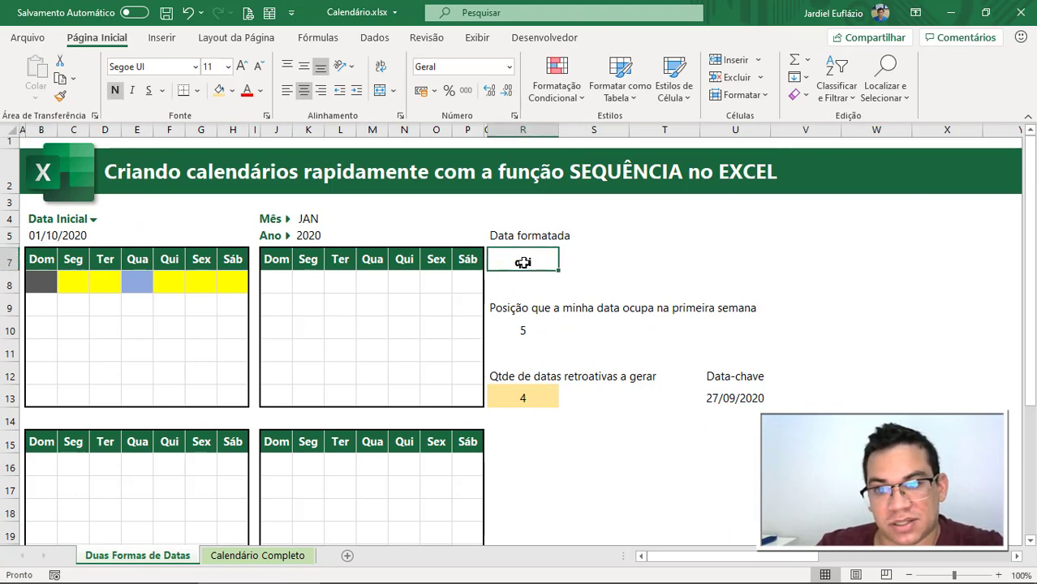
{"action": "left_click", "coordinate": [527, 331]}
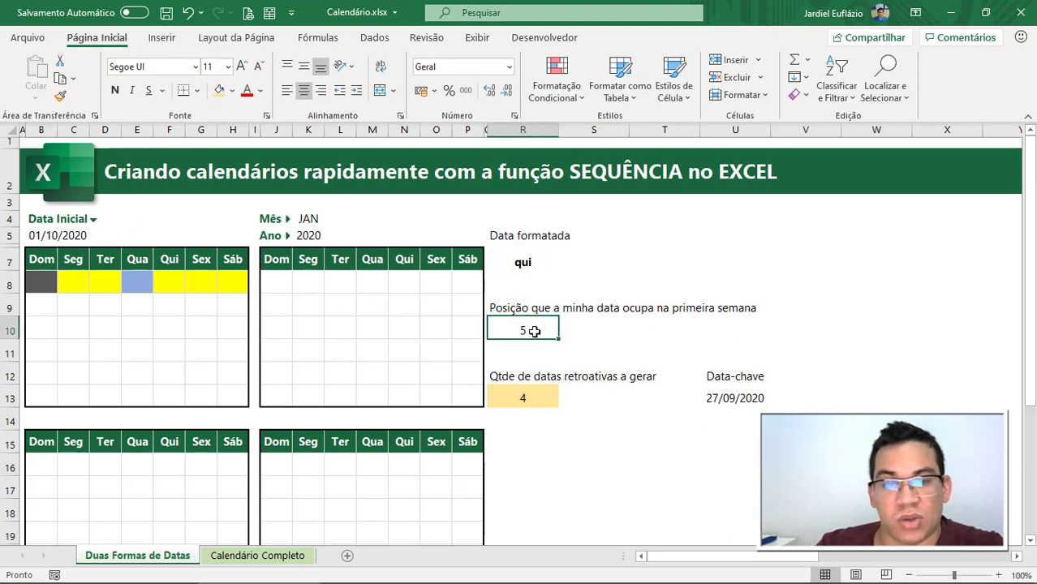
{"action": "left_click", "coordinate": [532, 399]}
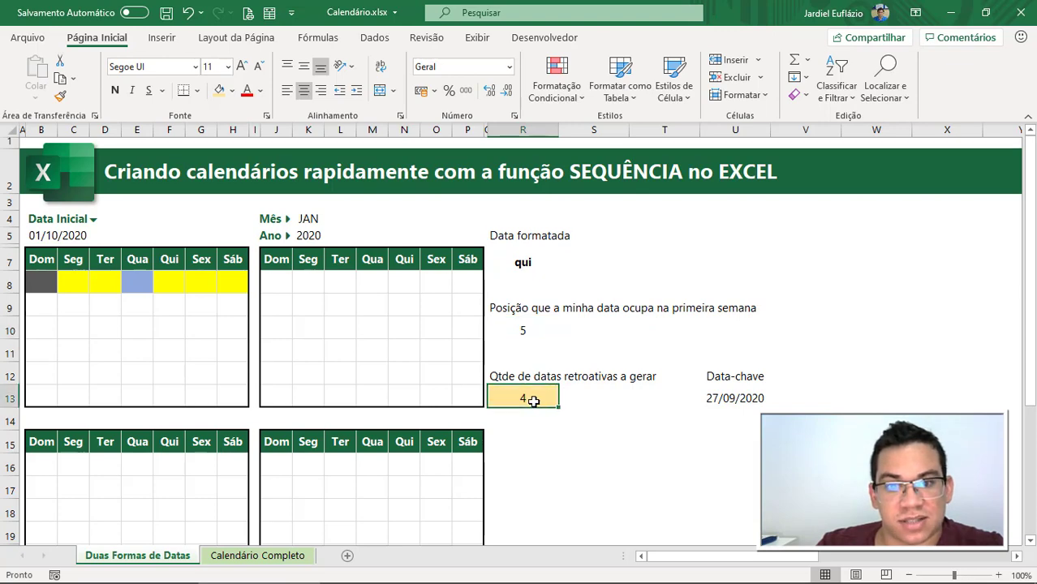
{"action": "left_click", "coordinate": [729, 398]}
{"action": "left_click", "coordinate": [50, 281]}
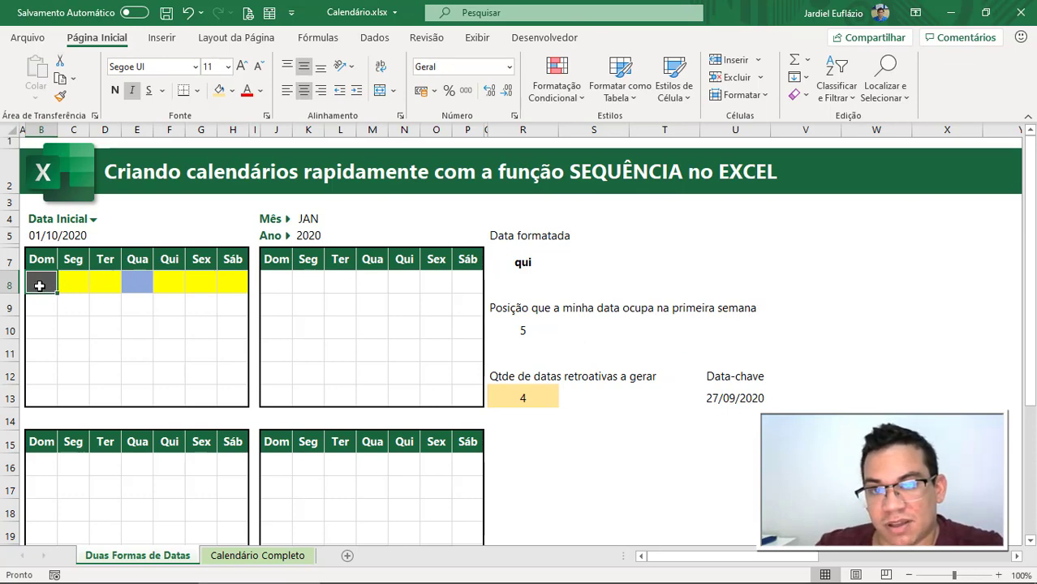
{"action": "left_click", "coordinate": [76, 284]}
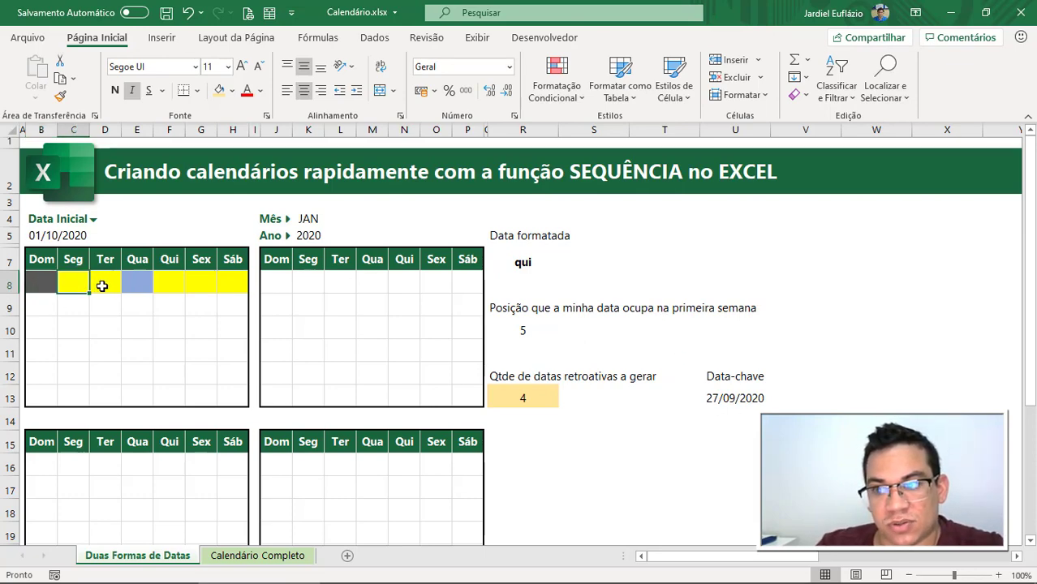
{"action": "left_click", "coordinate": [103, 284]}
{"action": "left_click", "coordinate": [142, 284]}
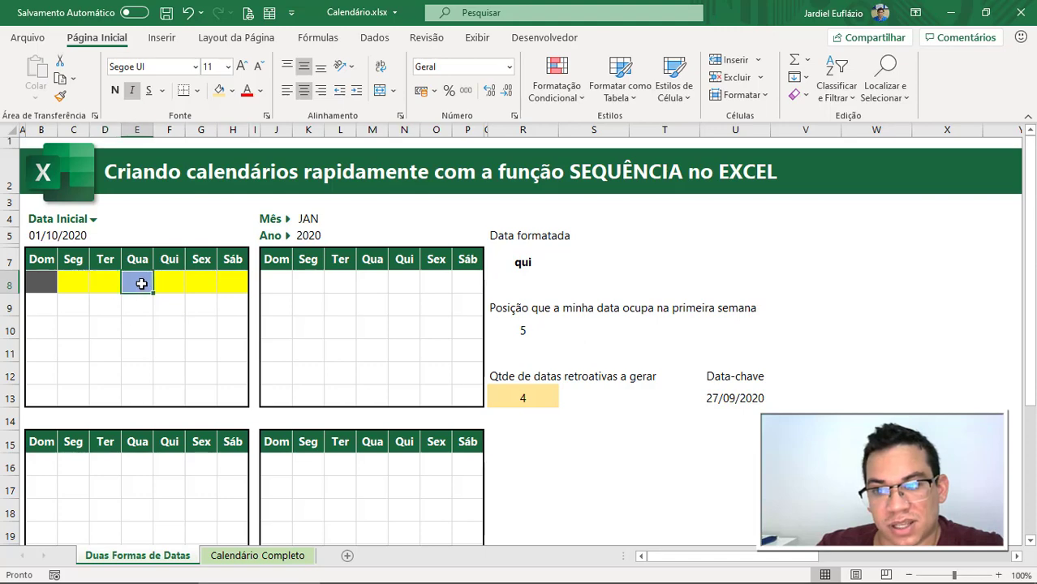
{"action": "left_click", "coordinate": [173, 283]}
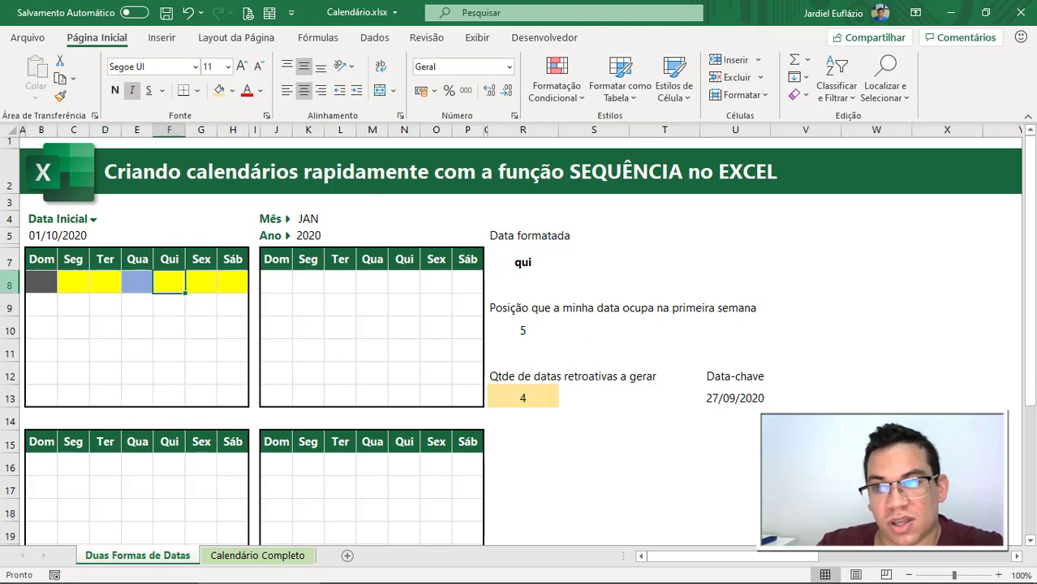
Step: Remove the fill color from the first-week cells B8:H8 of the first calendar
{"action": "left_click_drag", "start_coordinate": [50, 281], "coordinate": [227, 282]}
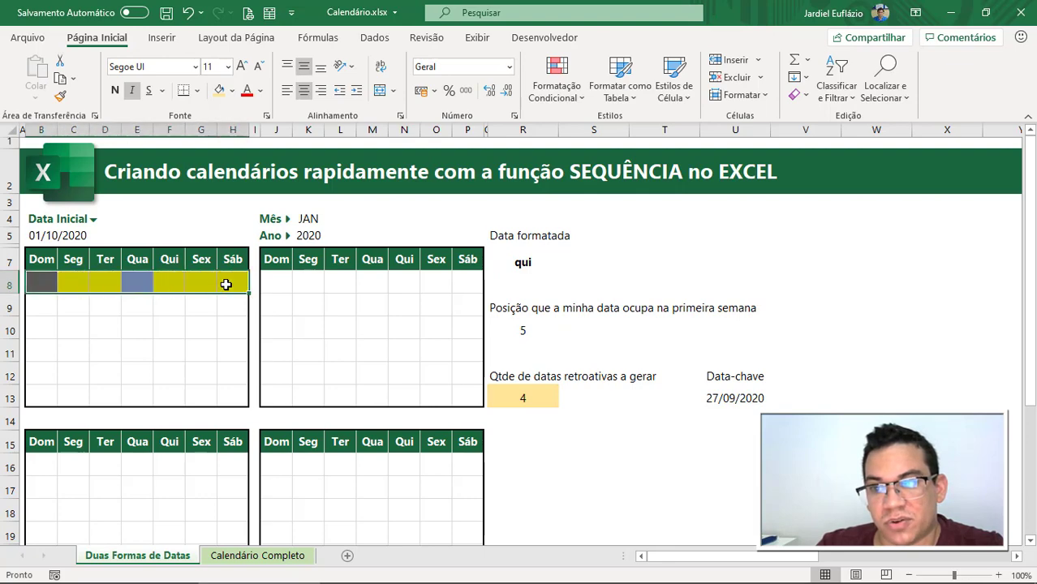
{"action": "left_click", "coordinate": [232, 90]}
{"action": "left_click", "coordinate": [274, 301]}
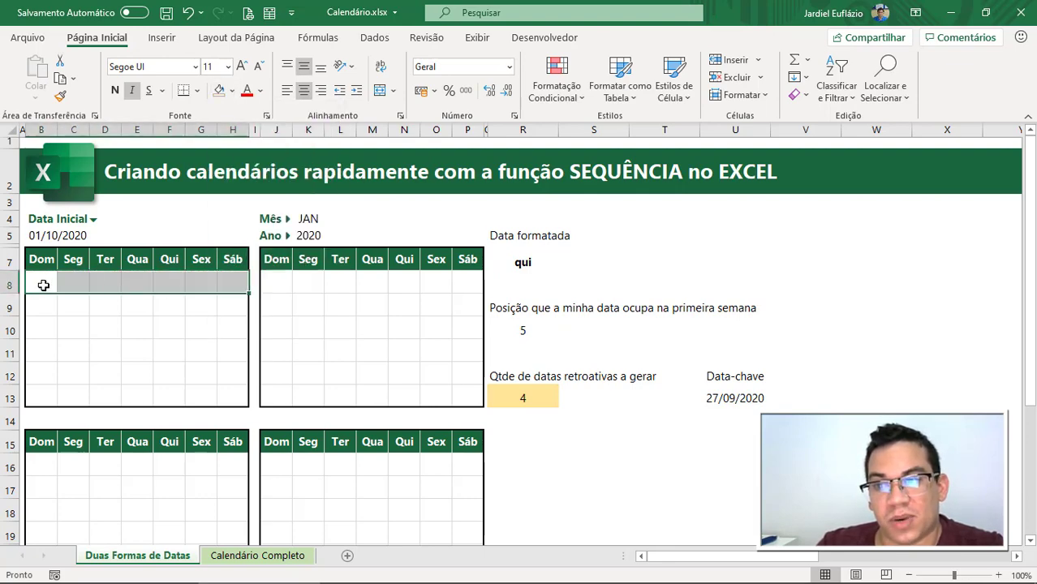
{"action": "left_click_drag", "start_coordinate": [43, 285], "coordinate": [229, 392]}
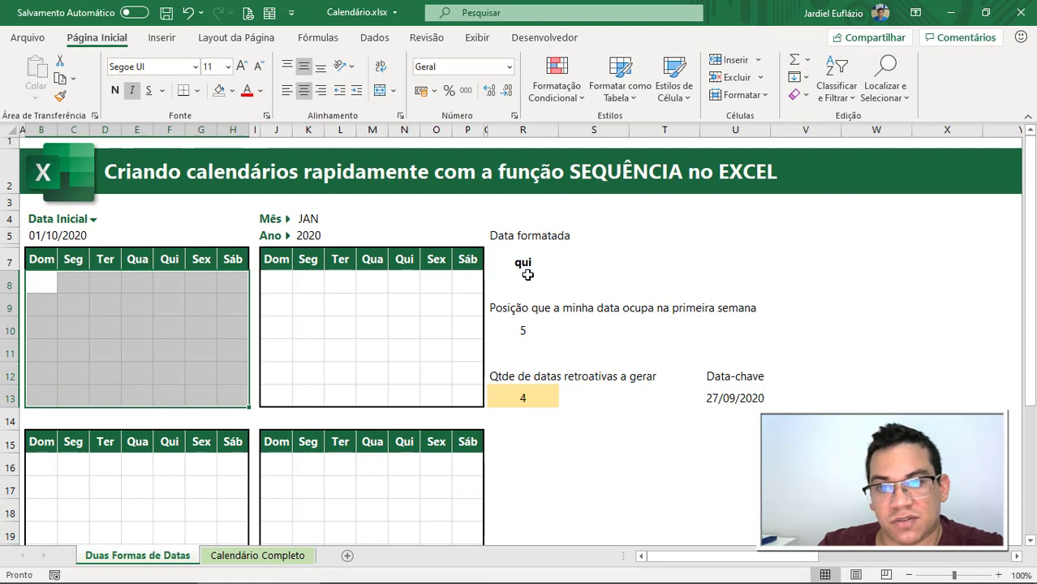
{"action": "left_click_drag", "start_coordinate": [526, 268], "coordinate": [803, 422]}
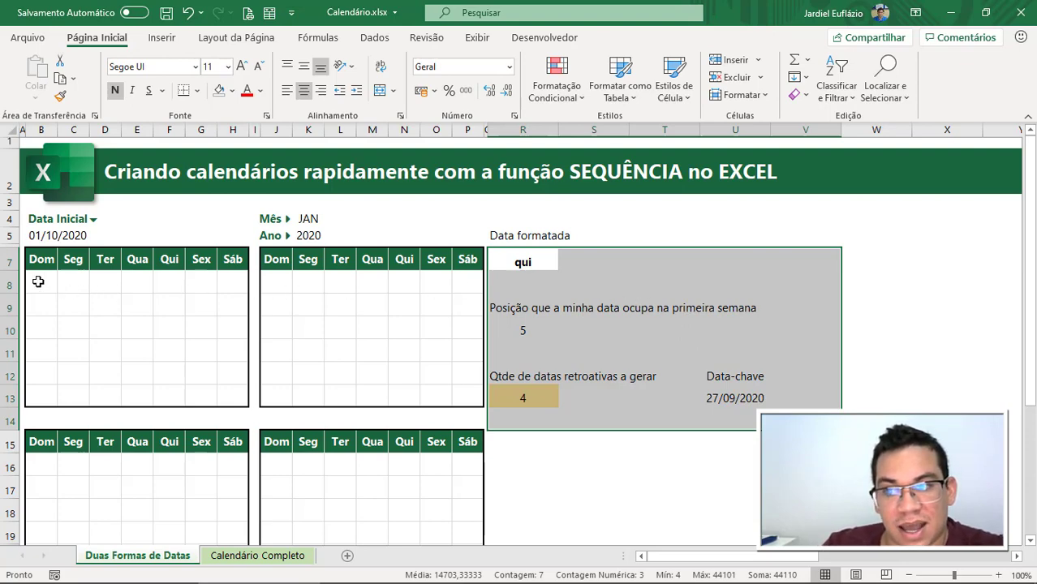
{"action": "left_click_drag", "start_coordinate": [38, 281], "coordinate": [105, 282]}
Step: Show the formula bar in the worksheet window
{"action": "left_click", "coordinate": [773, 354]}
{"action": "left_click", "coordinate": [477, 38]}
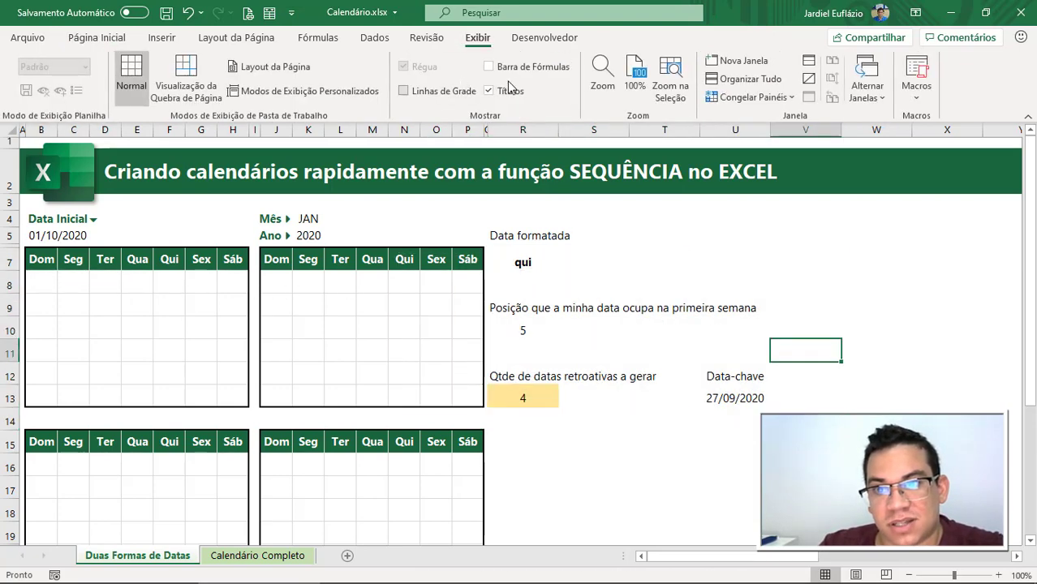
{"action": "left_click", "coordinate": [509, 71]}
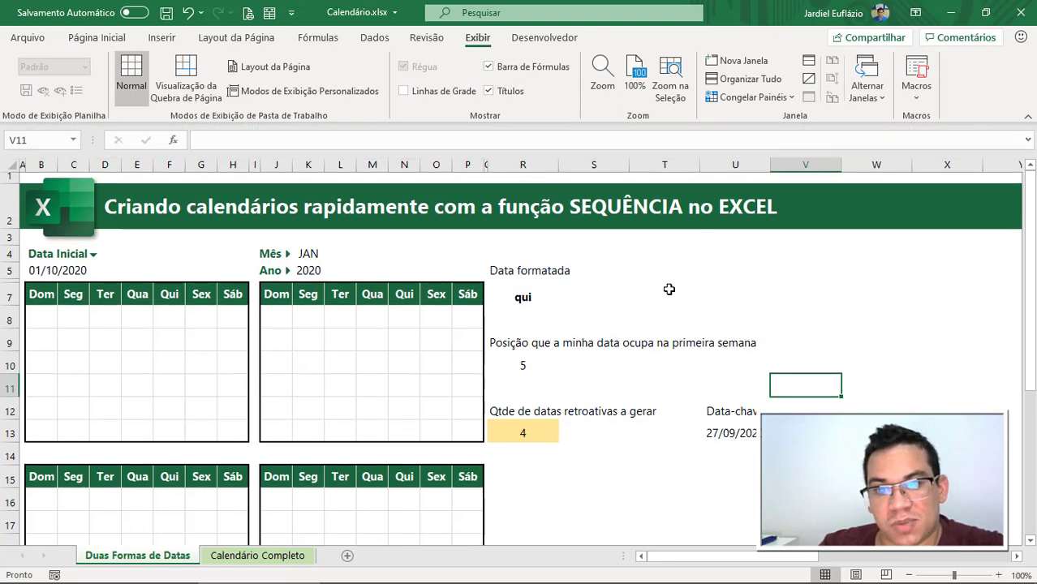
Step: Examine the formulas behind the key date in U13 and the retroactive date count in R13
{"action": "double_click", "coordinate": [725, 433]}
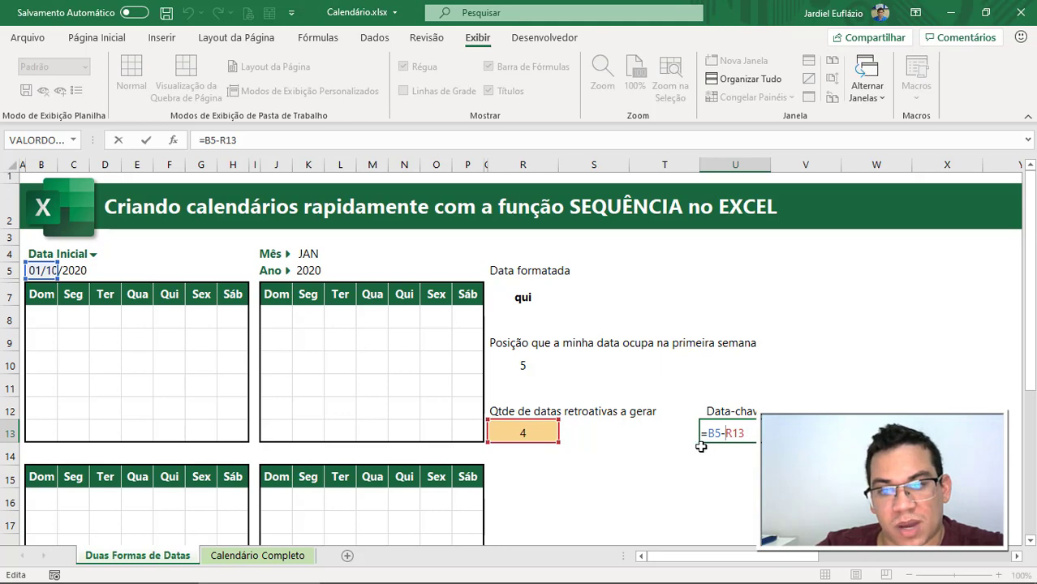
{"action": "key", "text": "Escape"}
{"action": "double_click", "coordinate": [532, 435]}
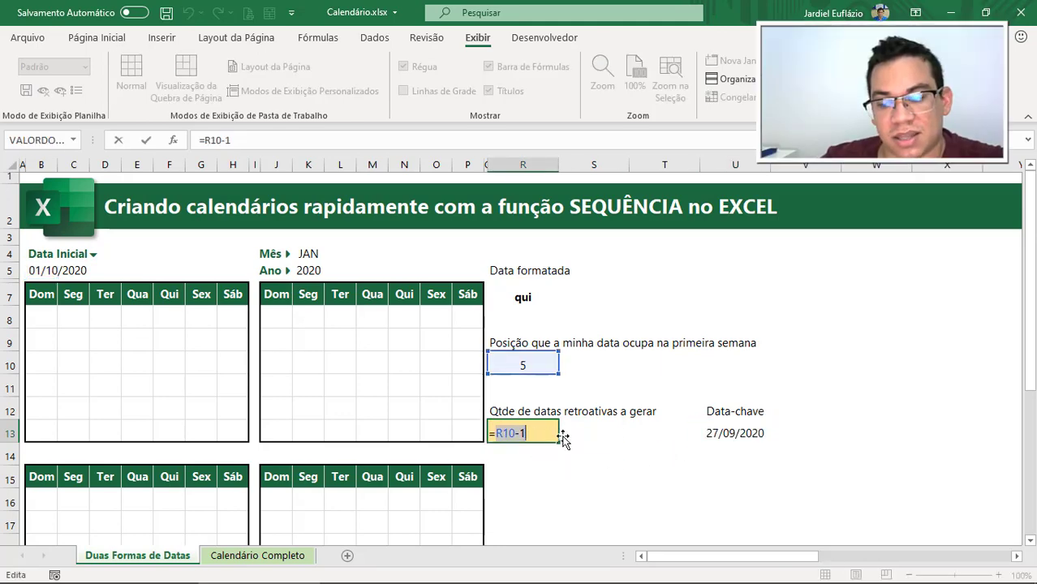
{"action": "key", "text": "Escape"}
{"action": "double_click", "coordinate": [747, 436]}
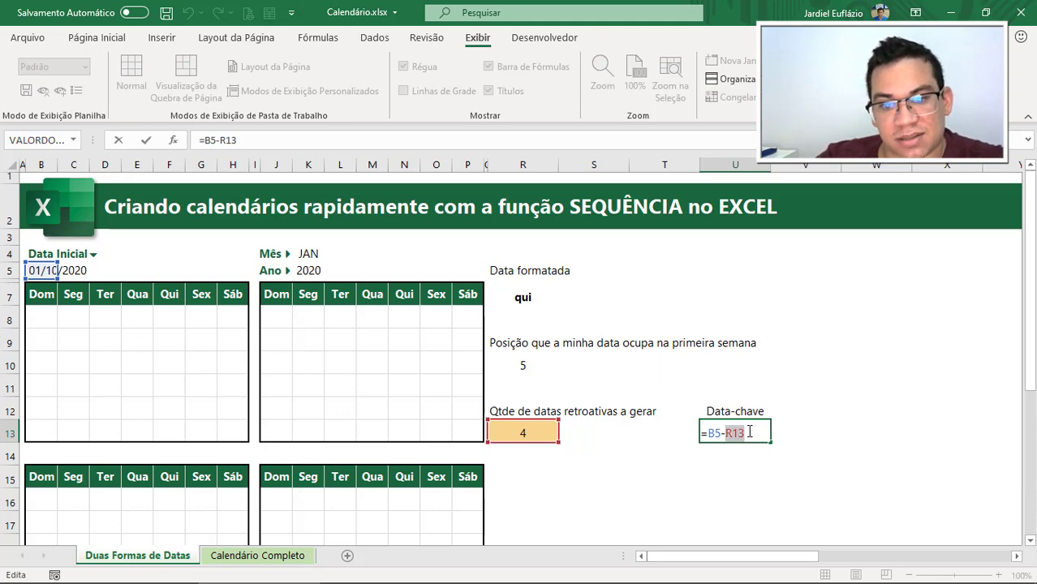
Step: Copy the expression R10-1 from the retroactive date count formula in R13, leaving out the equals sign
{"action": "left_click", "coordinate": [535, 431]}
{"action": "type", "text": "=R10-1"}
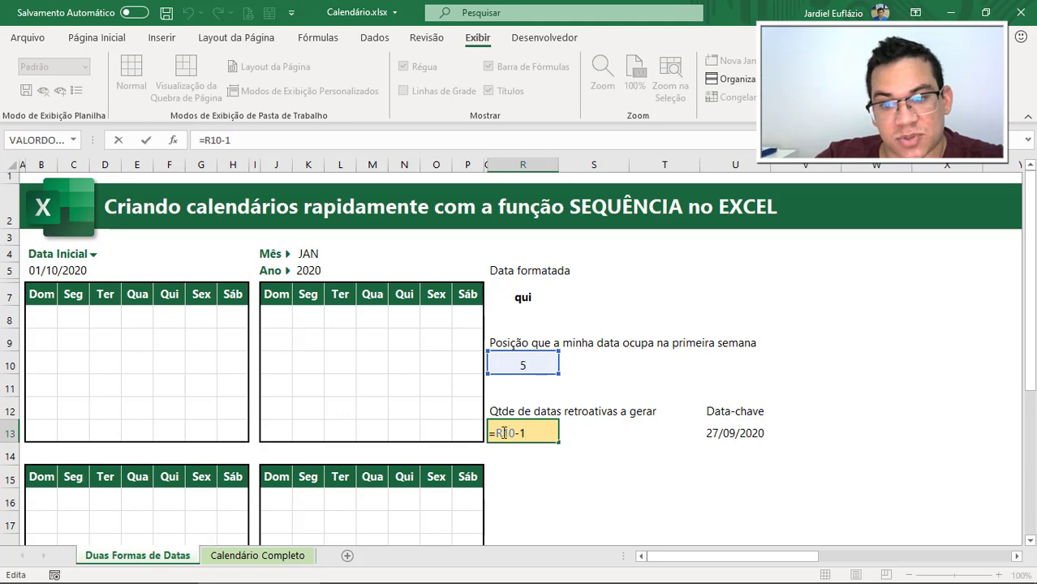
{"action": "left_click_drag", "start_coordinate": [496, 432], "coordinate": [534, 430]}
{"action": "key", "text": "ctrl+c"}
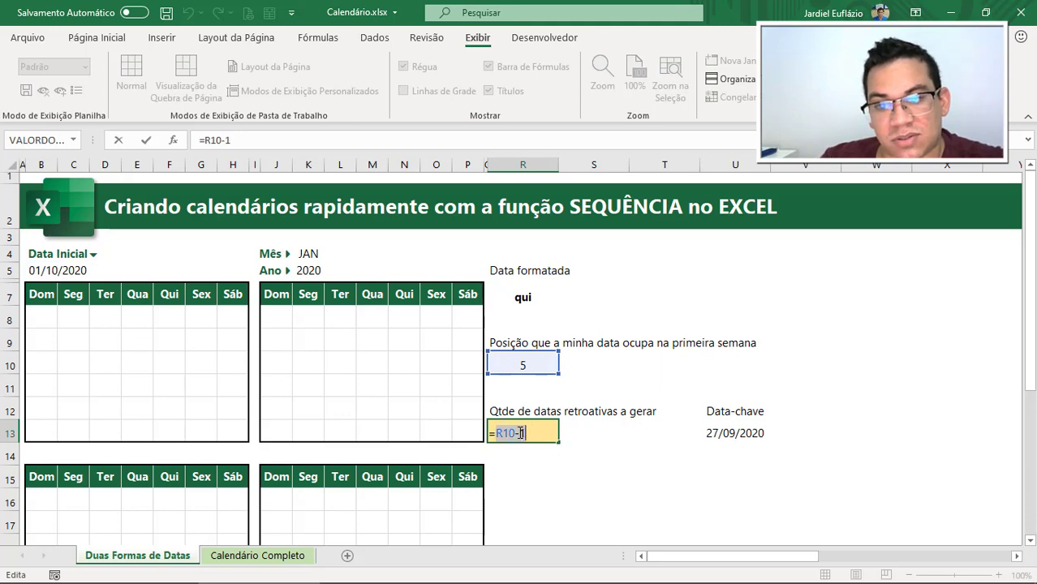
{"action": "key", "text": "Return"}
Step: Try replacing the R13 reference in U13's key date formula with R10-1 without parentheses
{"action": "double_click", "coordinate": [736, 433]}
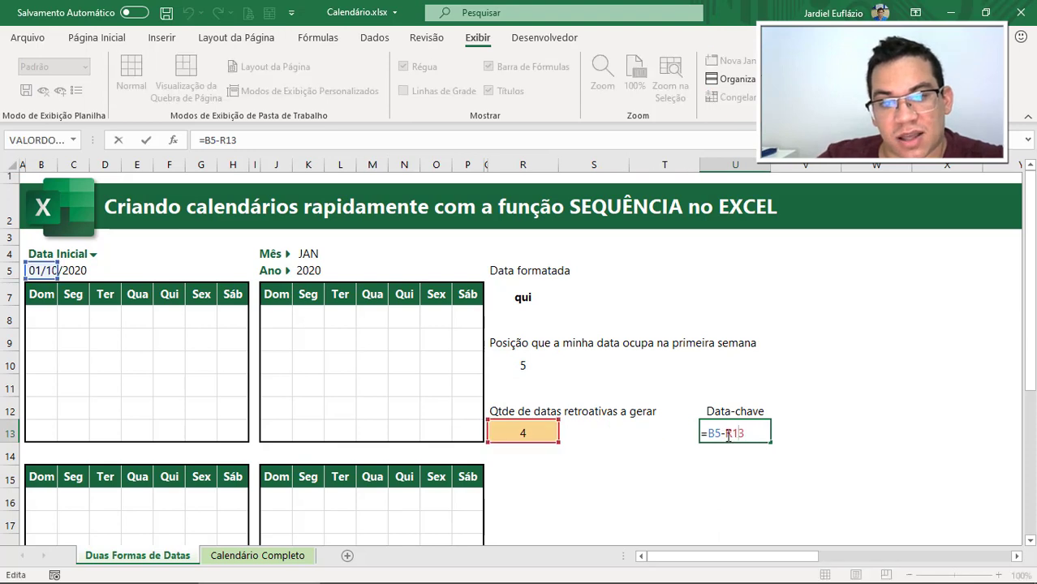
{"action": "left_click_drag", "start_coordinate": [728, 435], "coordinate": [745, 434]}
{"action": "key", "text": "ctrl+v"}
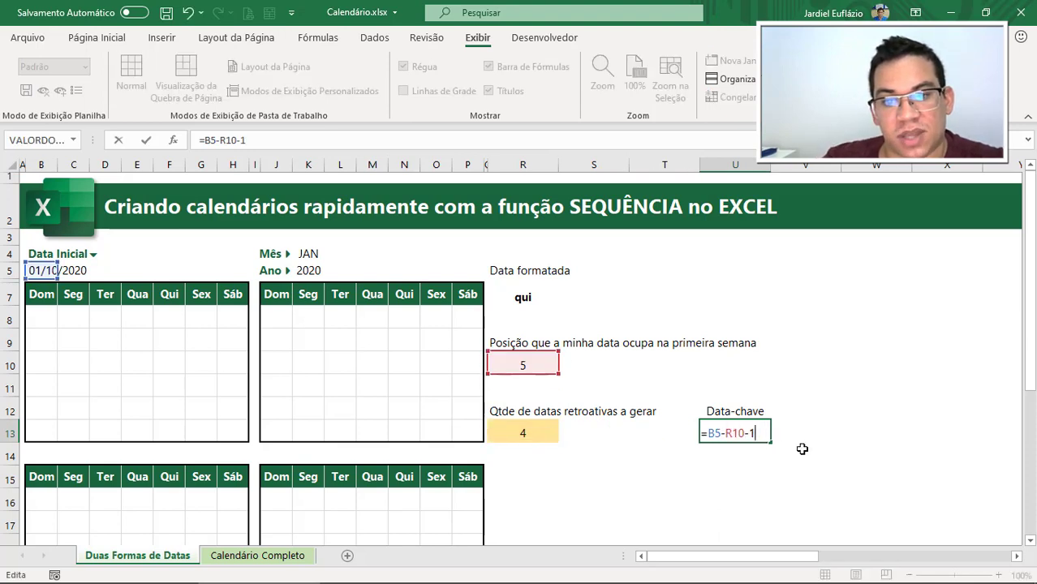
{"action": "key", "text": "ctrl+z"}
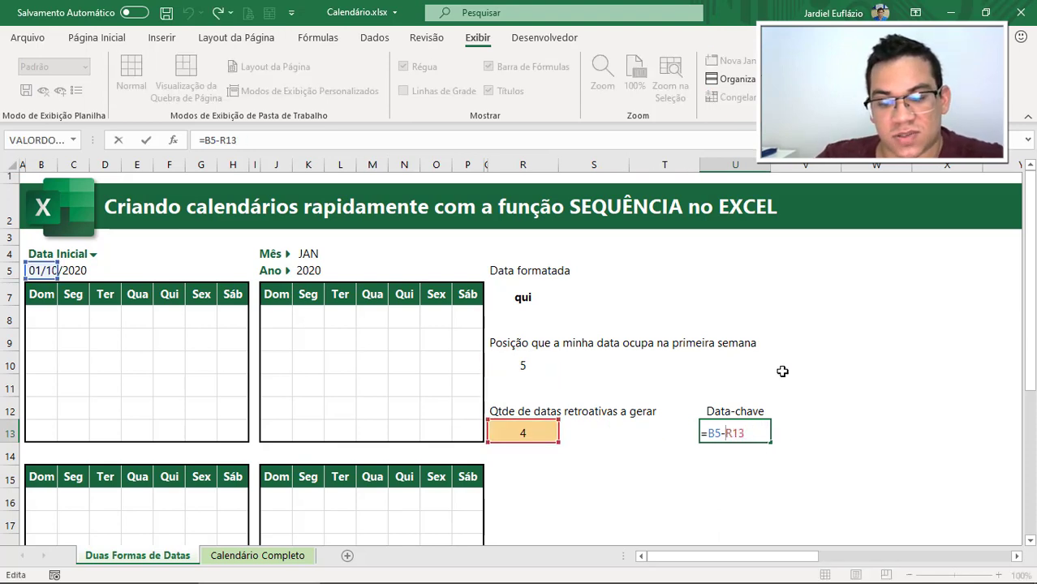
Step: Replace R13 in U13's key date formula with the copied expression in parentheses, making it =B5-(R10-1)
{"action": "key", "text": "shift+End"}
{"action": "type", "text": "("}
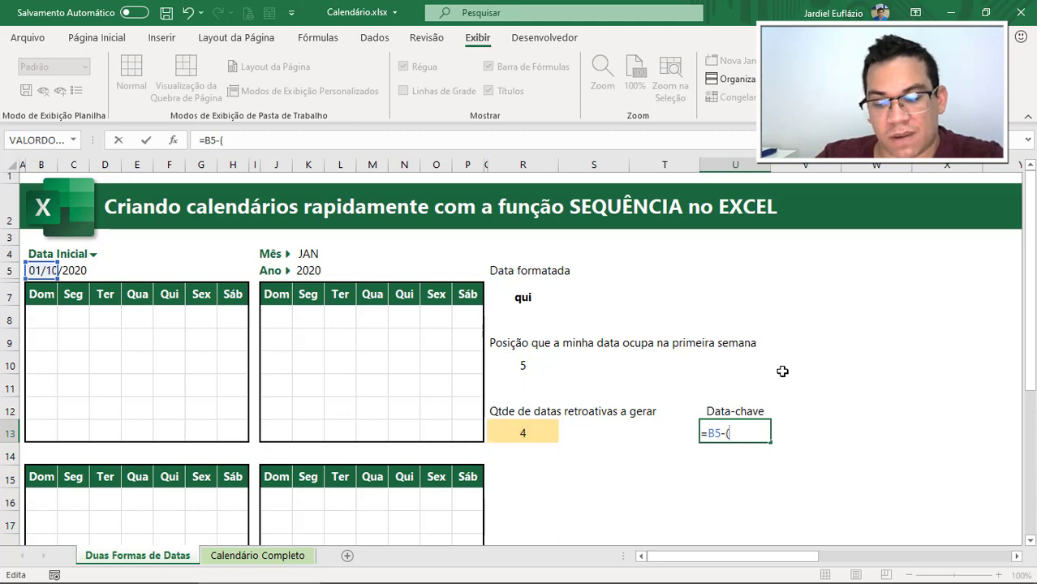
{"action": "key", "text": "ctrl+v"}
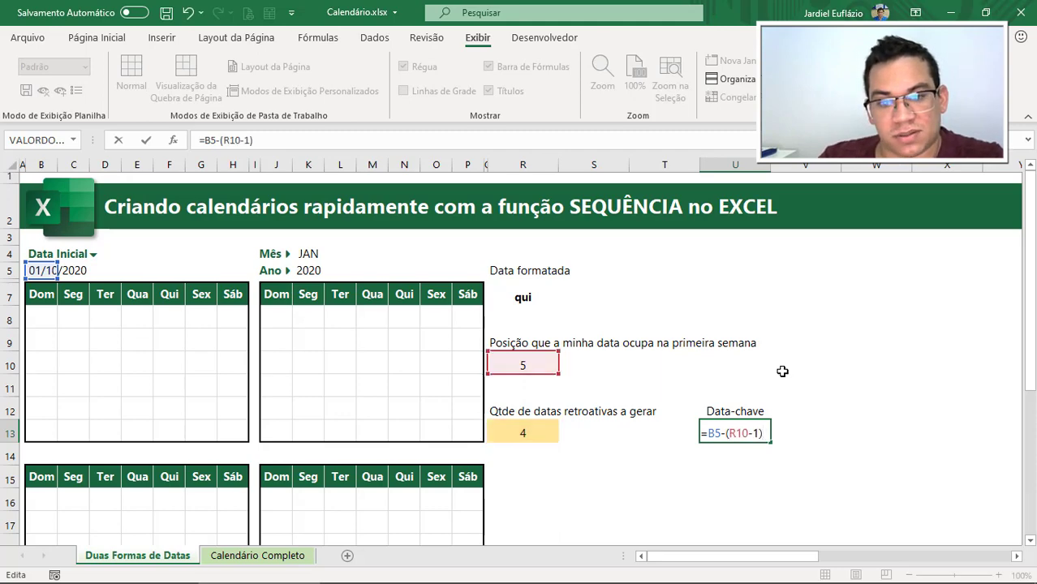
{"action": "type", "text": ")"}
{"action": "key", "text": "ctrl+Return"}
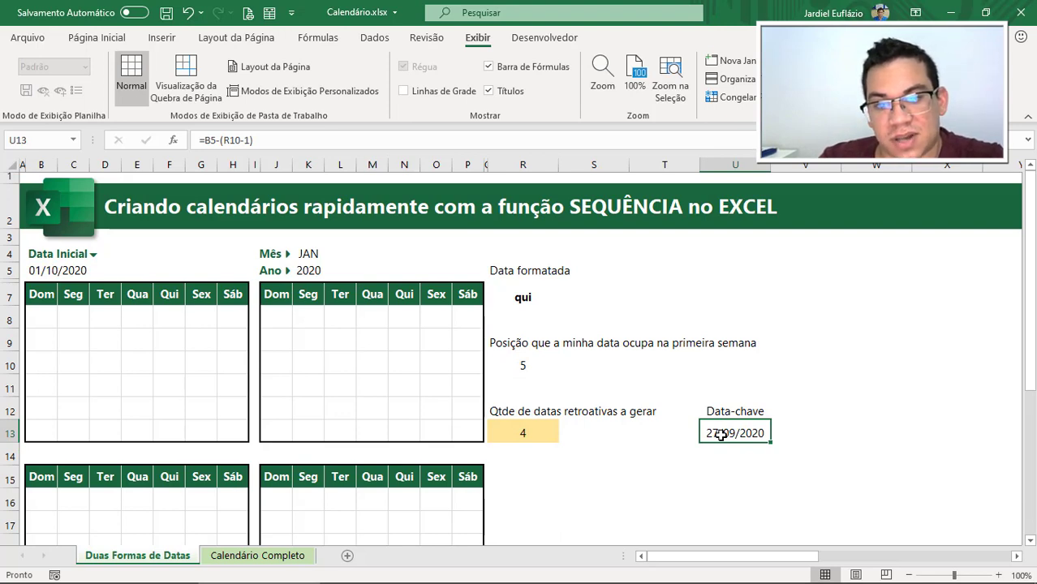
Step: Replace the R10 reference in U13's formula with CORRESP(R7;B7:H7;0), taken from R10, to get =B5-(CORRESP(R7;B7:H7;0)-1)
{"action": "left_click", "coordinate": [540, 430]}
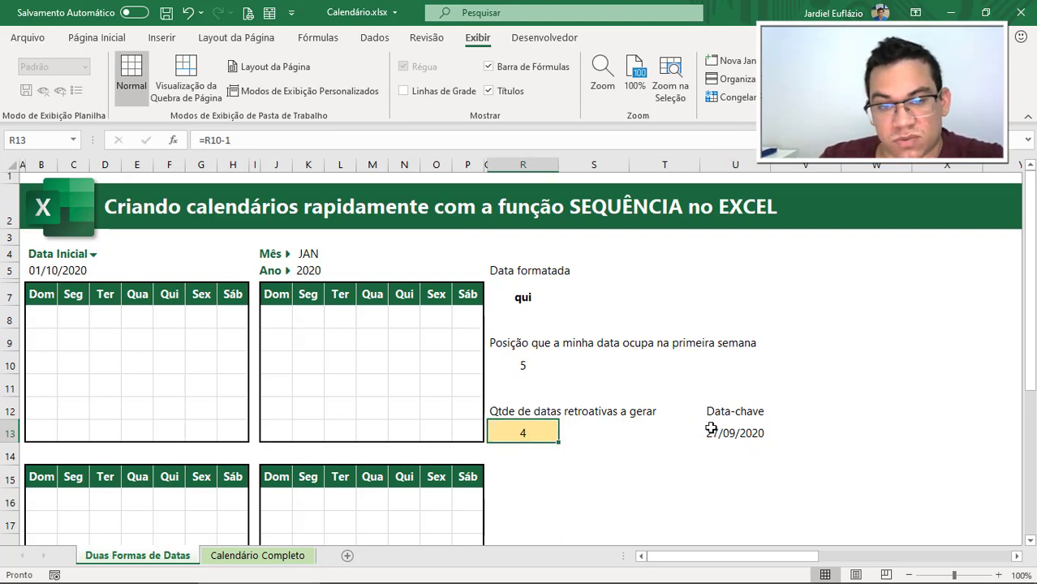
{"action": "left_click", "coordinate": [736, 432]}
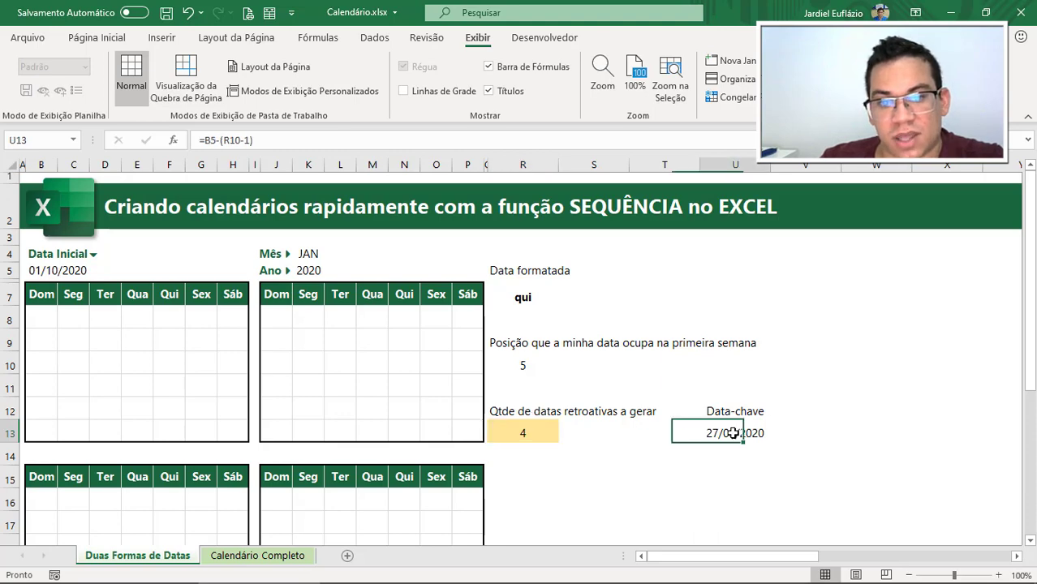
{"action": "double_click", "coordinate": [739, 433]}
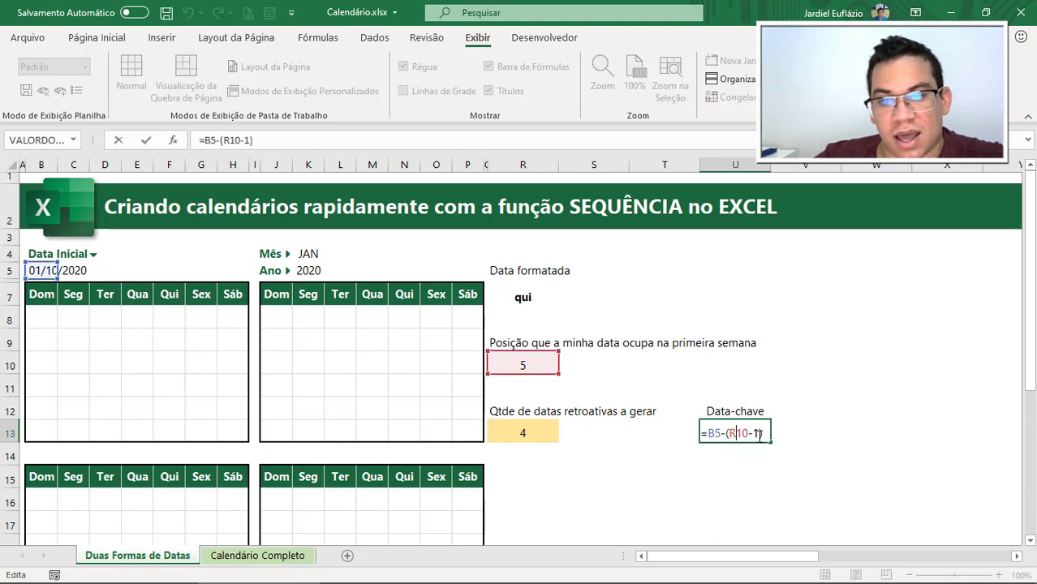
{"action": "double_click", "coordinate": [529, 364]}
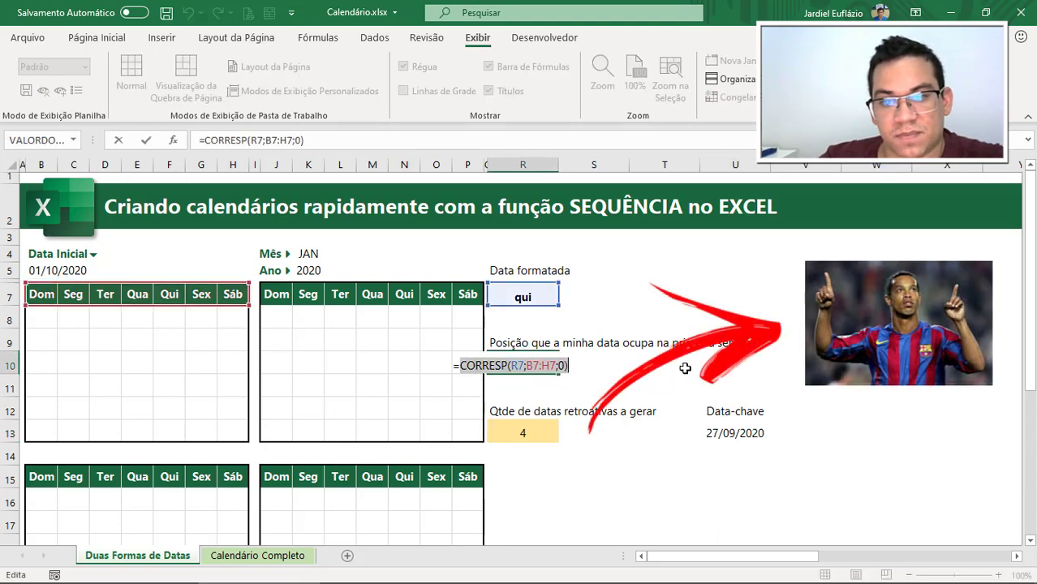
{"action": "key", "text": "Escape"}
{"action": "double_click", "coordinate": [736, 432]}
{"action": "left_click_drag", "start_coordinate": [728, 434], "coordinate": [742, 435]}
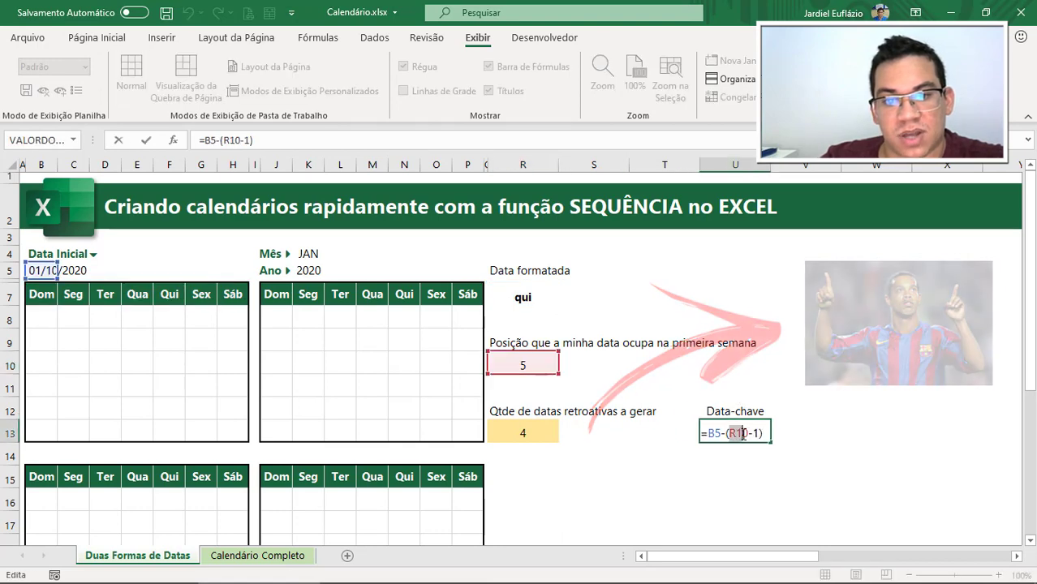
{"action": "type", "text": "CORRESP(R7;B7:H7;0)"}
{"action": "key", "text": "Return"}
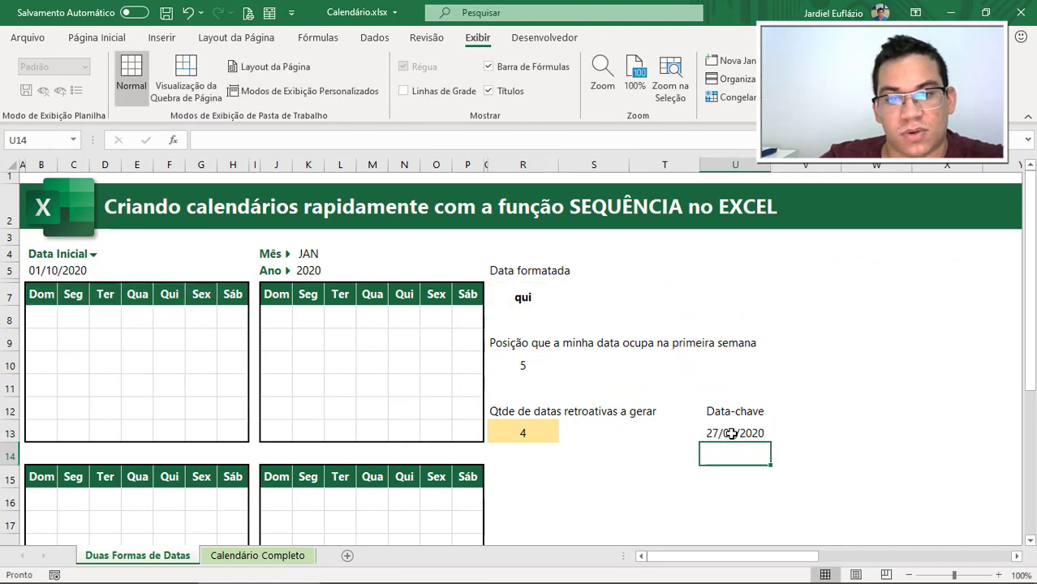
Step: Replace the R7 reference in U13's key date formula with TEXTO(B5;"ddd"), taken from the formula in R7
{"action": "double_click", "coordinate": [731, 433]}
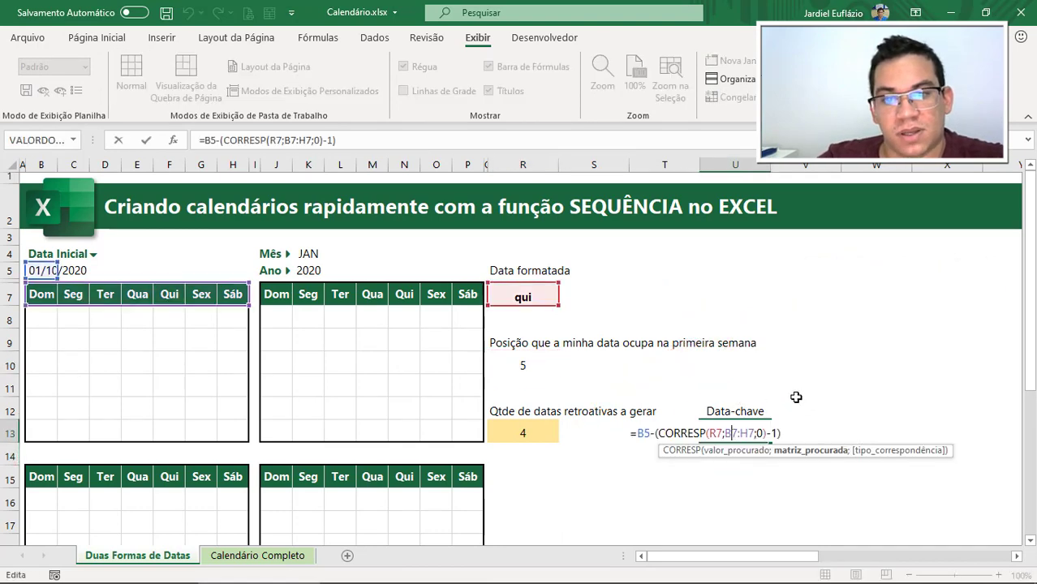
{"action": "left_click", "coordinate": [543, 301]}
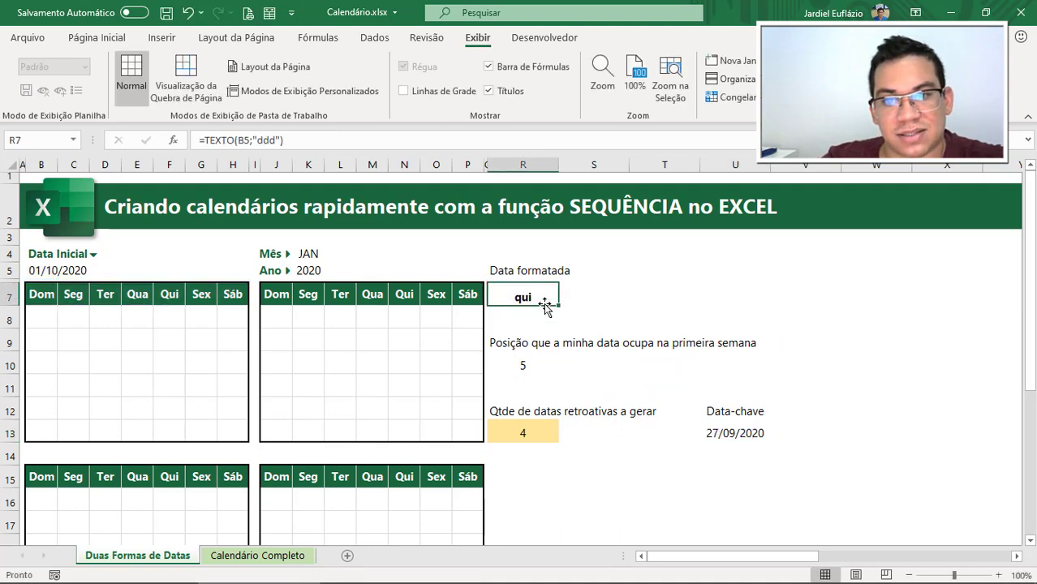
{"action": "double_click", "coordinate": [539, 301]}
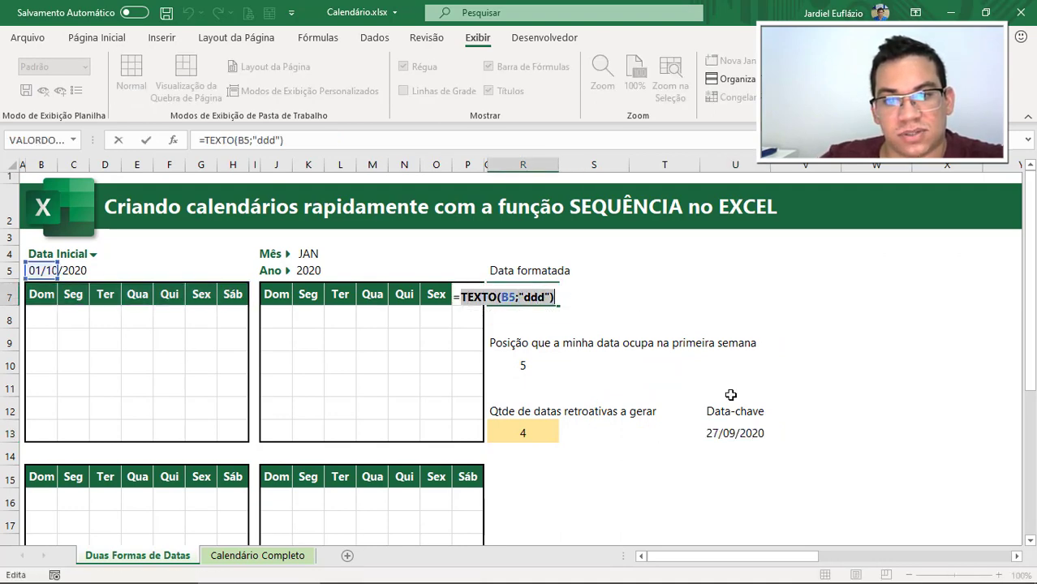
{"action": "key", "text": "Escape"}
{"action": "double_click", "coordinate": [737, 439]}
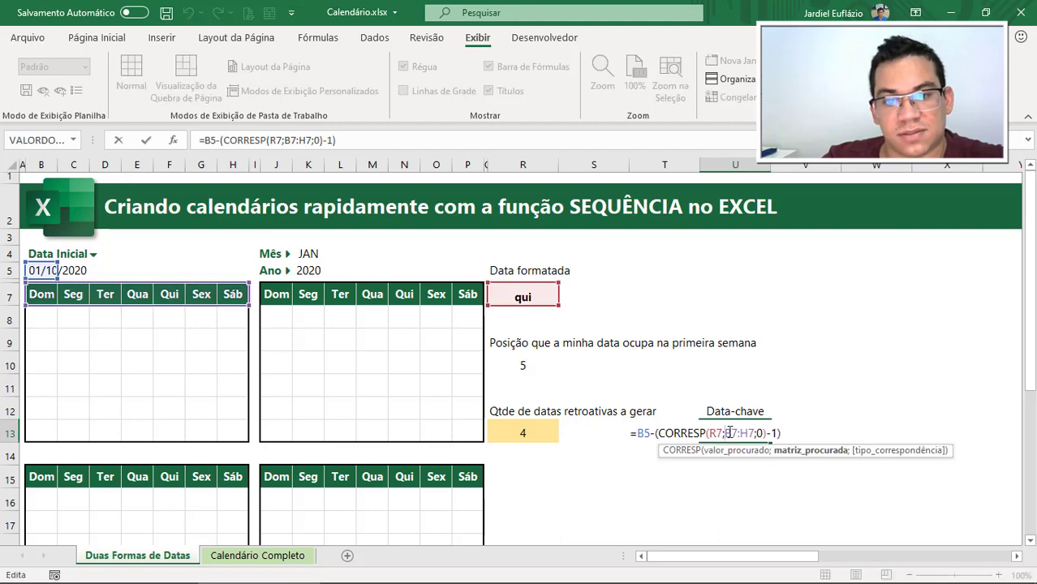
{"action": "double_click", "coordinate": [719, 432]}
{"action": "type", "text": "TEXTO(B5;\"ddd\")"}
{"action": "key", "text": "Return"}
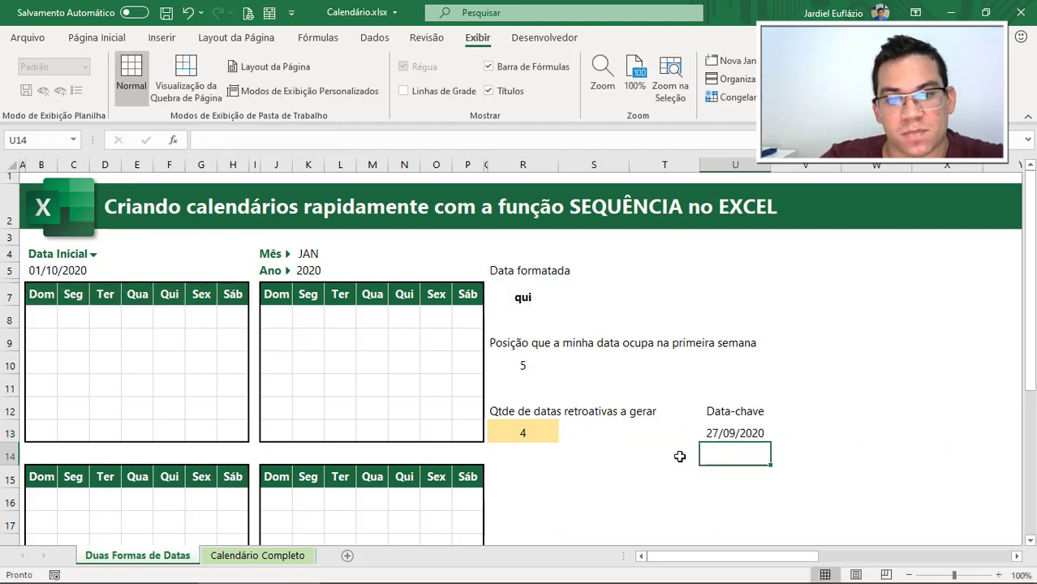
Step: Clear the contents and formatting of helper cells R5:S13, and check the combined key date formula in U13
{"action": "left_click_drag", "start_coordinate": [517, 272], "coordinate": [627, 438]}
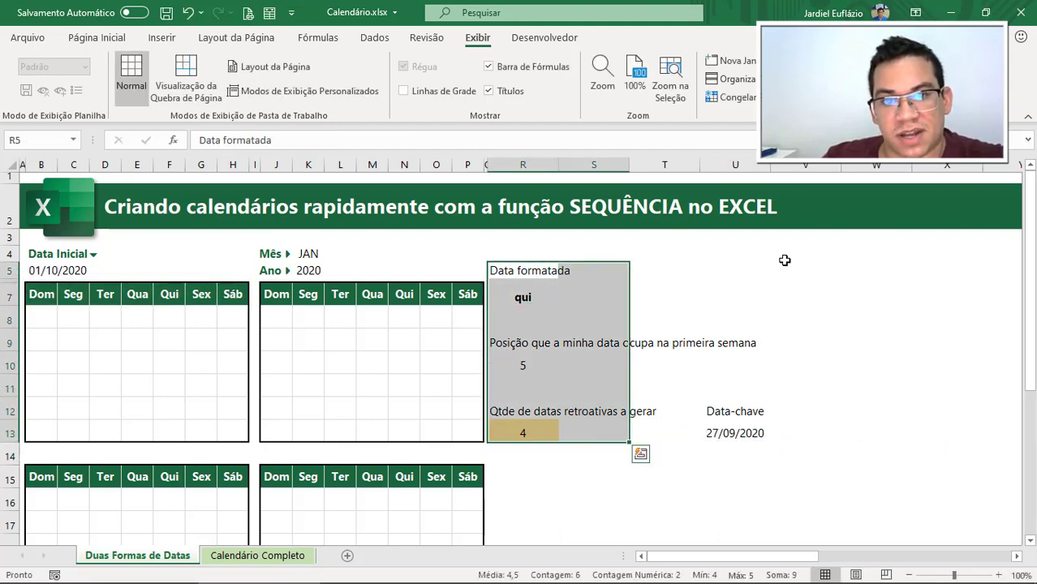
{"action": "left_click", "coordinate": [97, 37]}
{"action": "left_click", "coordinate": [786, 95]}
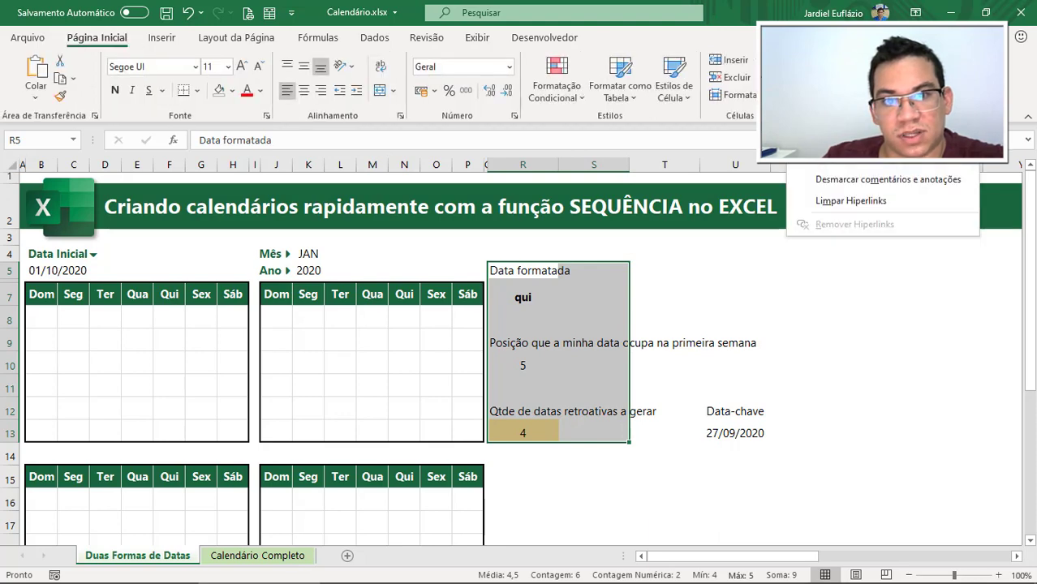
{"action": "left_click", "coordinate": [816, 111]}
{"action": "left_click", "coordinate": [794, 328]}
{"action": "double_click", "coordinate": [721, 432]}
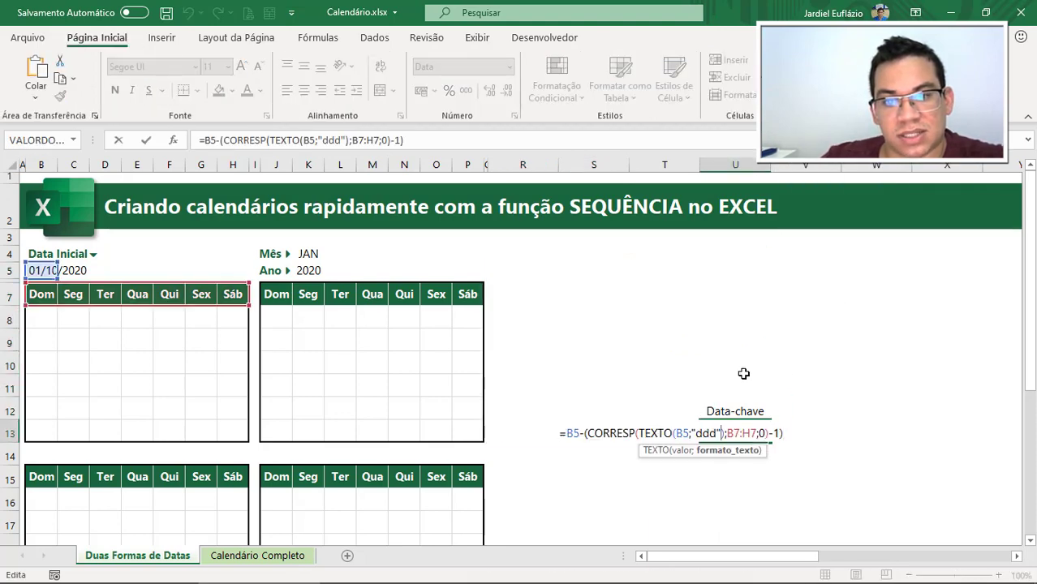
{"action": "key", "text": "Escape"}
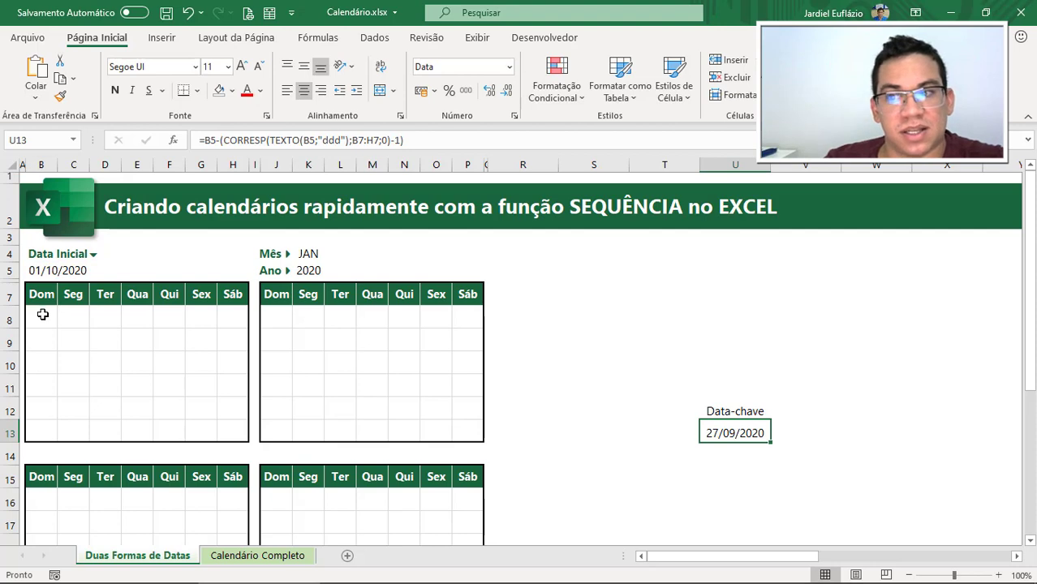
Step: Copy the expression B5-(CORRESP(TEXTO(B5;"ddd");B7:H7;0)-1) from the key date cell U13 without its equals sign
{"action": "left_click_drag", "start_coordinate": [43, 315], "coordinate": [234, 430]}
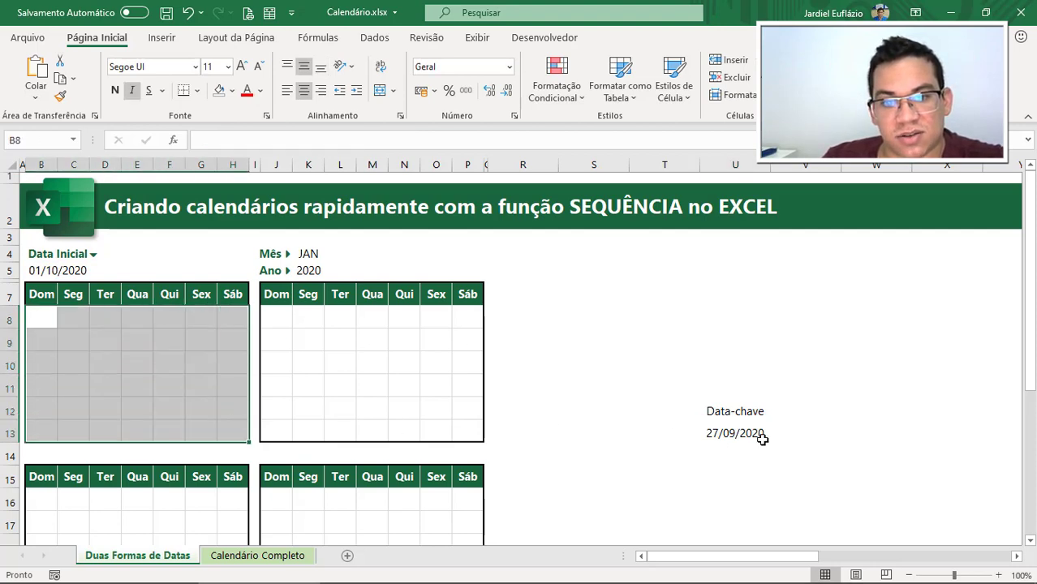
{"action": "double_click", "coordinate": [724, 433]}
{"action": "left_click_drag", "start_coordinate": [571, 432], "coordinate": [812, 431]}
{"action": "key", "text": "ctrl+c"}
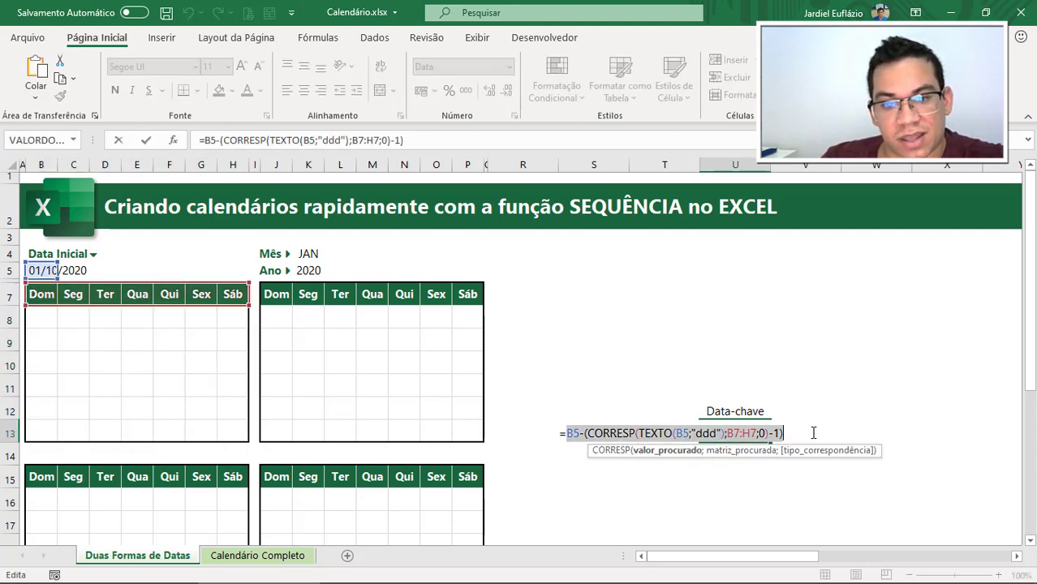
{"action": "key", "text": "Escape"}
Step: Enter =SEQUÊNCIA(6;7;B5-(CORRESP(TEXTO(B5;"ddd");B7:H7;0)-1)) in B8, using the copied key date expression as the start argument
{"action": "left_click", "coordinate": [46, 317]}
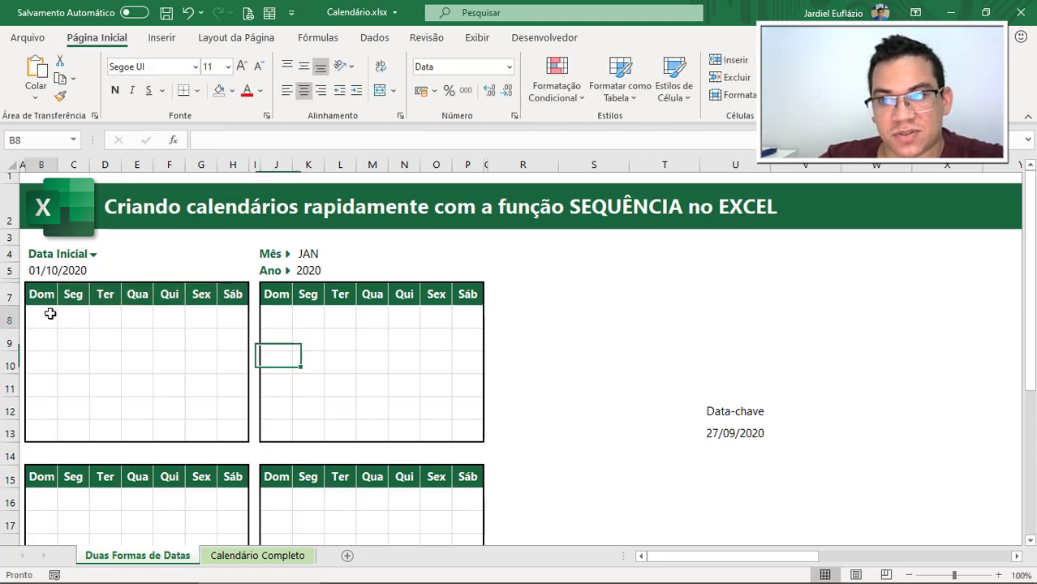
{"action": "type", "text": "=seq"}
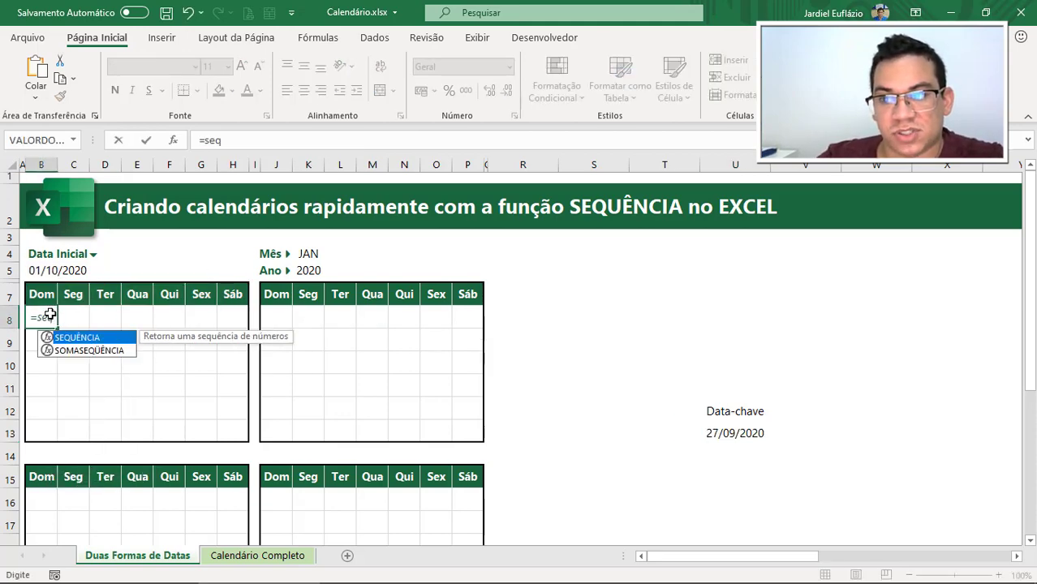
{"action": "key", "text": "Tab"}
{"action": "type", "text": "6;"}
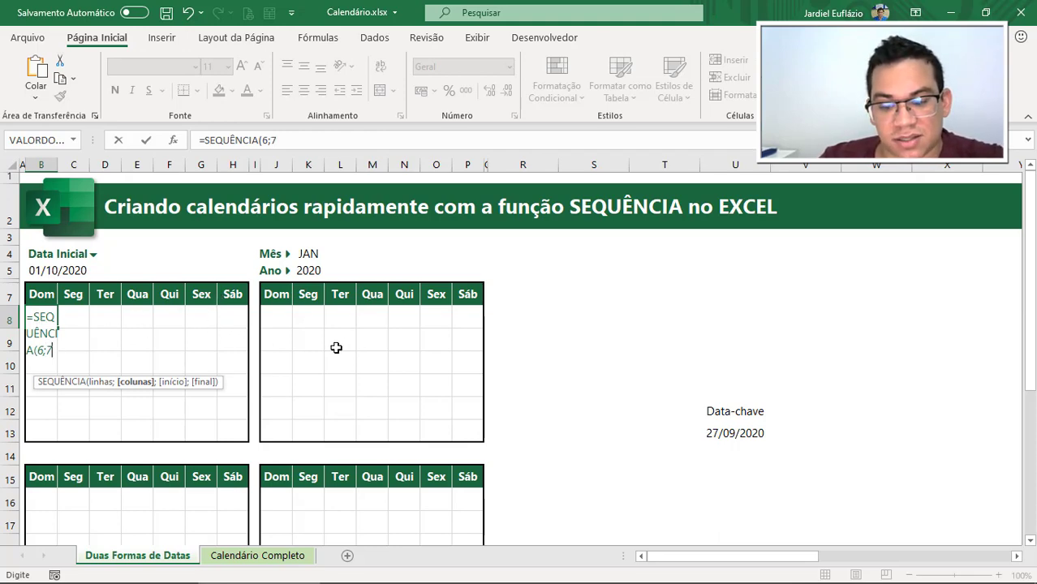
{"action": "type", "text": "7"}
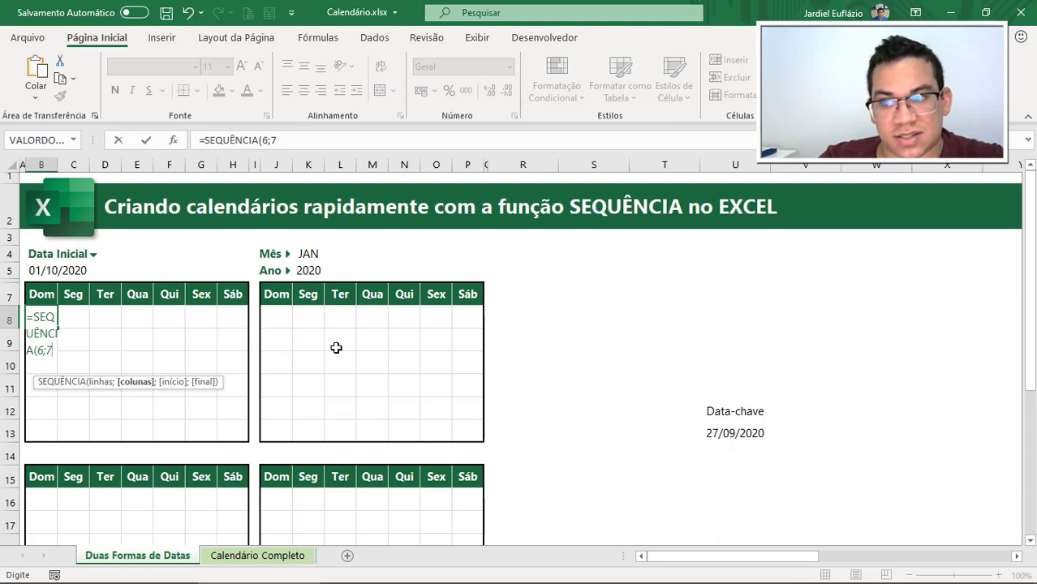
{"action": "type", "text": ";"}
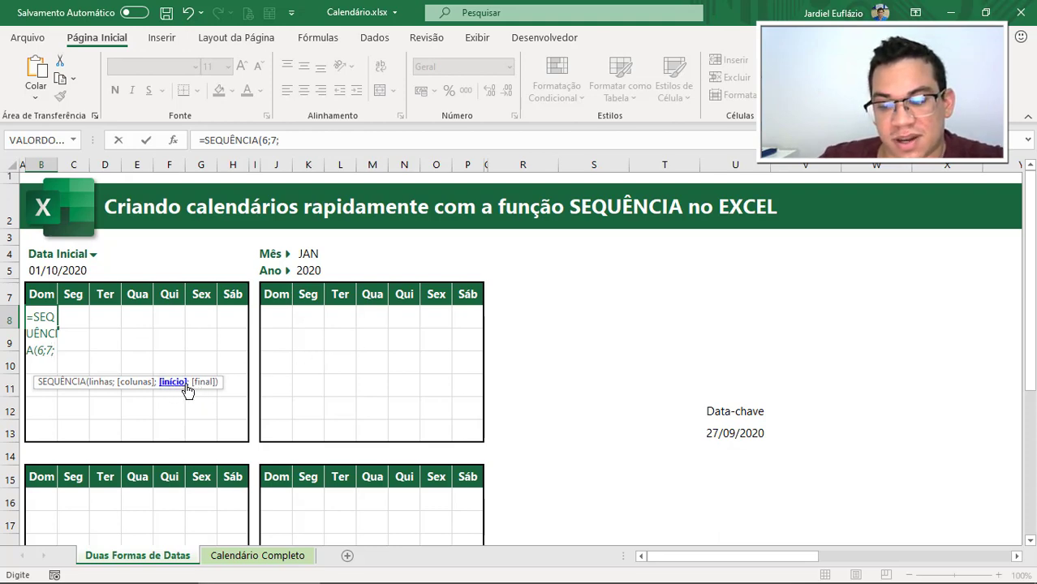
{"action": "key", "text": "ctrl+v"}
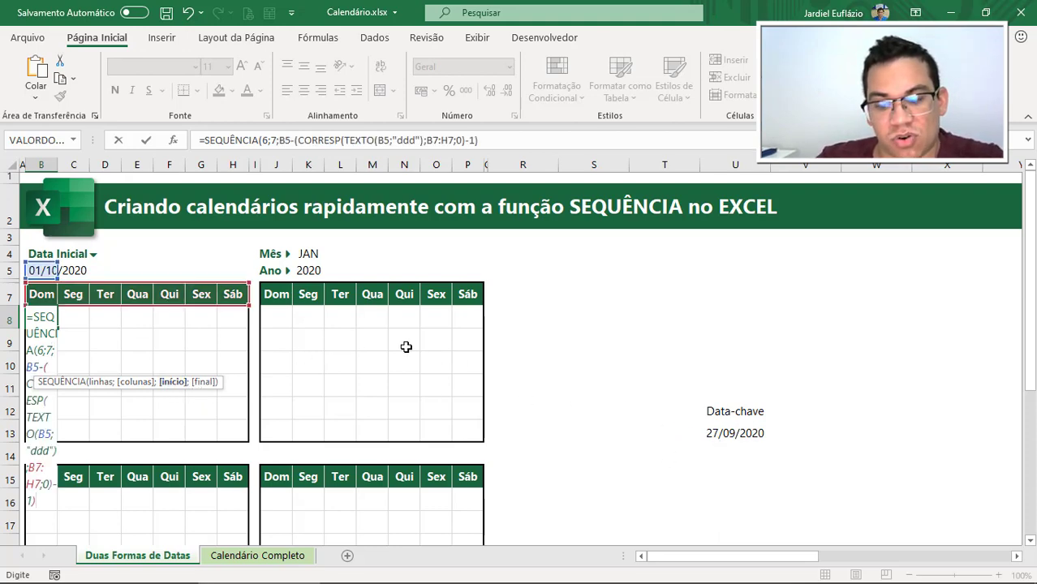
{"action": "type", "text": ")"}
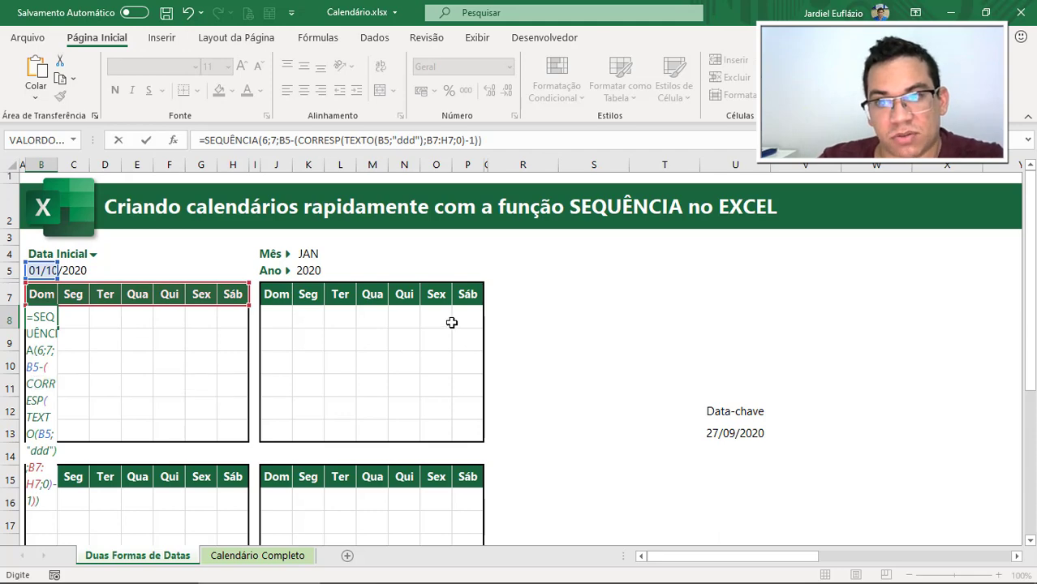
{"action": "left_click", "coordinate": [479, 141]}
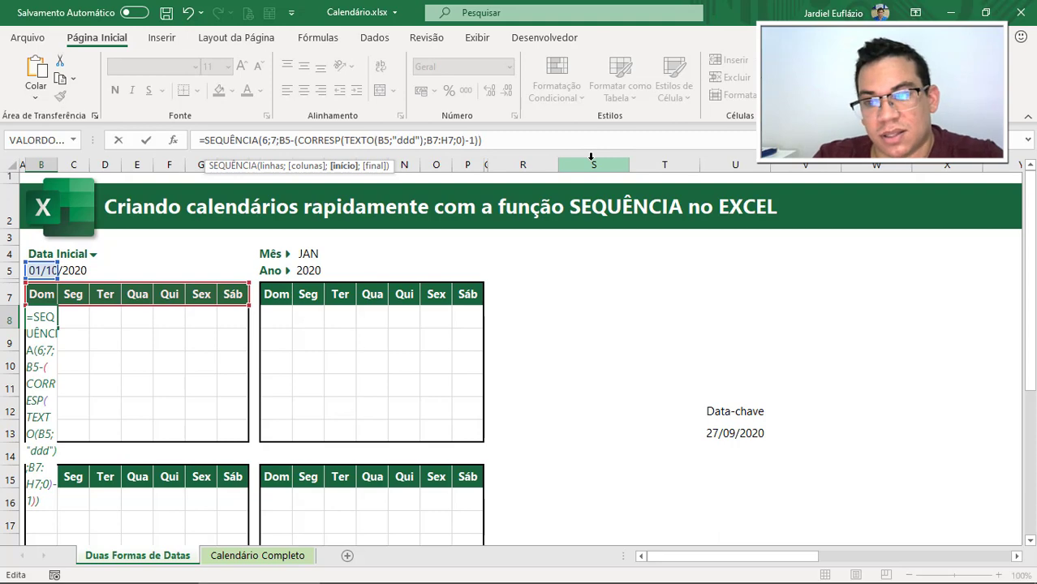
{"action": "key", "text": "Return"}
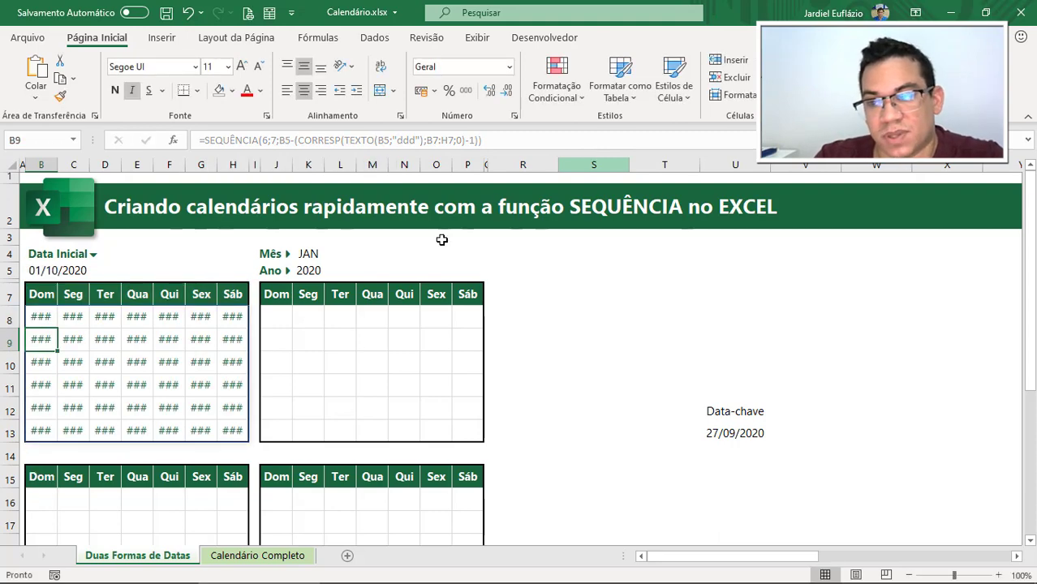
Step: Widen columns B to H equally so that full dates fit in the first calendar grid
{"action": "mouse_move", "coordinate": [59, 316]}
{"action": "left_mouse_down"}
{"action": "mouse_move", "coordinate": [208, 405]}
{"action": "mouse_move", "coordinate": [225, 426]}
{"action": "left_mouse_up"}
{"action": "left_click_drag", "start_coordinate": [42, 165], "coordinate": [242, 166]}
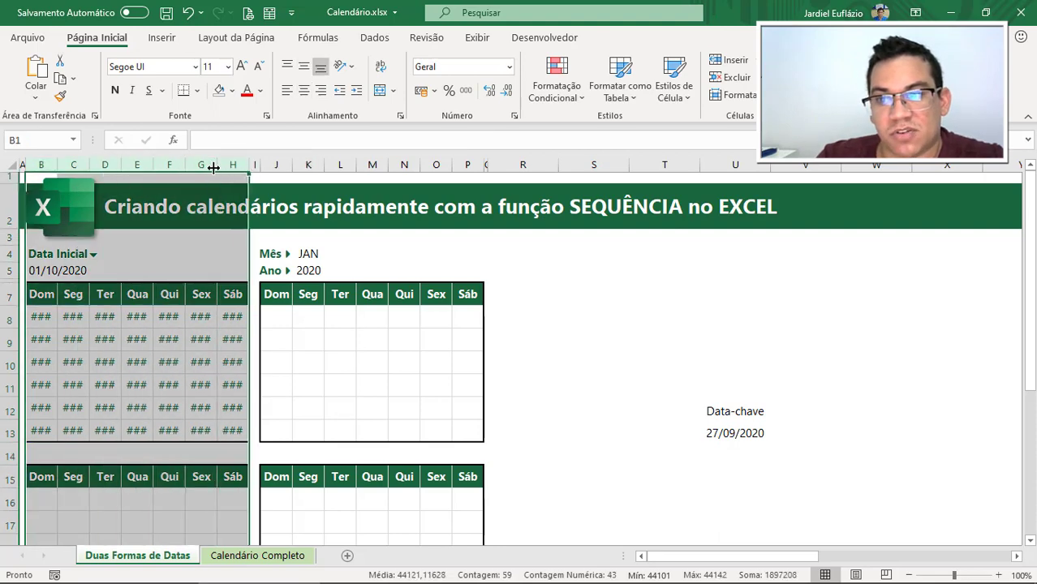
{"action": "double_click", "coordinate": [213, 167]}
{"action": "key", "text": "ctrl+z"}
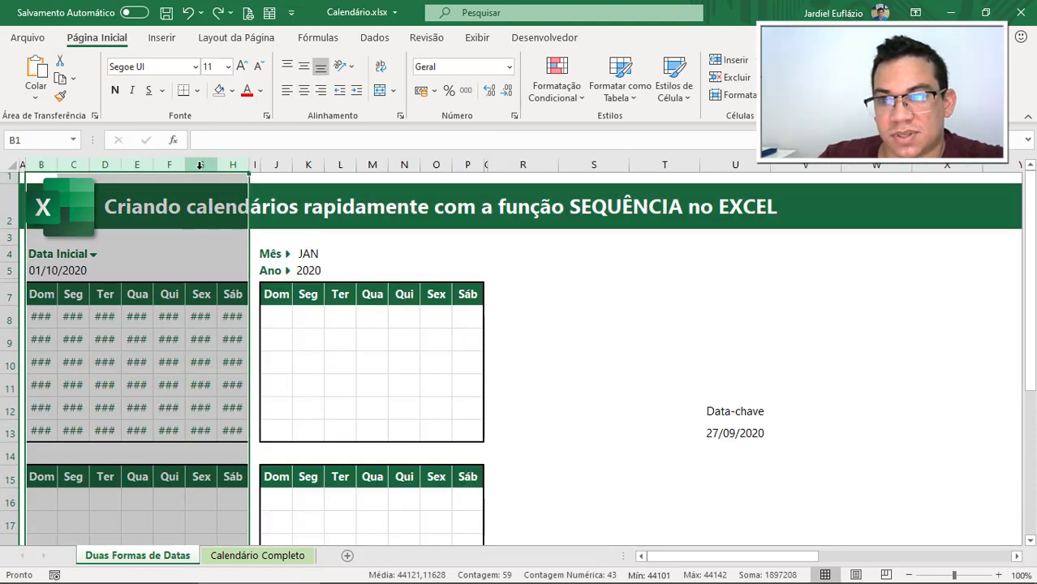
{"action": "left_click_drag", "start_coordinate": [189, 166], "coordinate": [243, 195]}
Step: Format the calendar grid B8:H13 as short dates (Data Abreviada)
{"action": "left_click_drag", "start_coordinate": [100, 322], "coordinate": [589, 430]}
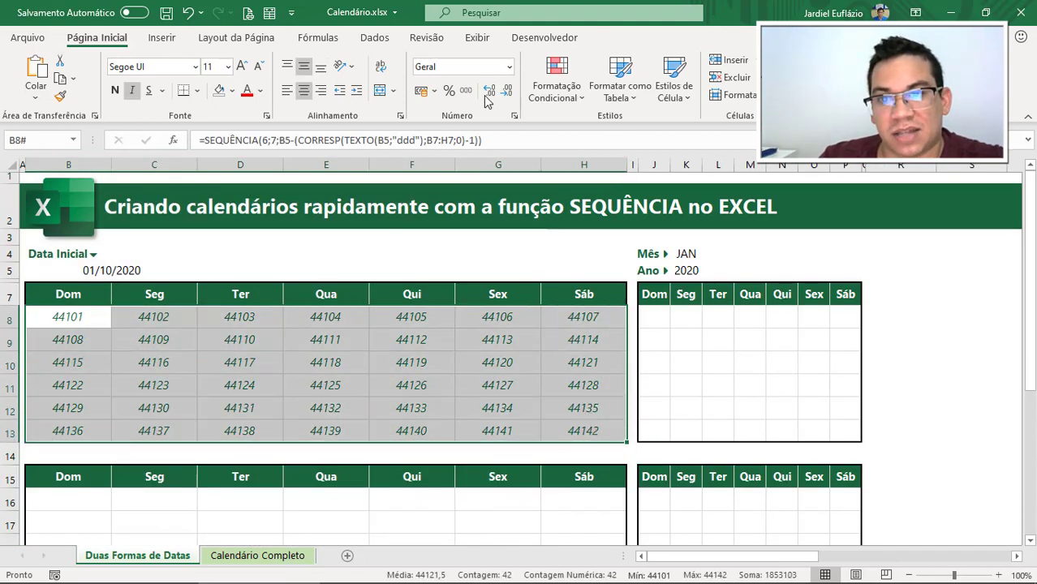
{"action": "left_click", "coordinate": [509, 67]}
{"action": "left_click", "coordinate": [503, 250]}
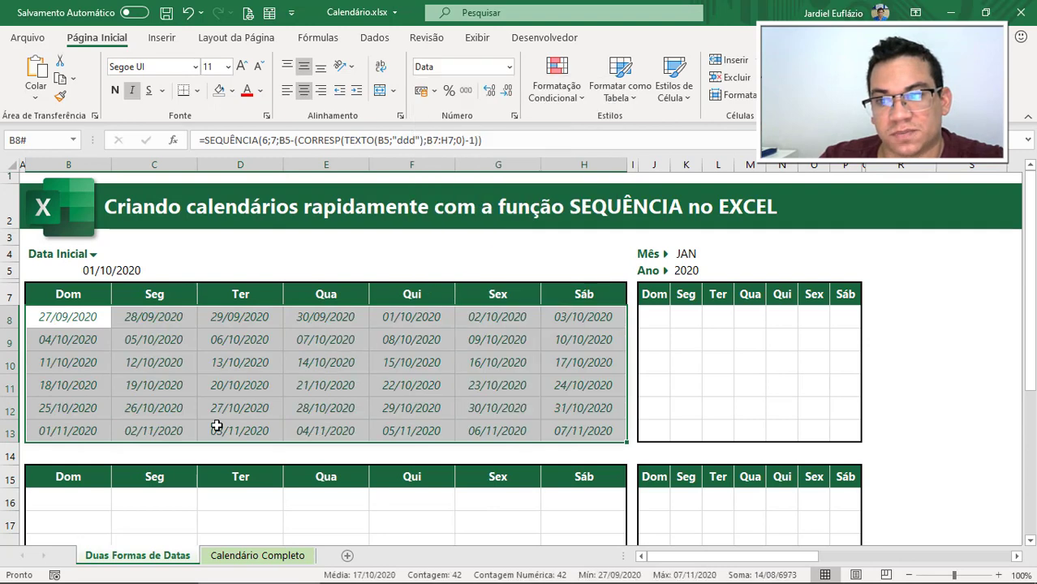
Step: Compare the first date of the calendar grid in B8 with the key date in U13
{"action": "left_click", "coordinate": [61, 318]}
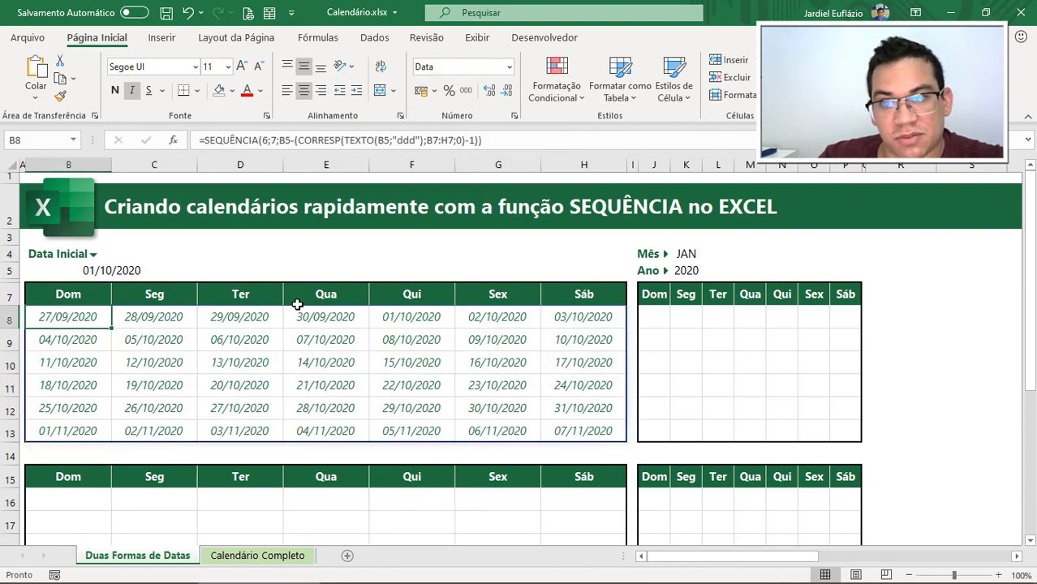
{"action": "left_click_drag", "start_coordinate": [806, 557], "coordinate": [865, 557]}
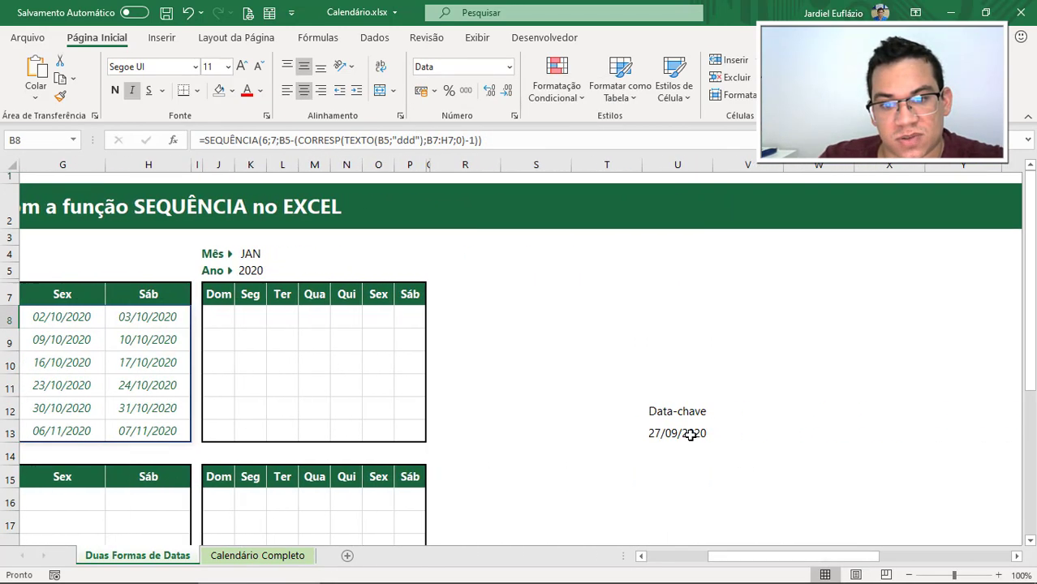
{"action": "left_click", "coordinate": [686, 433]}
{"action": "left_click_drag", "start_coordinate": [786, 558], "coordinate": [724, 558]}
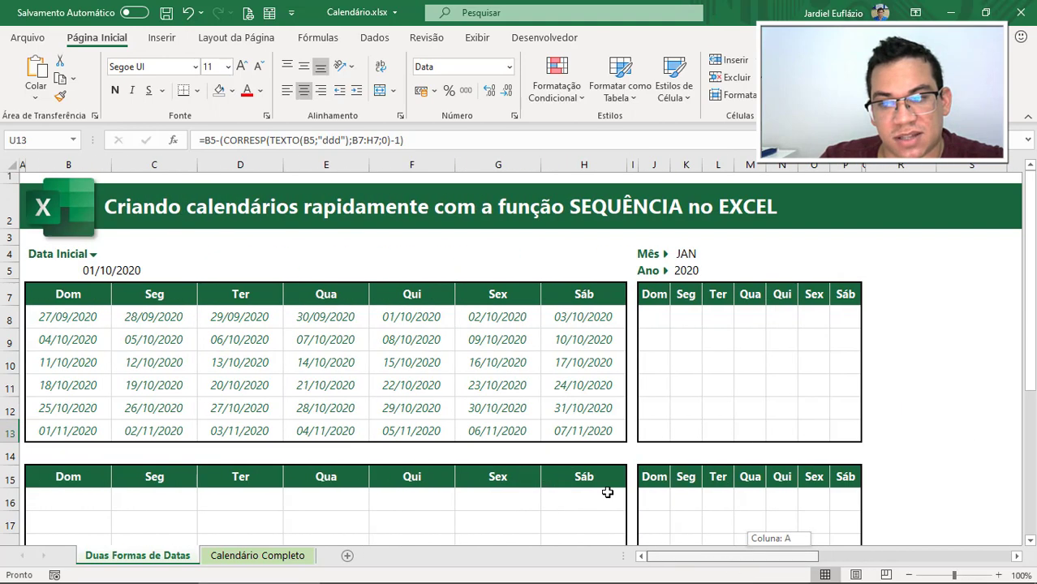
Step: Follow the first calendar row up to 01/10/2020 and check that date's weekday in the number format preview against its column header
{"action": "left_click", "coordinate": [155, 318]}
{"action": "left_click", "coordinate": [262, 320]}
{"action": "left_click", "coordinate": [347, 322]}
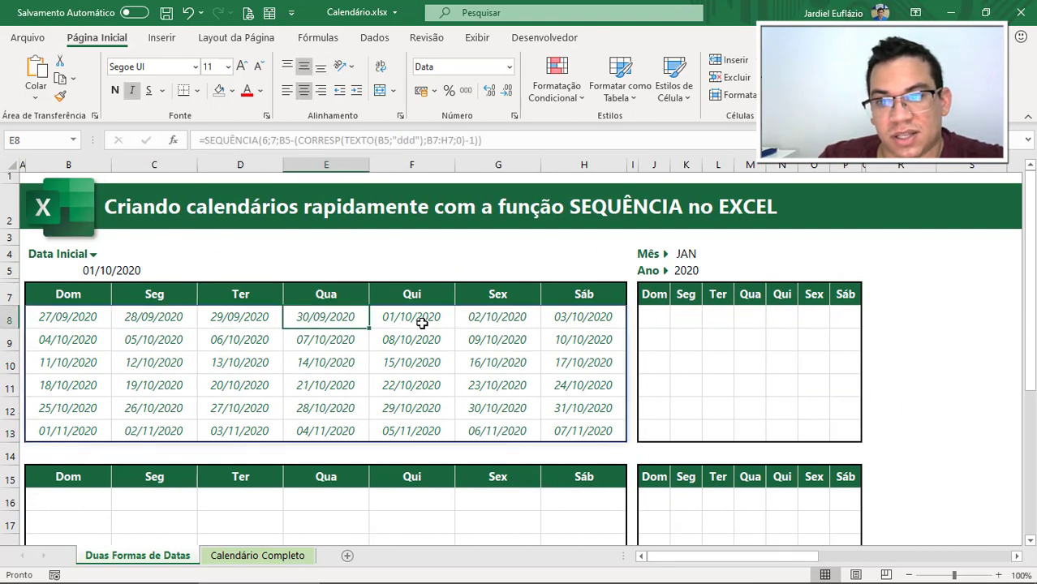
{"action": "left_click", "coordinate": [423, 318]}
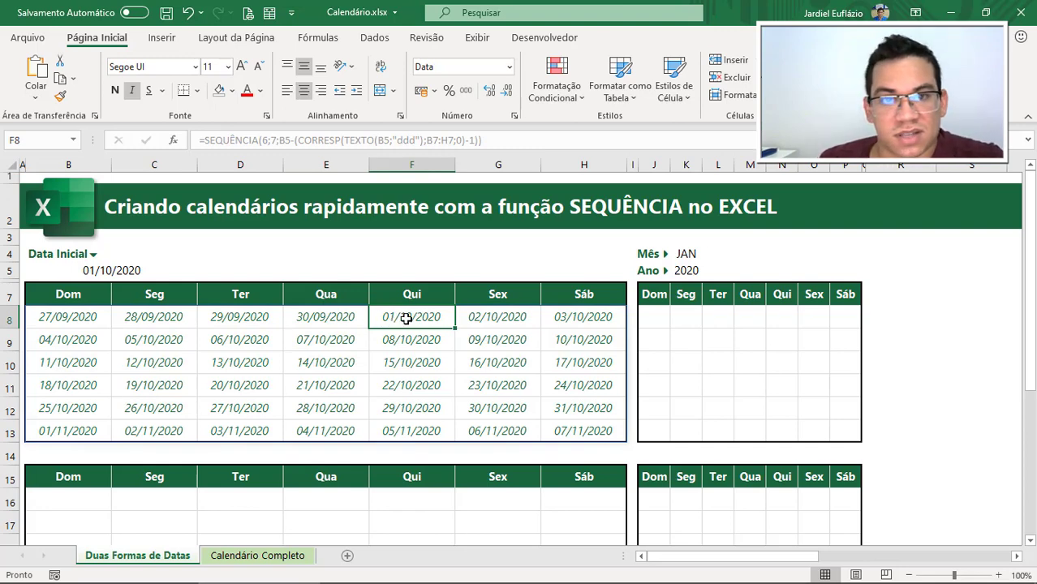
{"action": "left_click", "coordinate": [509, 67]}
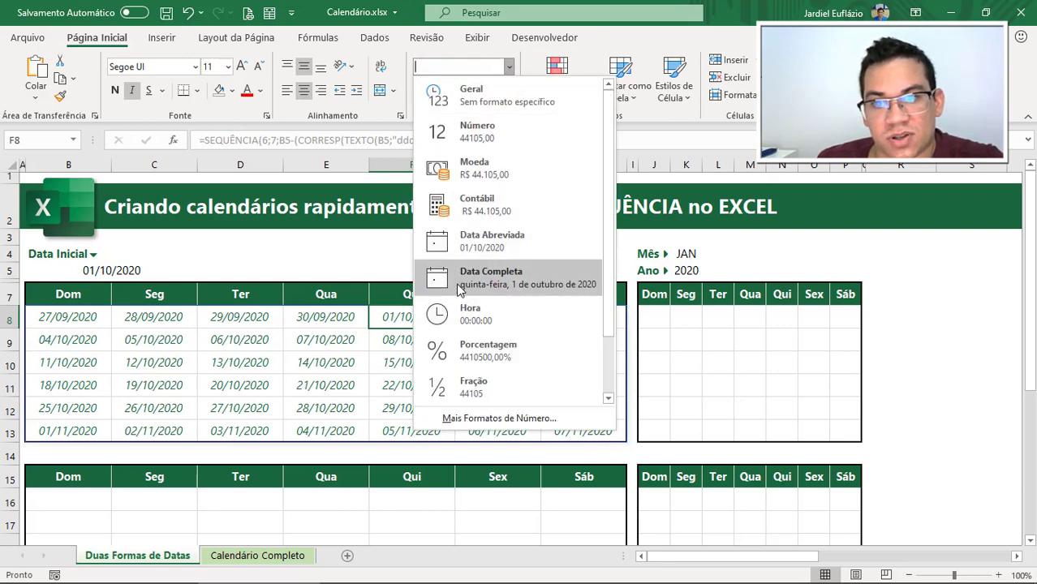
{"action": "left_click", "coordinate": [309, 409]}
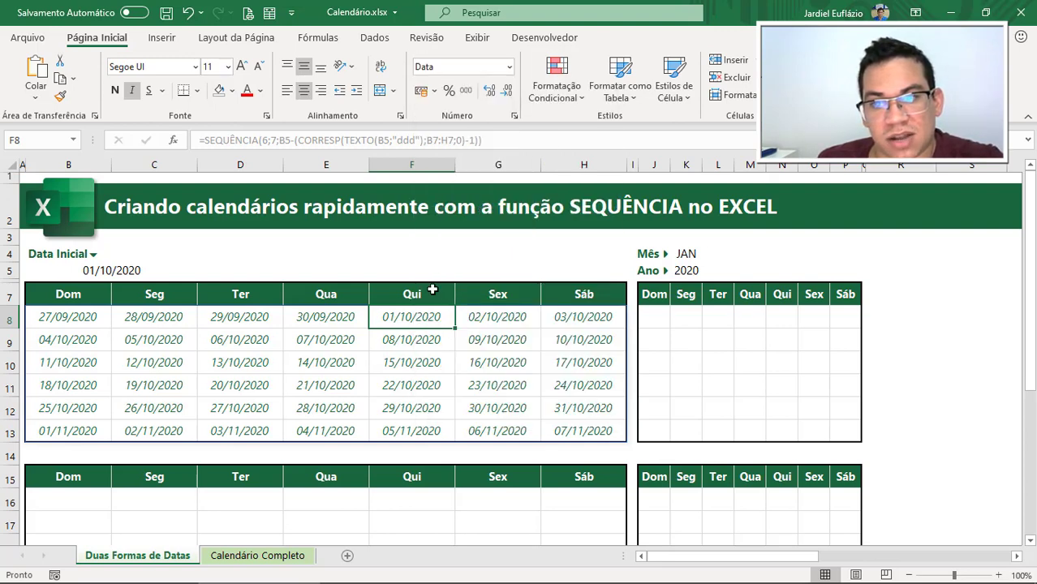
{"action": "left_click_drag", "start_coordinate": [432, 291], "coordinate": [440, 308]}
Step: Change the start date in B5 to 01/08/2020
{"action": "left_click", "coordinate": [63, 268]}
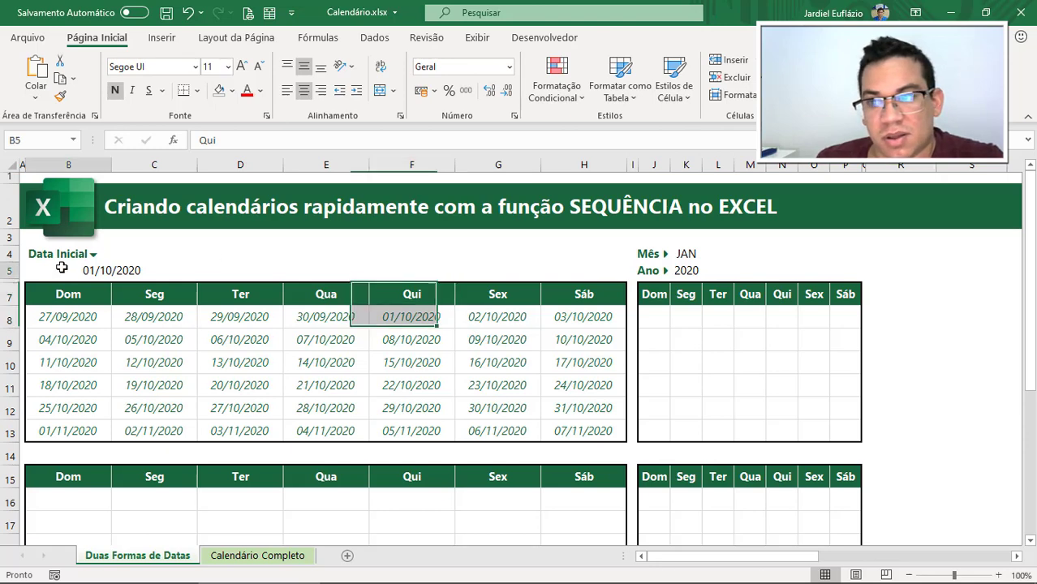
{"action": "double_click", "coordinate": [91, 268]}
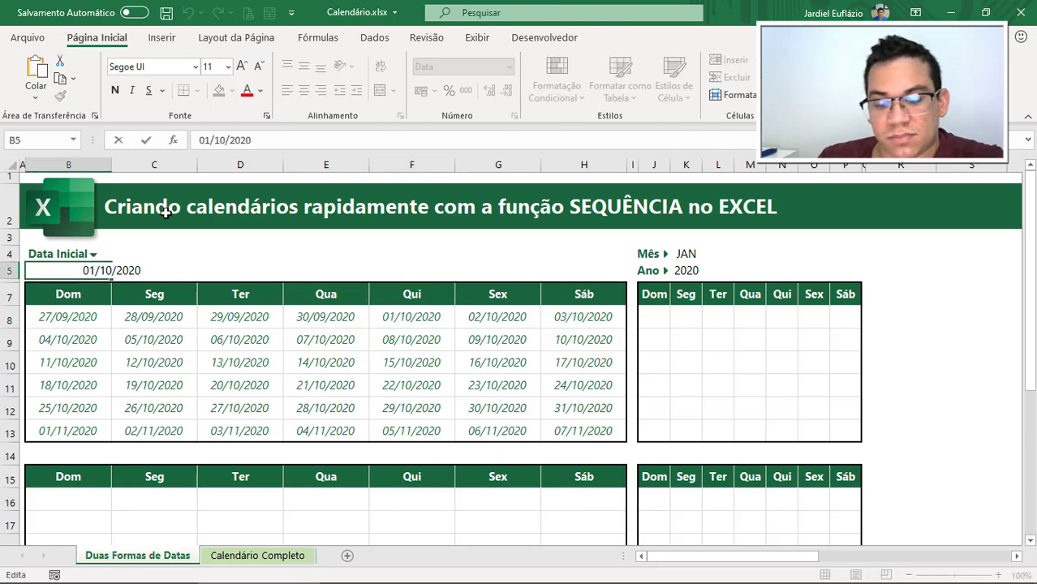
{"action": "key", "text": "BackSpace"}
{"action": "type", "text": "8"}
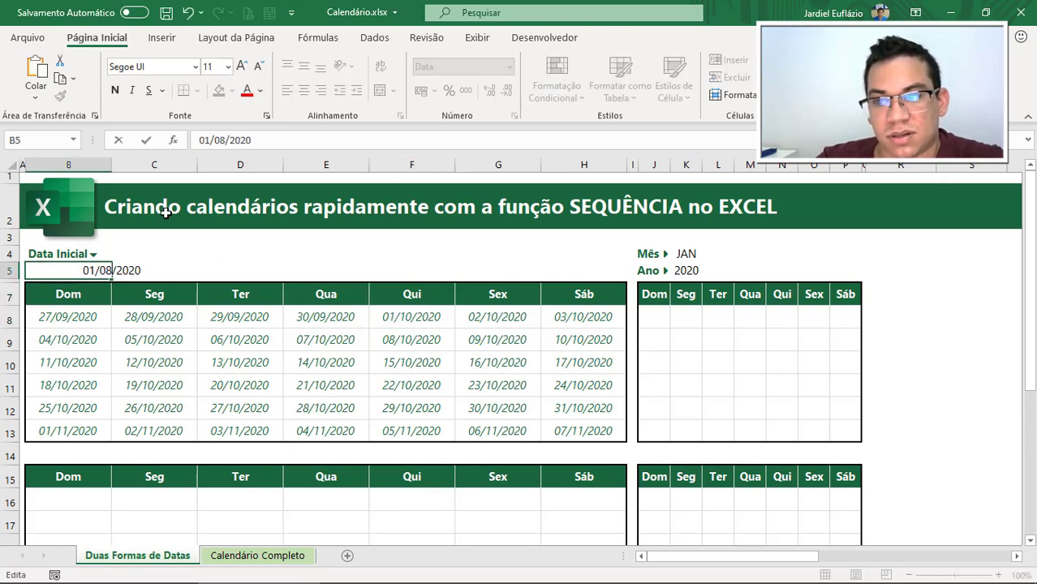
{"action": "key", "text": "Return"}
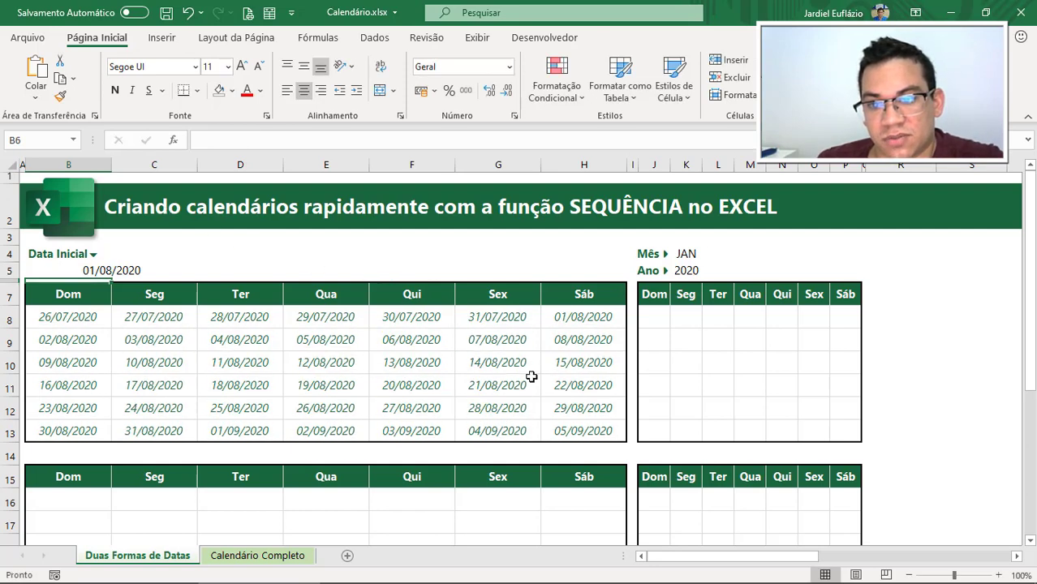
Step: Check the weekday of the August start date in H8 using the long date format preview
{"action": "left_click", "coordinate": [579, 317]}
{"action": "left_click", "coordinate": [512, 66]}
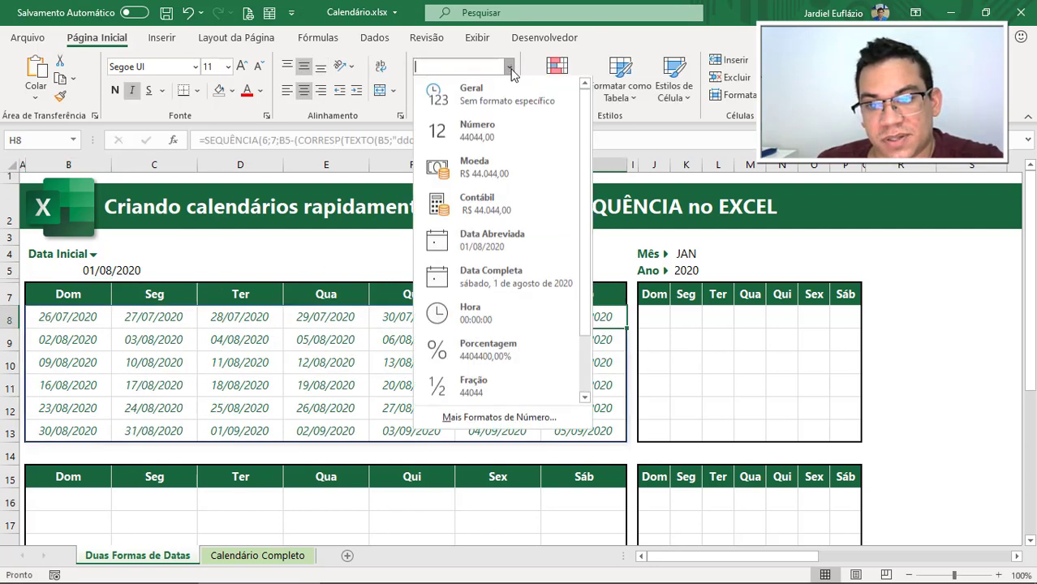
{"action": "key", "text": "Escape"}
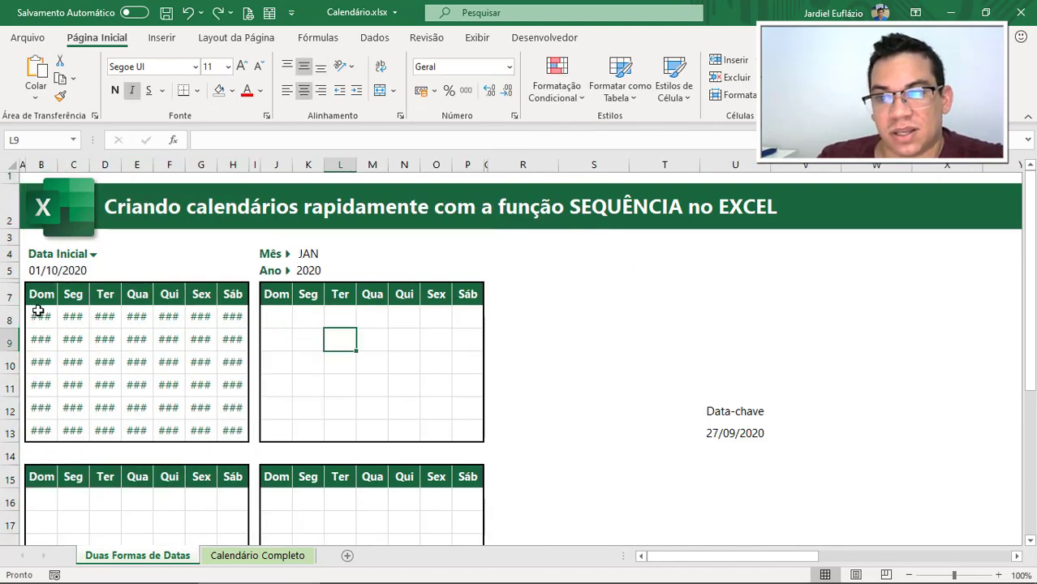
Step: Apply the custom number format dd to the calendar grid B8:H13
{"action": "left_click_drag", "start_coordinate": [38, 310], "coordinate": [233, 427]}
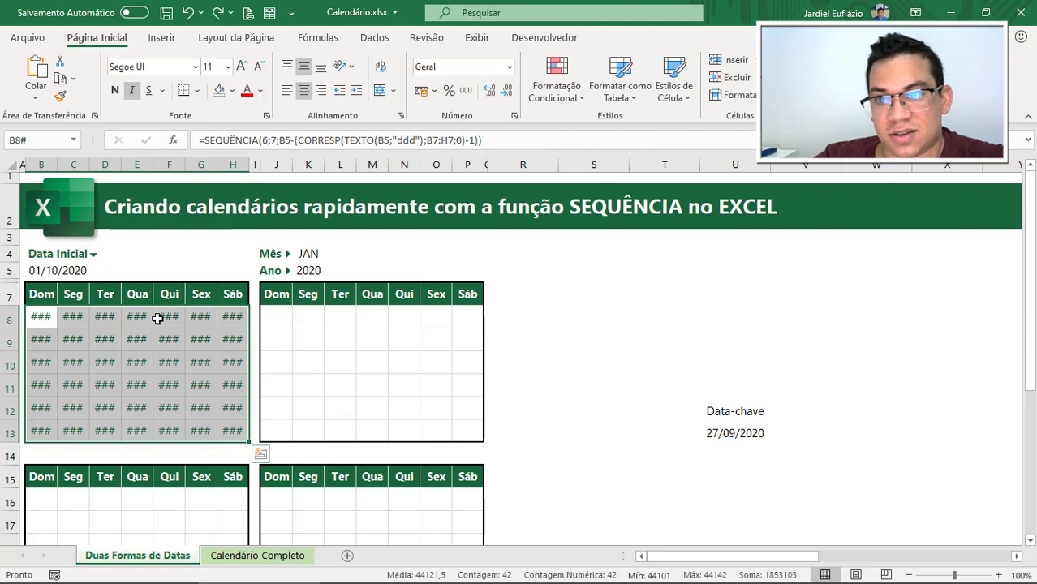
{"action": "right_click", "coordinate": [134, 352]}
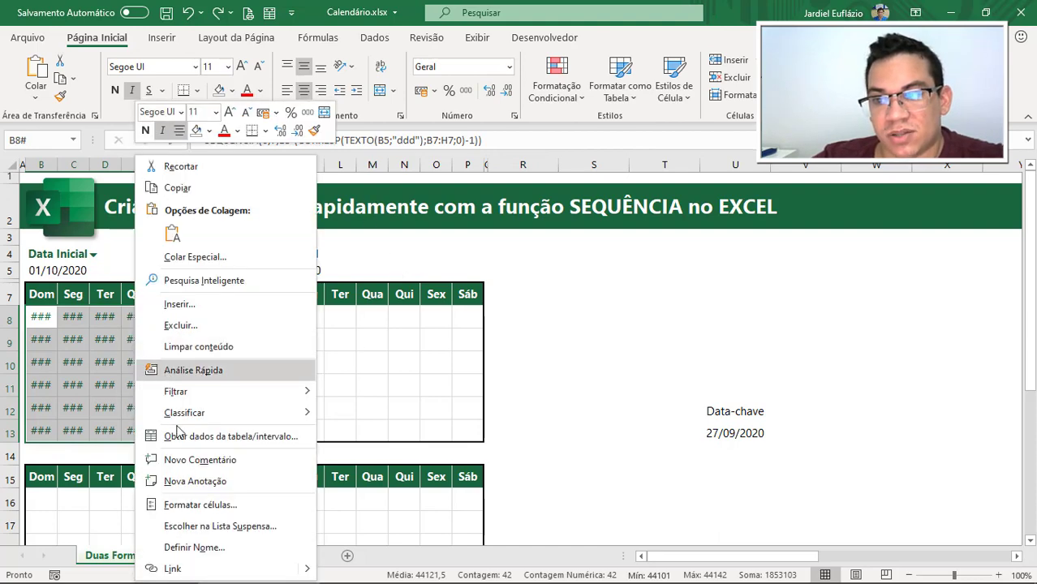
{"action": "left_click", "coordinate": [192, 504]}
{"action": "key", "text": "Escape"}
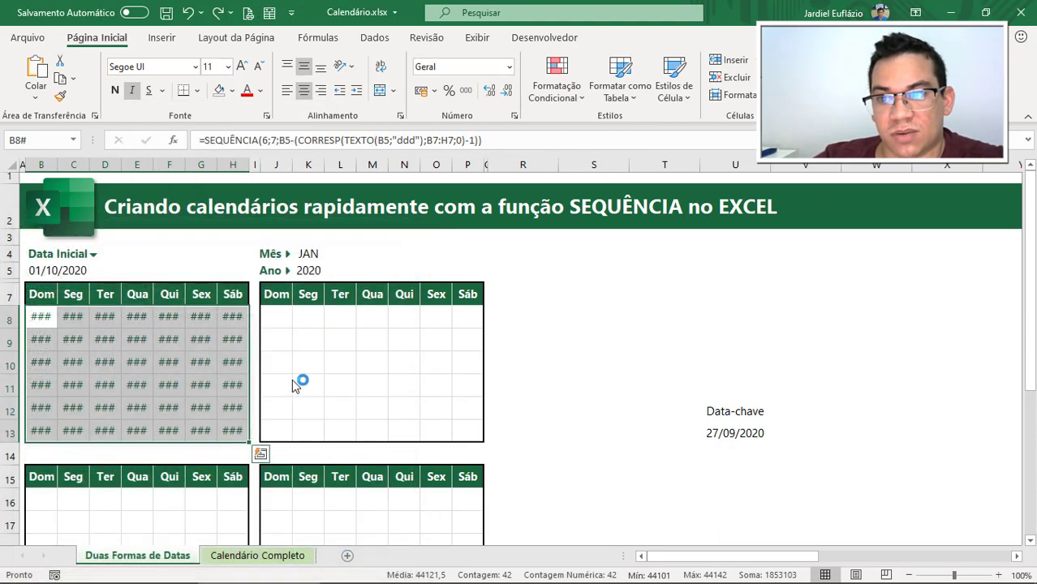
{"action": "key", "text": "ctrl+1"}
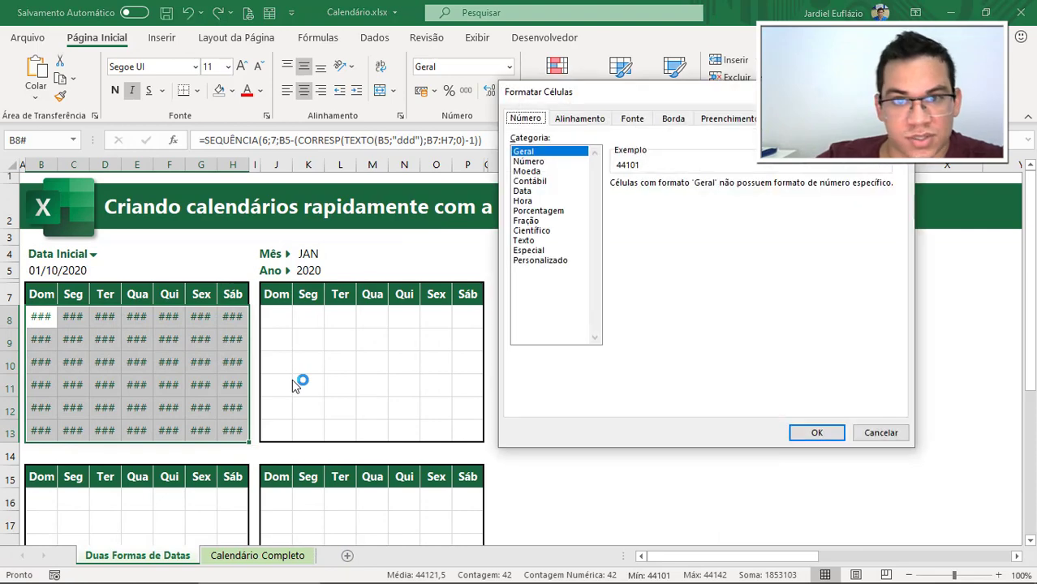
{"action": "key", "text": "Escape"}
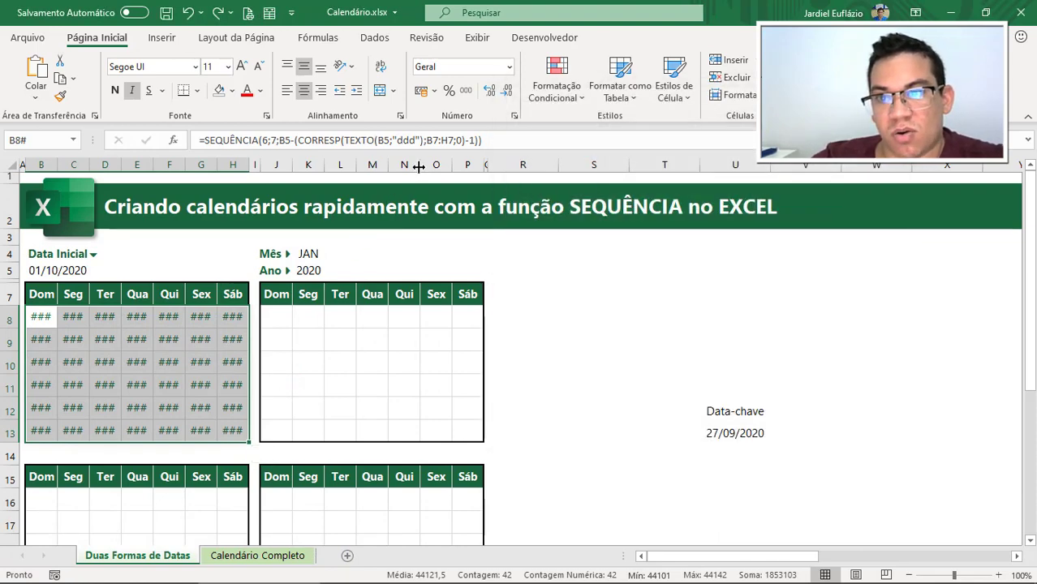
{"action": "left_click", "coordinate": [514, 117]}
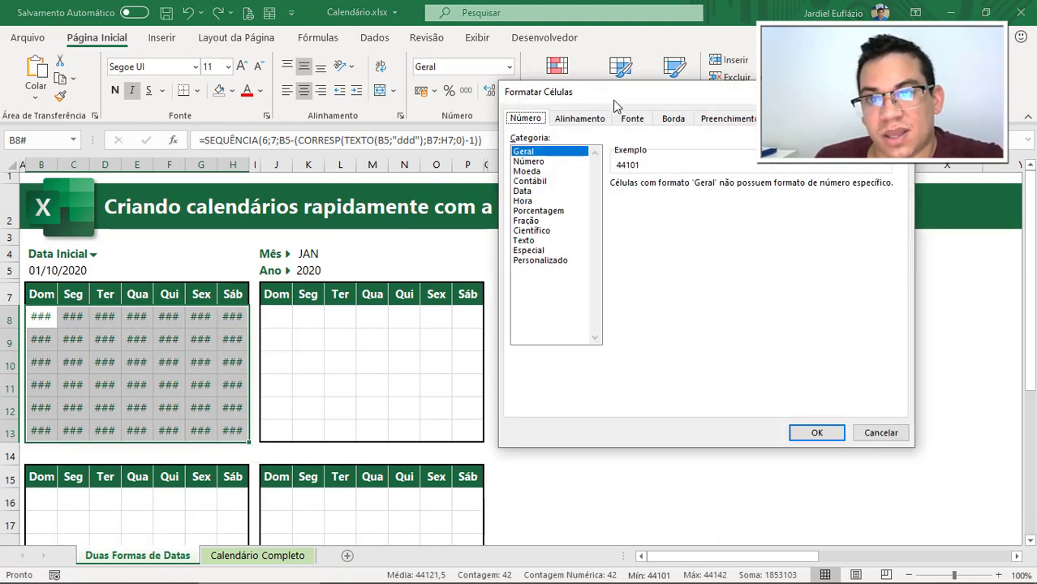
{"action": "left_click_drag", "start_coordinate": [614, 106], "coordinate": [650, 80]}
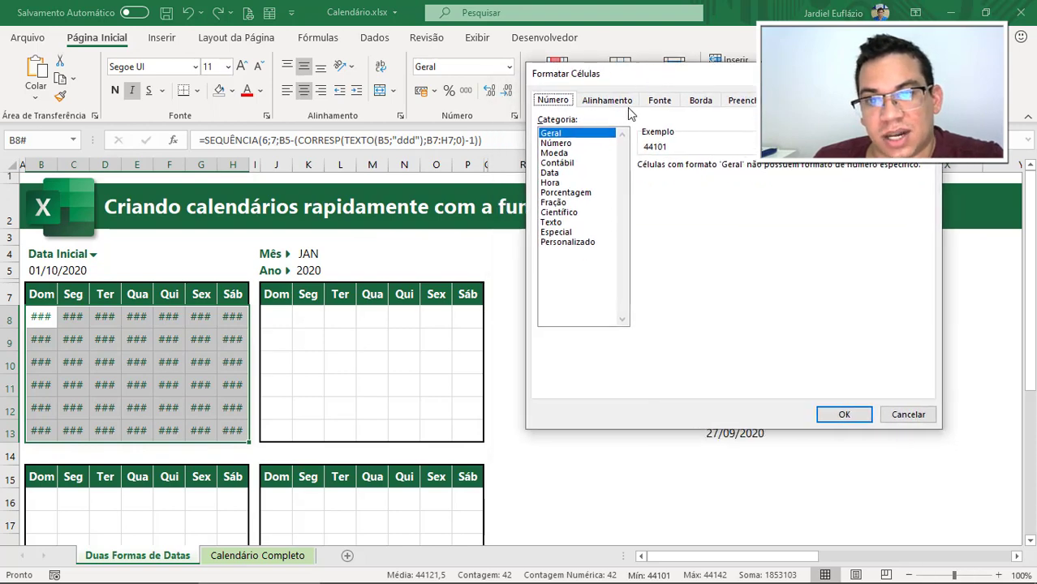
{"action": "left_click", "coordinate": [574, 244]}
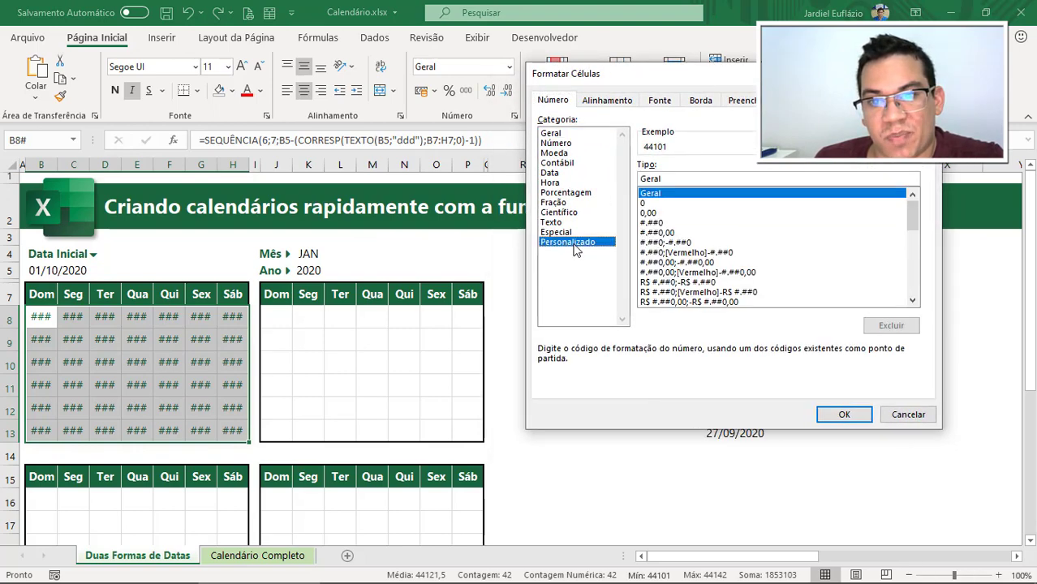
{"action": "double_click", "coordinate": [697, 180]}
{"action": "type", "text": "d"}
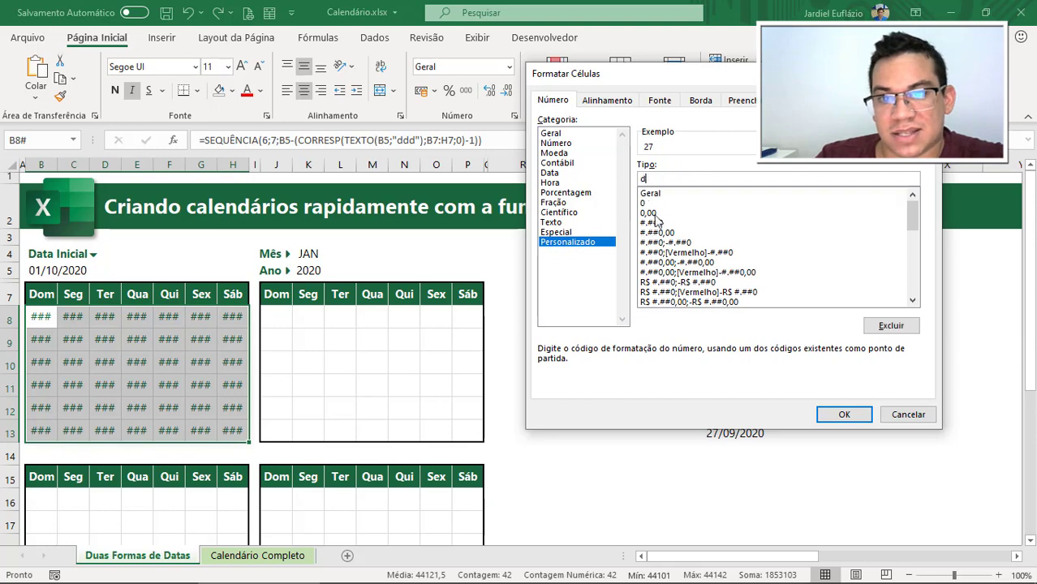
{"action": "type", "text": "d"}
{"action": "left_click", "coordinate": [845, 415]}
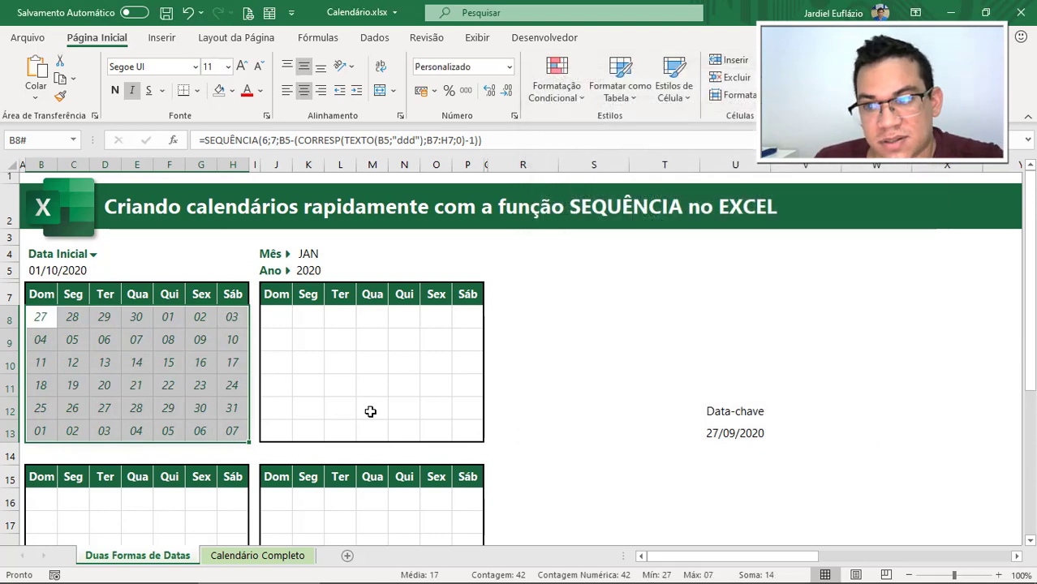
{"action": "left_click", "coordinate": [645, 387]}
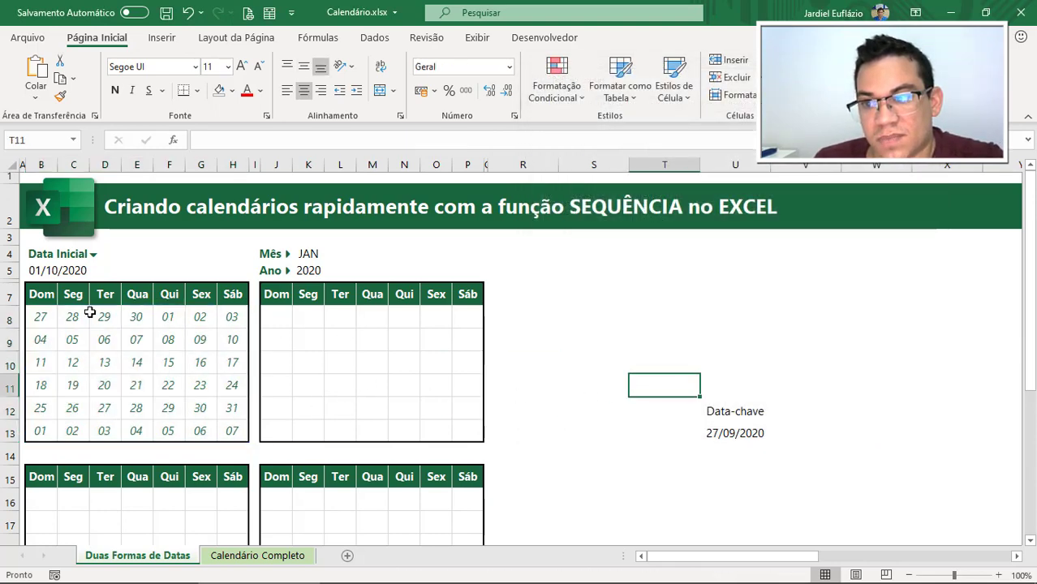
Step: Try a light blue fill on the days outside October in B8:E8 and B13:H13, and undo both fills
{"action": "left_click_drag", "start_coordinate": [45, 315], "coordinate": [232, 425]}
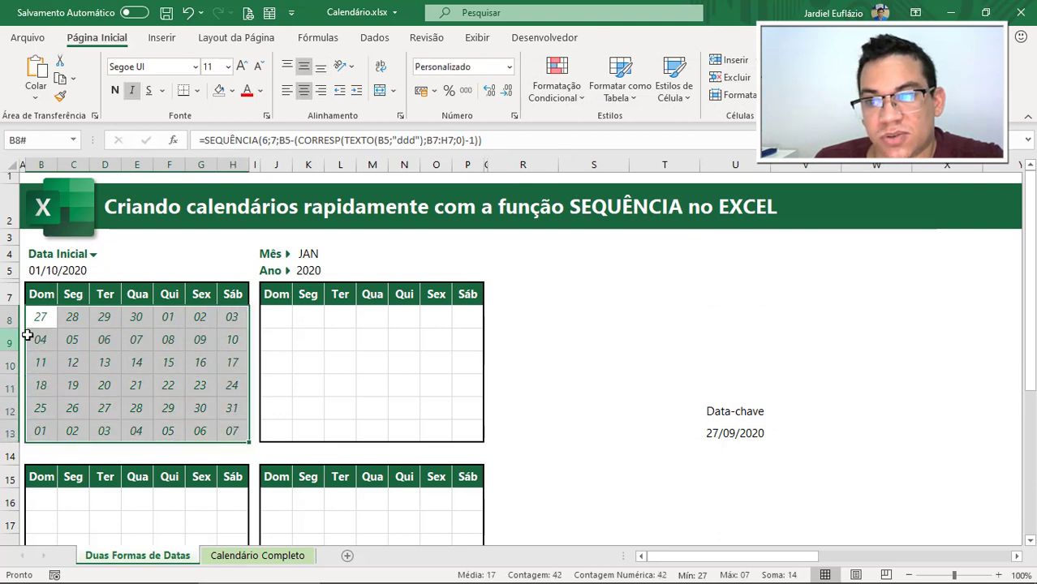
{"action": "left_click_drag", "start_coordinate": [45, 318], "coordinate": [134, 319]}
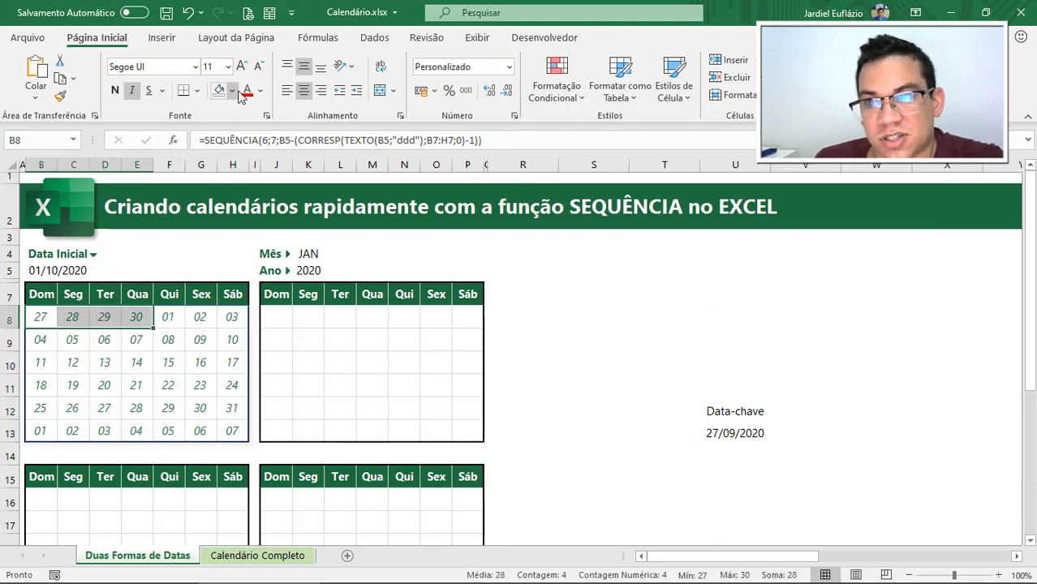
{"action": "left_click", "coordinate": [233, 91]}
{"action": "left_click", "coordinate": [271, 159]}
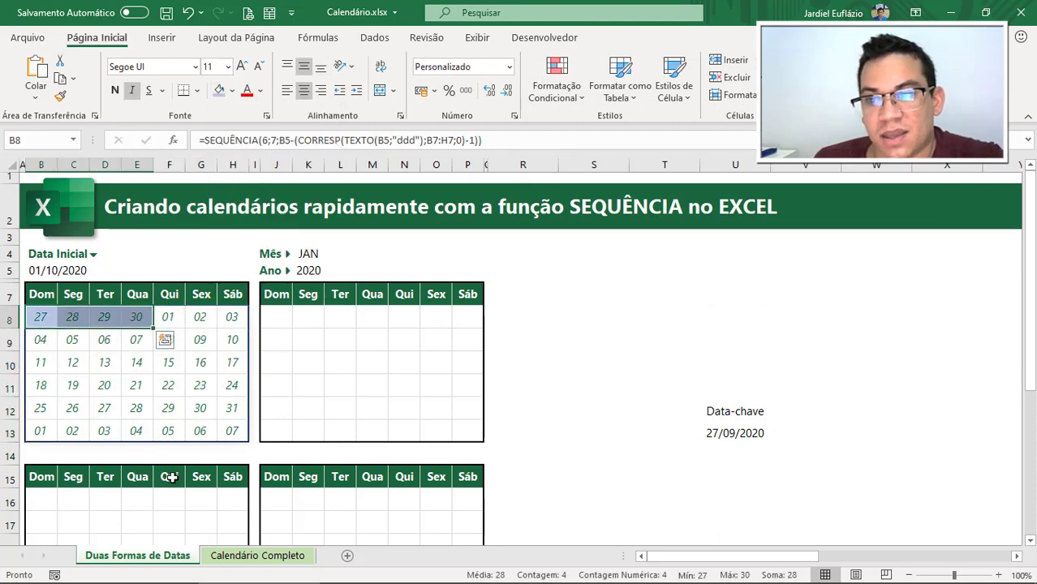
{"action": "left_click_drag", "start_coordinate": [40, 430], "coordinate": [233, 431]}
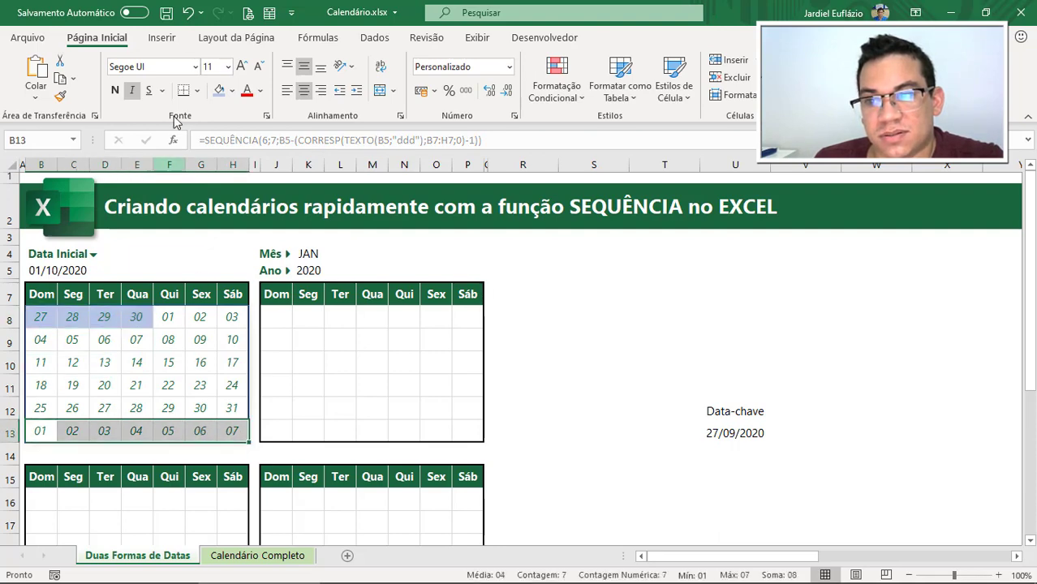
{"action": "left_click", "coordinate": [219, 90]}
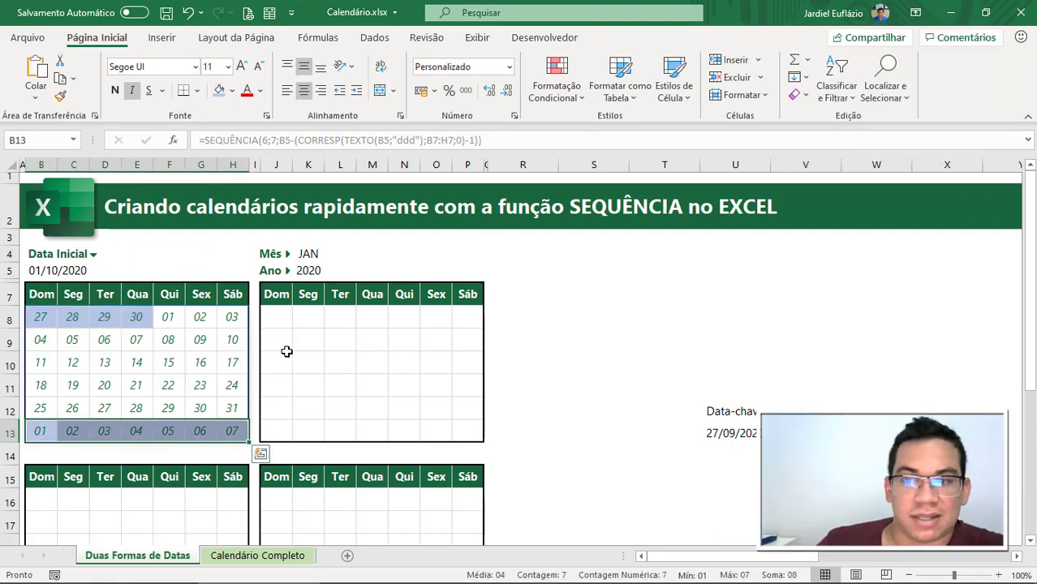
{"action": "key", "text": "ctrl+z"}
{"action": "key", "text": "ctrl+z"}
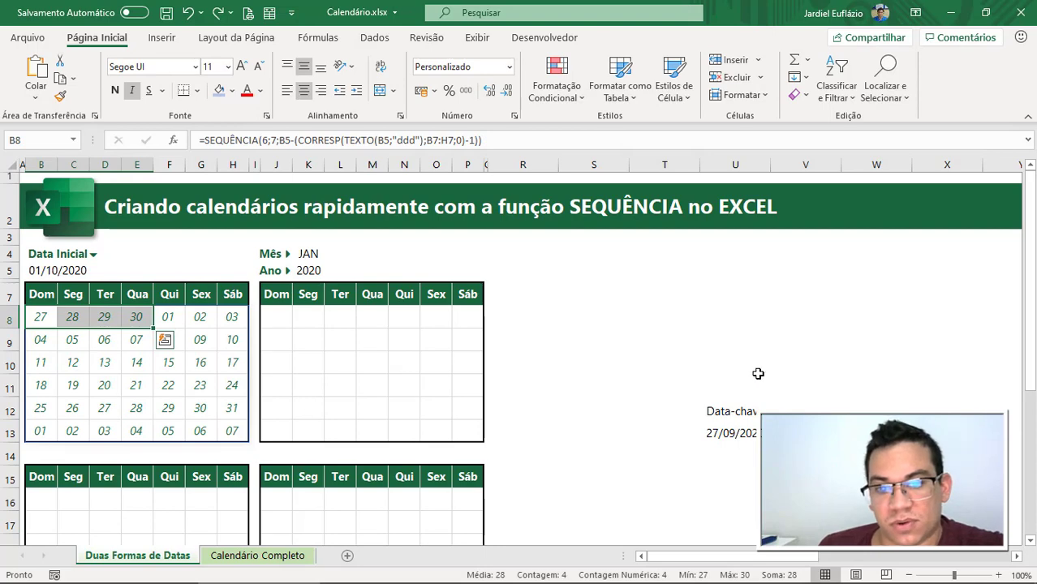
Step: Clear the key date label and its date from the helper cells U12:U13
{"action": "left_click_drag", "start_coordinate": [758, 373], "coordinate": [736, 460]}
{"action": "left_click", "coordinate": [538, 317]}
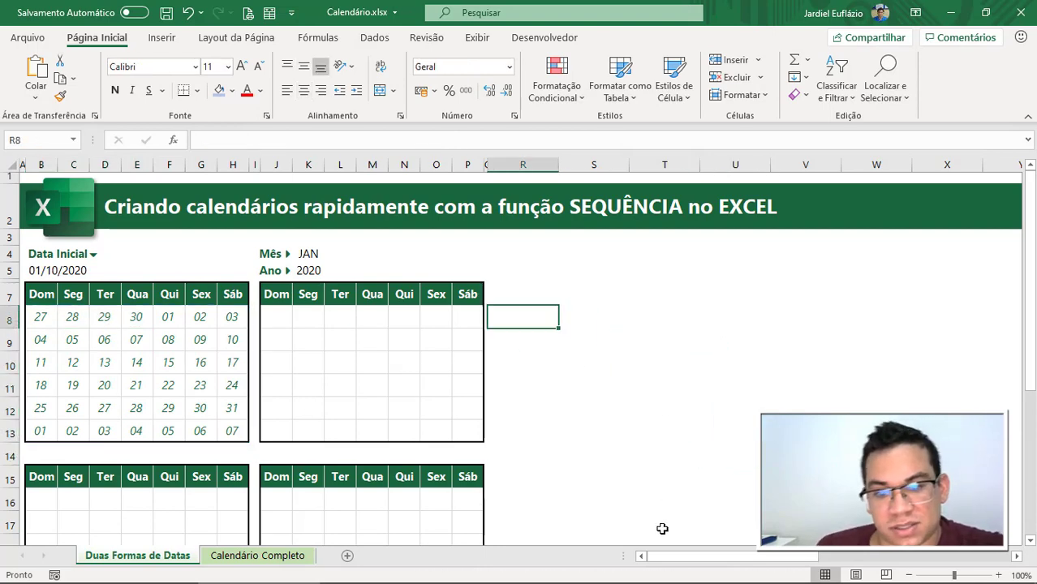
Step: Examine the month and year inputs in K4 and K5 and the empty second calendar grid starting at J8
{"action": "left_click", "coordinate": [289, 320]}
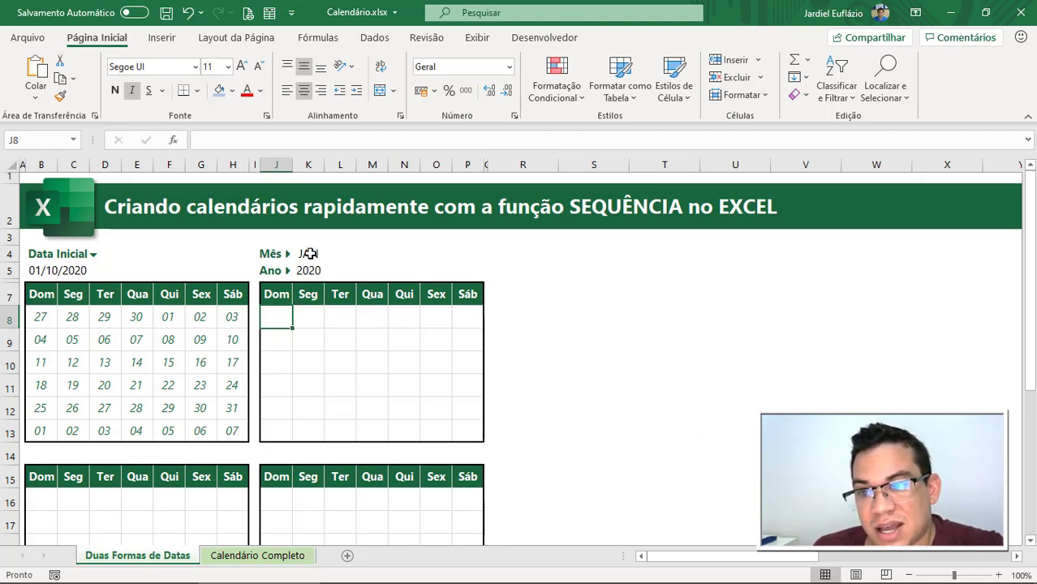
{"action": "left_click", "coordinate": [311, 254]}
{"action": "left_click", "coordinate": [319, 271]}
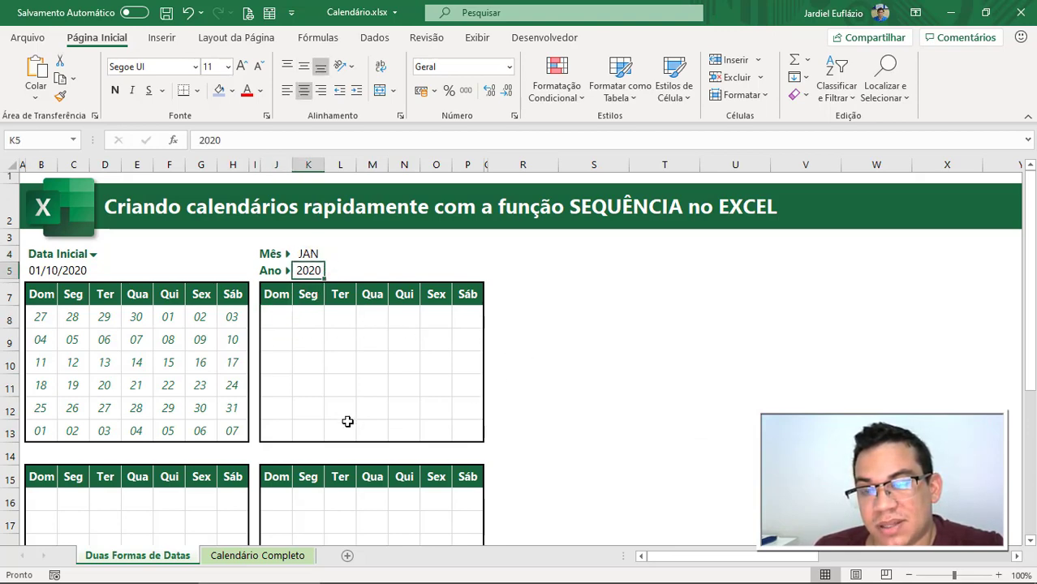
{"action": "left_click", "coordinate": [309, 254]}
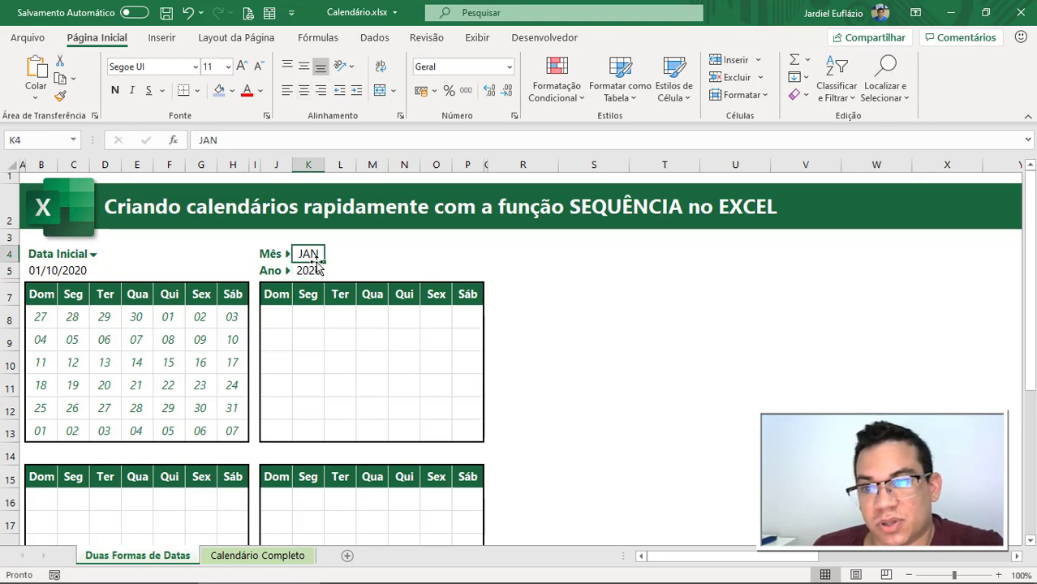
{"action": "left_click", "coordinate": [317, 271]}
{"action": "left_click", "coordinate": [313, 254]}
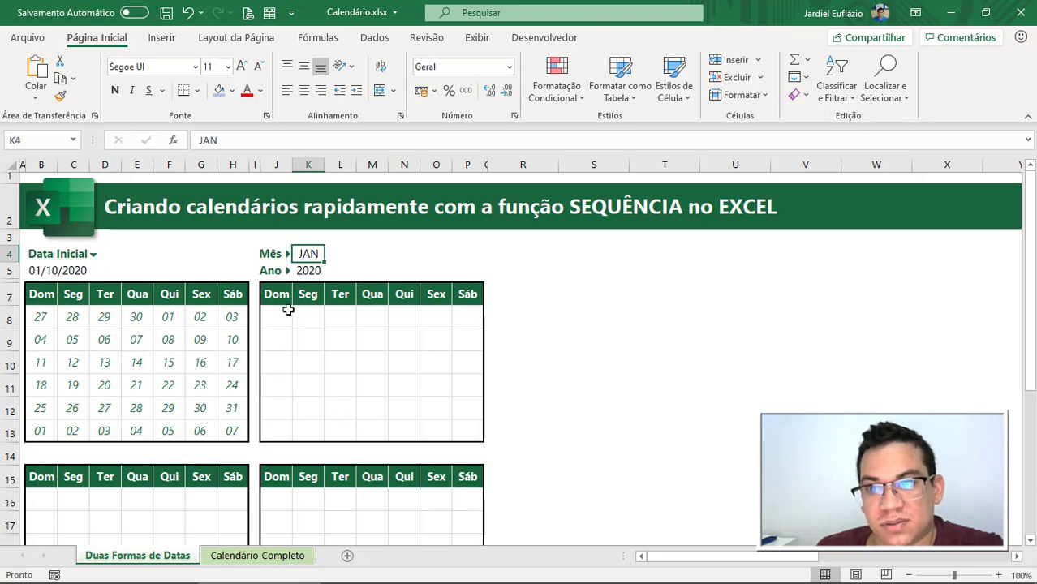
{"action": "left_click_drag", "start_coordinate": [285, 307], "coordinate": [469, 412]}
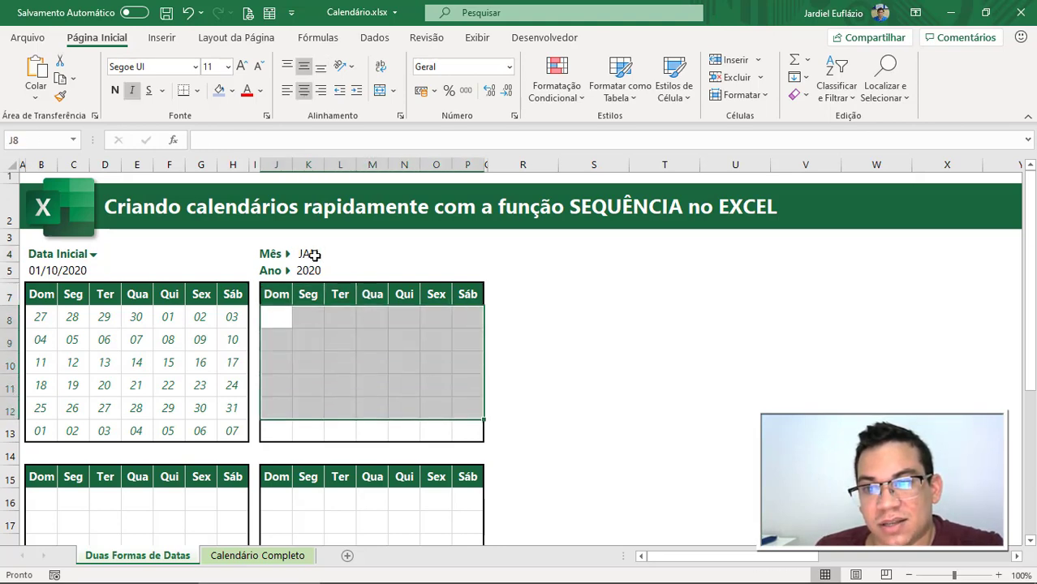
{"action": "left_click", "coordinate": [313, 254]}
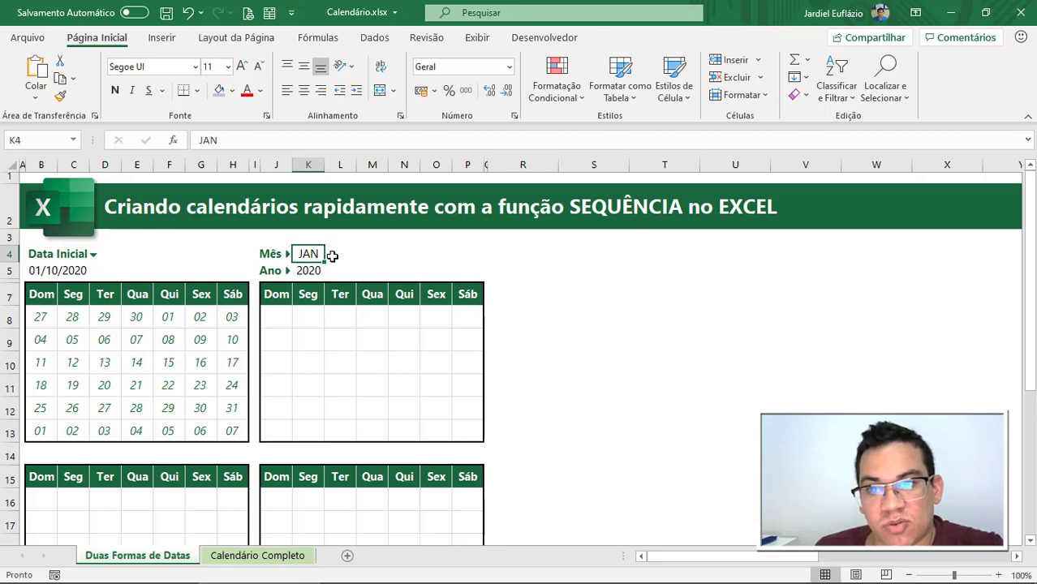
Step: Enter JAN in U7 and fill the month abbreviations down to DEZ in U18
{"action": "left_click", "coordinate": [722, 287]}
{"action": "key", "text": "Up"}
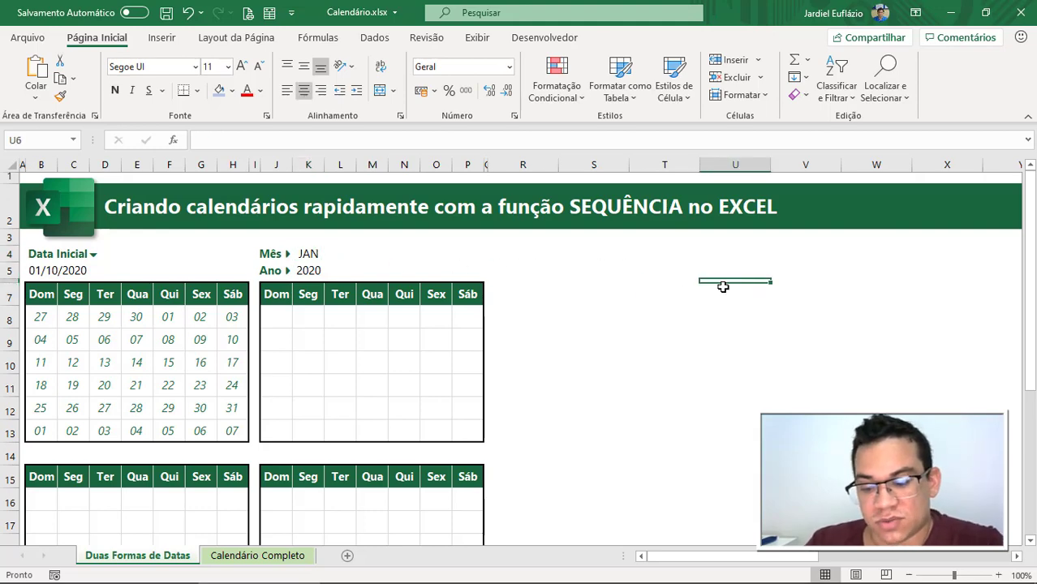
{"action": "key", "text": "Left"}
{"action": "left_click", "coordinate": [723, 287]}
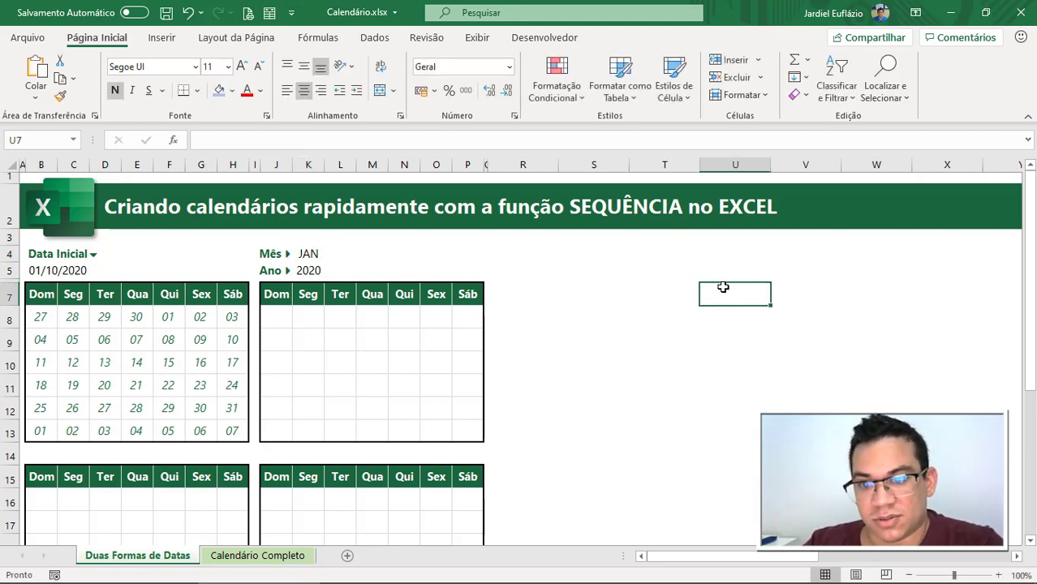
{"action": "type", "text": "jan"}
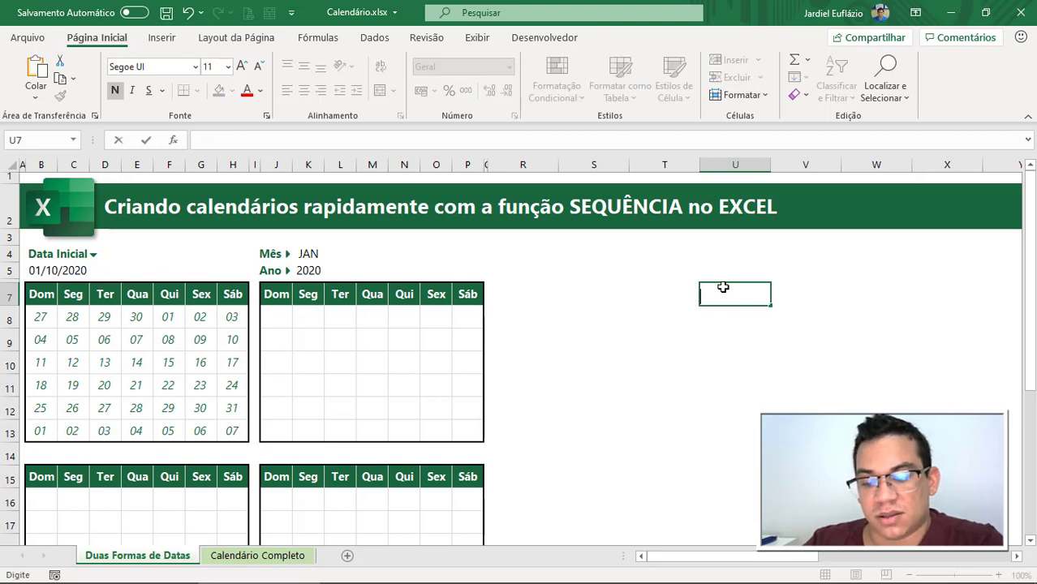
{"action": "type", "text": "JAN"}
{"action": "key", "text": "Return"}
{"action": "left_click", "coordinate": [724, 287]}
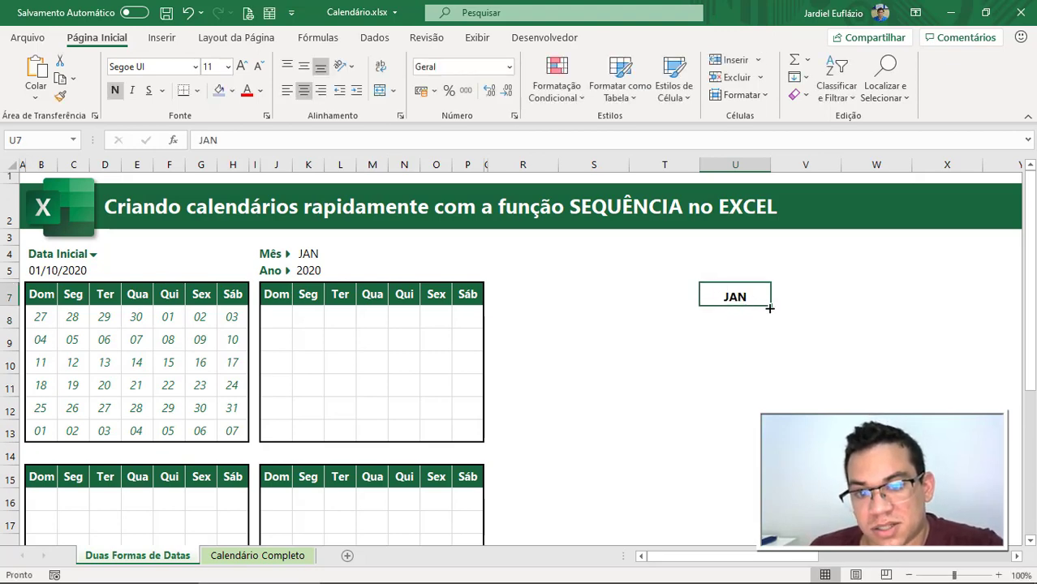
{"action": "left_click_drag", "start_coordinate": [770, 309], "coordinate": [729, 457]}
{"action": "scroll", "coordinate": [794, 378], "scroll_direction": "up", "scroll_amount": 2}
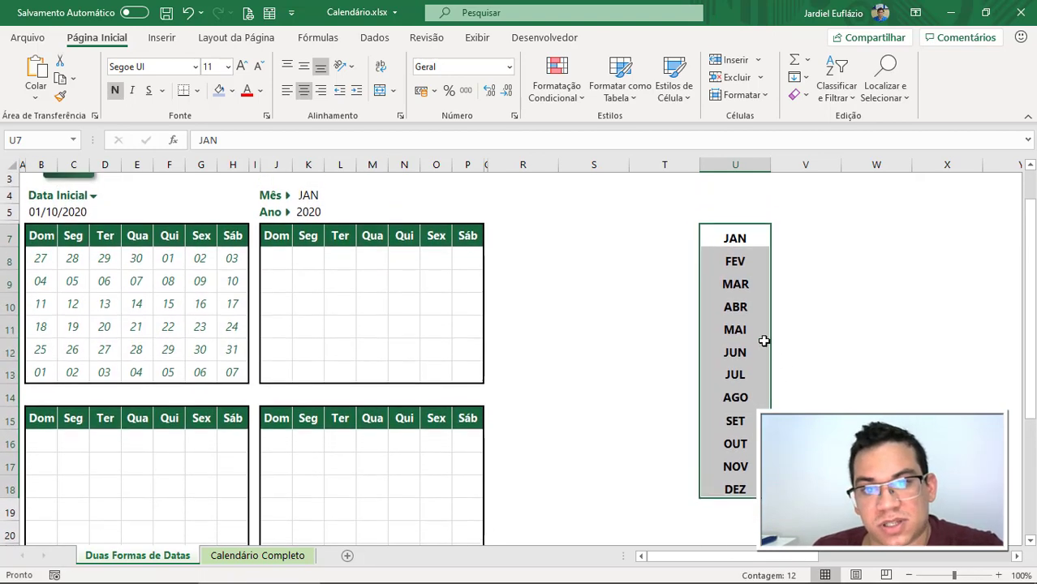
Step: Add list data validation to the month cell K4, using the months in U7:U18 as the source
{"action": "left_click", "coordinate": [308, 197]}
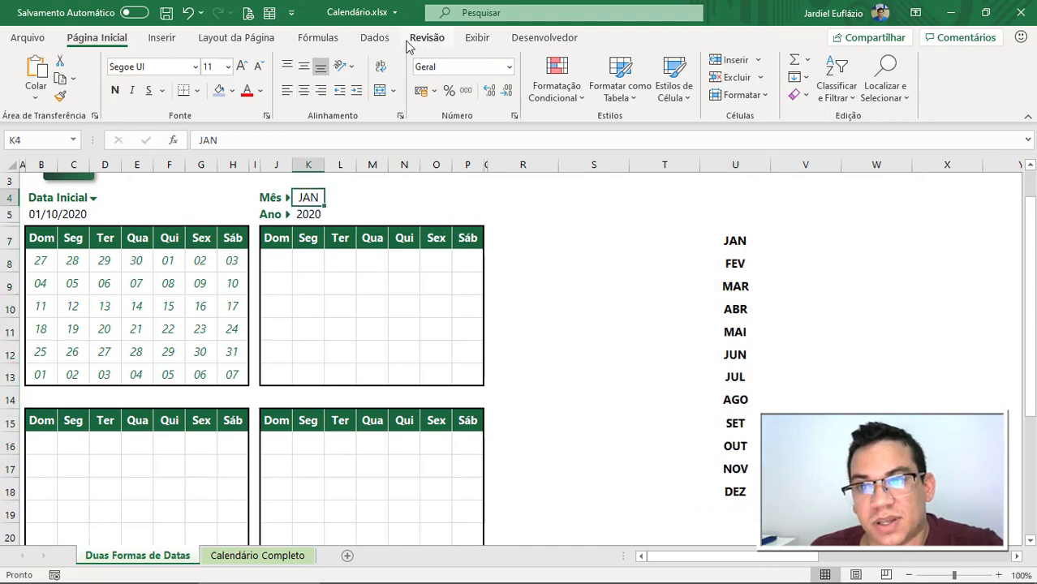
{"action": "left_click", "coordinate": [374, 38]}
{"action": "left_click", "coordinate": [793, 95]}
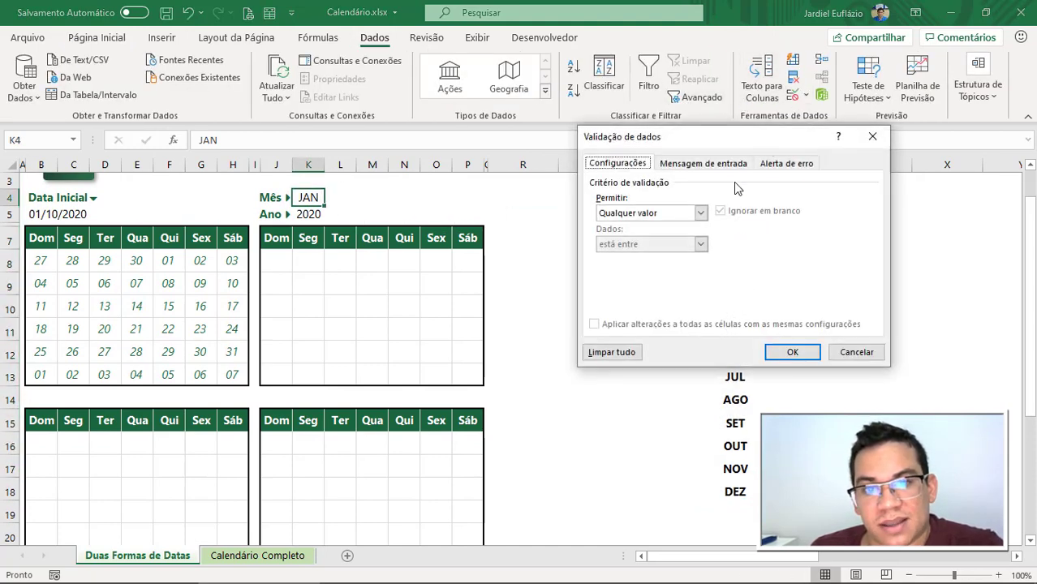
{"action": "left_click", "coordinate": [680, 217]}
{"action": "left_click", "coordinate": [617, 257]}
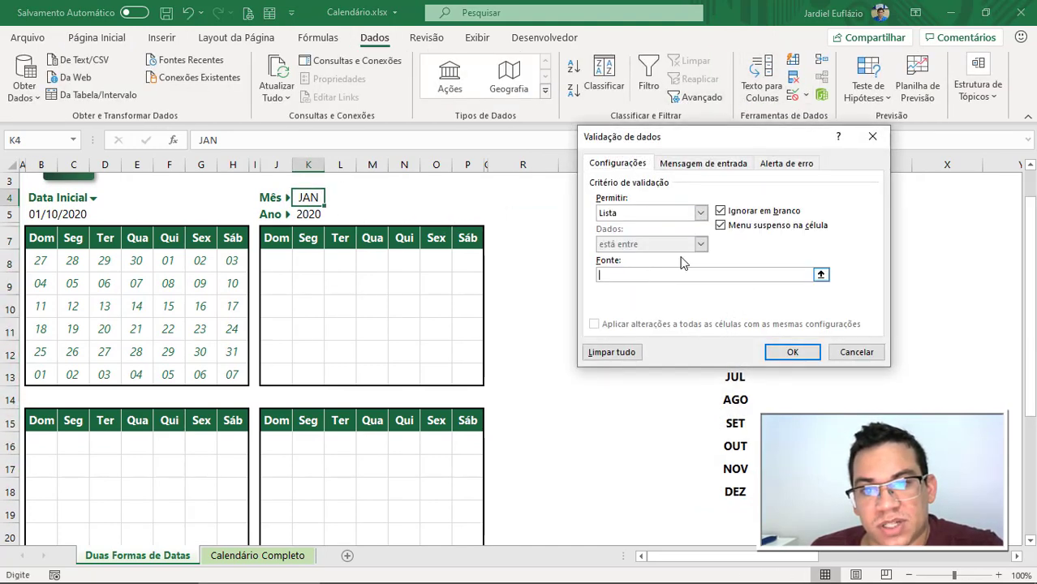
{"action": "left_click_drag", "start_coordinate": [662, 141], "coordinate": [427, 104]}
{"action": "left_click_drag", "start_coordinate": [736, 239], "coordinate": [735, 491]}
{"action": "left_click", "coordinate": [557, 315]}
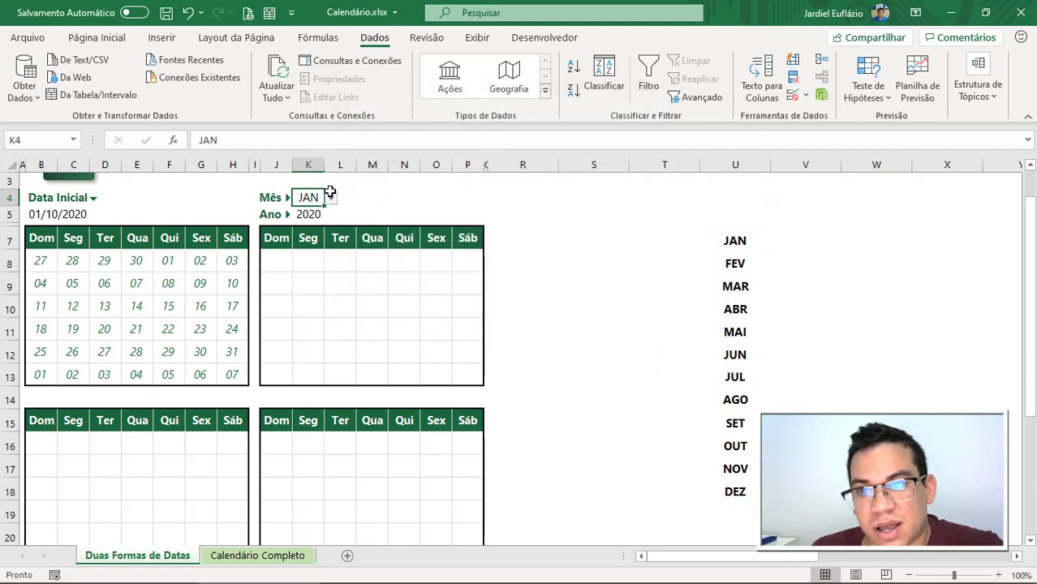
Step: Look through the month options in K4's dropdown list without changing the selection
{"action": "left_click", "coordinate": [331, 198]}
{"action": "mouse_move", "coordinate": [327, 243]}
{"action": "left_mouse_down"}
{"action": "mouse_move", "coordinate": [338, 278]}
{"action": "mouse_move", "coordinate": [334, 239]}
{"action": "left_mouse_up"}
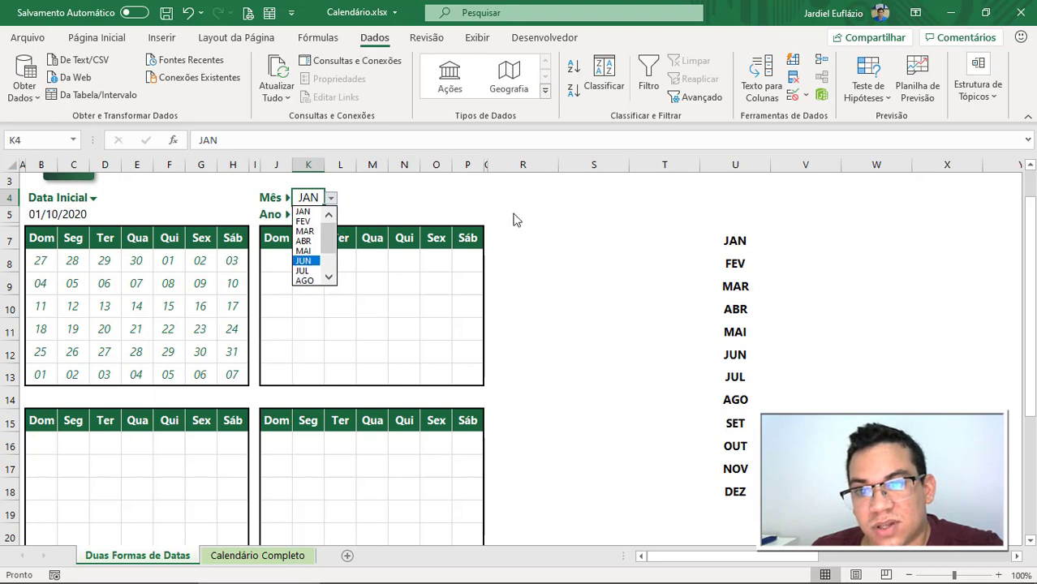
{"action": "left_click", "coordinate": [659, 241]}
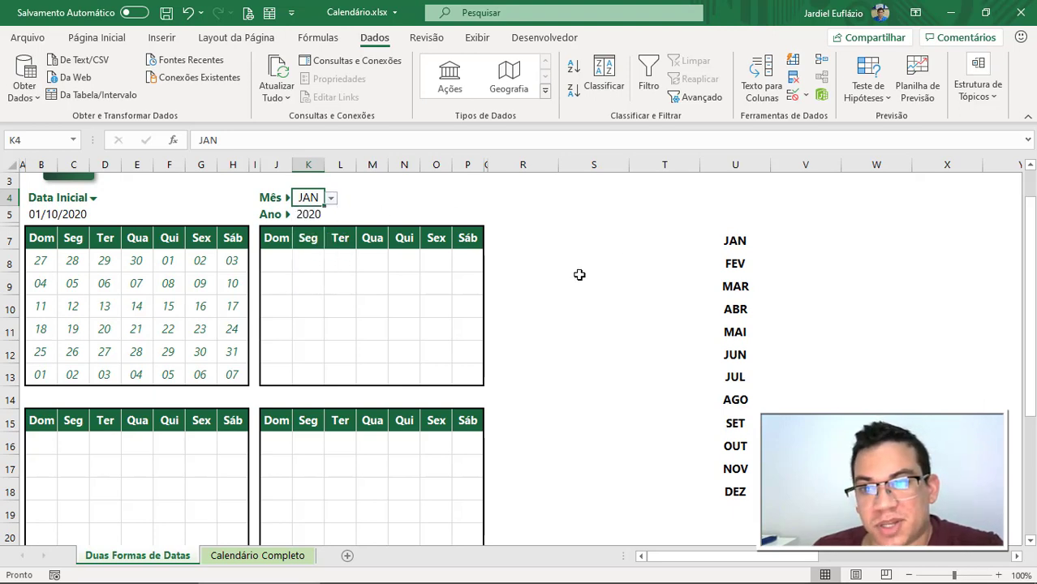
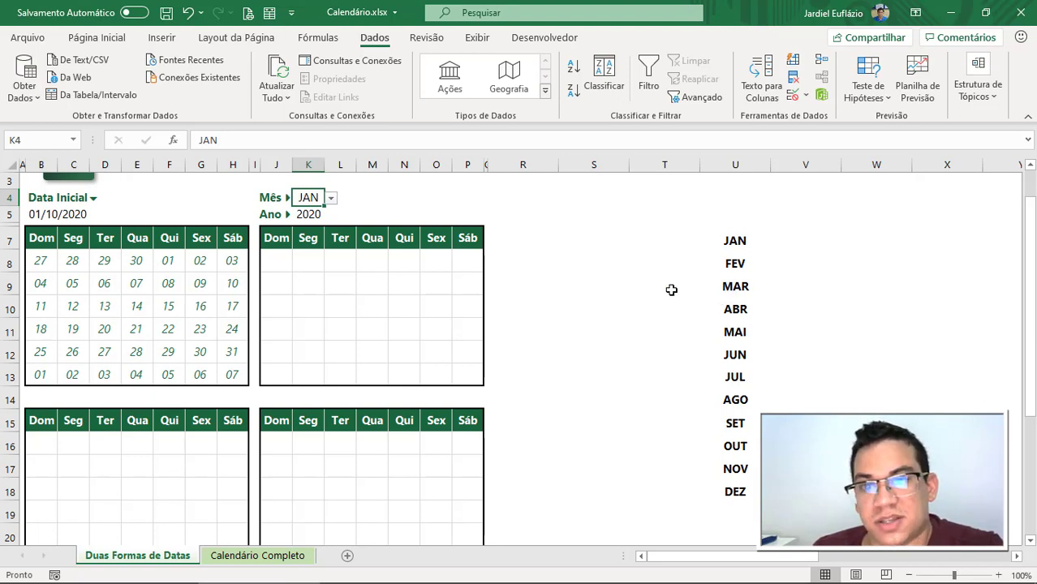
Step: Clear all data validation settings from the month cell K4
{"action": "left_click_drag", "start_coordinate": [743, 241], "coordinate": [742, 491]}
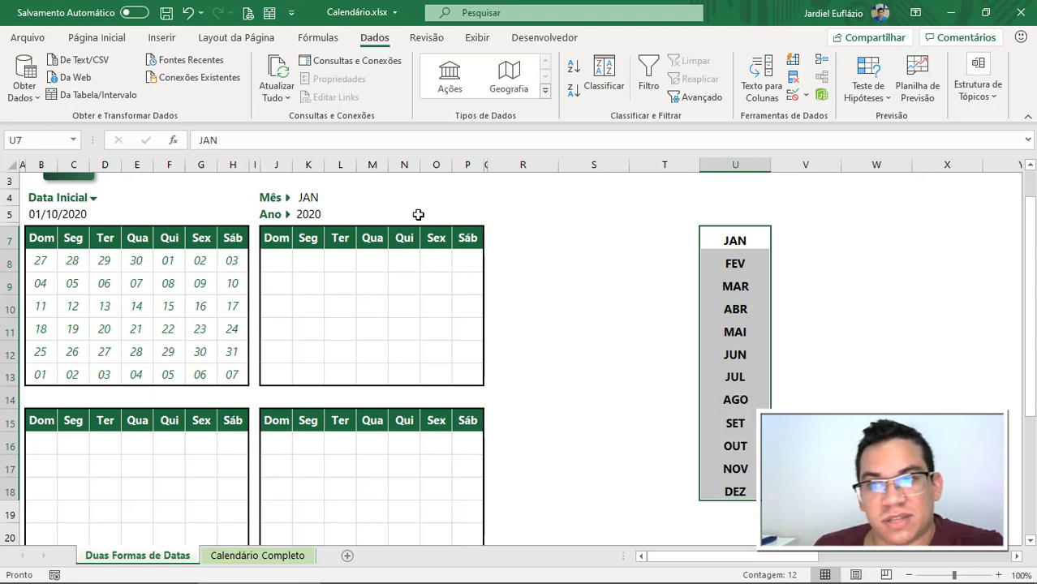
{"action": "left_click", "coordinate": [302, 198]}
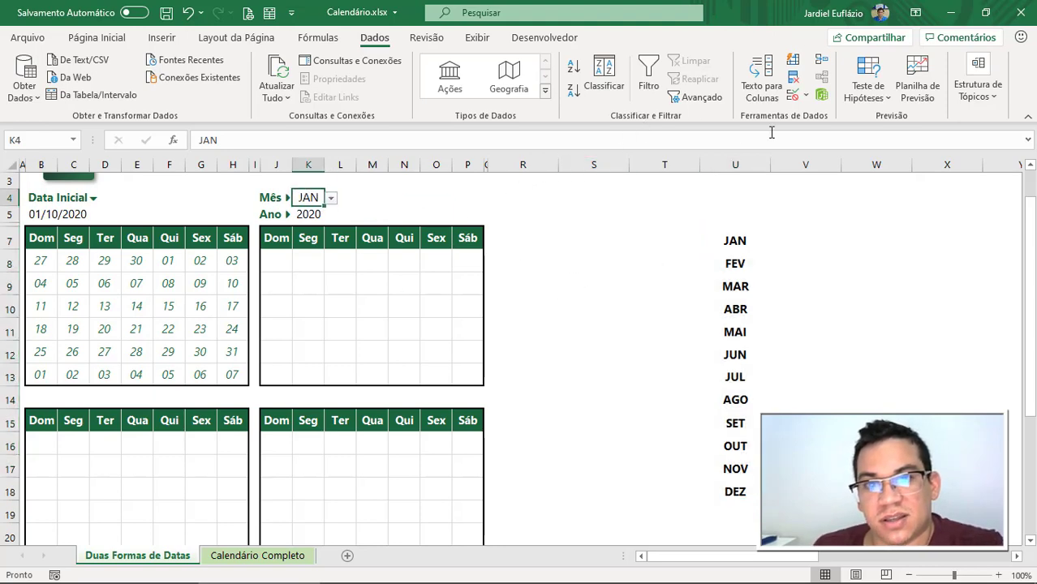
{"action": "left_click", "coordinate": [796, 96]}
{"action": "left_click", "coordinate": [388, 316]}
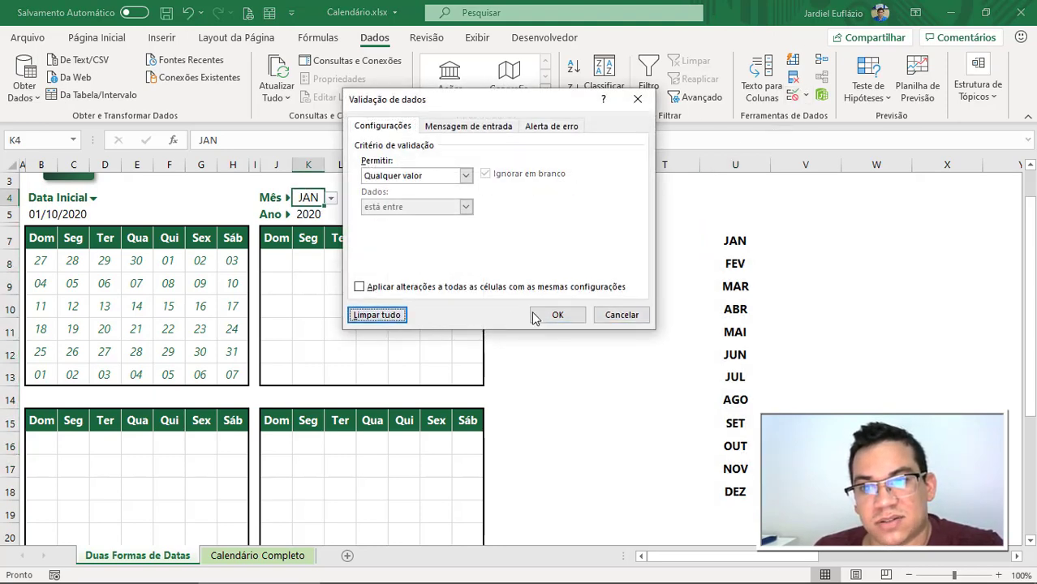
{"action": "left_click", "coordinate": [560, 316]}
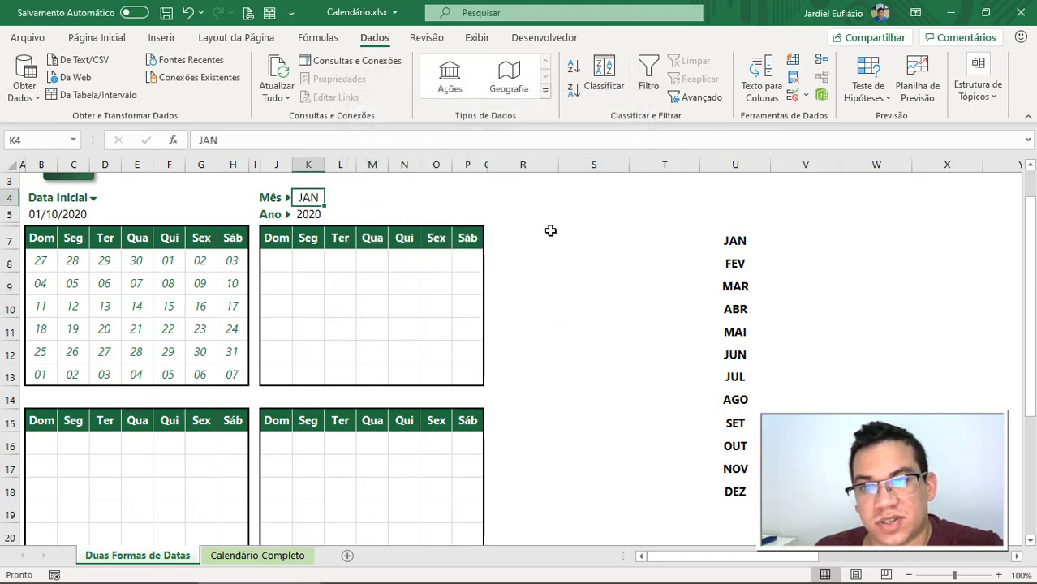
Step: Enter a formula in T7 referencing the months in U7:U18, with the reference converted to a constant array of the month abbreviations
{"action": "left_click_drag", "start_coordinate": [735, 242], "coordinate": [736, 487]}
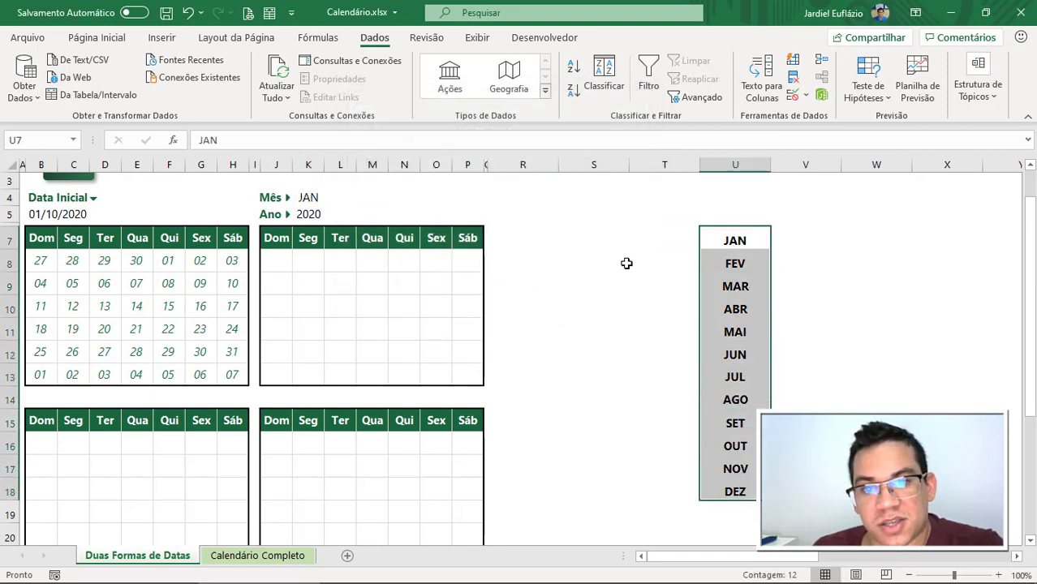
{"action": "left_click", "coordinate": [632, 237]}
{"action": "type", "text": "="}
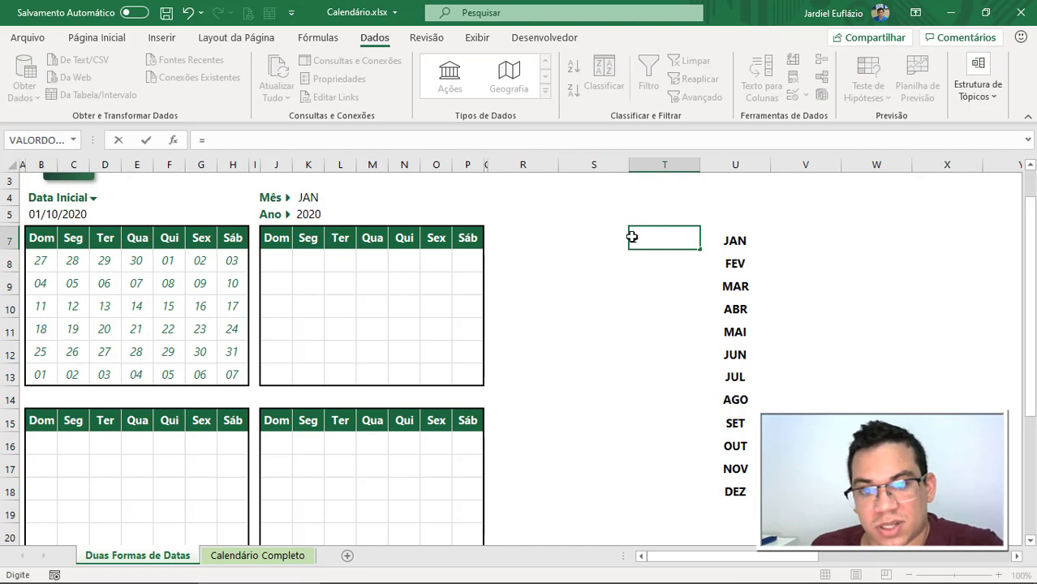
{"action": "key", "text": "Right"}
{"action": "key", "text": "Right"}
{"action": "key", "text": "Left"}
{"action": "key", "text": "ctrl+shift+Down"}
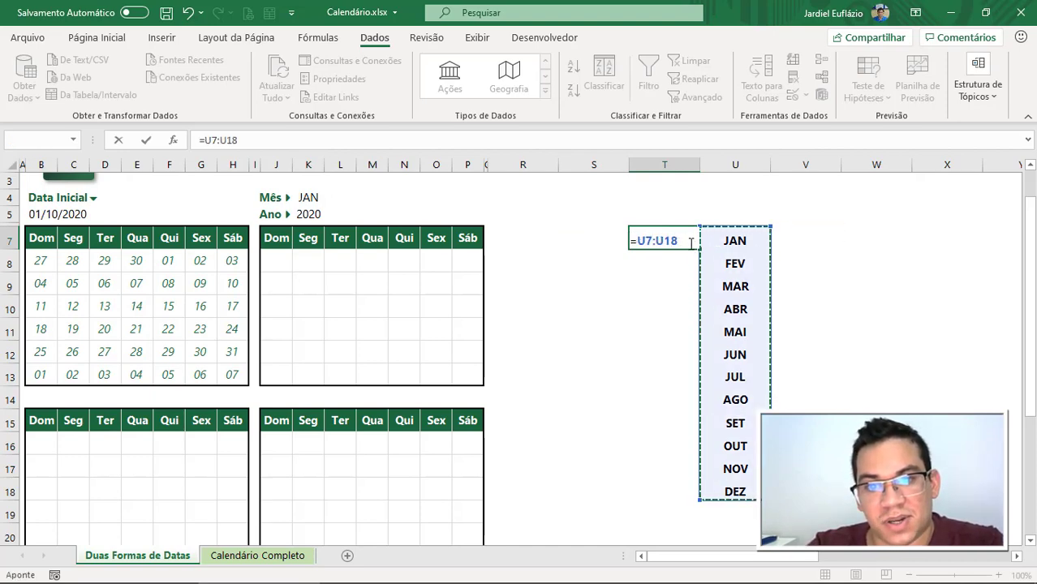
{"action": "key", "text": "F9"}
{"action": "left_click", "coordinate": [478, 237]}
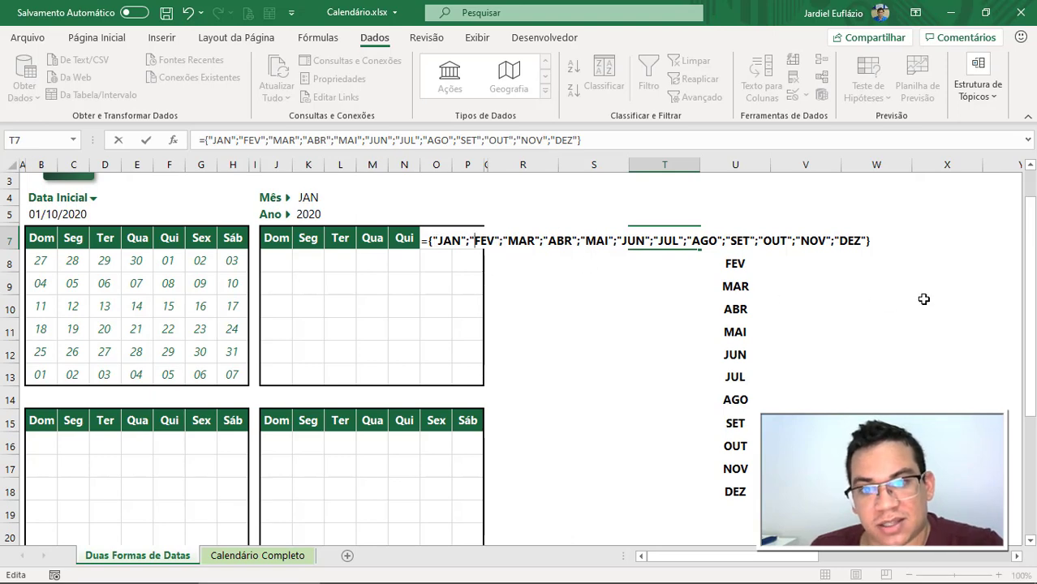
{"action": "key", "text": "Return"}
Step: Remove the equals sign and both curly braces from T7's formula, leaving the quoted, semicolon-separated months as plain text
{"action": "double_click", "coordinate": [668, 237]}
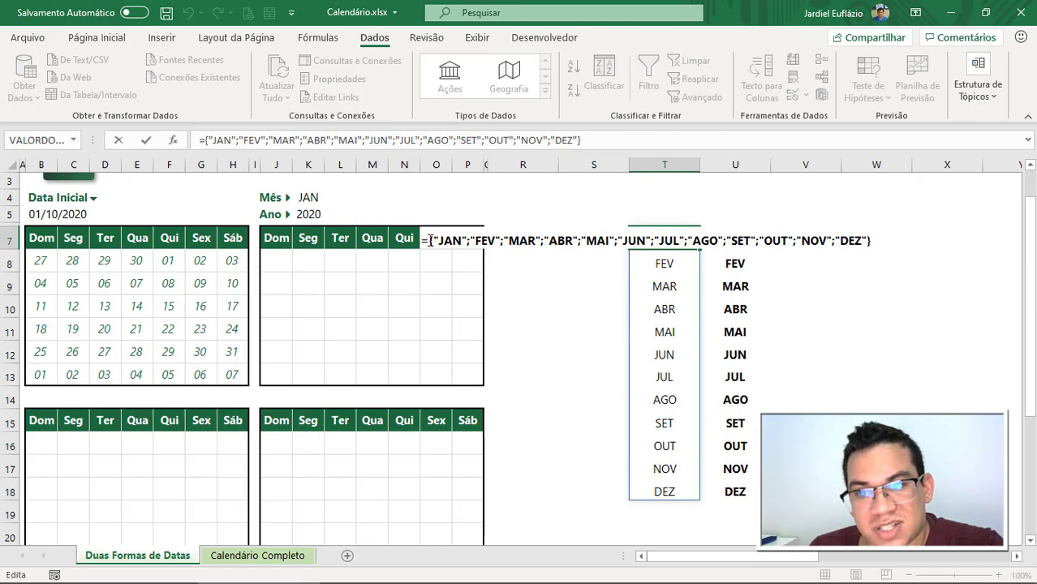
{"action": "left_click_drag", "start_coordinate": [431, 240], "coordinate": [407, 238]}
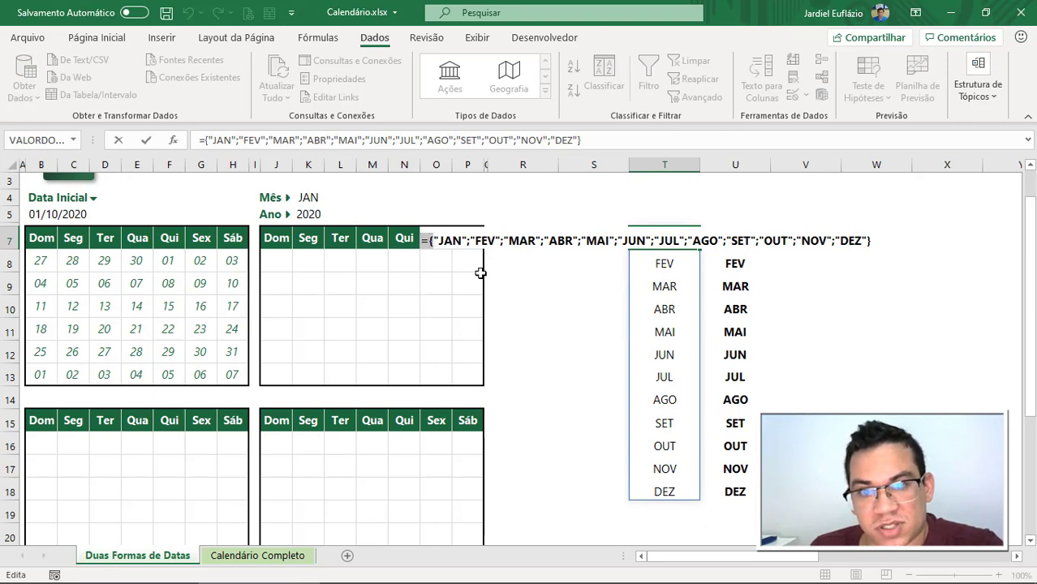
{"action": "key", "text": "Delete"}
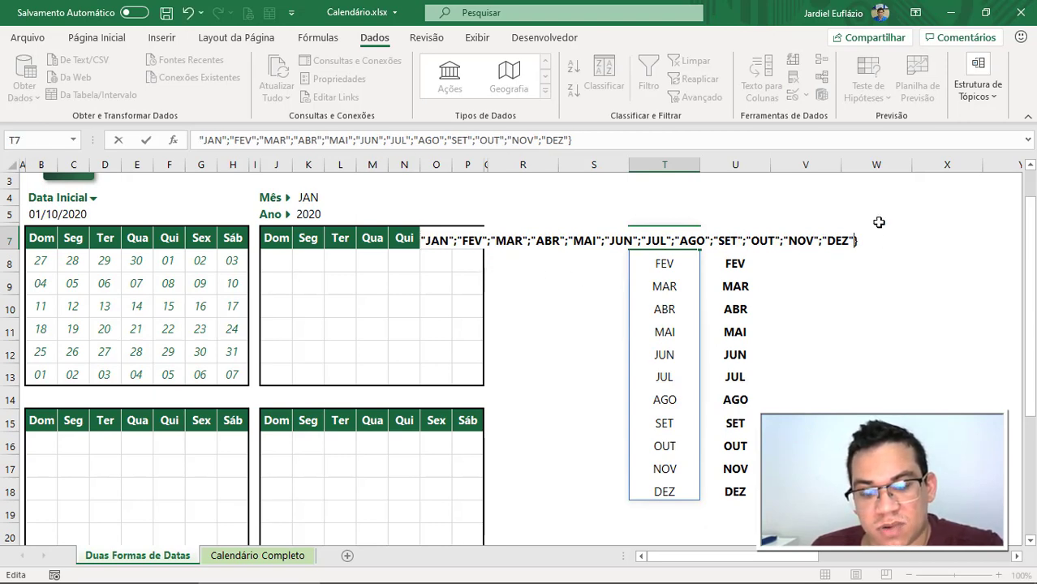
{"action": "key", "text": "BackSpace"}
{"action": "key", "text": "Return"}
Step: Left-align the month list text in T7
{"action": "left_click", "coordinate": [657, 242]}
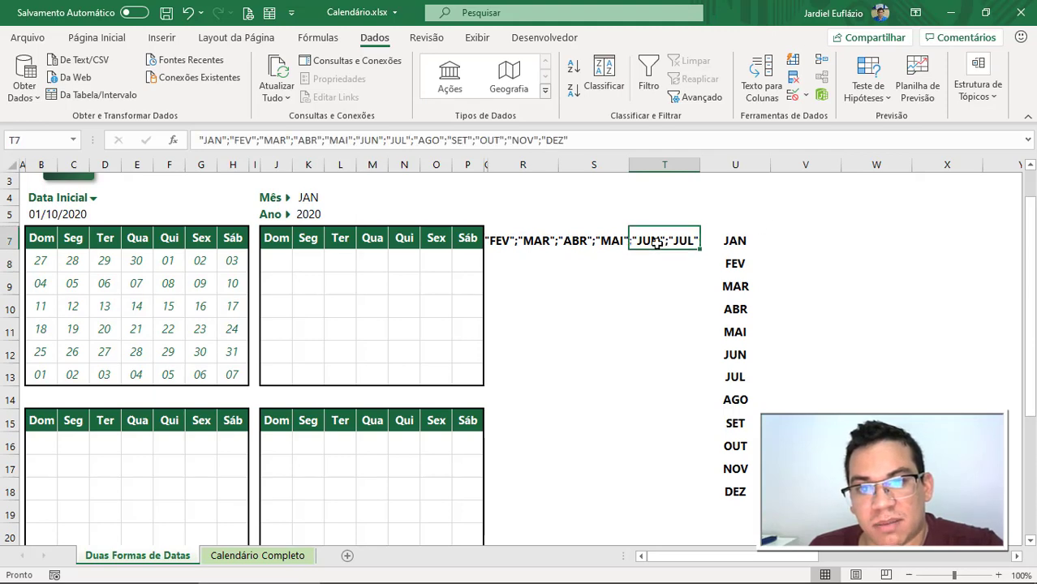
{"action": "left_click", "coordinate": [97, 38]}
{"action": "left_click", "coordinate": [286, 90]}
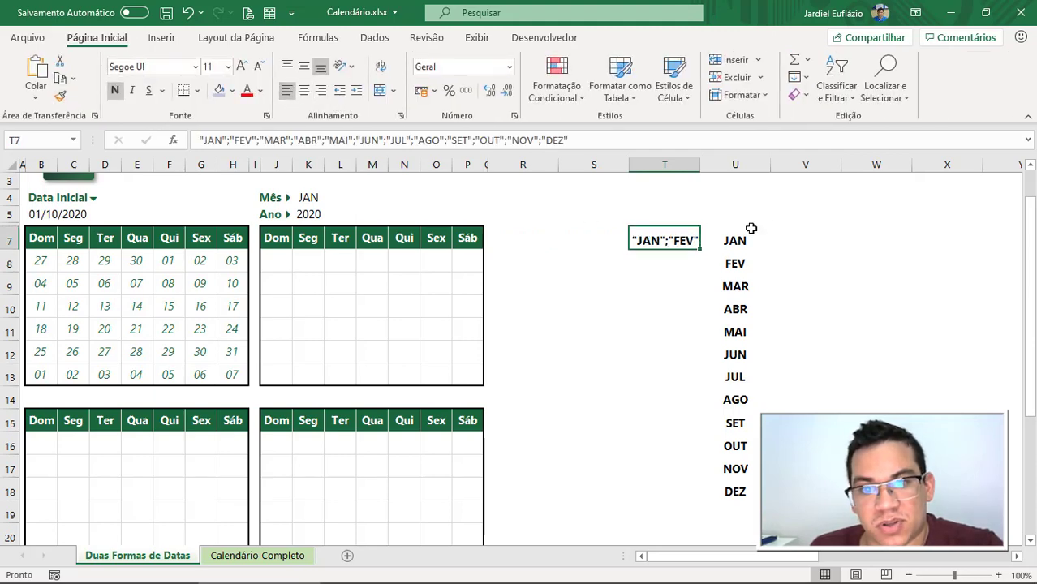
Step: Delete the month abbreviations from U7:U18 and bring the full text of T7 into view
{"action": "left_click_drag", "start_coordinate": [735, 240], "coordinate": [737, 487]}
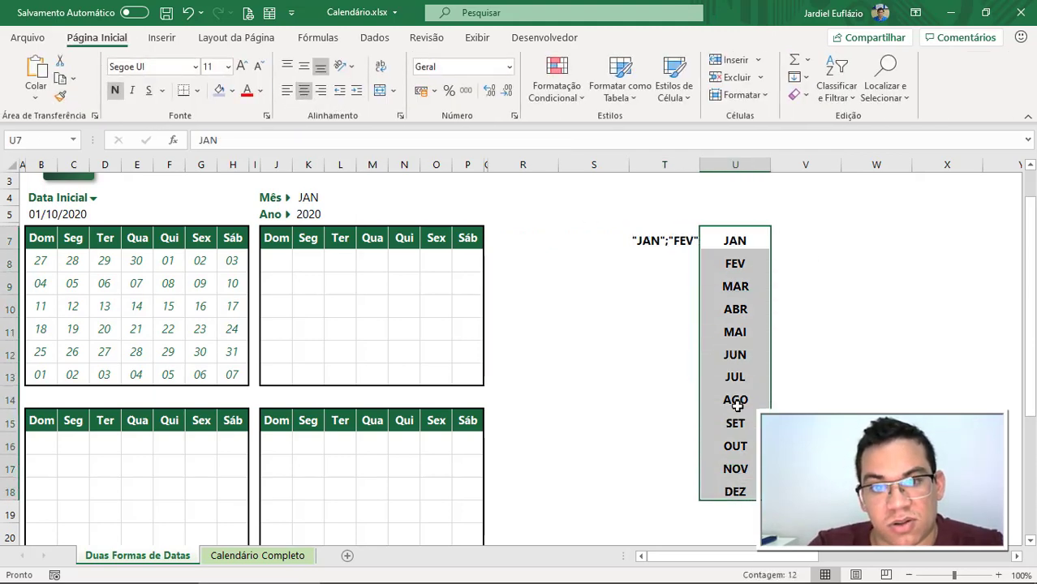
{"action": "key", "text": "Delete"}
{"action": "left_click", "coordinate": [755, 319]}
{"action": "left_click", "coordinate": [694, 246]}
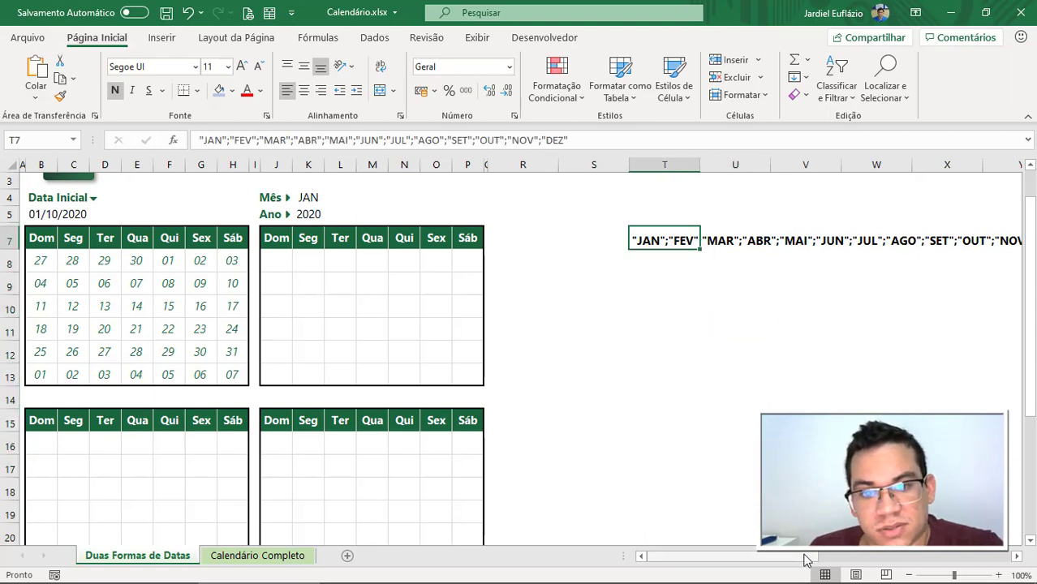
{"action": "scroll", "coordinate": [806, 560], "scroll_direction": "right", "scroll_amount": 3}
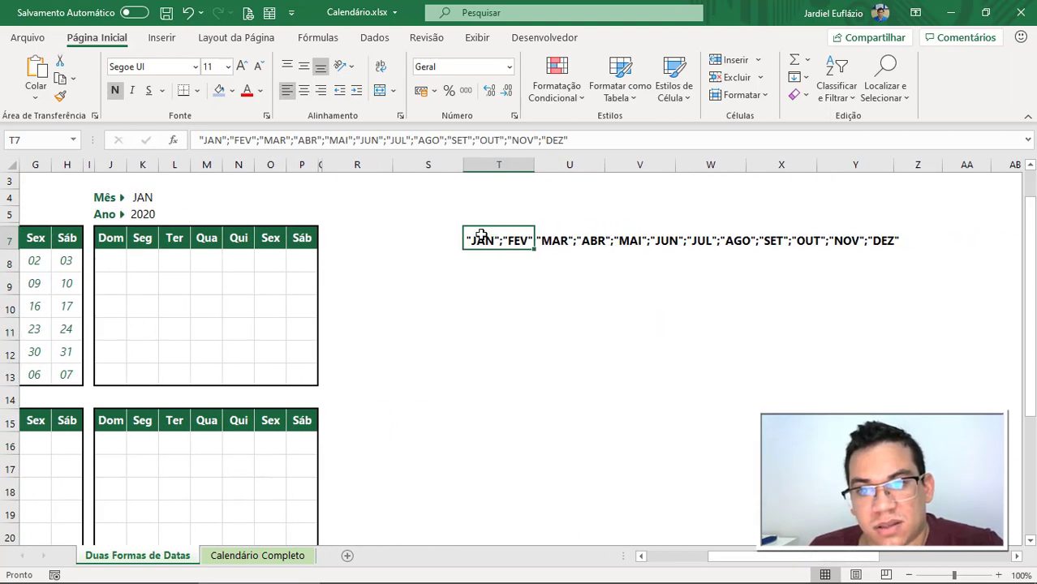
Step: Remove all the double quotation marks from the month list in T7 by replacing them with nothing
{"action": "left_click_drag", "start_coordinate": [482, 236], "coordinate": [582, 278]}
{"action": "key", "text": "ctrl+u"}
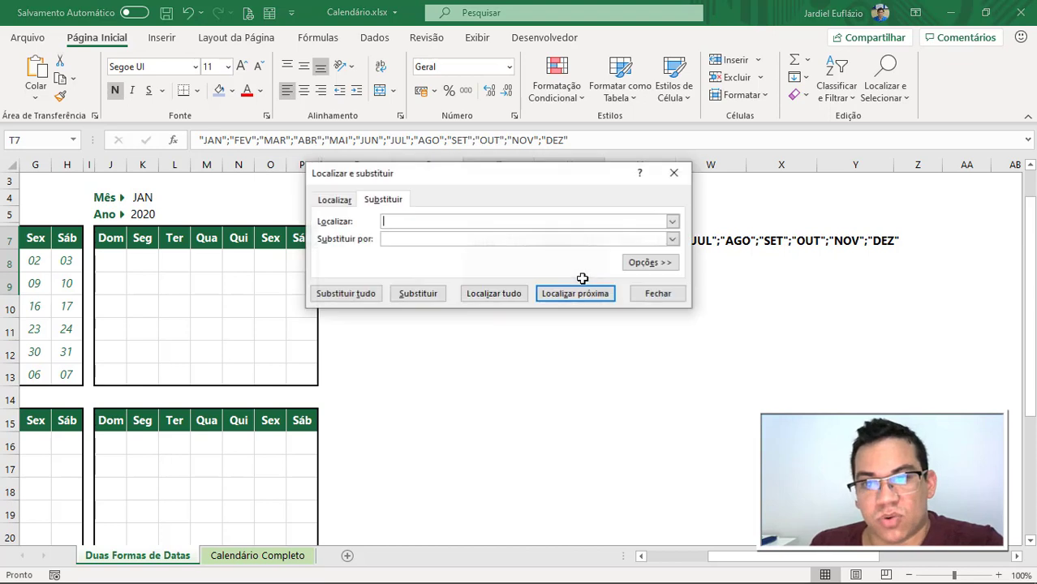
{"action": "left_click", "coordinate": [370, 295]}
{"action": "key", "text": "Return"}
{"action": "key", "text": "Escape"}
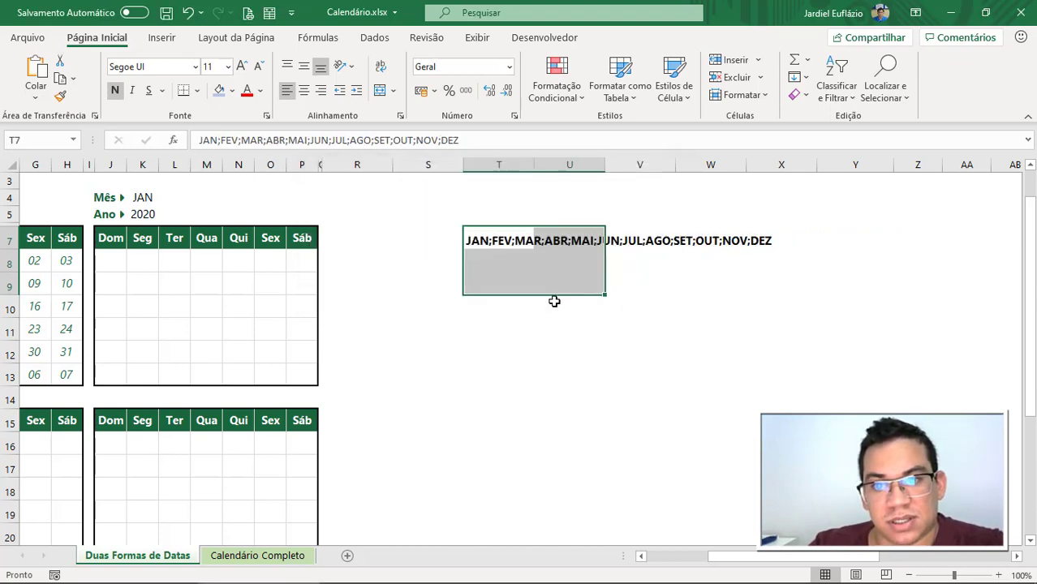
Step: Copy the whole semicolon-separated month text JAN to DEZ from inside cell T7
{"action": "double_click", "coordinate": [475, 240]}
{"action": "left_click_drag", "start_coordinate": [478, 140], "coordinate": [132, 121]}
{"action": "key", "text": "ctrl+c"}
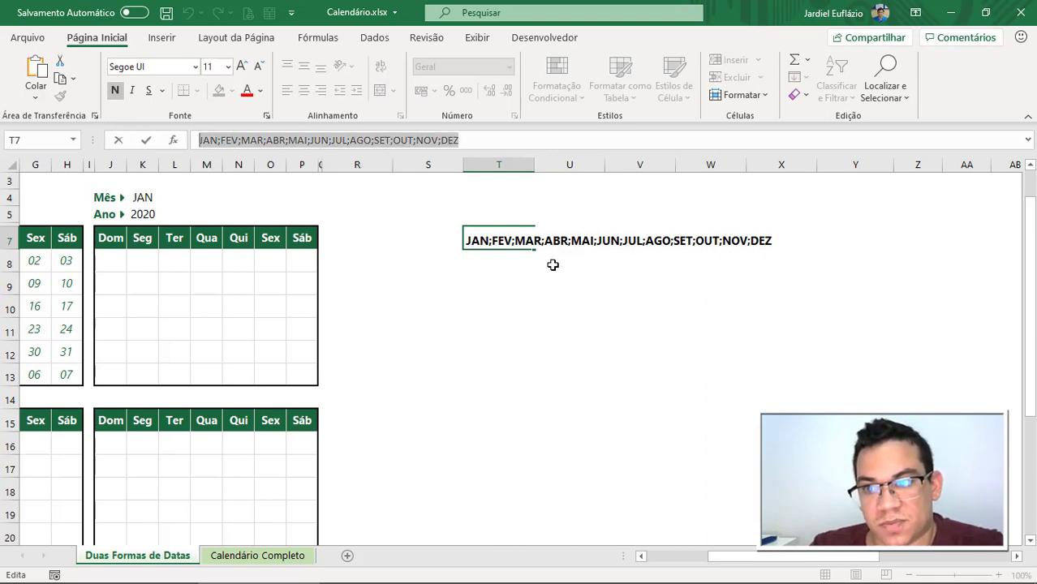
{"action": "key", "text": "Escape"}
Step: Add list data validation to month cell K4 with JAN;FEV;MAR;ABR;MAI;JUN;JUL;AGO;SET;OUT;NOV;DEZ as the source
{"action": "left_click", "coordinate": [145, 199]}
{"action": "left_click", "coordinate": [375, 37]}
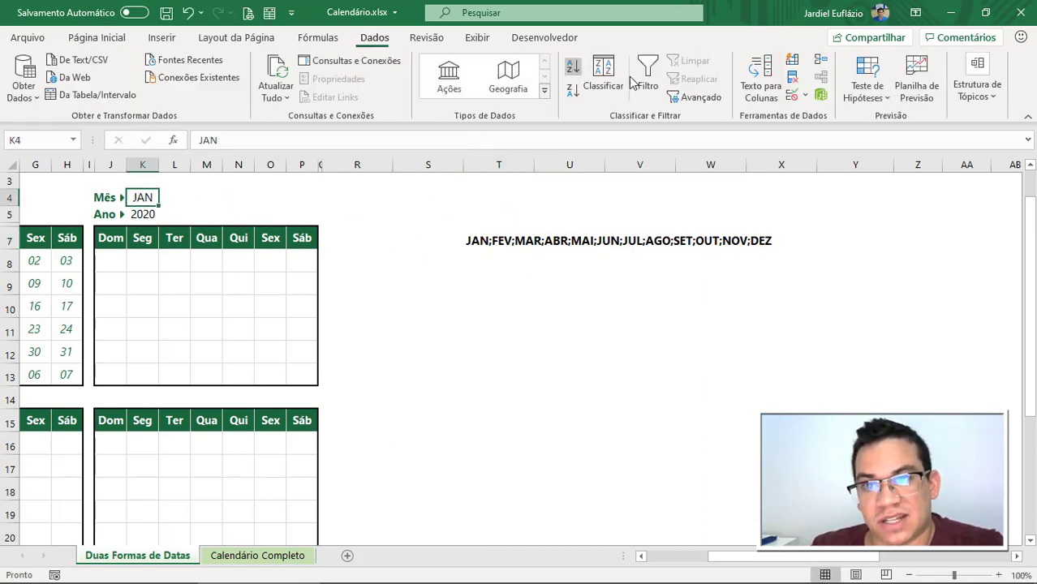
{"action": "left_click", "coordinate": [792, 95]}
{"action": "left_click", "coordinate": [414, 175]}
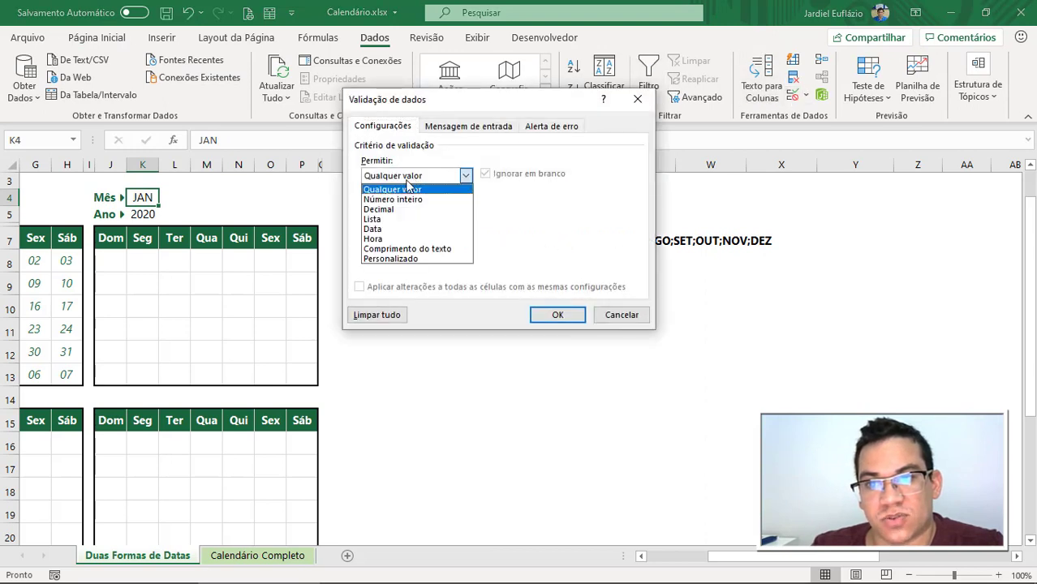
{"action": "left_click", "coordinate": [372, 220]}
{"action": "left_click", "coordinate": [402, 239]}
{"action": "key", "text": "ctrl+v"}
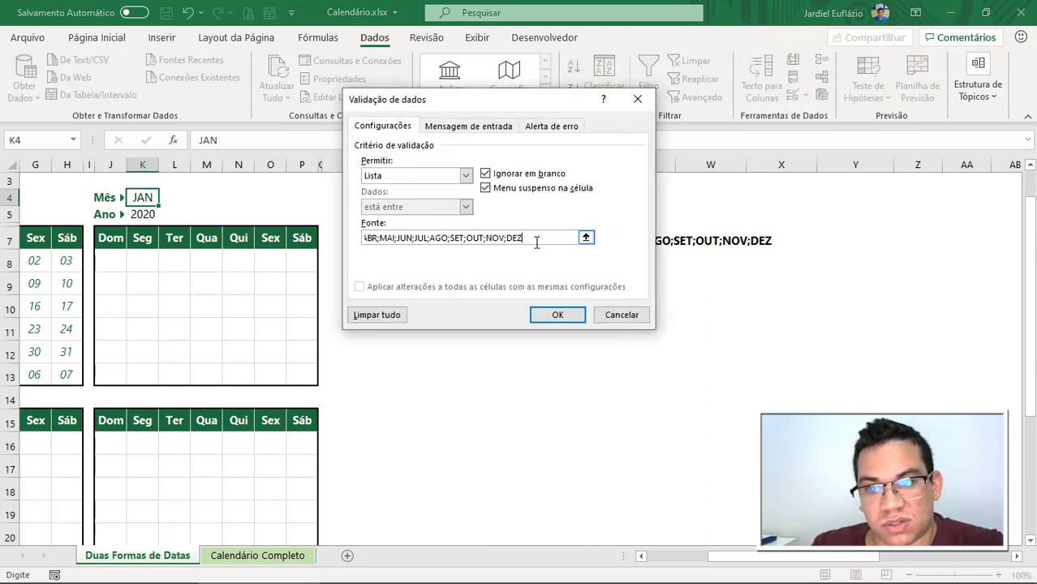
{"action": "left_click_drag", "start_coordinate": [537, 242], "coordinate": [289, 234]}
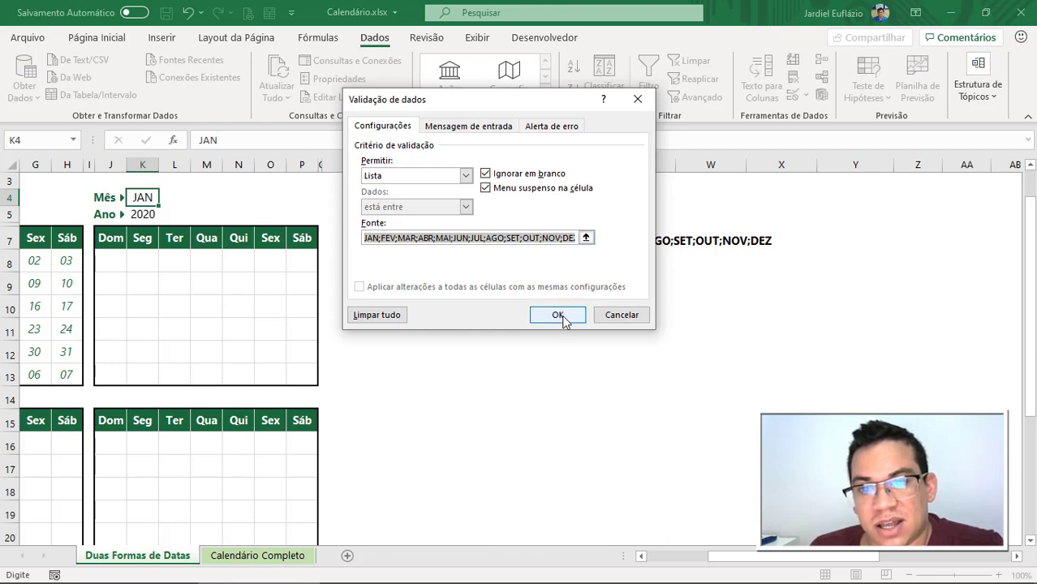
{"action": "left_click", "coordinate": [548, 317]}
Step: Delete the helper month list in T7 and check the choices offered by the dropdown in K4
{"action": "left_click", "coordinate": [483, 245]}
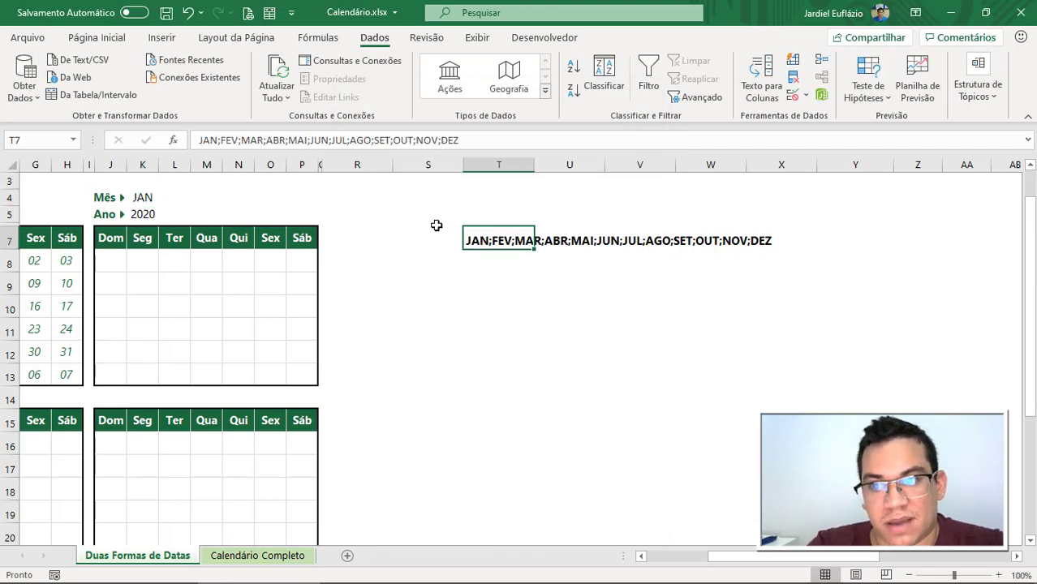
{"action": "key", "text": "Delete"}
{"action": "left_click", "coordinate": [151, 199]}
{"action": "left_click", "coordinate": [166, 200]}
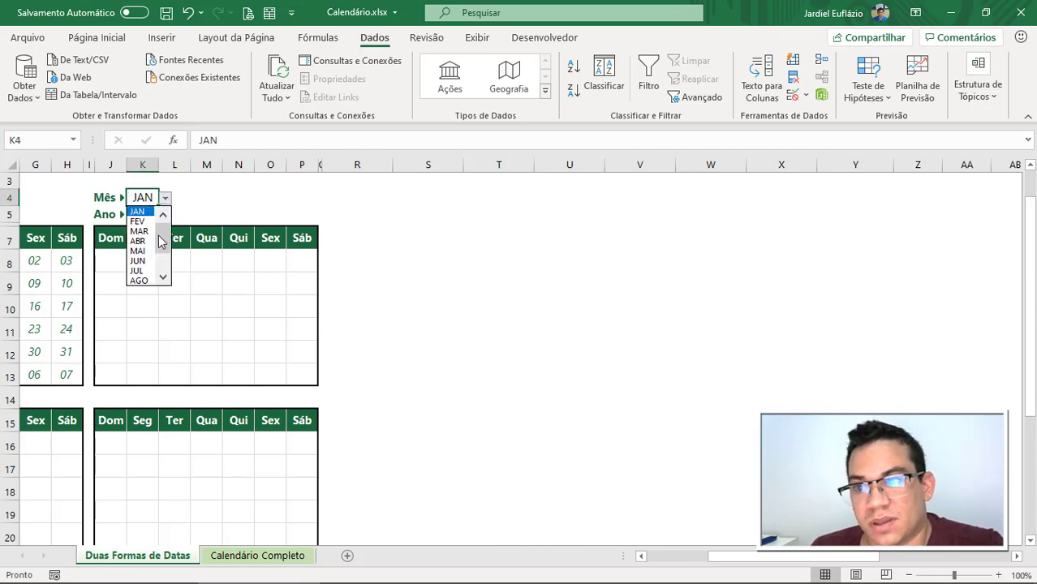
{"action": "left_click_drag", "start_coordinate": [161, 237], "coordinate": [170, 214]}
{"action": "key", "text": "Escape"}
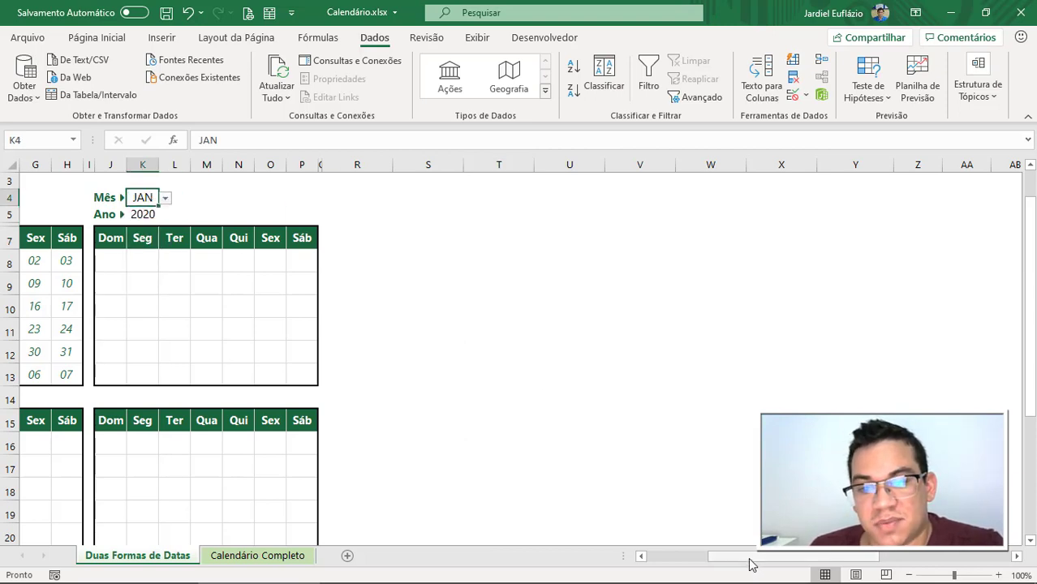
Step: Copy the SEQUÊNCIA formula from B8 and paste it as formula only into J8 of the second calendar
{"action": "left_click_drag", "start_coordinate": [750, 560], "coordinate": [615, 553]}
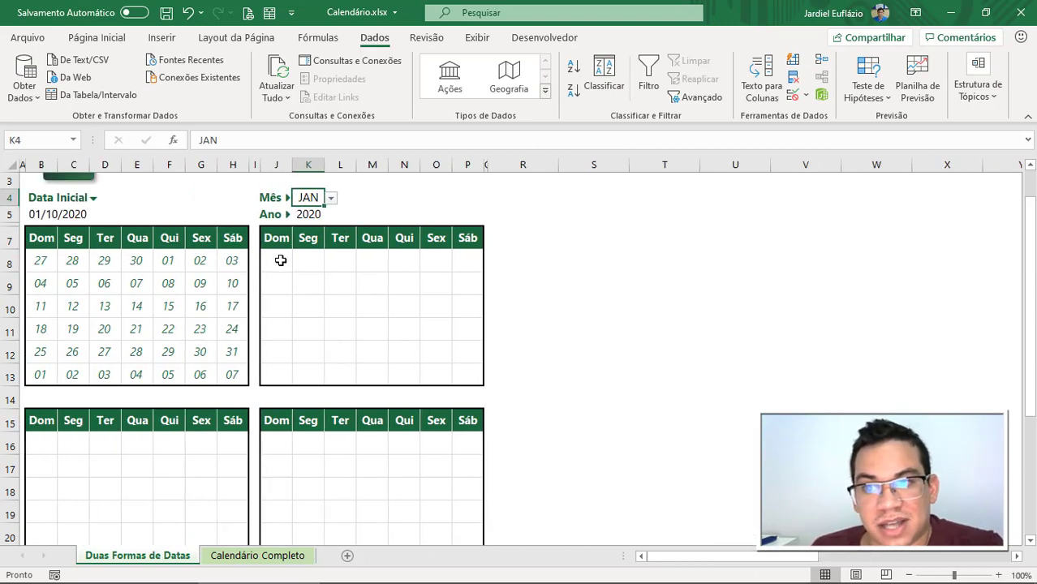
{"action": "left_click", "coordinate": [280, 259]}
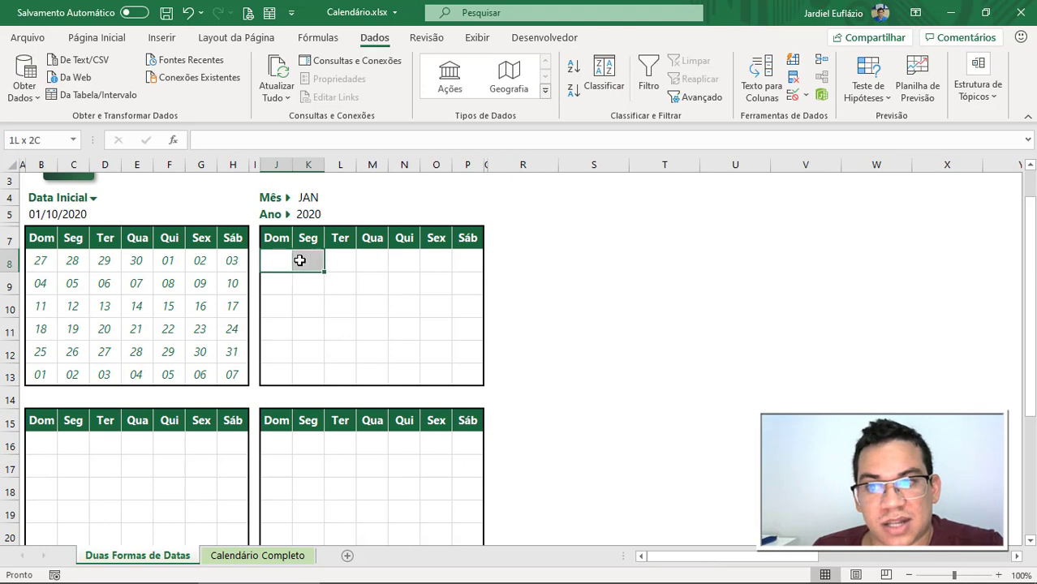
{"action": "left_click", "coordinate": [44, 265]}
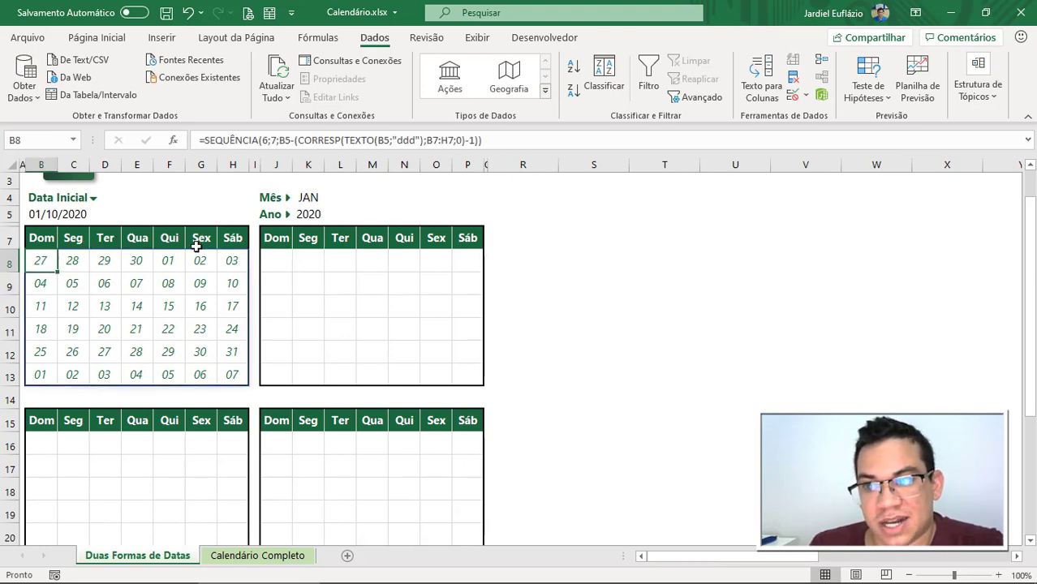
{"action": "key", "text": "ctrl+c"}
{"action": "right_click", "coordinate": [276, 263]}
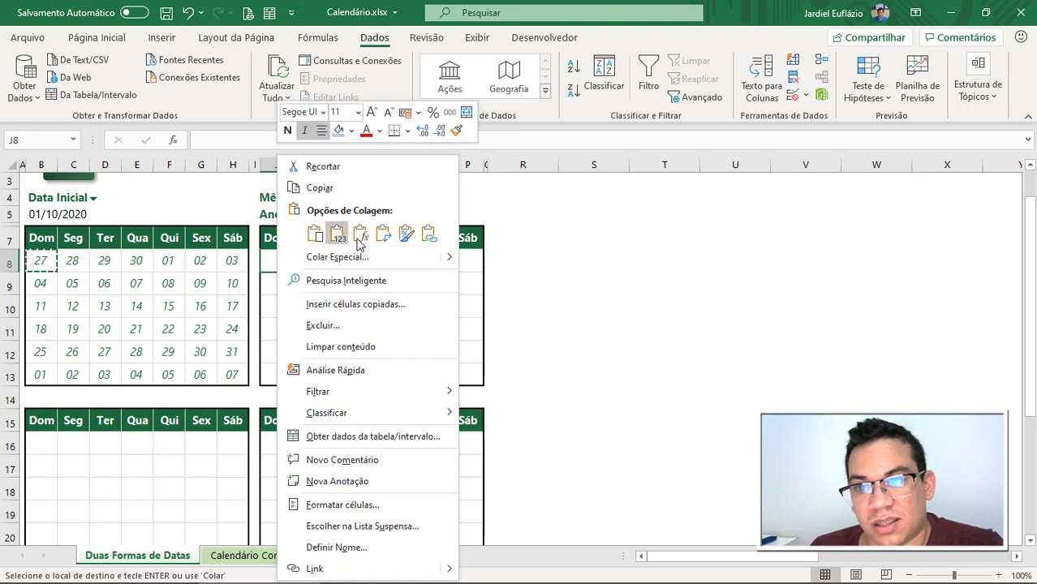
{"action": "left_click", "coordinate": [359, 236]}
{"action": "left_click", "coordinate": [436, 326]}
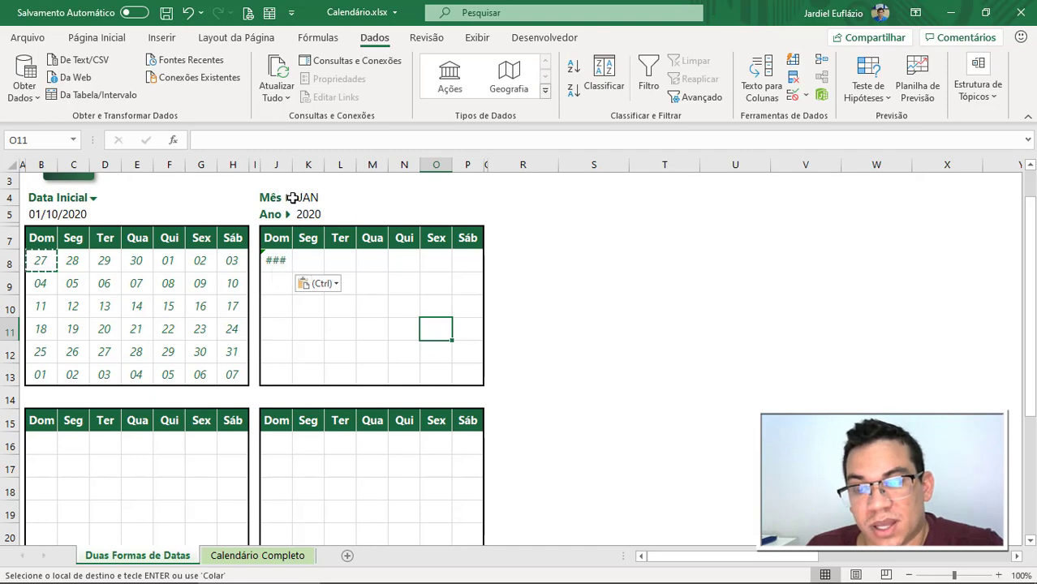
Step: Select JUL as the month in K4 of the second calendar
{"action": "scroll", "coordinate": [349, 207], "scroll_direction": "up", "scroll_amount": 1}
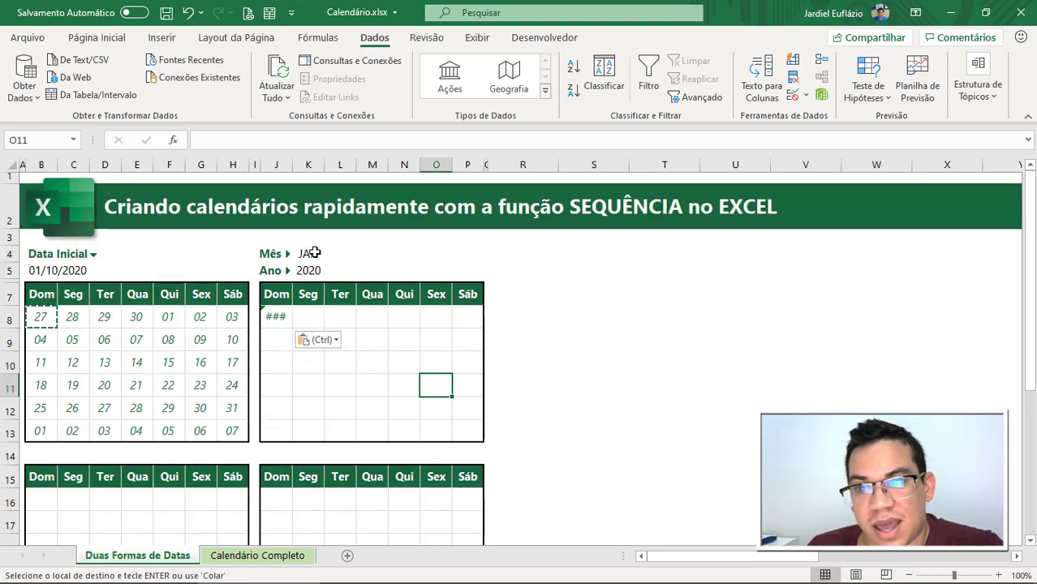
{"action": "left_click", "coordinate": [310, 254]}
{"action": "left_click", "coordinate": [309, 269]}
{"action": "left_click", "coordinate": [311, 253]}
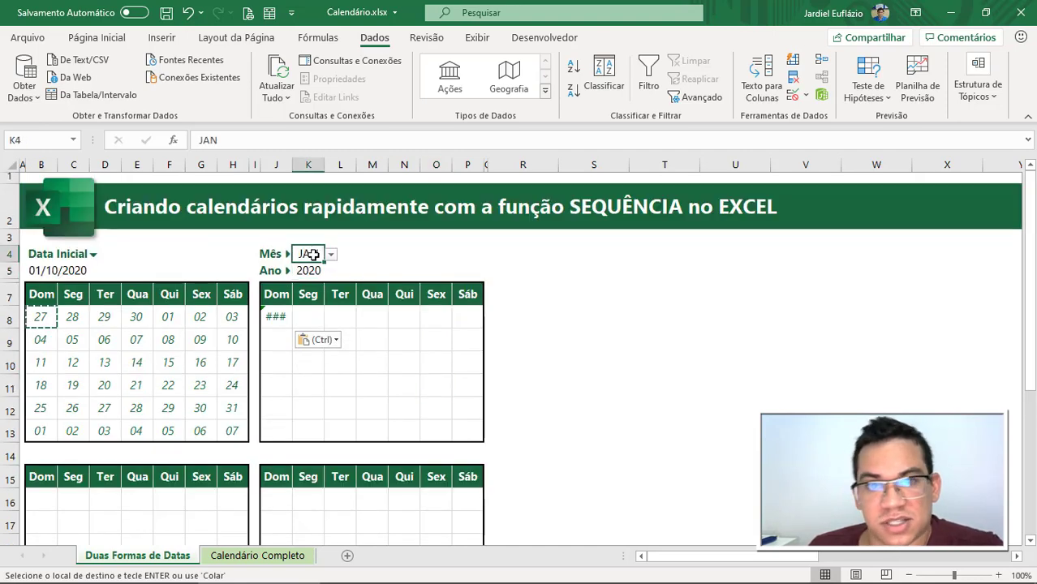
{"action": "left_click", "coordinate": [312, 271]}
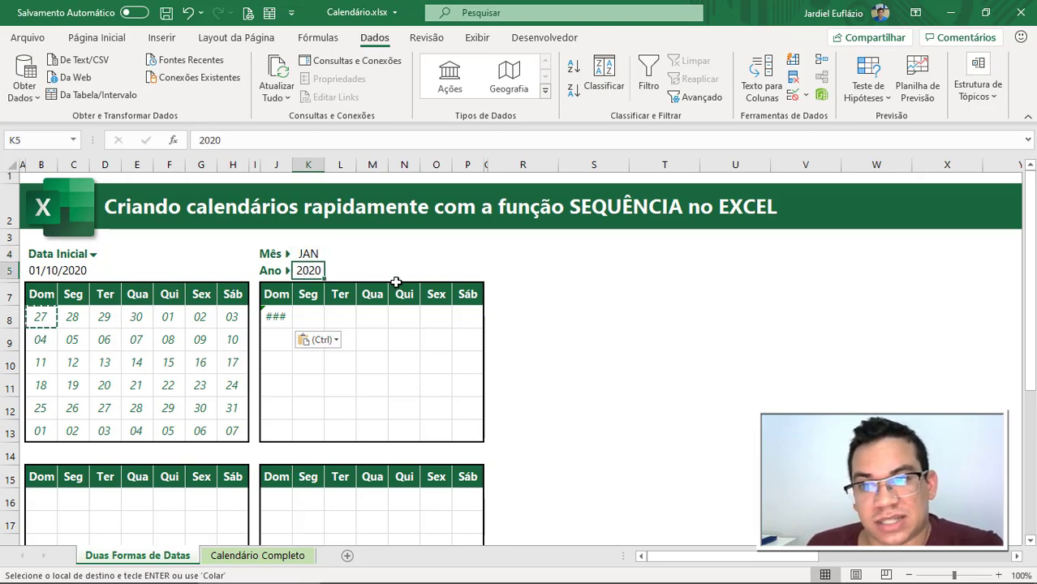
{"action": "left_click", "coordinate": [308, 253]}
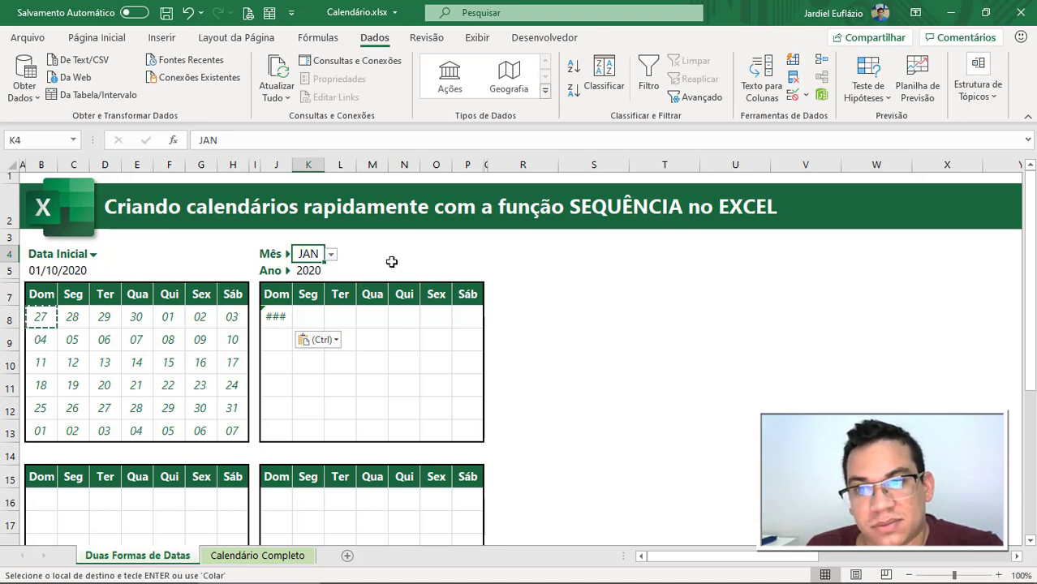
{"action": "left_click", "coordinate": [331, 254]}
{"action": "left_click", "coordinate": [305, 327]}
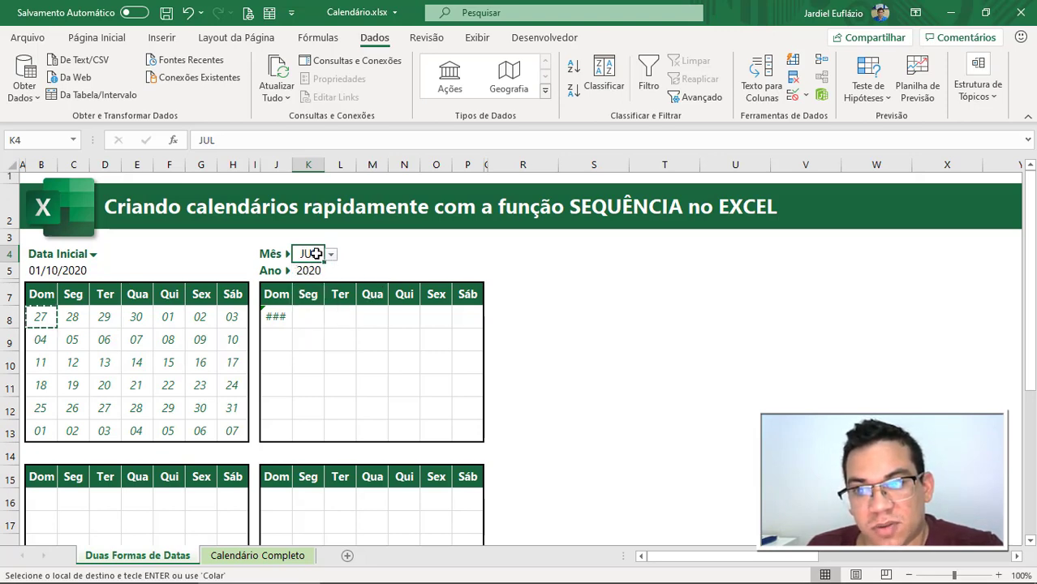
Step: Enter the test formula =DATA.VALOR(K4&K5) in cell S5 to combine month and year into a date
{"action": "left_click_drag", "start_coordinate": [311, 256], "coordinate": [309, 271]}
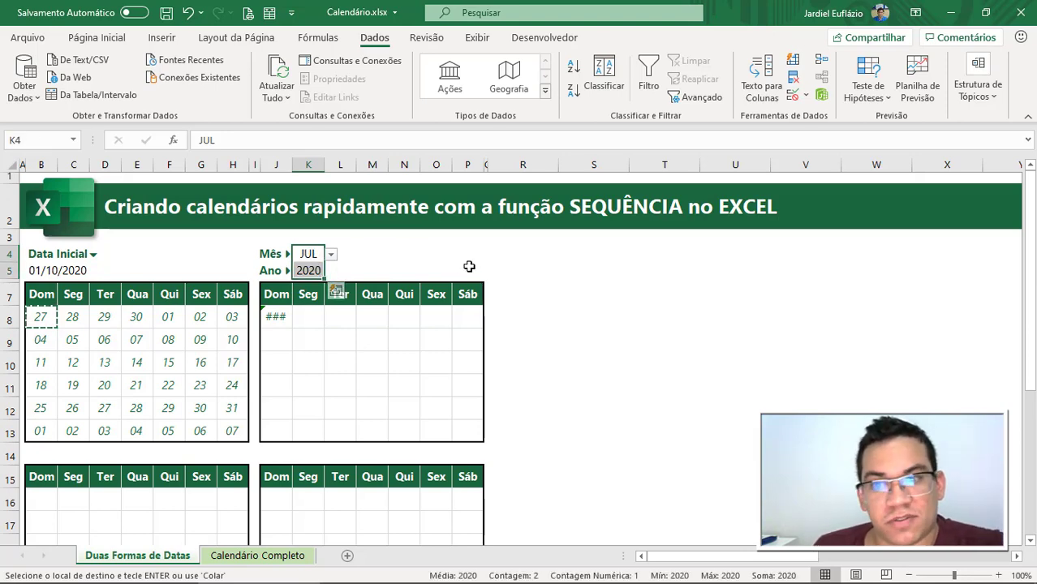
{"action": "left_click", "coordinate": [520, 270]}
{"action": "left_click", "coordinate": [593, 270]}
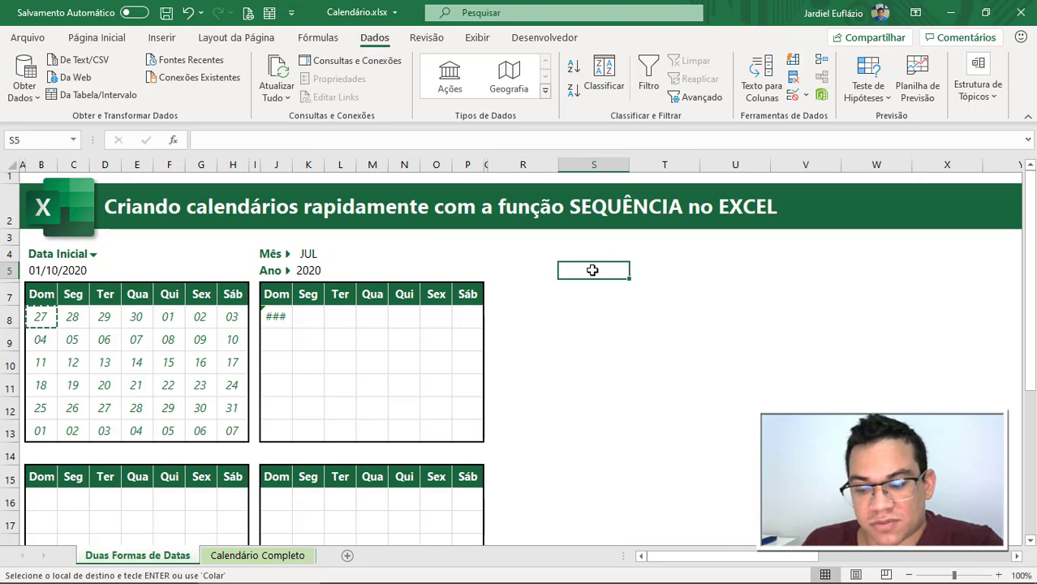
{"action": "type", "text": "=DATA"}
{"action": "key", "text": "Down"}
{"action": "key", "text": "Tab"}
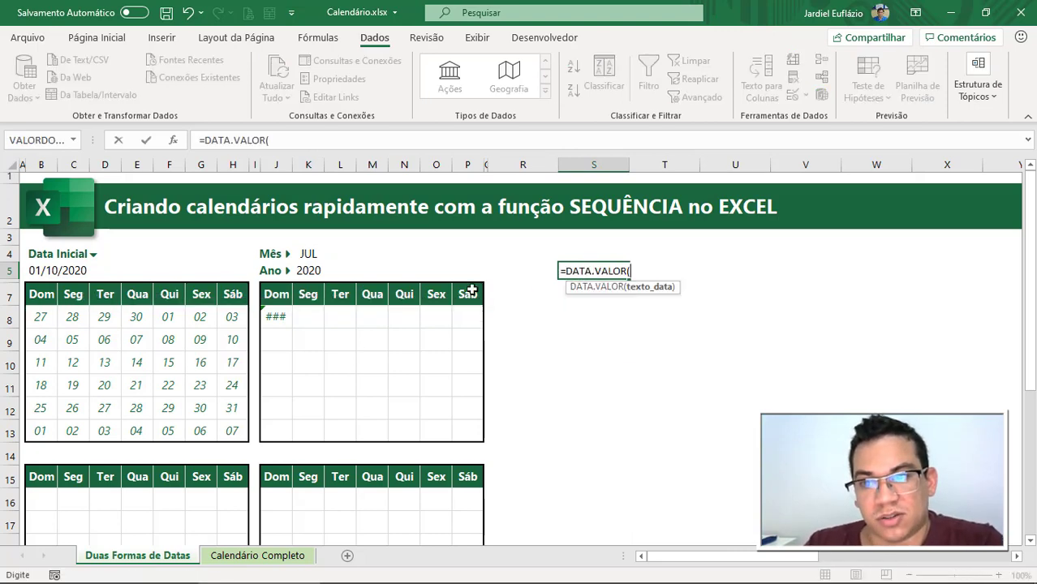
{"action": "left_click", "coordinate": [308, 254]}
{"action": "type", "text": "&"}
{"action": "left_click", "coordinate": [309, 270]}
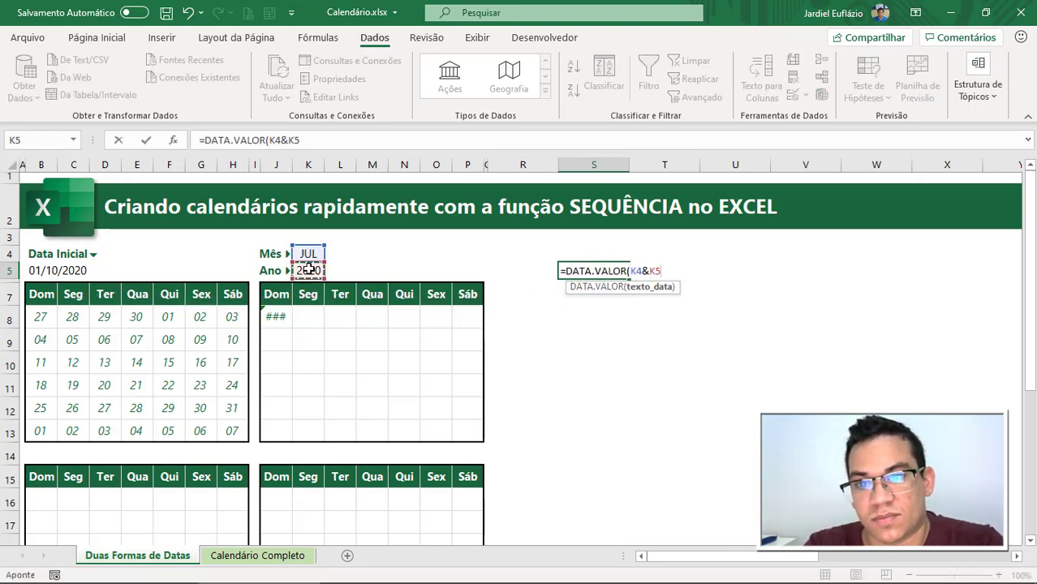
{"action": "key", "text": "Return"}
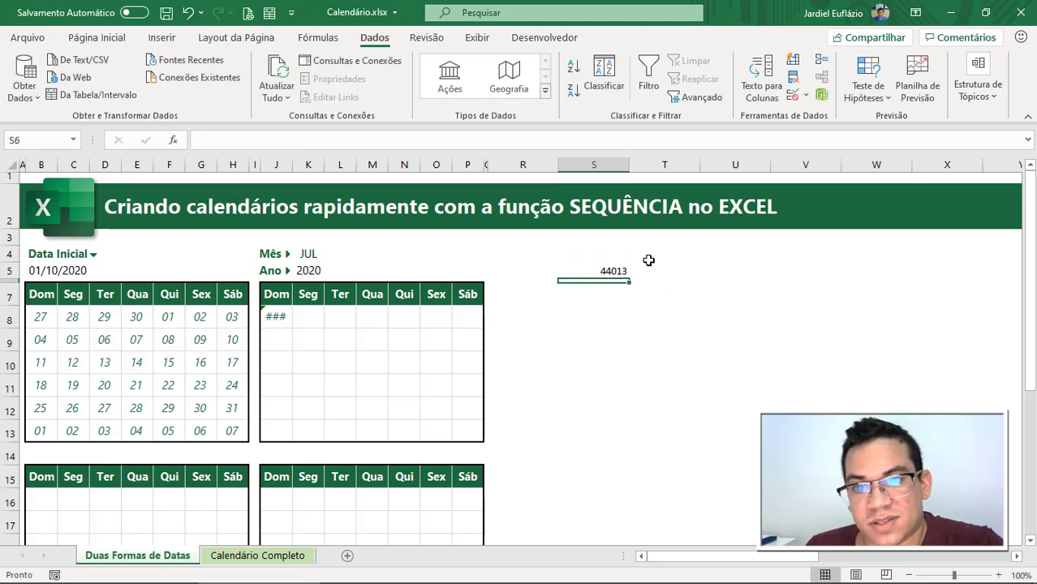
Step: Format the result in S5 as a short date
{"action": "left_click", "coordinate": [613, 271]}
{"action": "left_click", "coordinate": [96, 38]}
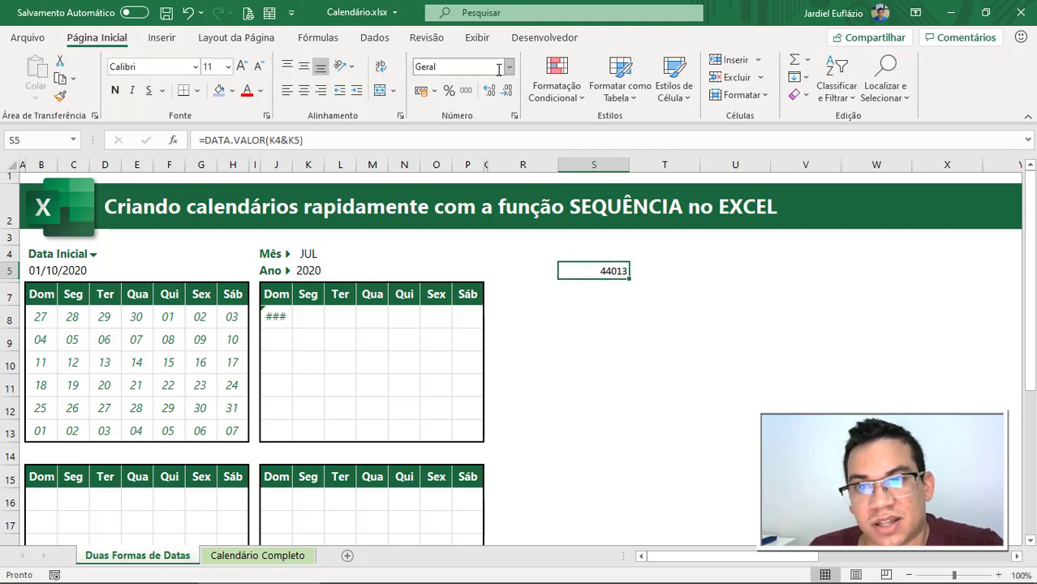
{"action": "left_click", "coordinate": [509, 67]}
{"action": "left_click", "coordinate": [518, 234]}
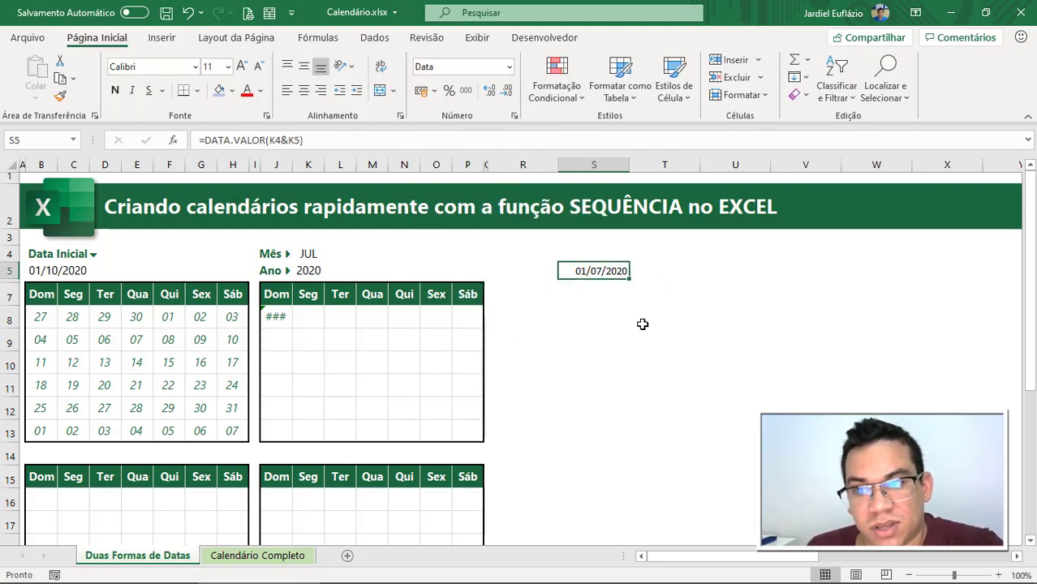
Step: Delete the test formula from S5
{"action": "left_click", "coordinate": [279, 318]}
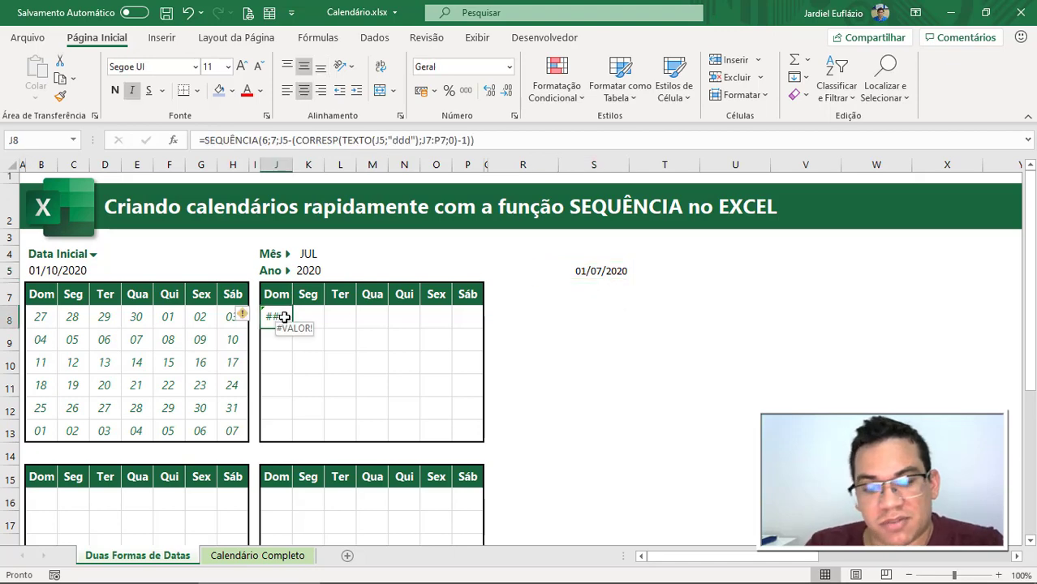
{"action": "left_click", "coordinate": [591, 271]}
{"action": "key", "text": "Delete"}
Step: Replace the start argument J5 in the SEQUÊNCIA formula in J8 with DATA.VALOR(K4&K5)
{"action": "double_click", "coordinate": [272, 315]}
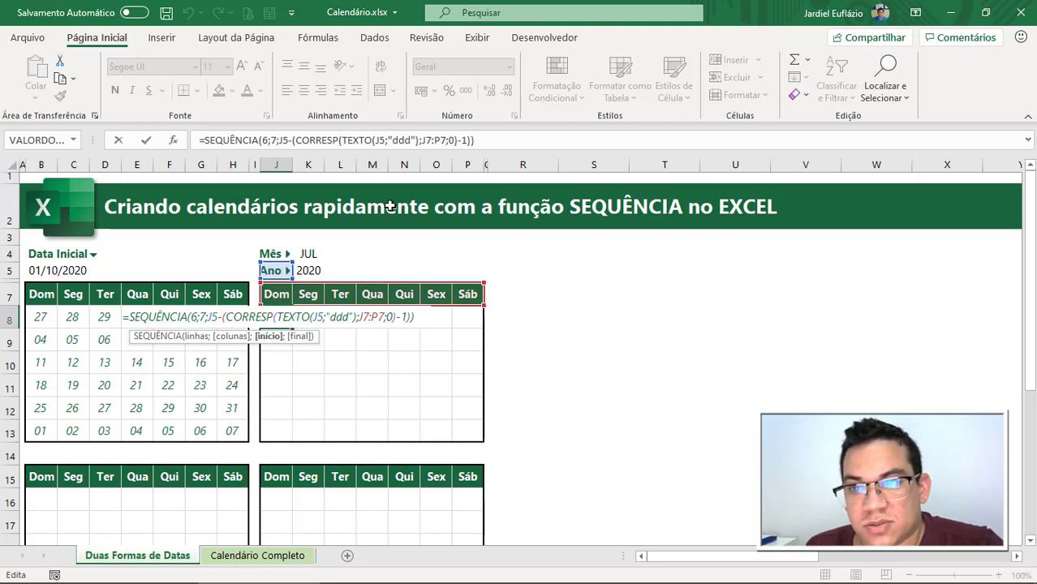
{"action": "left_click_drag", "start_coordinate": [401, 150], "coordinate": [369, 180]}
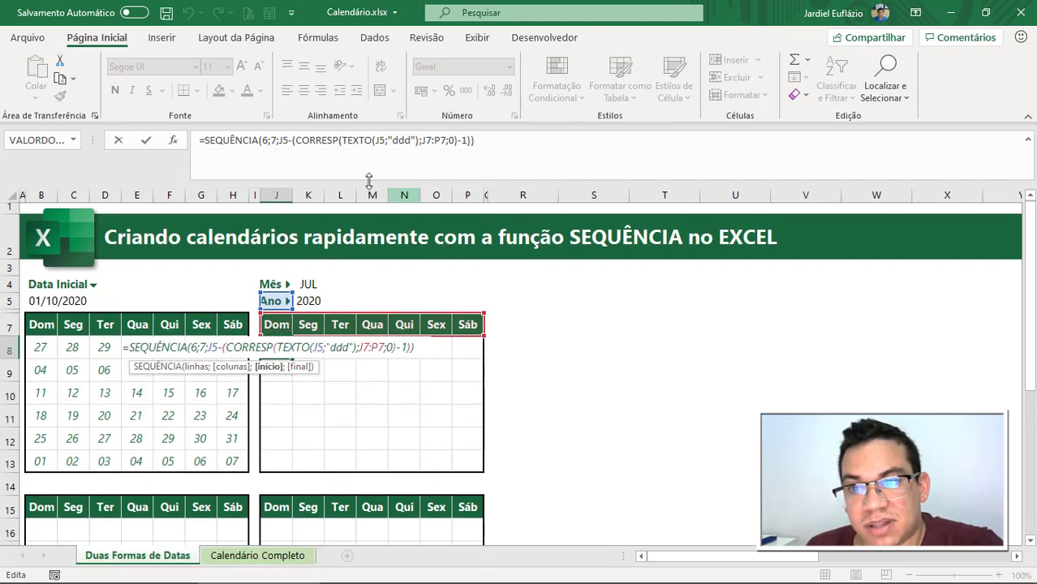
{"action": "left_click", "coordinate": [281, 141]}
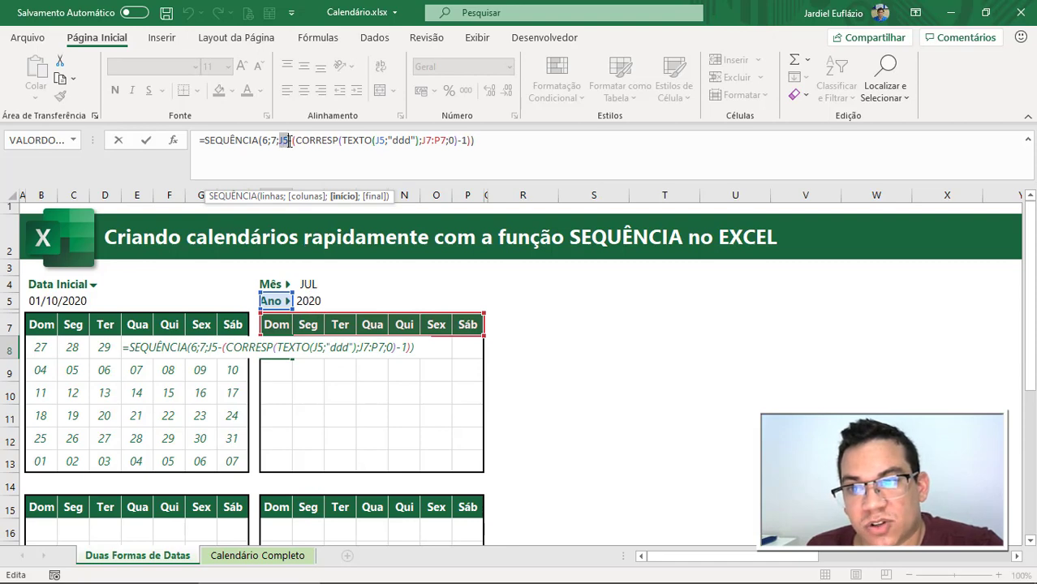
{"action": "type", "text": "DAT"}
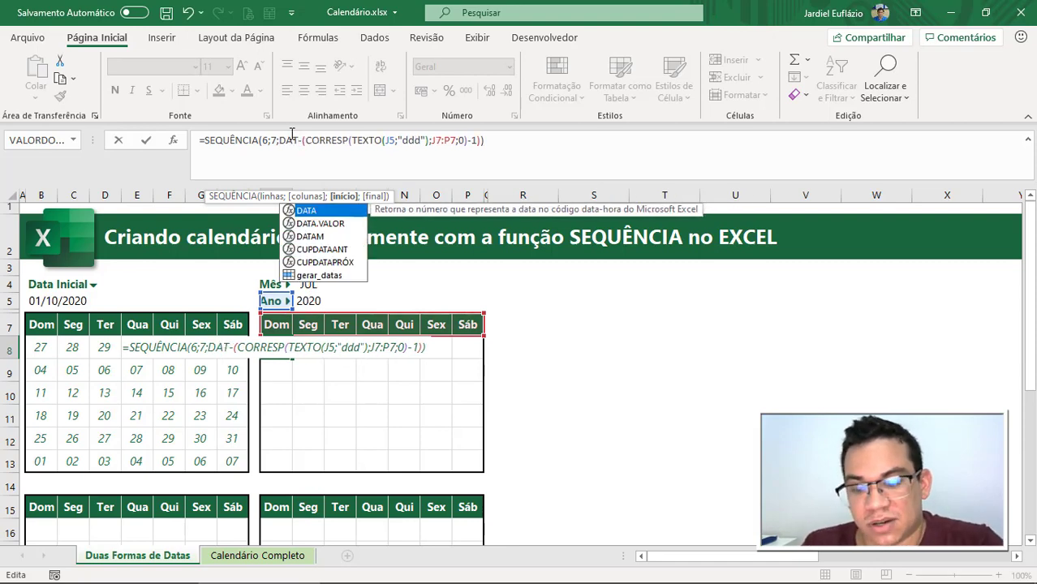
{"action": "key", "text": "Down"}
{"action": "key", "text": "Tab"}
{"action": "type", "text": ")"}
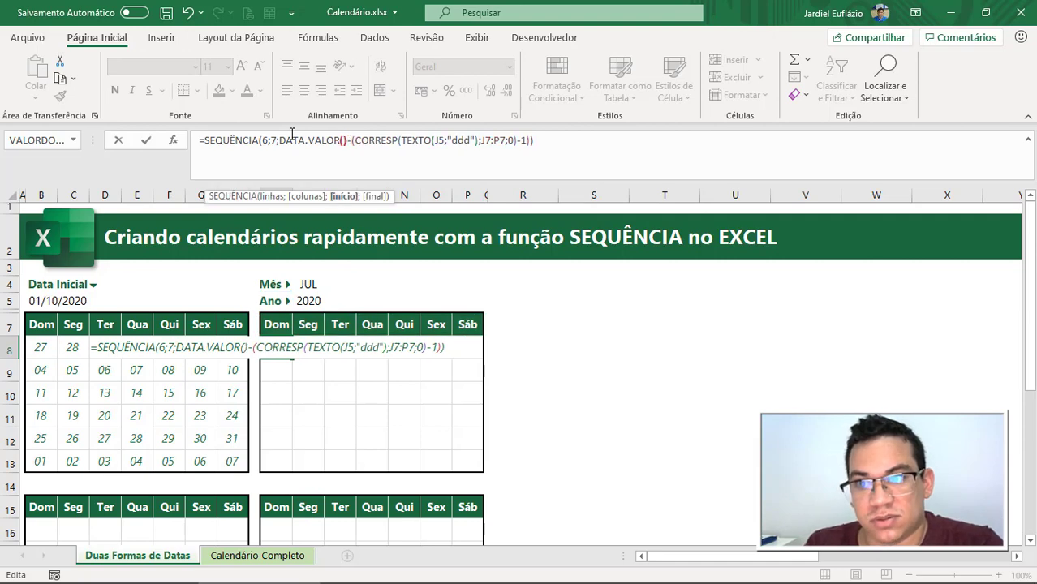
{"action": "left_click", "coordinate": [312, 280]}
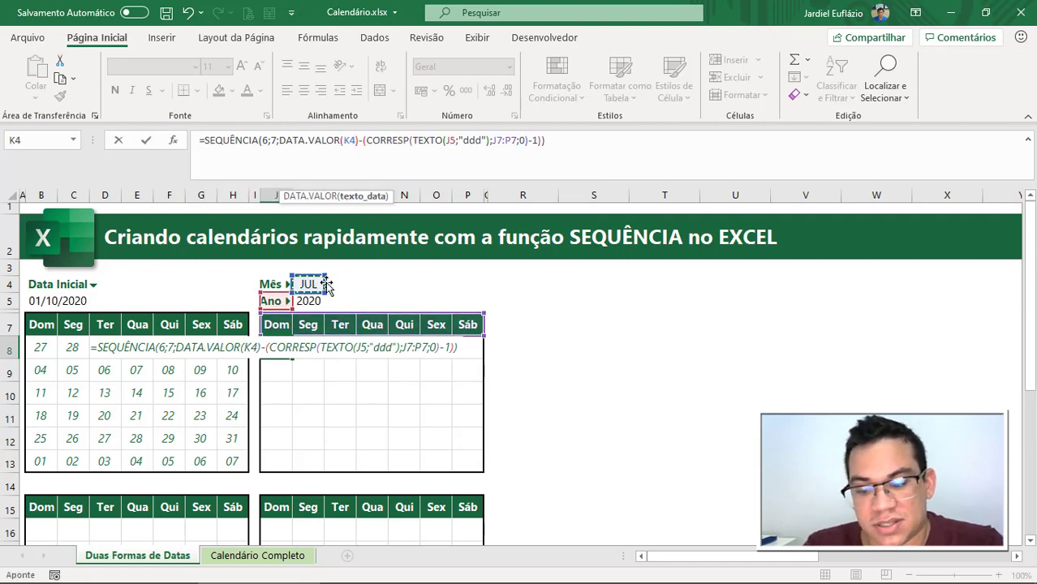
{"action": "type", "text": "&"}
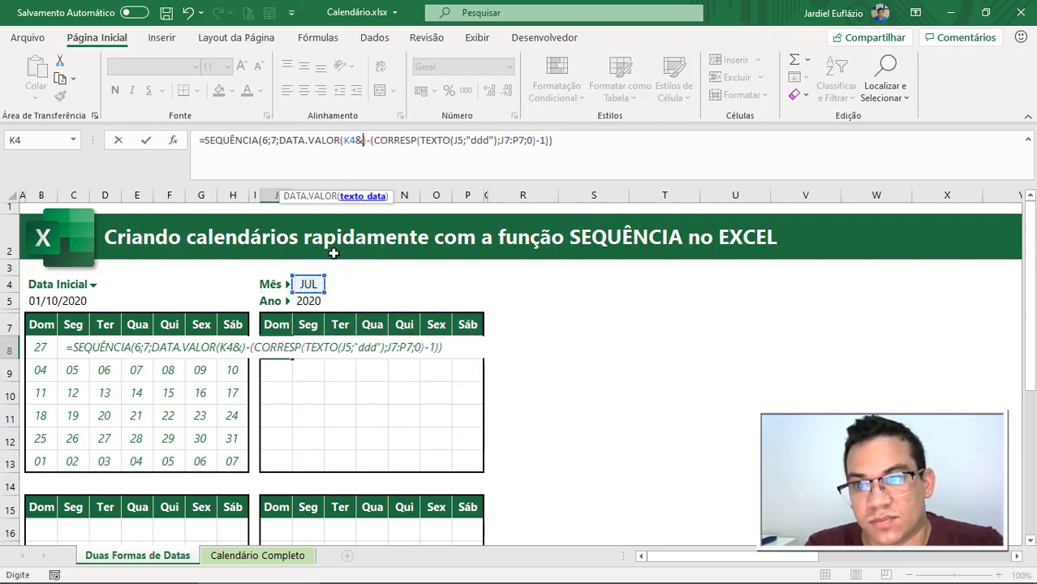
{"action": "left_click", "coordinate": [315, 303]}
Step: Copy DATA.VALOR(K4&K5) over the J5 reference inside TEXTO in the J8 formula and commit the formula
{"action": "left_click_drag", "start_coordinate": [279, 139], "coordinate": [379, 140]}
{"action": "key", "text": "ctrl+c"}
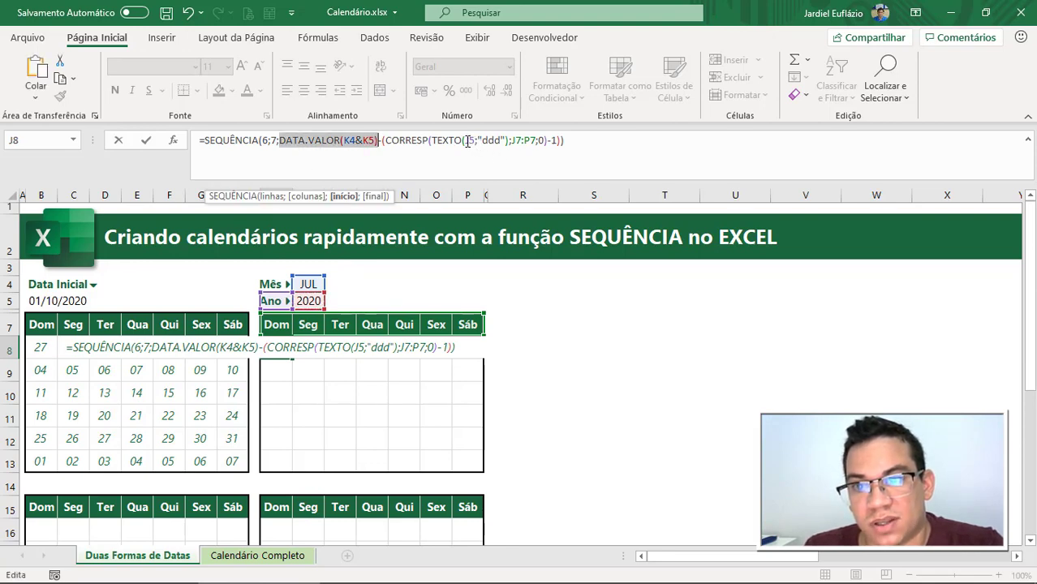
{"action": "double_click", "coordinate": [468, 140]}
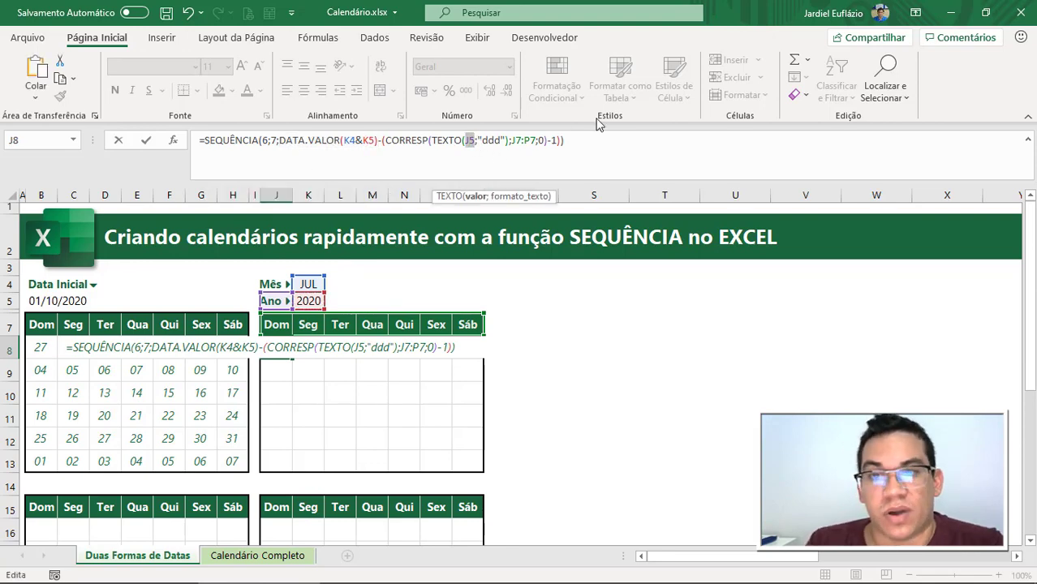
{"action": "key", "text": "ctrl+v"}
{"action": "key", "text": "Return"}
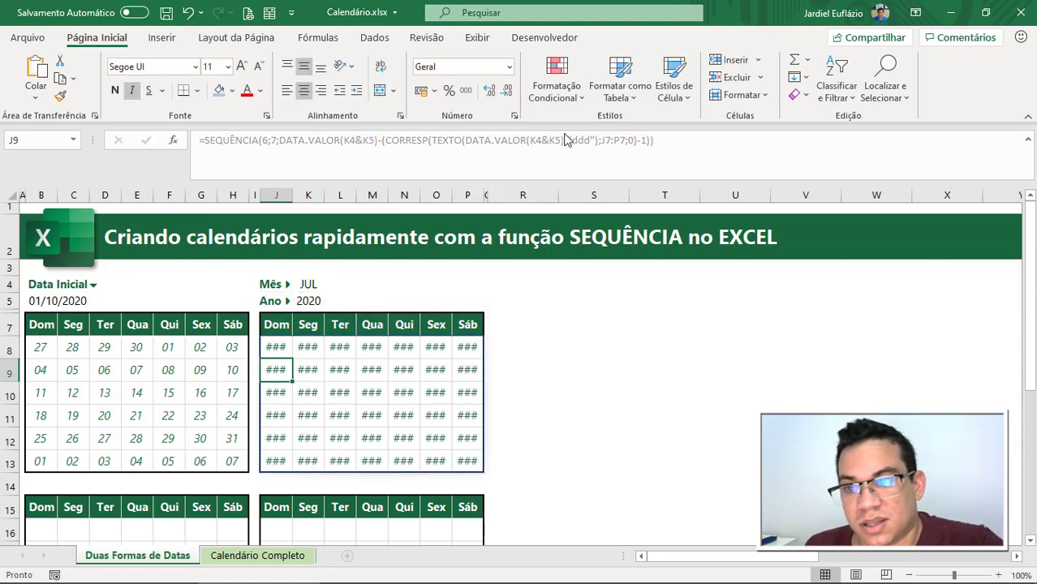
Step: Format the second calendar's dates in J8:P13 with the custom format that shows only the two-digit day
{"action": "left_click_drag", "start_coordinate": [276, 347], "coordinate": [466, 458]}
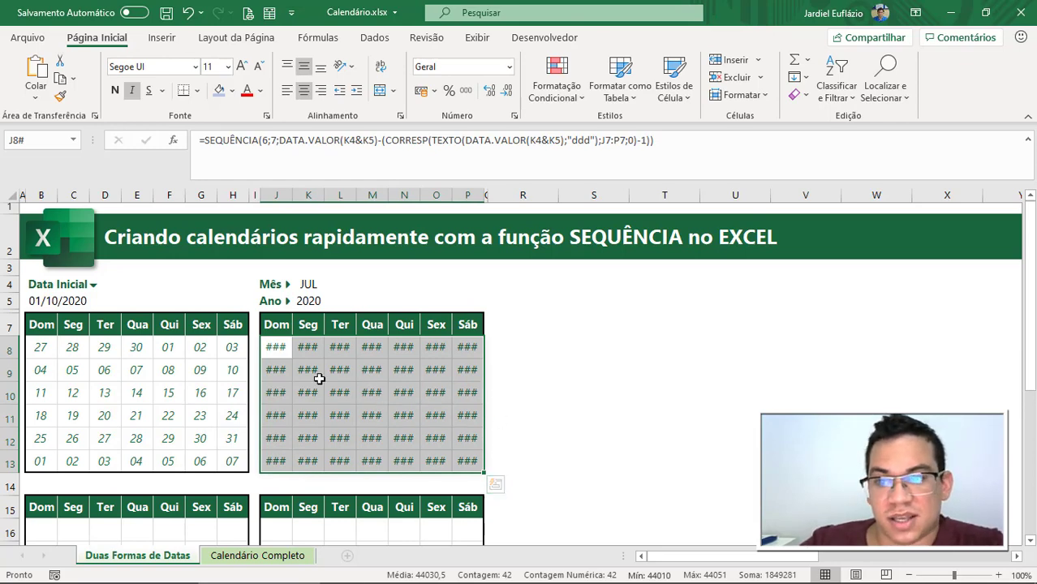
{"action": "key", "text": "ctrl+1"}
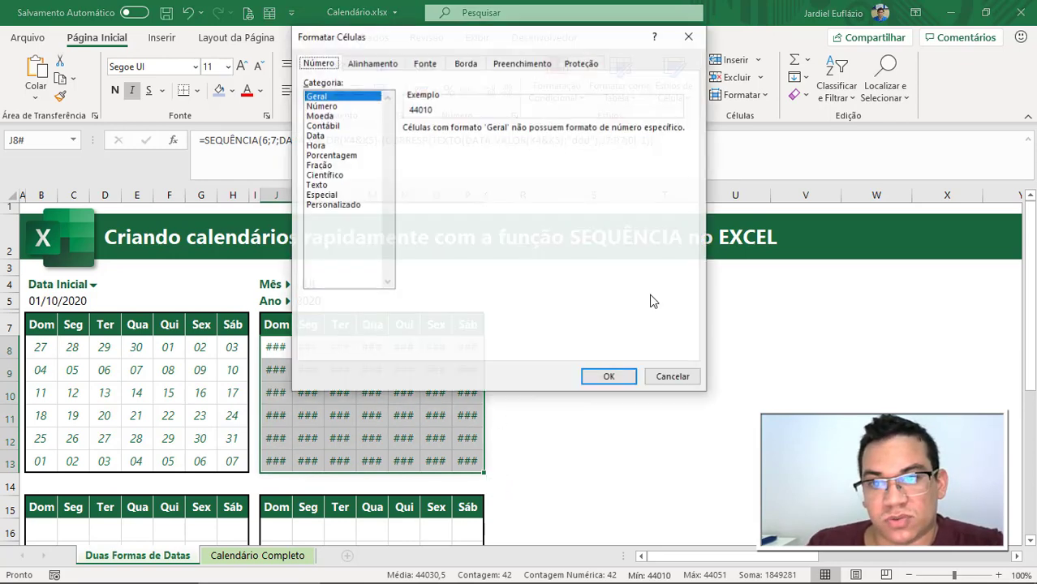
{"action": "left_click", "coordinate": [378, 205]}
{"action": "left_click_drag", "start_coordinate": [679, 181], "coordinate": [688, 251]}
{"action": "left_click", "coordinate": [415, 266]}
{"action": "left_click", "coordinate": [582, 380]}
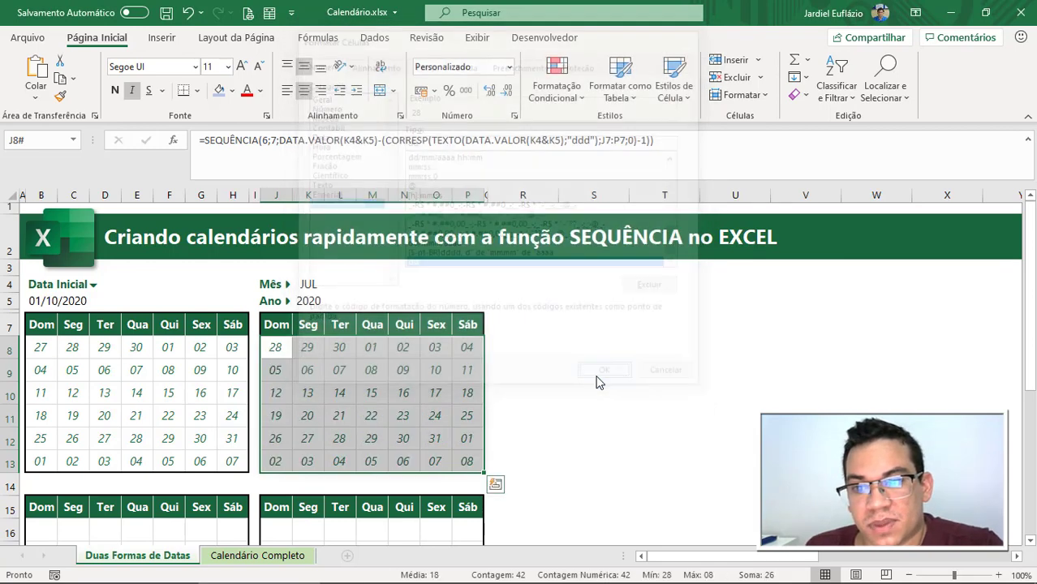
{"action": "left_click", "coordinate": [586, 372]}
Step: Select OUT as the month in K4 of the second calendar
{"action": "left_click", "coordinate": [307, 299]}
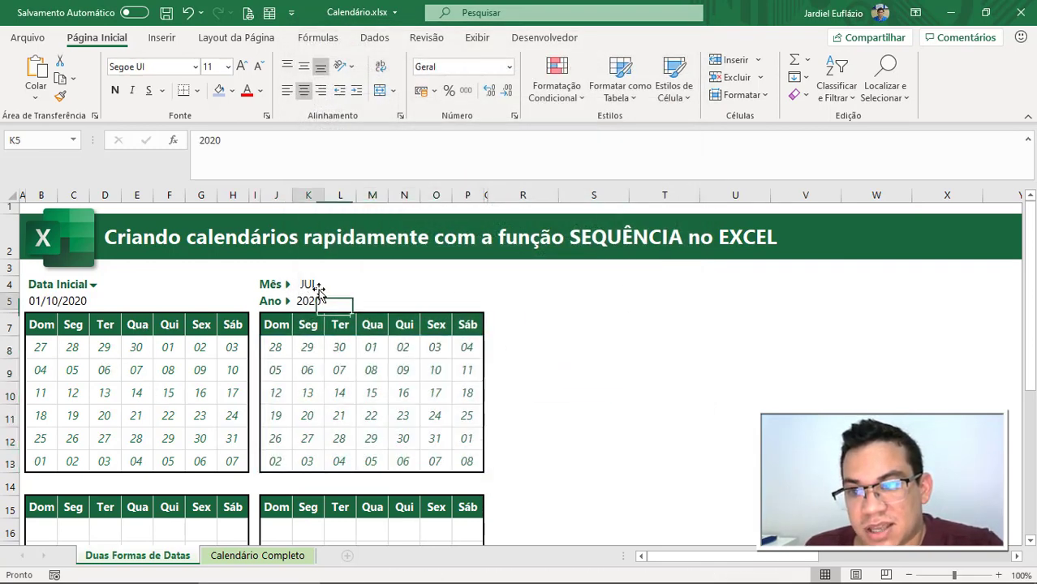
{"action": "left_click", "coordinate": [313, 286]}
{"action": "left_click", "coordinate": [331, 285]}
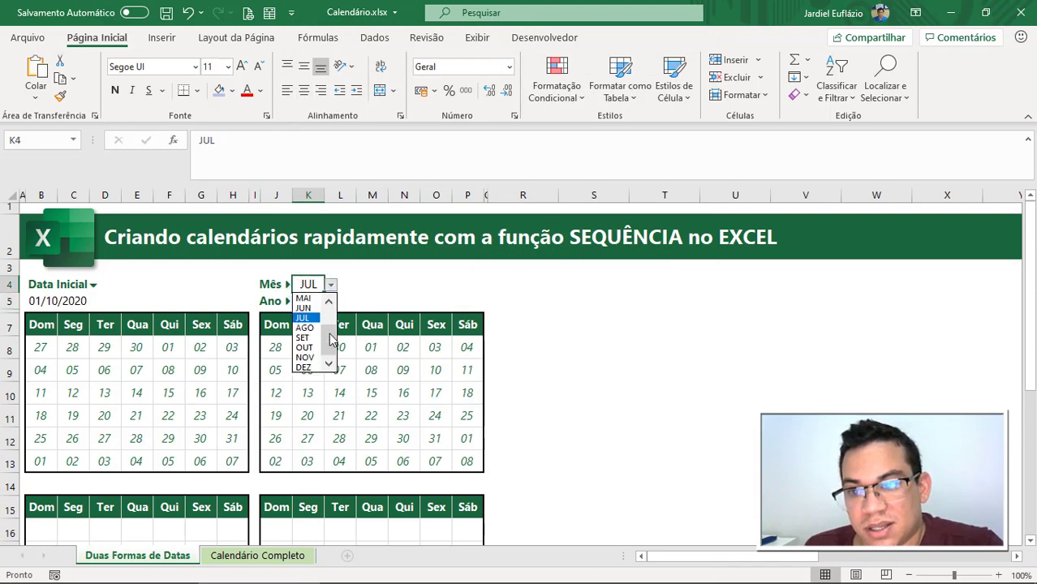
{"action": "left_click", "coordinate": [305, 347]}
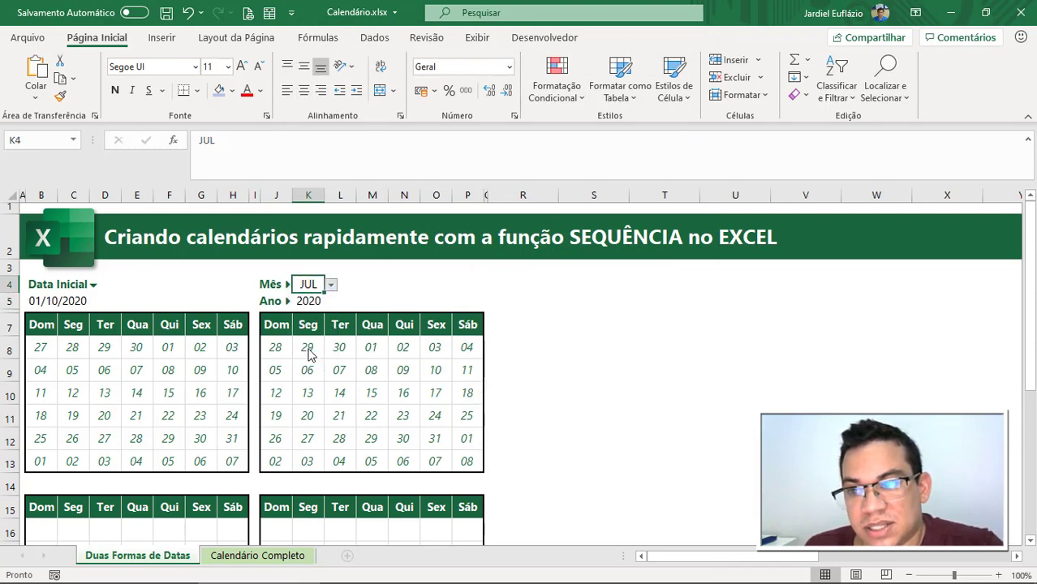
Step: Compare the two calendars with their date, month and year cells, and look over the empty grids below them
{"action": "left_click_drag", "start_coordinate": [43, 347], "coordinate": [234, 457]}
{"action": "left_click", "coordinate": [403, 370]}
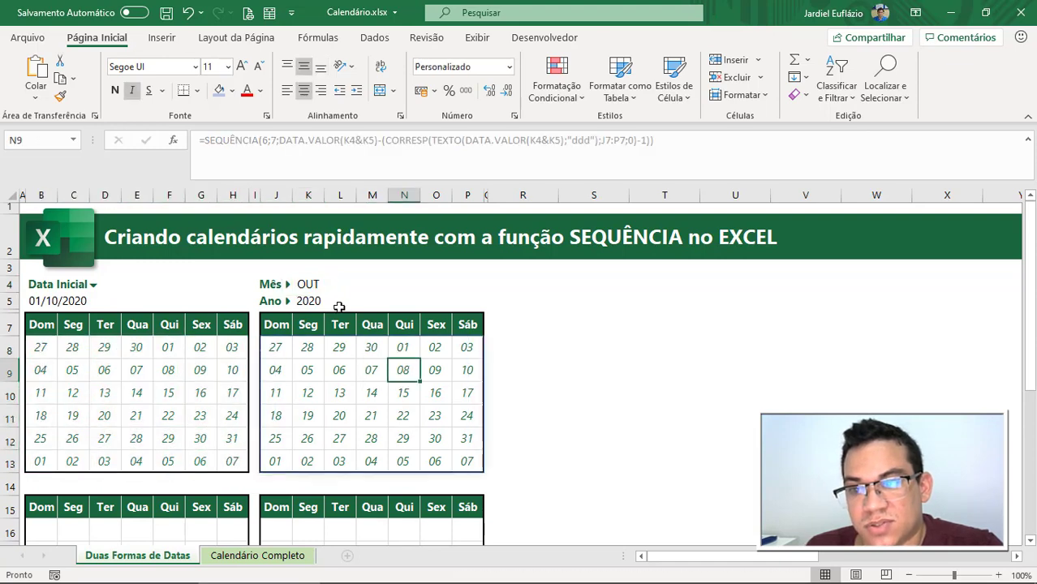
{"action": "left_click", "coordinate": [49, 302]}
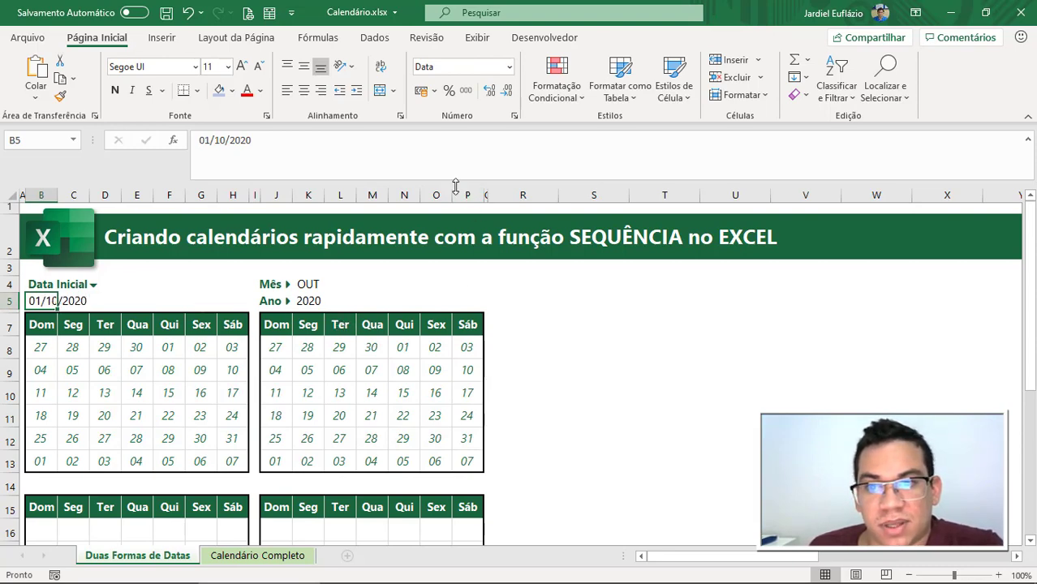
{"action": "left_click_drag", "start_coordinate": [453, 185], "coordinate": [452, 166]}
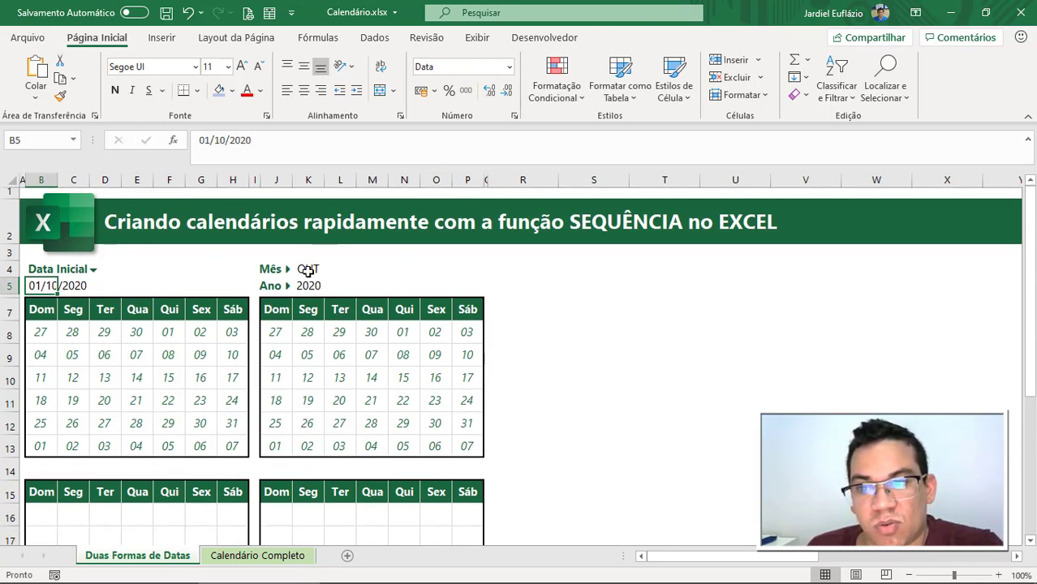
{"action": "left_click", "coordinate": [309, 270]}
{"action": "left_click", "coordinate": [309, 284]}
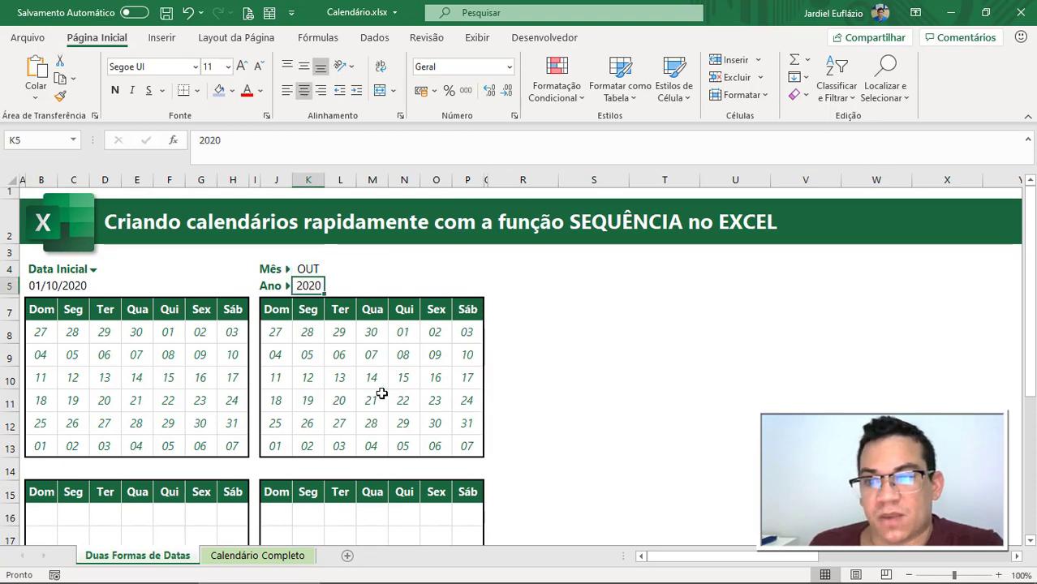
{"action": "scroll", "coordinate": [382, 393], "scroll_direction": "down", "scroll_amount": 1}
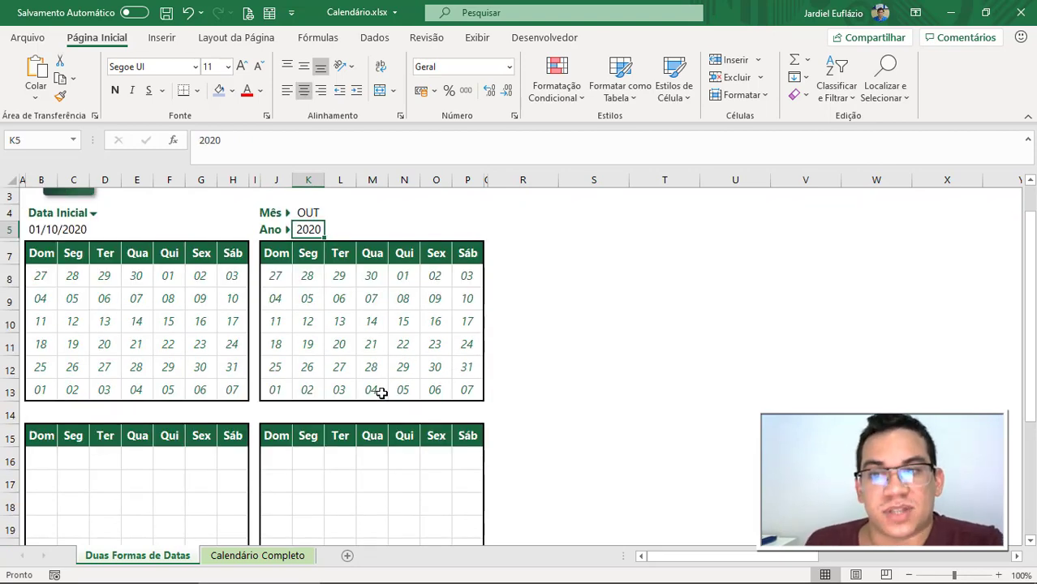
{"action": "scroll", "coordinate": [344, 365], "scroll_direction": "down", "scroll_amount": 1}
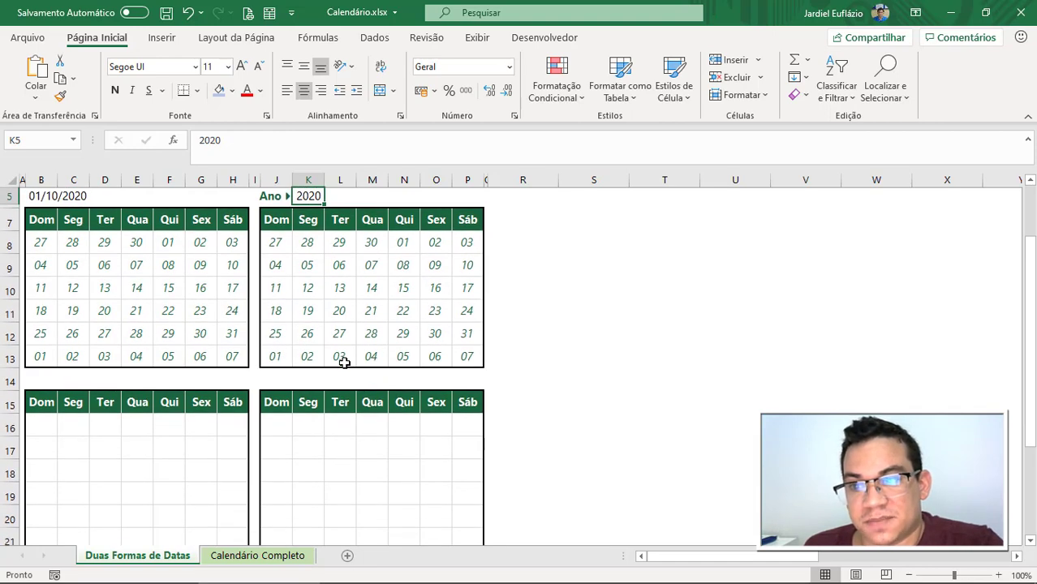
{"action": "scroll", "coordinate": [344, 363], "scroll_direction": "down", "scroll_amount": 1}
{"action": "left_click", "coordinate": [46, 226]}
{"action": "scroll", "coordinate": [39, 230], "scroll_direction": "up", "scroll_amount": 1}
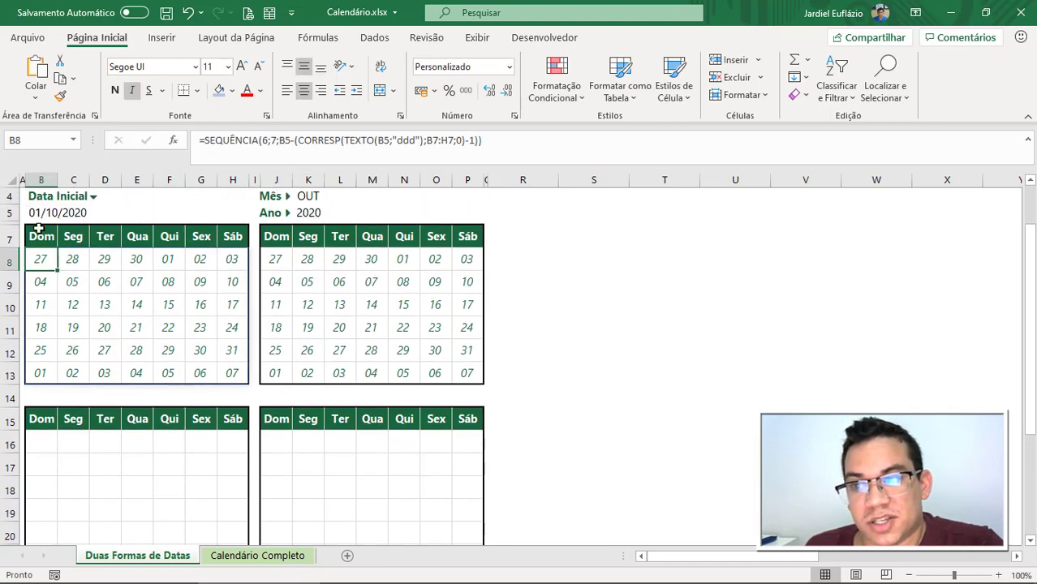
{"action": "left_click", "coordinate": [38, 439]}
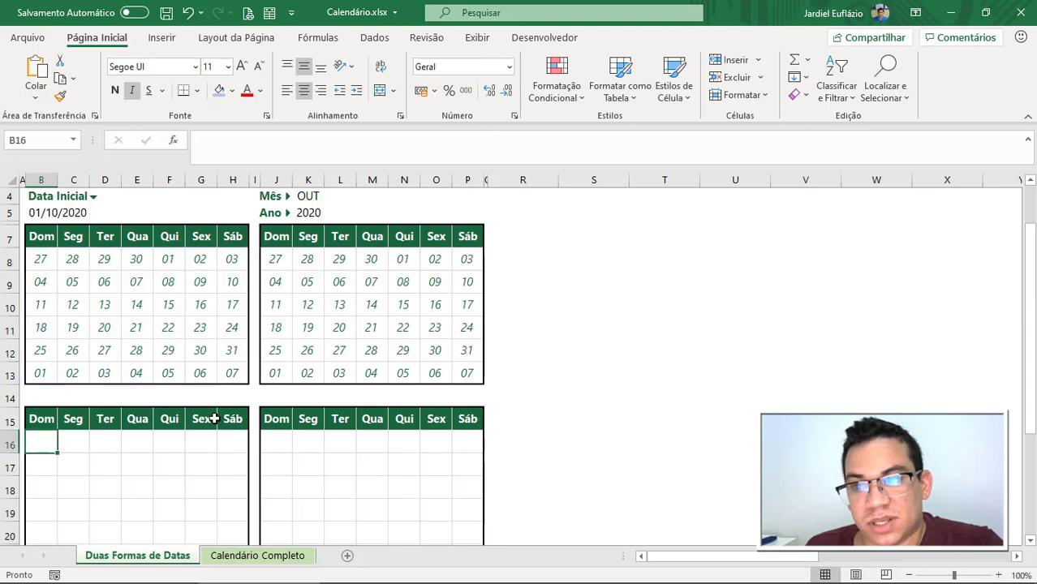
{"action": "left_click", "coordinate": [274, 259]}
{"action": "left_click", "coordinate": [276, 445]}
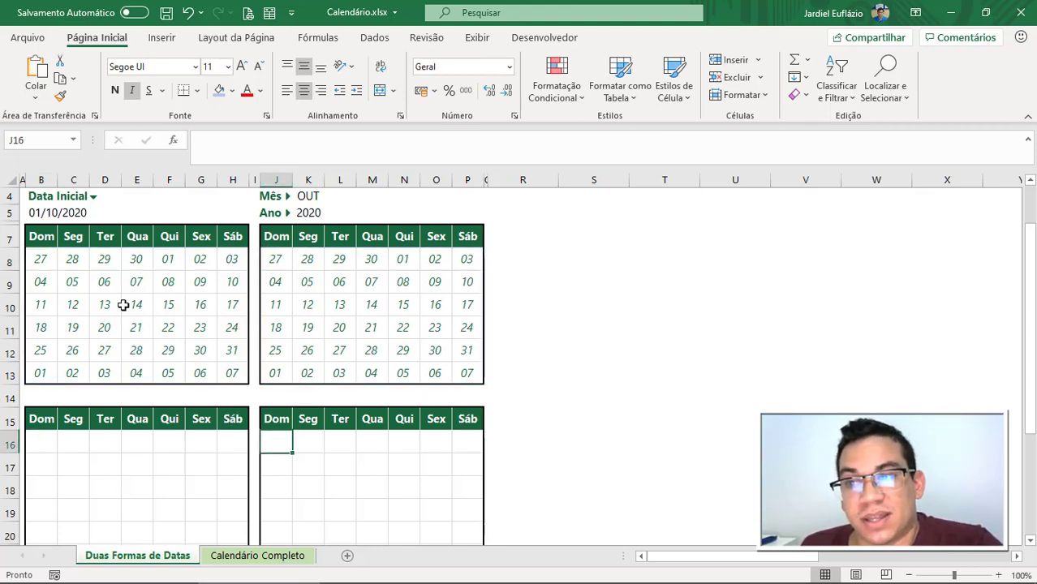
Step: Copy the calendar formula from B8 and paste only the formula into B16 of the grid below
{"action": "left_click", "coordinate": [47, 260]}
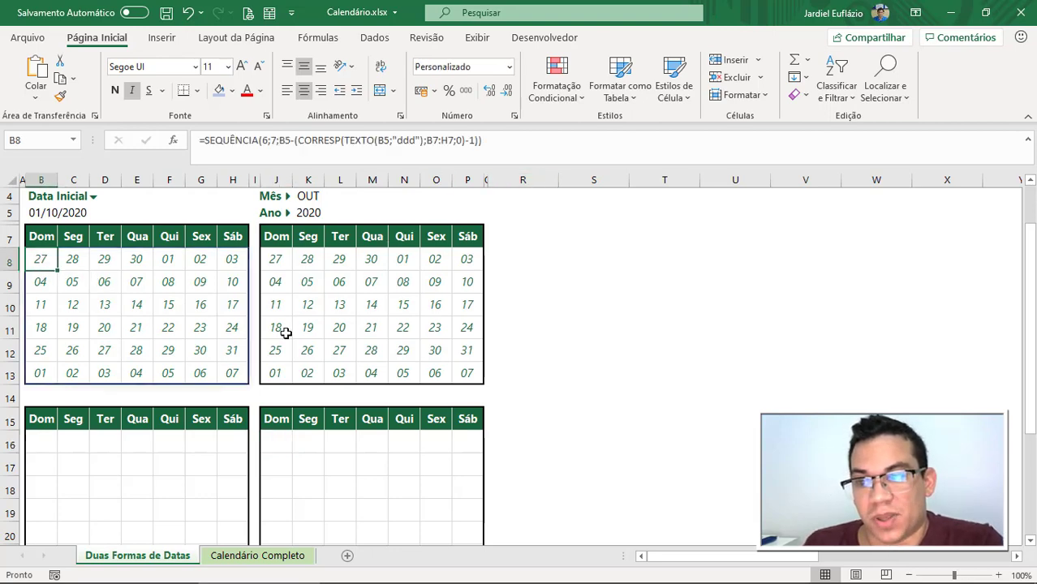
{"action": "key", "text": "ctrl+c"}
{"action": "left_click", "coordinate": [40, 442]}
{"action": "right_click", "coordinate": [40, 442]}
{"action": "left_click", "coordinate": [125, 96]}
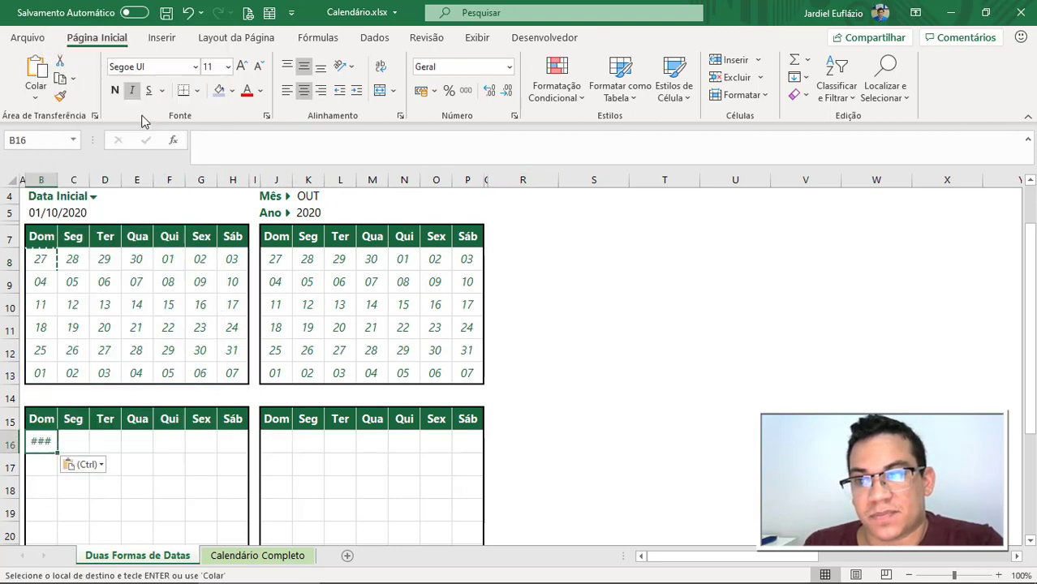
{"action": "key", "text": "Escape"}
Step: Inspect the cell references in the formula pasted into B16, and undo the paste
{"action": "double_click", "coordinate": [49, 439]}
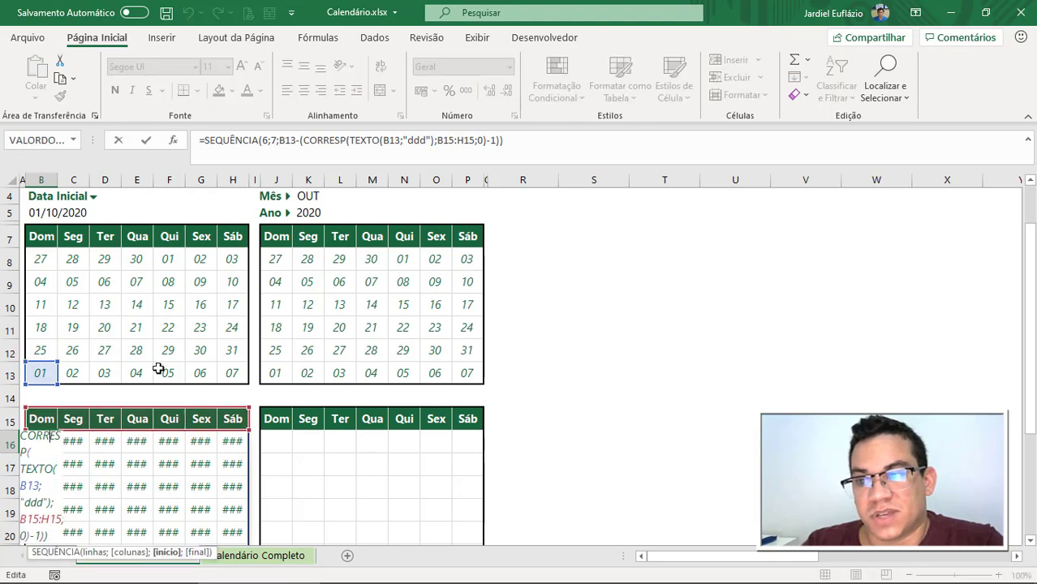
{"action": "scroll", "coordinate": [158, 365], "scroll_direction": "up", "scroll_amount": 1}
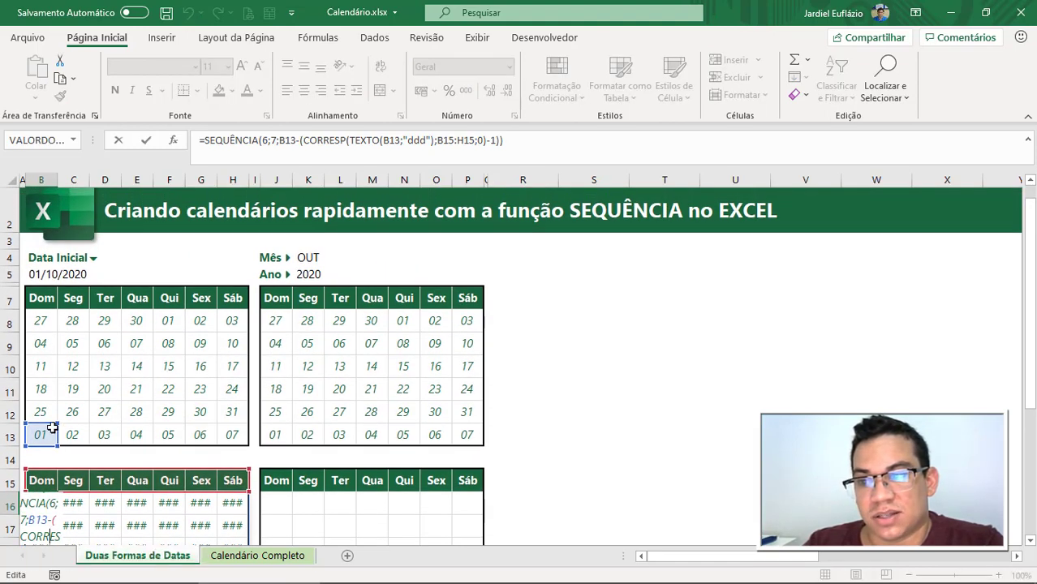
{"action": "left_click", "coordinate": [52, 429]}
{"action": "left_click", "coordinate": [51, 501]}
{"action": "key", "text": "ctrl+z"}
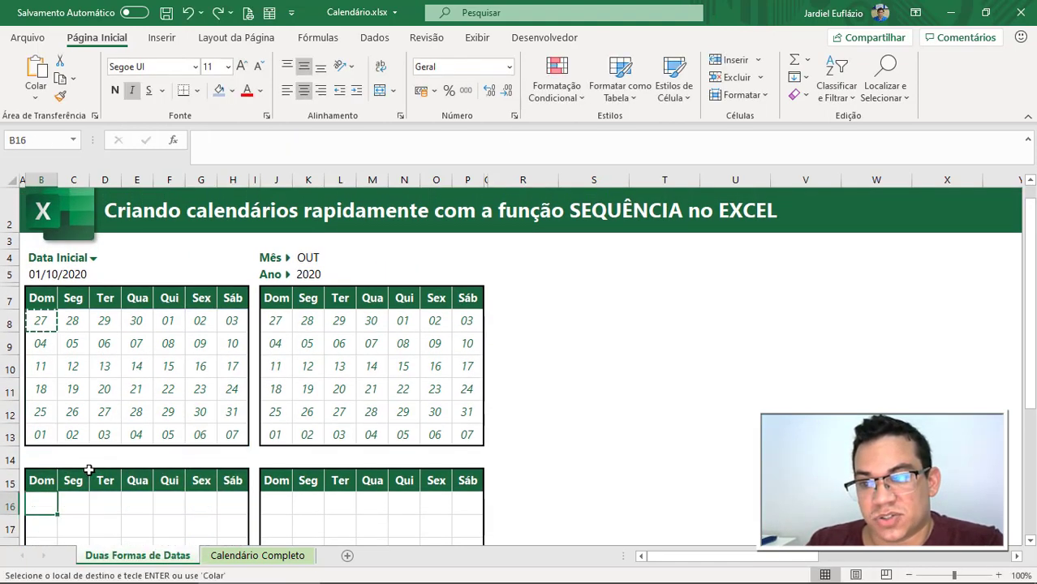
Step: Make both B5 references in the B8 formula absolute as $B$5
{"action": "double_click", "coordinate": [44, 322]}
{"action": "left_click", "coordinate": [416, 140]}
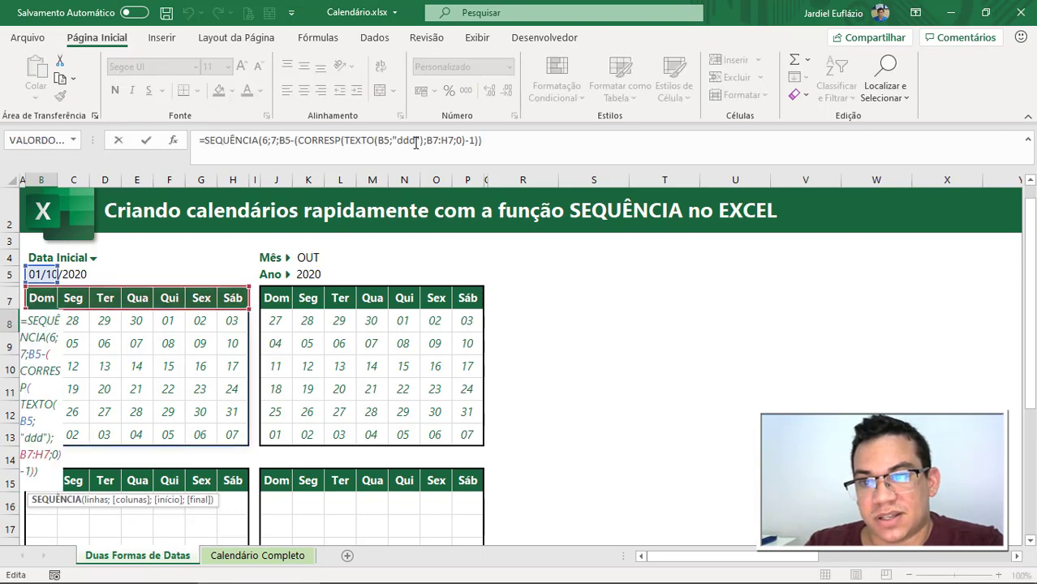
{"action": "left_click", "coordinate": [288, 141]}
{"action": "key", "text": "F4"}
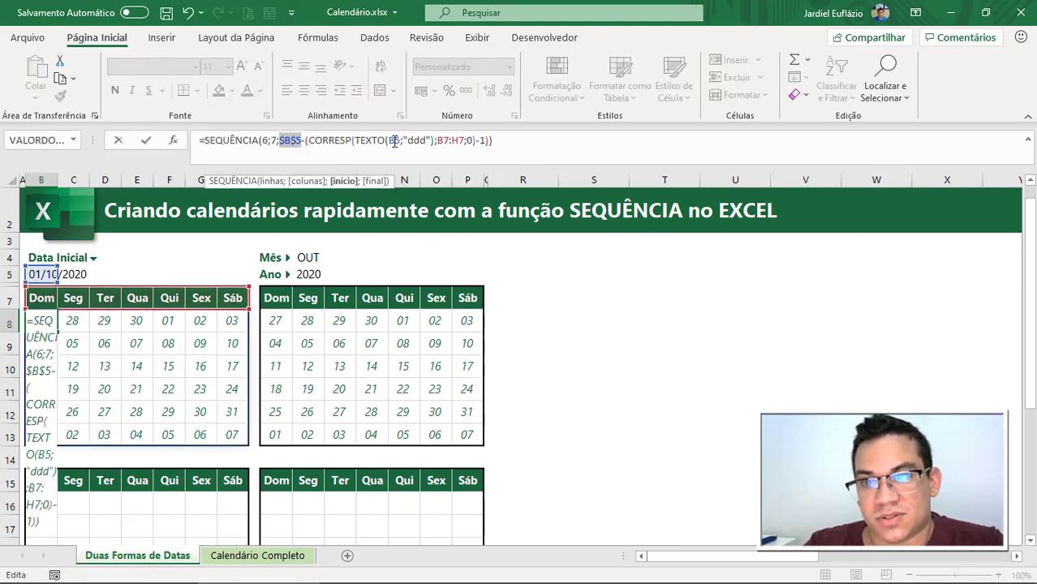
{"action": "left_click", "coordinate": [394, 140]}
{"action": "key", "text": "F4"}
{"action": "key", "text": "Tab"}
Step: Make all K4 and K5 references in the J8 formula absolute as $K$4 and $K$5
{"action": "double_click", "coordinate": [282, 323]}
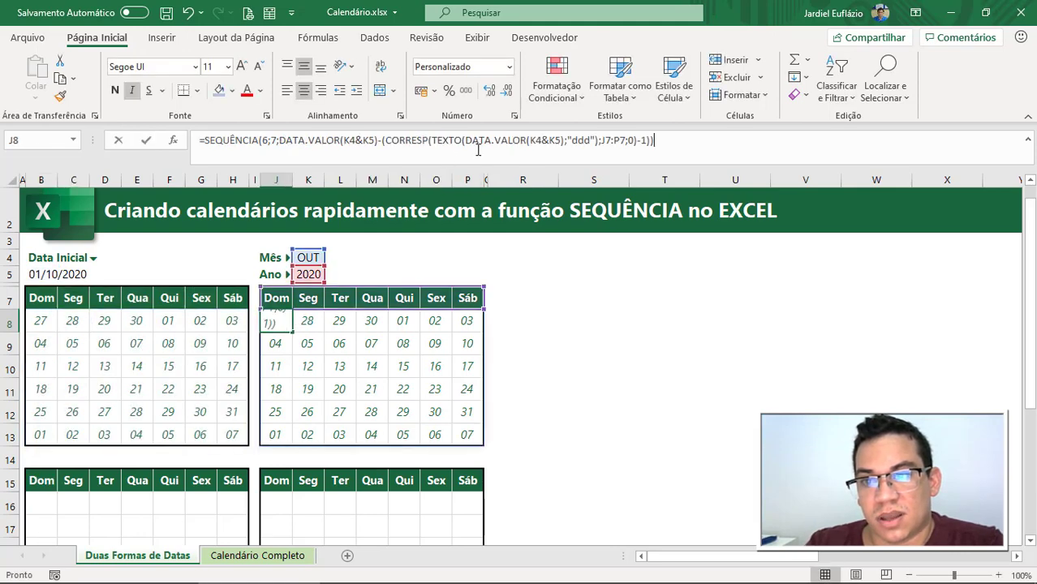
{"action": "left_click", "coordinate": [354, 140]}
{"action": "key", "text": "F4"}
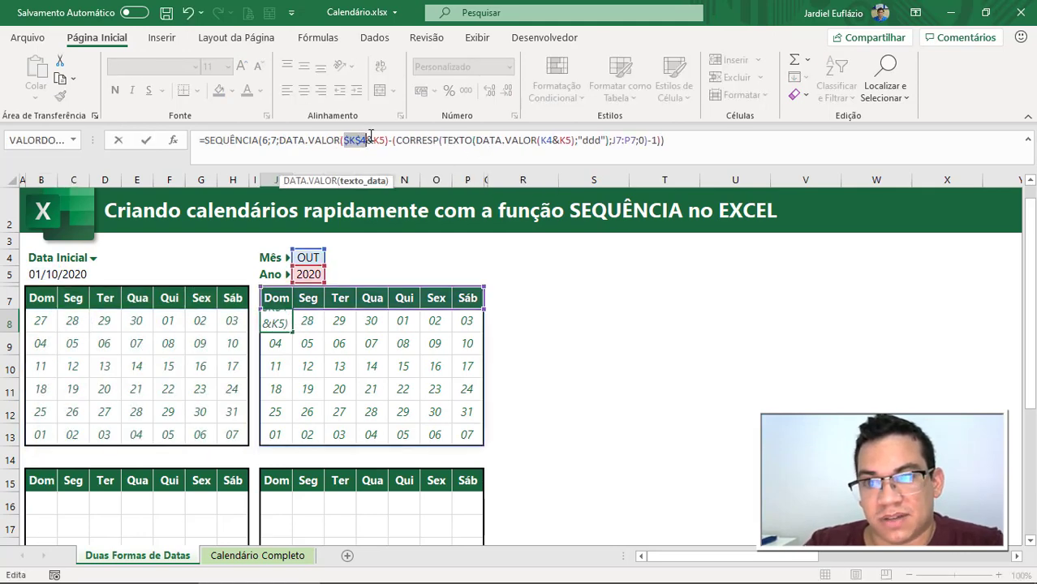
{"action": "left_click", "coordinate": [383, 140]}
{"action": "key", "text": "F4"}
{"action": "left_click", "coordinate": [555, 140]}
{"action": "key", "text": "F4"}
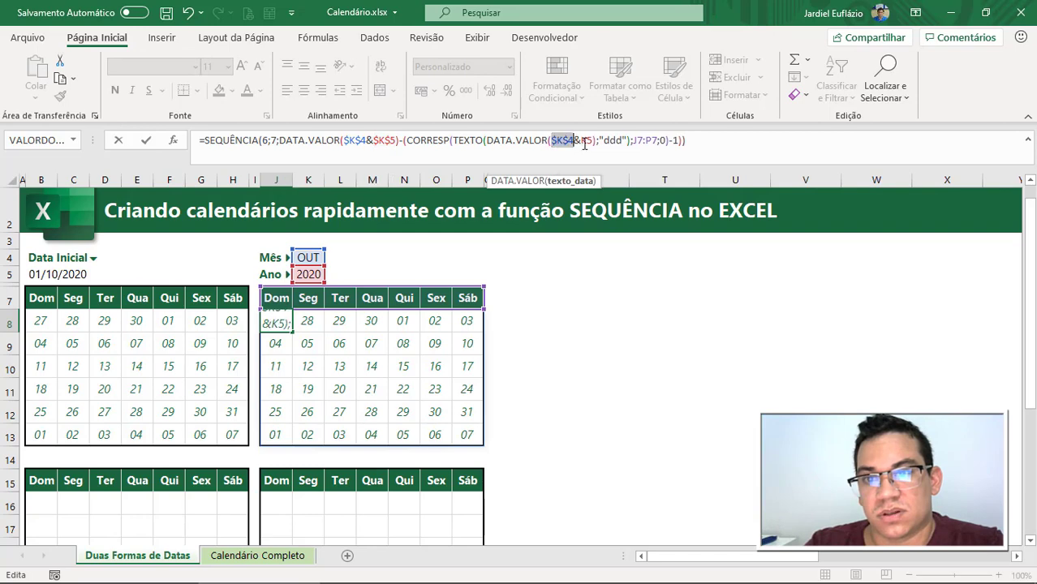
{"action": "left_click", "coordinate": [584, 140]}
{"action": "key", "text": "F4"}
{"action": "key", "text": "Return"}
Step: Copy the calendar formula from B8 and paste only the formula into B16
{"action": "left_click", "coordinate": [39, 318]}
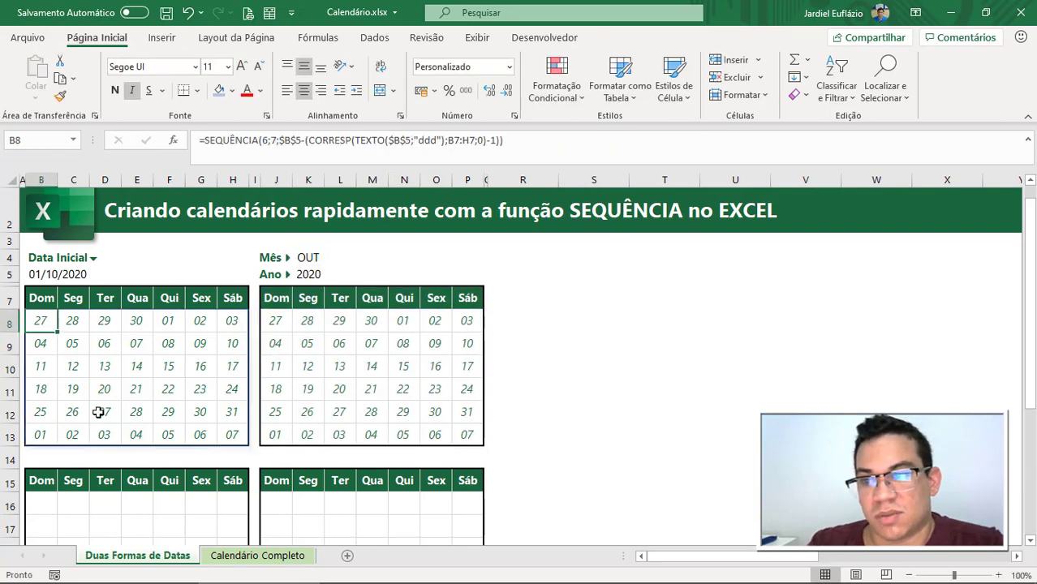
{"action": "key", "text": "ctrl+c"}
{"action": "scroll", "coordinate": [77, 455], "scroll_direction": "down", "scroll_amount": 1}
{"action": "right_click", "coordinate": [44, 441]}
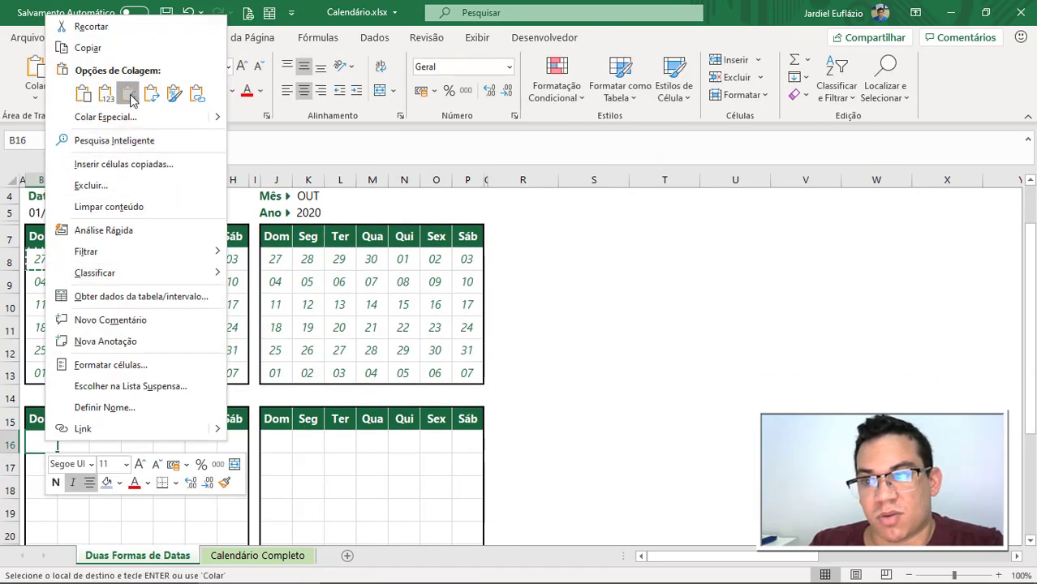
{"action": "left_click", "coordinate": [73, 93]}
Step: Copy the calendar formula from J8 and paste only the formula into J16
{"action": "left_click", "coordinate": [275, 260]}
{"action": "key", "text": "ctrl+c"}
{"action": "right_click", "coordinate": [275, 443]}
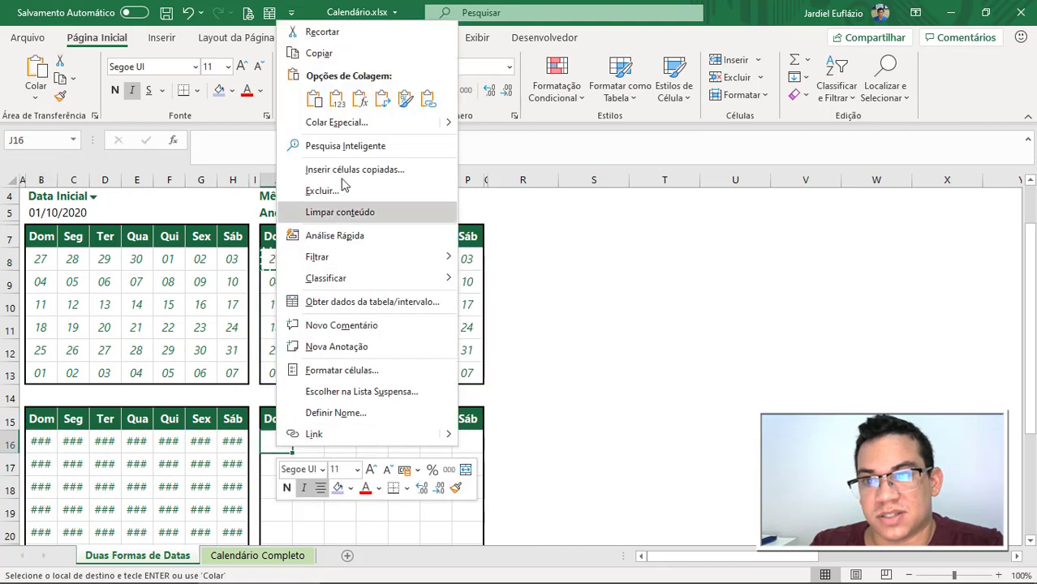
{"action": "left_click", "coordinate": [338, 99]}
{"action": "key", "text": "Escape"}
{"action": "scroll", "coordinate": [227, 389], "scroll_direction": "down", "scroll_amount": 2}
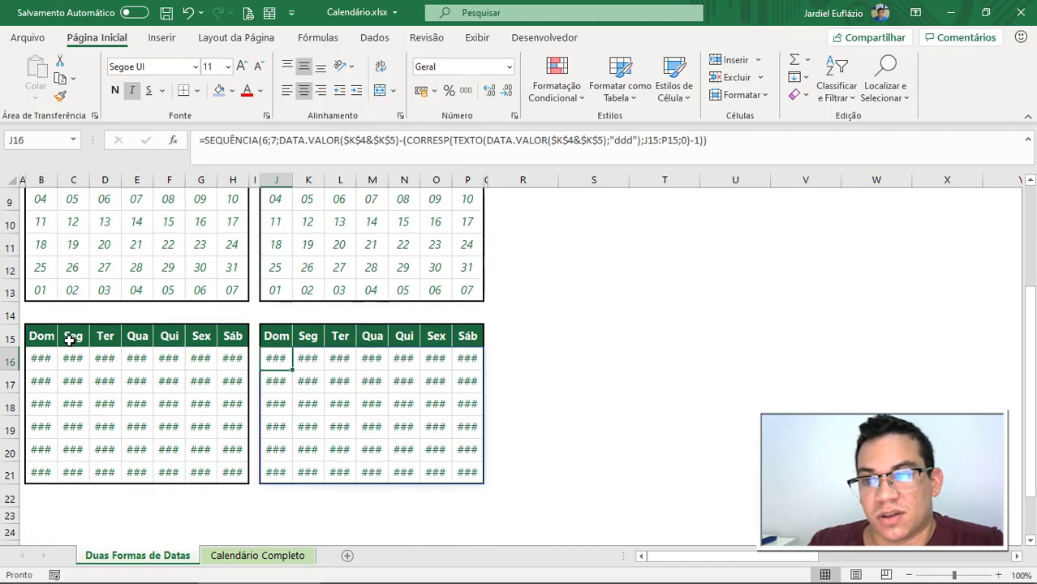
Step: Apply the custom number format dd to the day cells of both lower calendars, rows 16 to 21
{"action": "left_click_drag", "start_coordinate": [40, 358], "coordinate": [467, 359]}
{"action": "key", "text": "ctrl+1"}
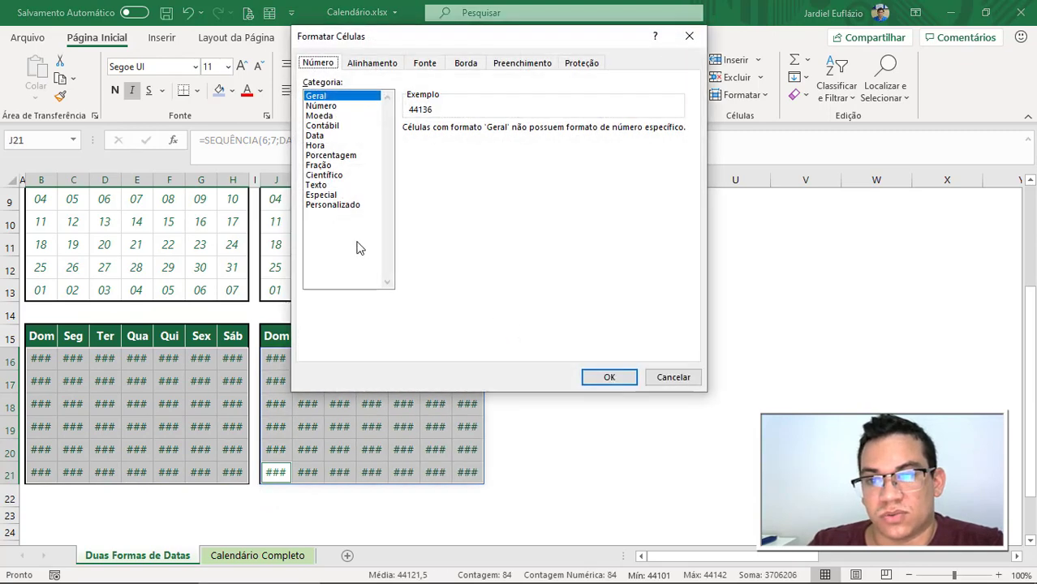
{"action": "left_click", "coordinate": [333, 204]}
{"action": "left_click_drag", "start_coordinate": [677, 172], "coordinate": [677, 244]}
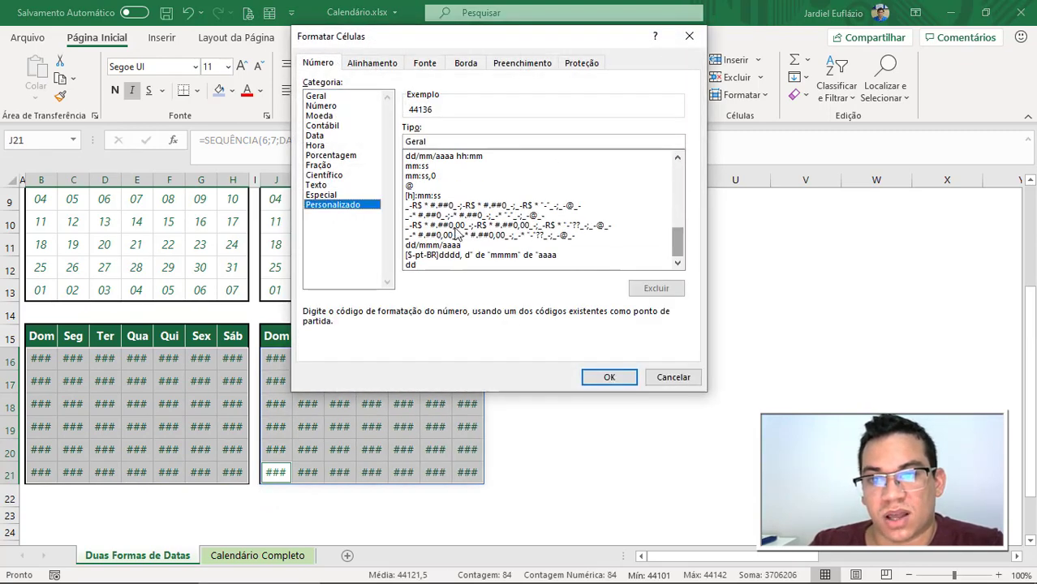
{"action": "left_click", "coordinate": [414, 266]}
{"action": "left_click", "coordinate": [610, 378]}
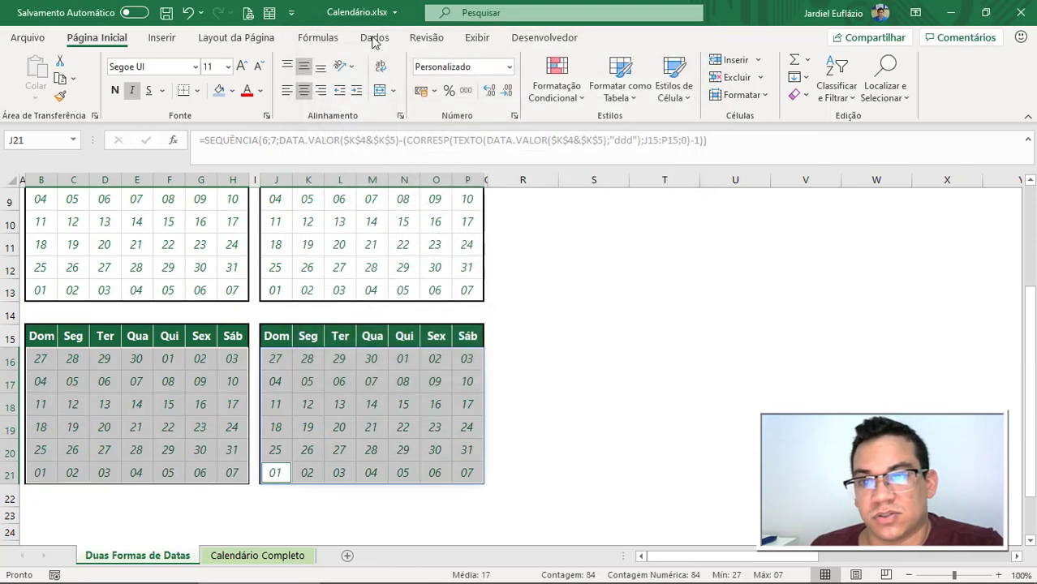
{"action": "left_click", "coordinate": [541, 263]}
Step: Auto-hide the ribbon so that all four calendars fit on screen
{"action": "scroll", "coordinate": [542, 263], "scroll_direction": "up", "scroll_amount": 1}
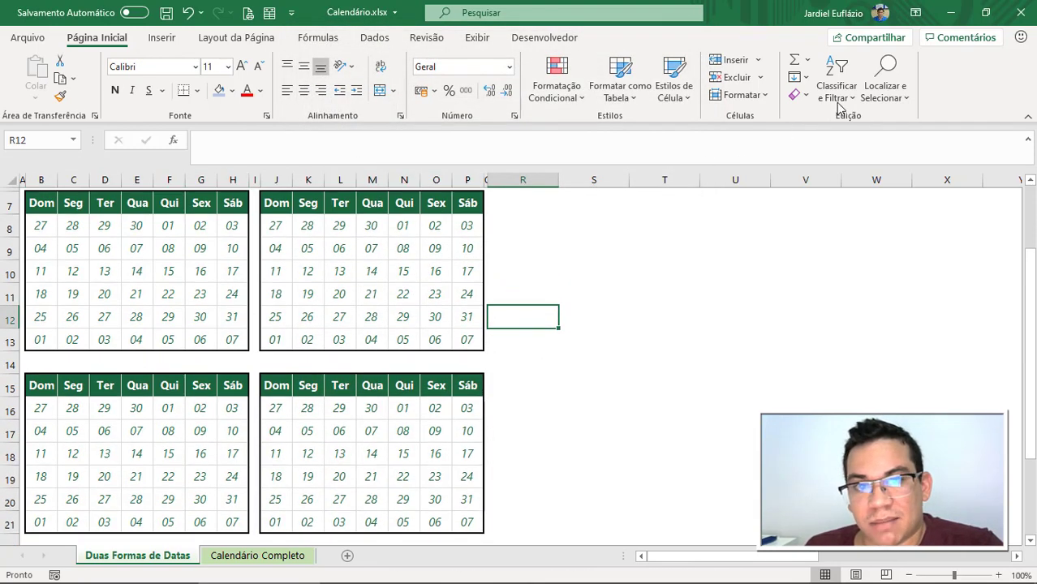
{"action": "left_click", "coordinate": [916, 13]}
{"action": "left_click", "coordinate": [916, 41]}
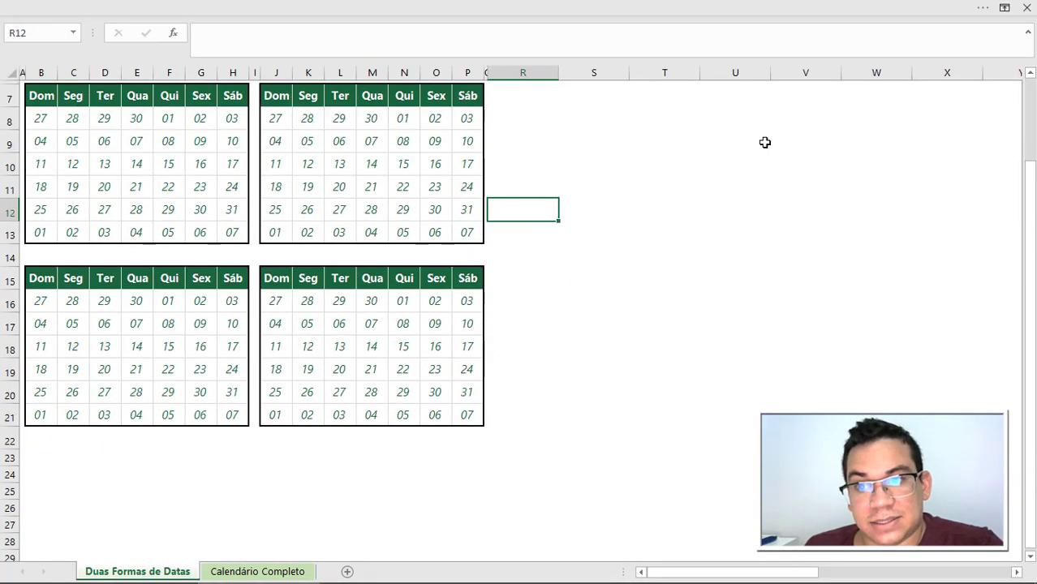
{"action": "left_click", "coordinate": [644, 235]}
{"action": "scroll", "coordinate": [584, 237], "scroll_direction": "up", "scroll_amount": 2}
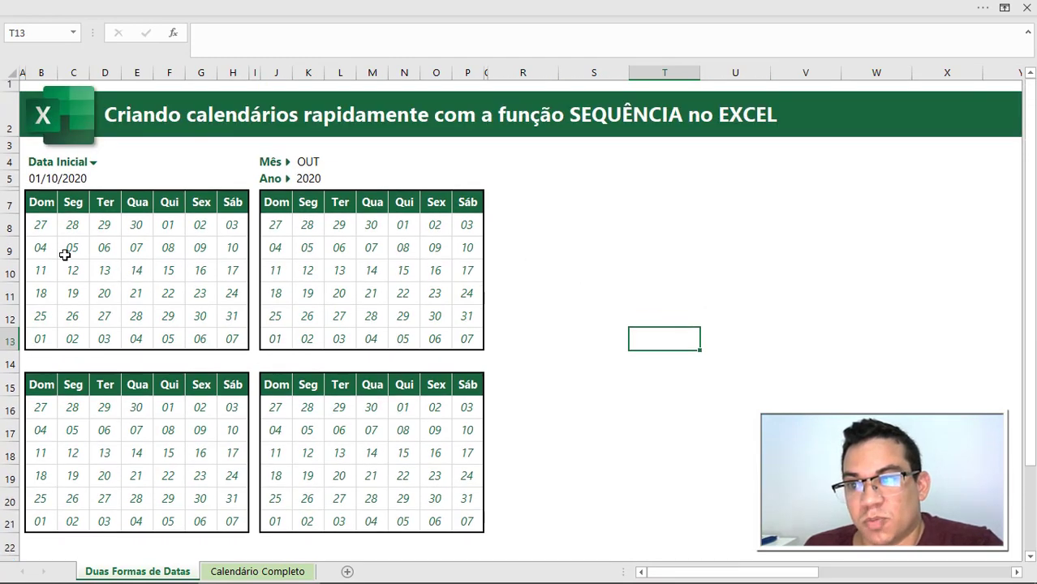
Step: Examine the days outside the chosen month in the first and last rows of the upper calendars
{"action": "left_click_drag", "start_coordinate": [43, 226], "coordinate": [467, 340]}
{"action": "left_click", "coordinate": [310, 275]}
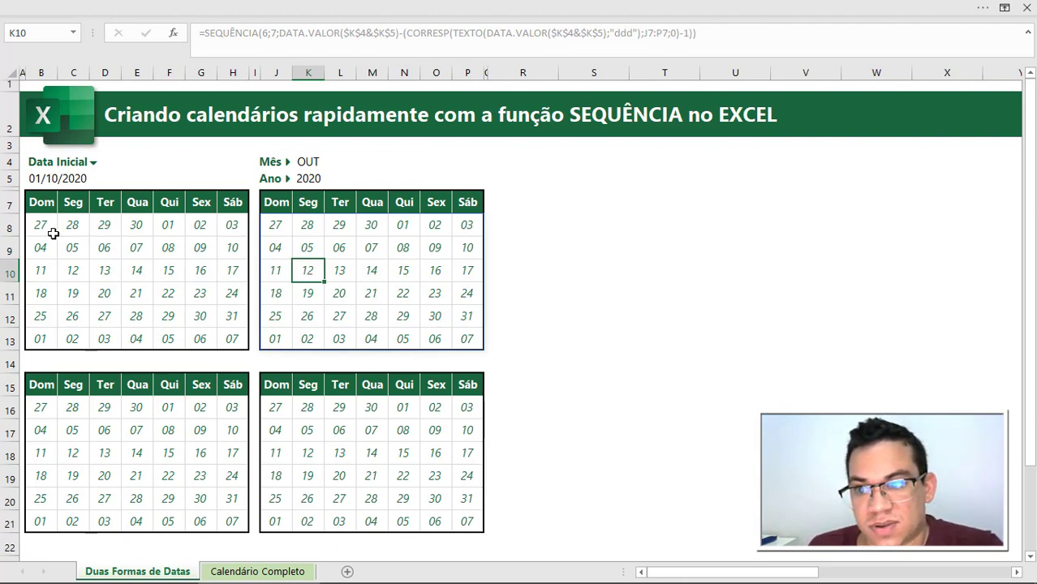
{"action": "left_click_drag", "start_coordinate": [41, 226], "coordinate": [136, 227]}
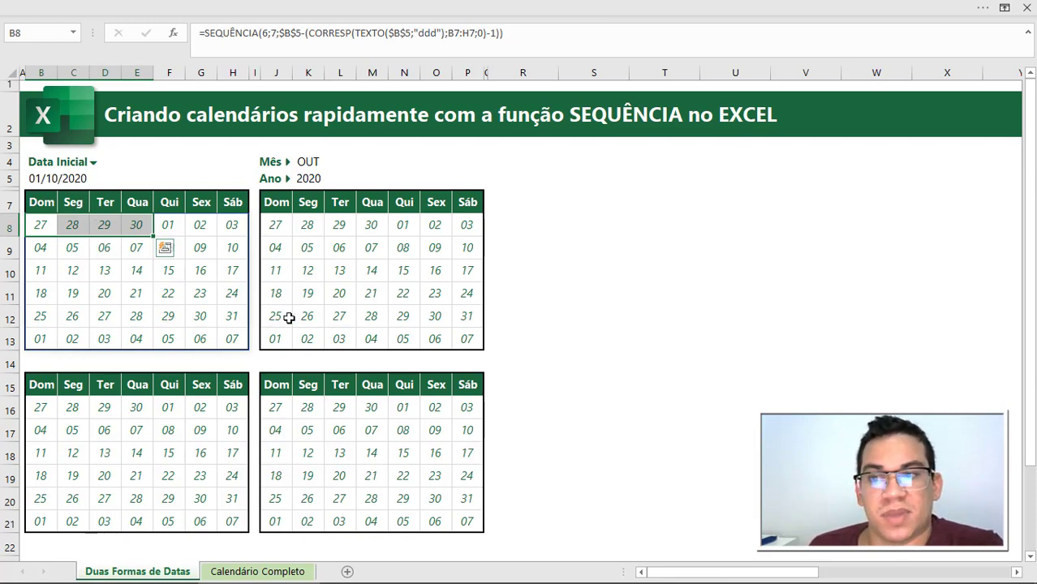
{"action": "left_click_drag", "start_coordinate": [51, 338], "coordinate": [223, 339]}
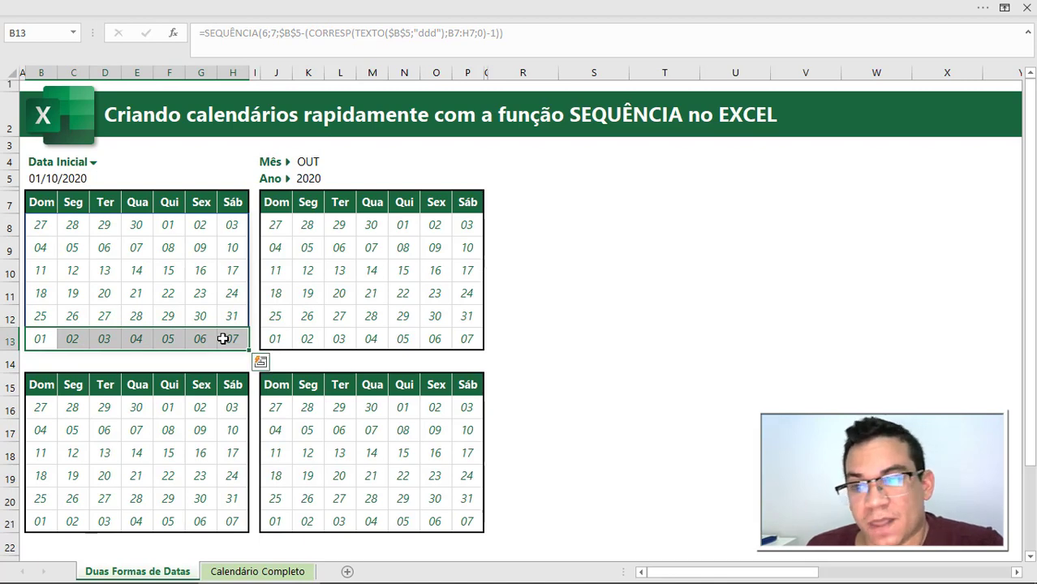
Step: Copy the SEQUÊNCIA expression in B8 and wrap the original in a month test, SE(MÊS(SEQUÊNCIA(...))<>MÊS($B$5);
{"action": "left_click", "coordinate": [40, 225]}
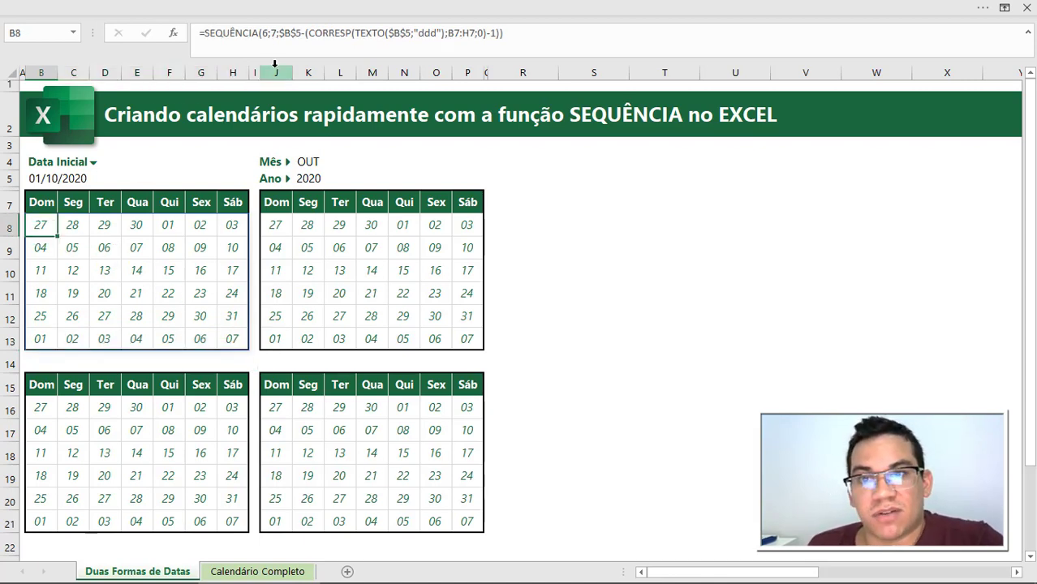
{"action": "left_click_drag", "start_coordinate": [207, 33], "coordinate": [565, 32]}
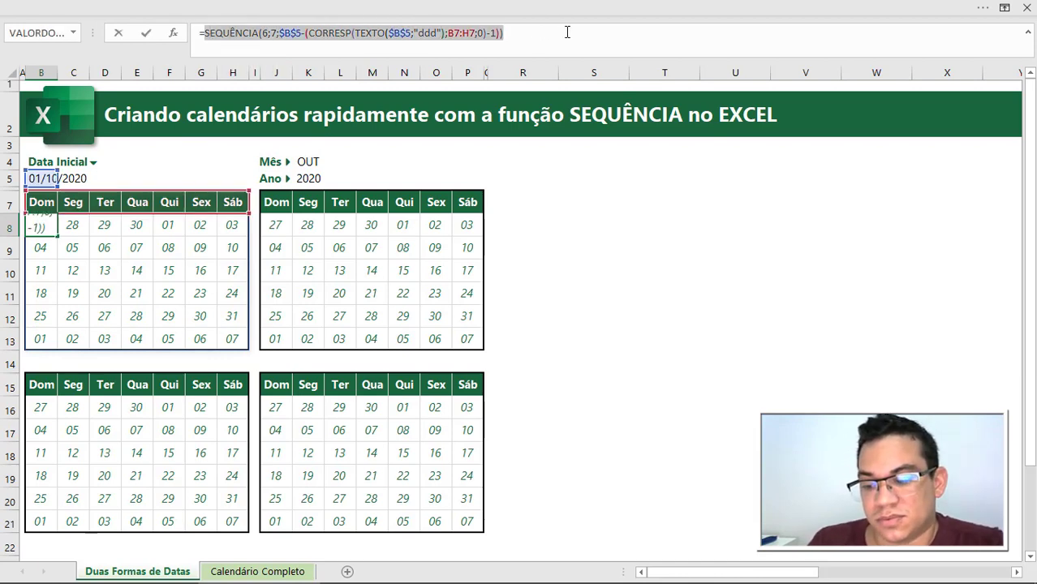
{"action": "left_click", "coordinate": [208, 34]}
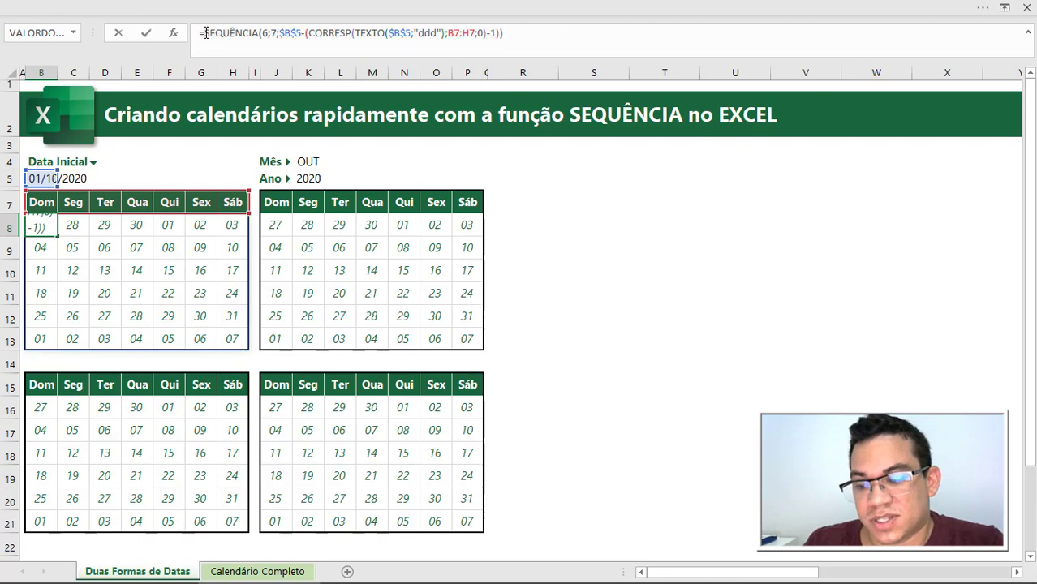
{"action": "type", "text": "SE(MÊS("}
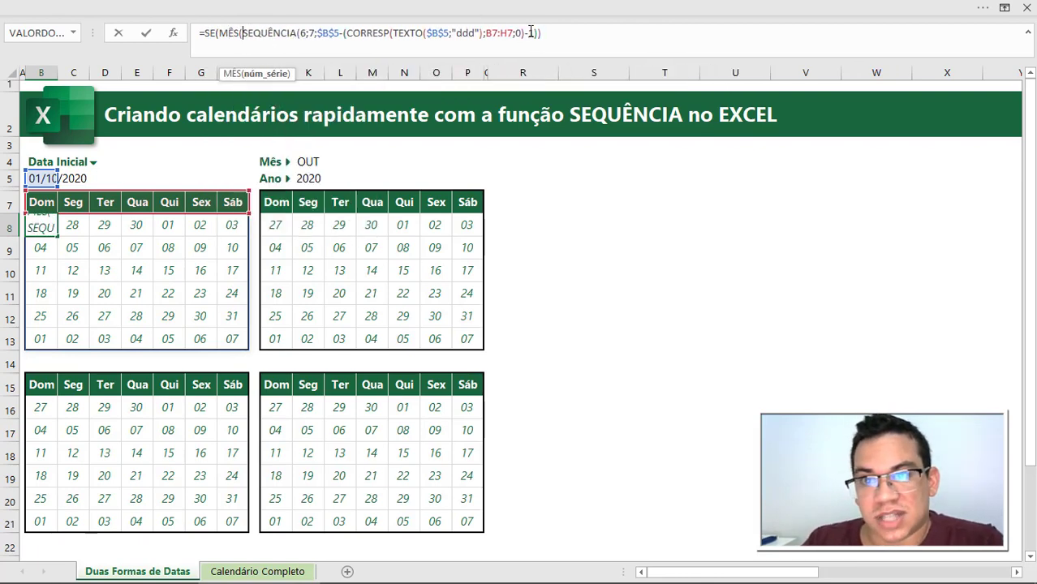
{"action": "left_click", "coordinate": [557, 34]}
{"action": "type", "text": "))"}
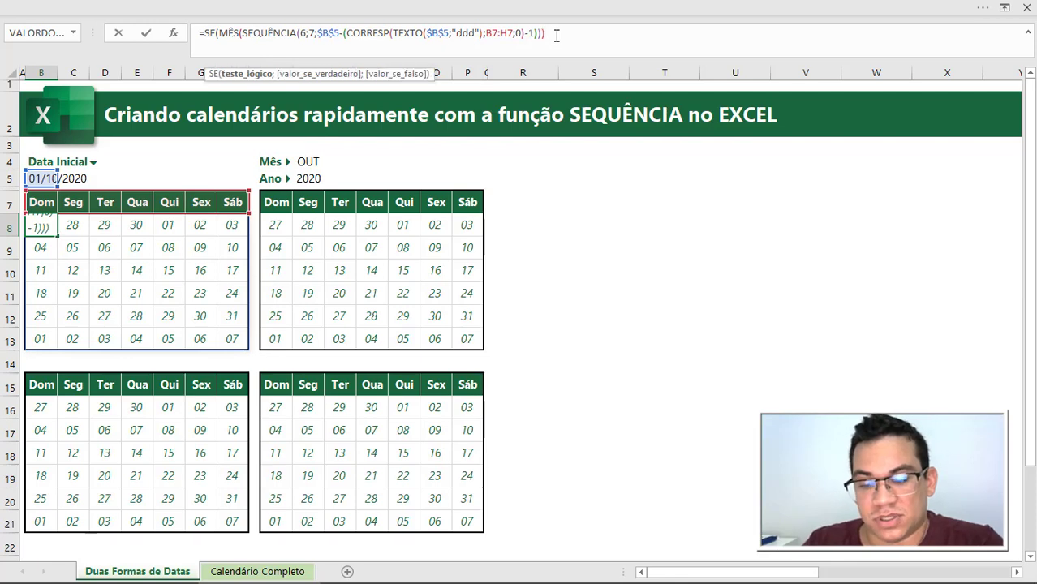
{"action": "type", "text": "<>"}
{"action": "type", "text": "MÊS("}
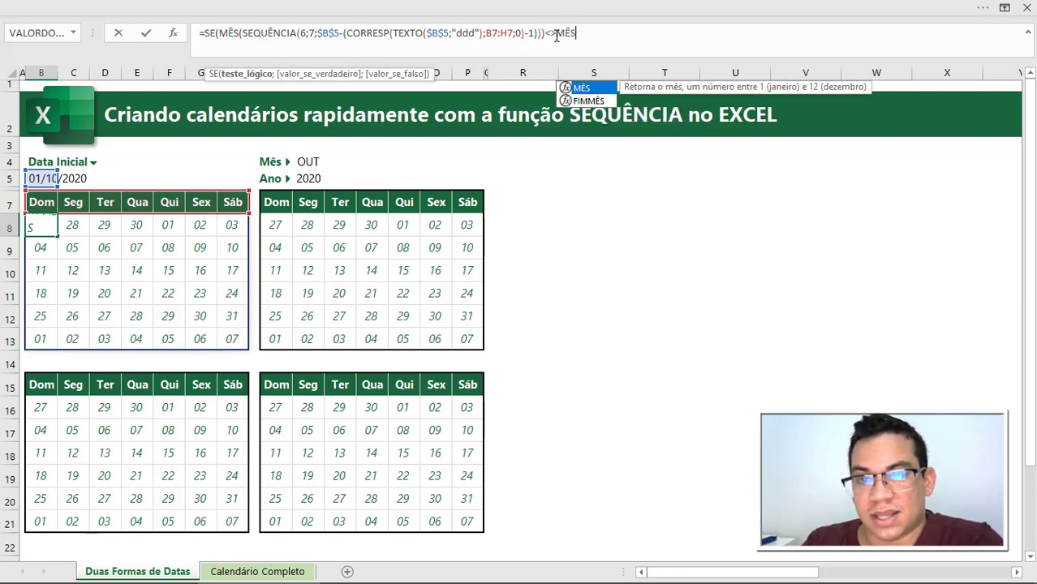
{"action": "left_click", "coordinate": [41, 178]}
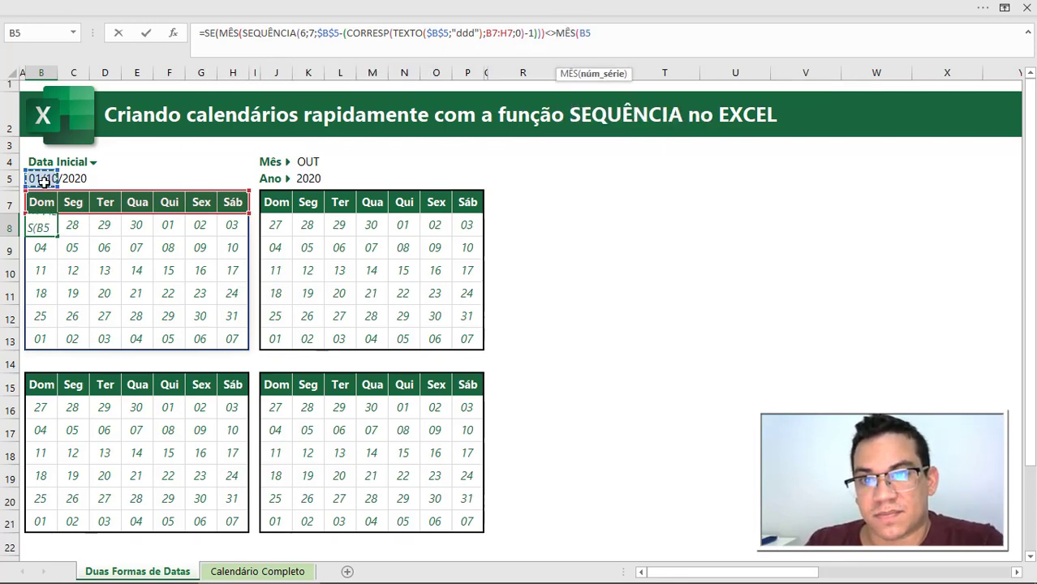
{"action": "key", "text": "F4"}
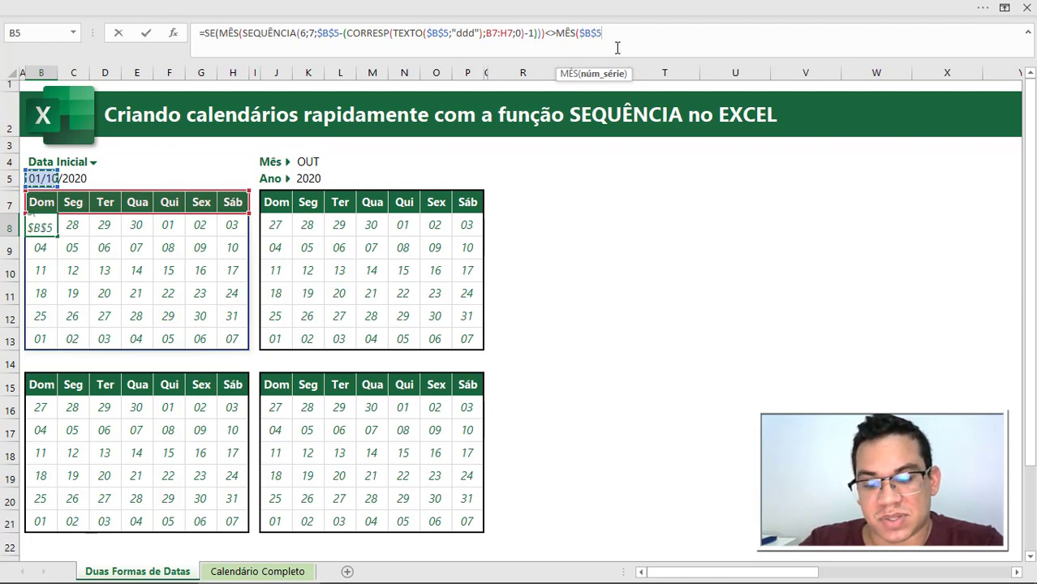
{"action": "type", "text": ");"}
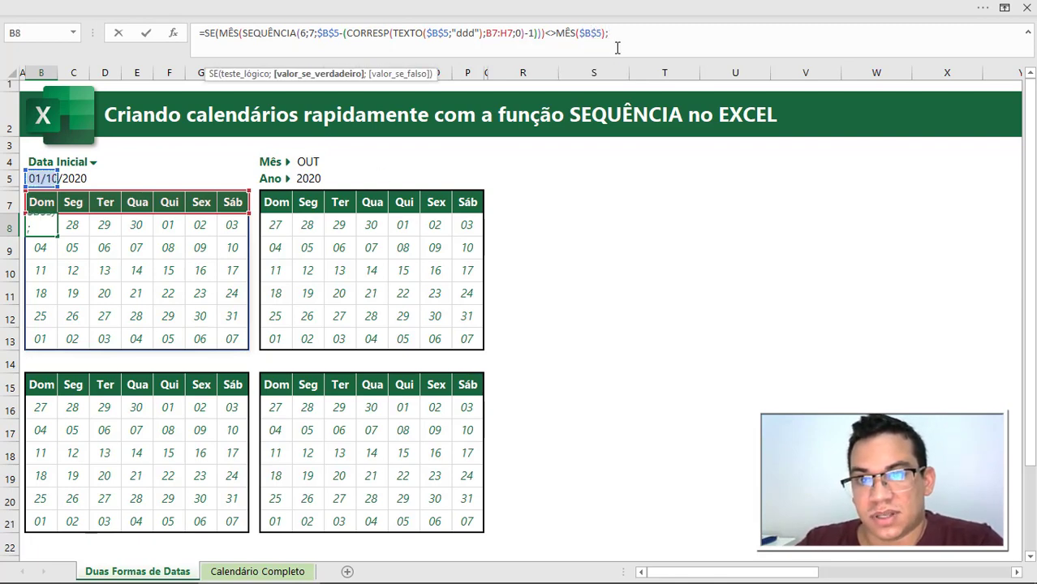
Step: Complete the SE in B8 with "" as the true value and the copied SEQUÊNCIA expression as the false value
{"action": "type", "text": ";"}
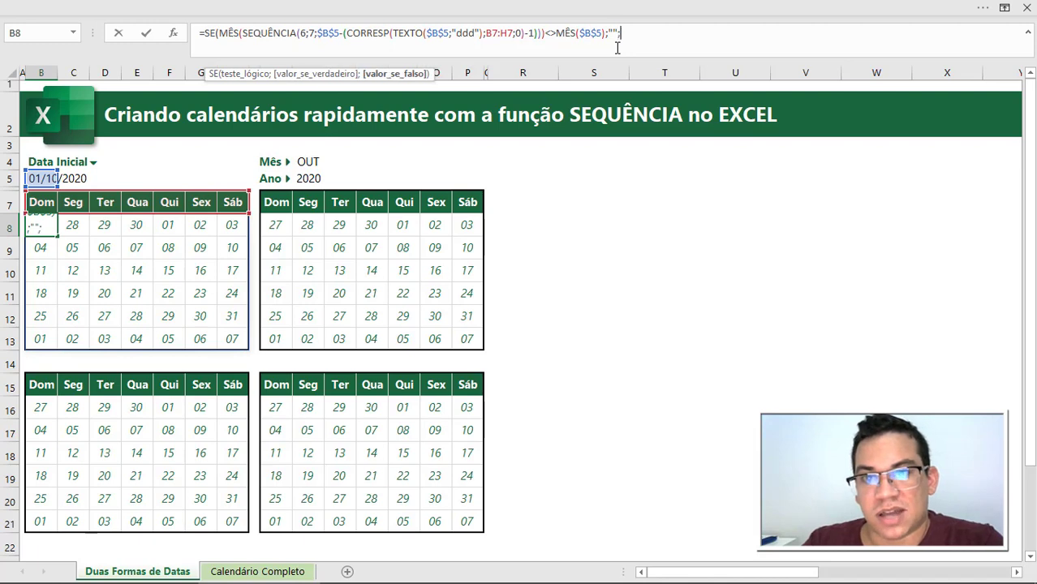
{"action": "key", "text": "ctrl+v"}
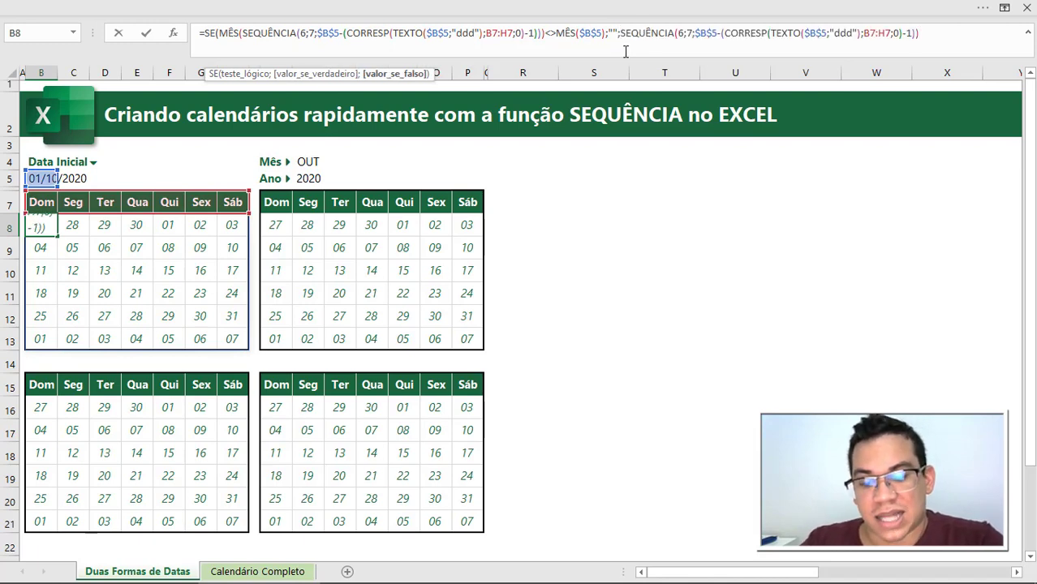
{"action": "type", "text": ")"}
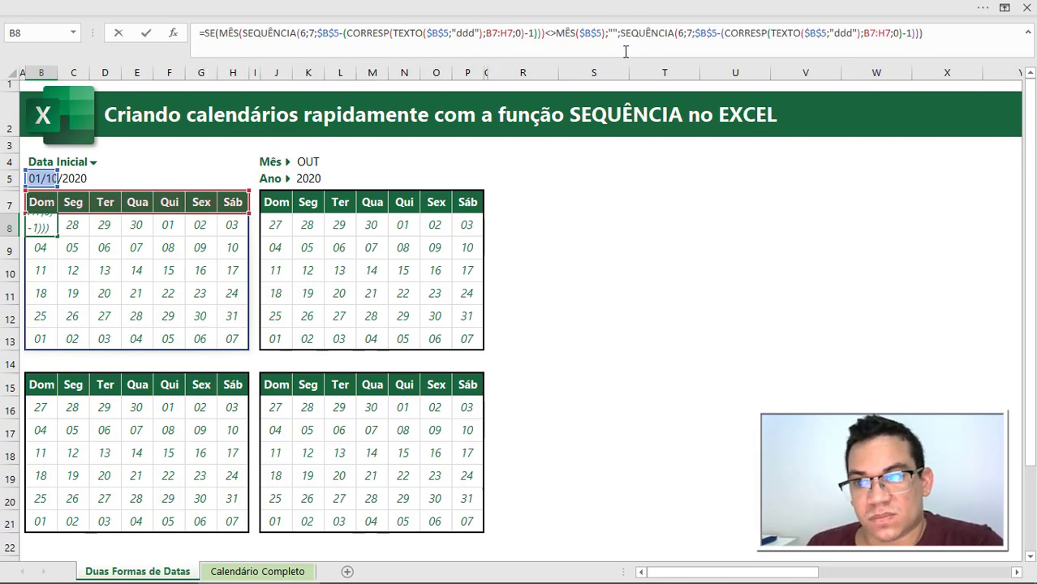
{"action": "key", "text": "Return"}
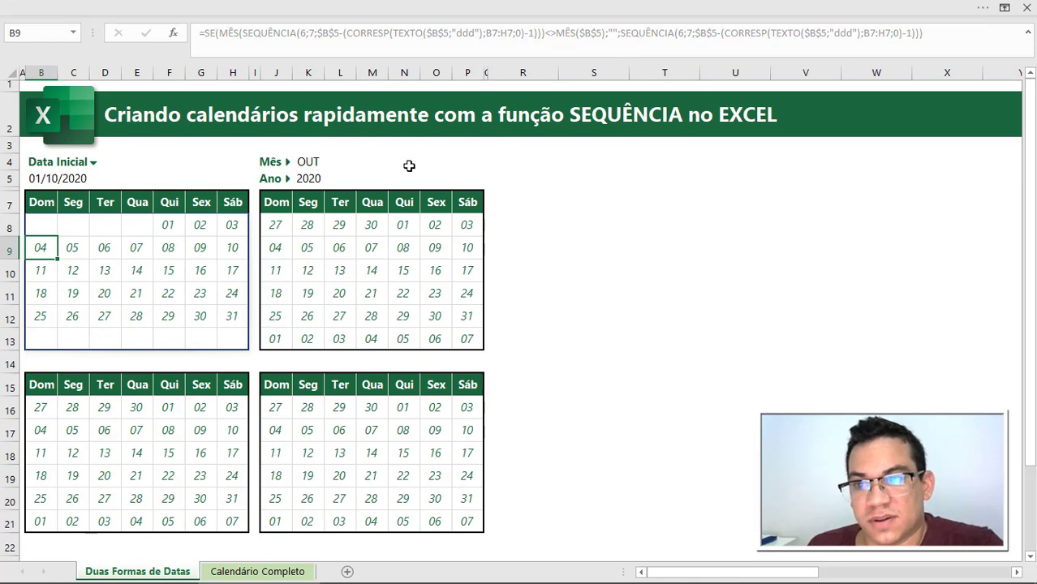
Step: Copy the SEQUÊNCIA expression in J8 and wrap the original in the start of a month test, SE(MÊS(SEQUÊNCIA(...))<>MÊS(
{"action": "left_click", "coordinate": [281, 229]}
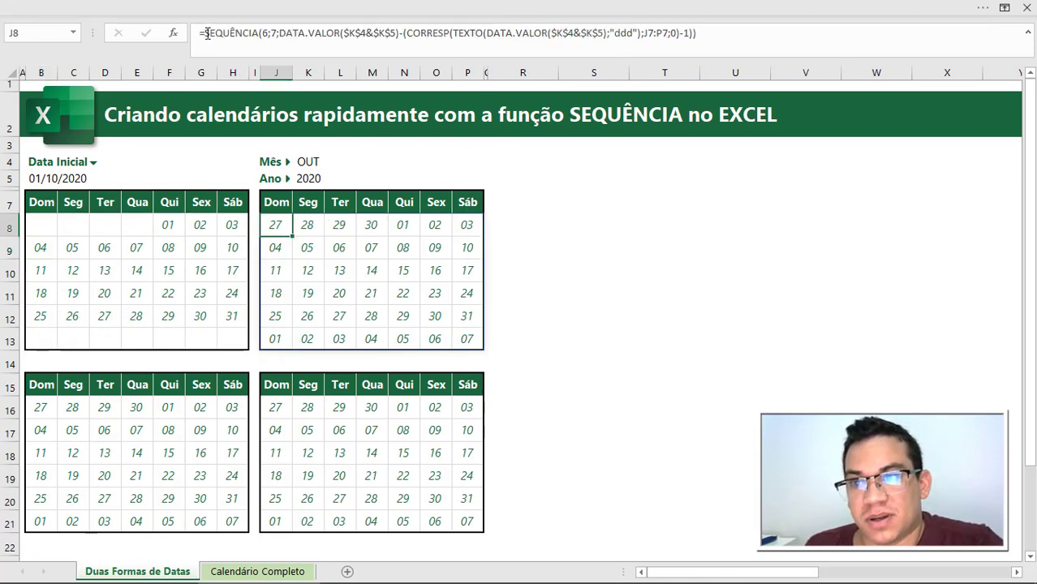
{"action": "left_click_drag", "start_coordinate": [204, 34], "coordinate": [798, 57]}
{"action": "key", "text": "ctrl+c"}
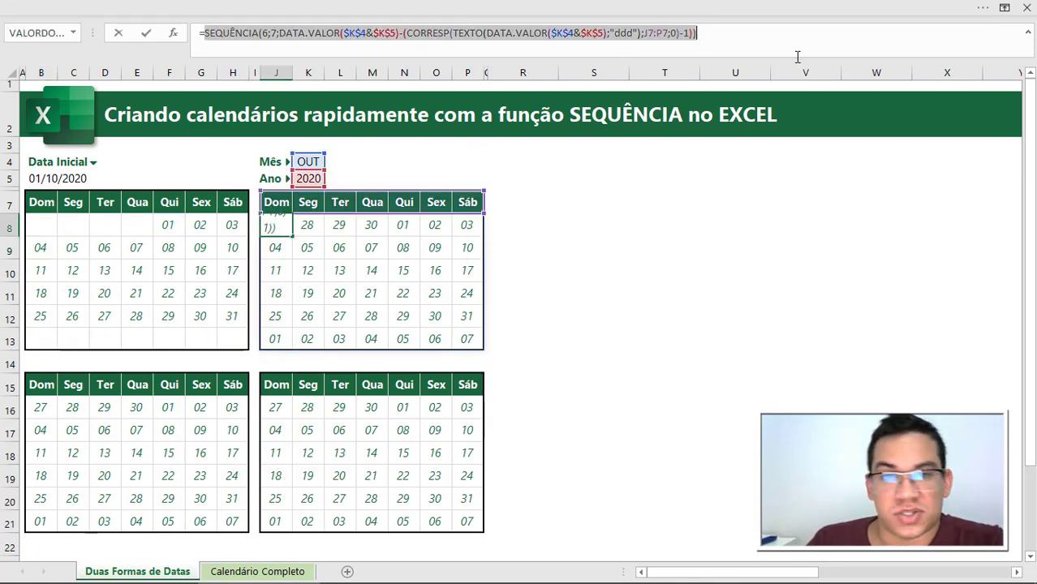
{"action": "left_click", "coordinate": [205, 33]}
{"action": "type", "text": "SE(M"}
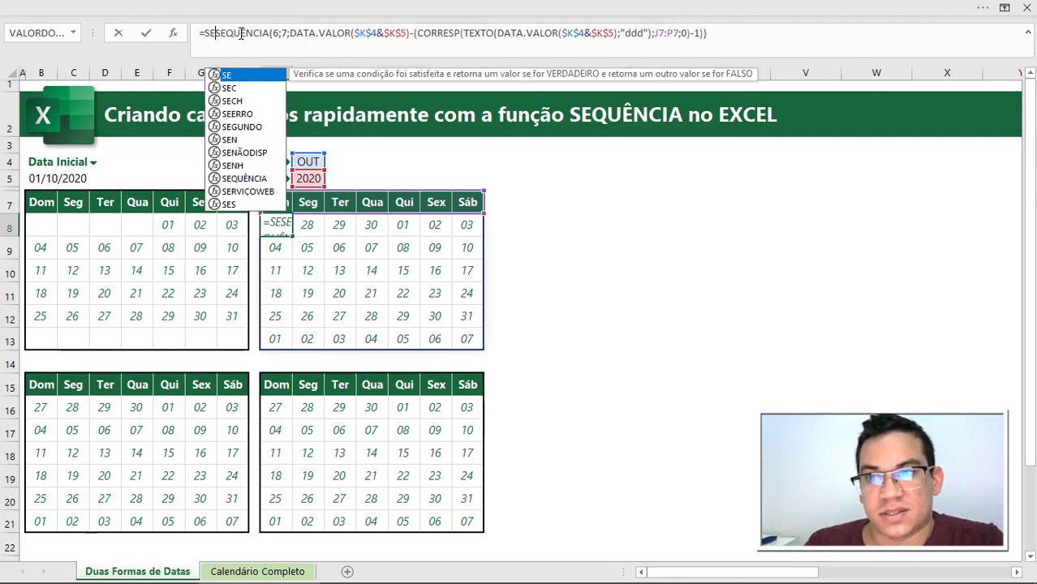
{"action": "type", "text": "ÊS("}
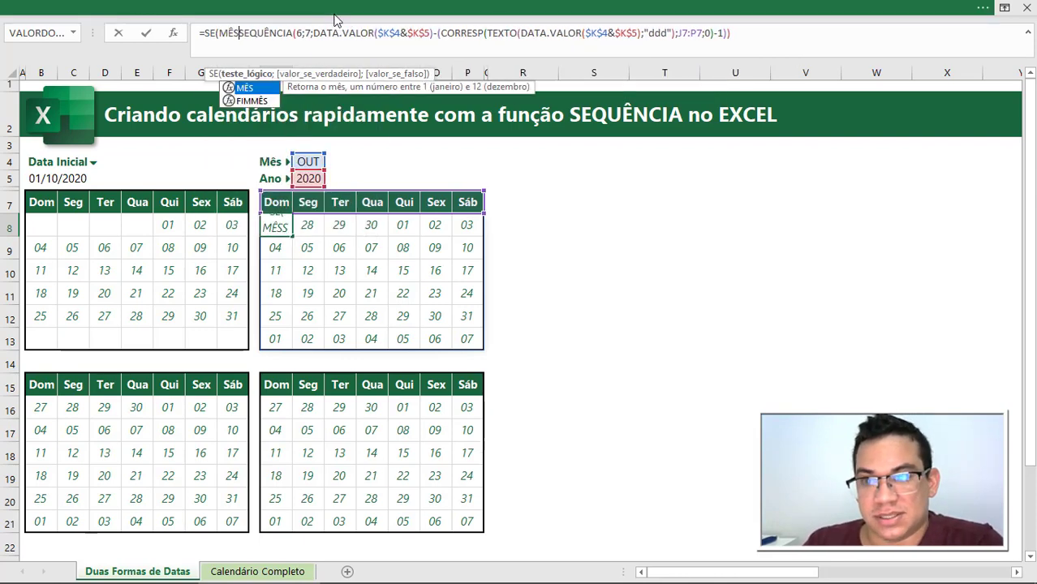
{"action": "left_click", "coordinate": [784, 39]}
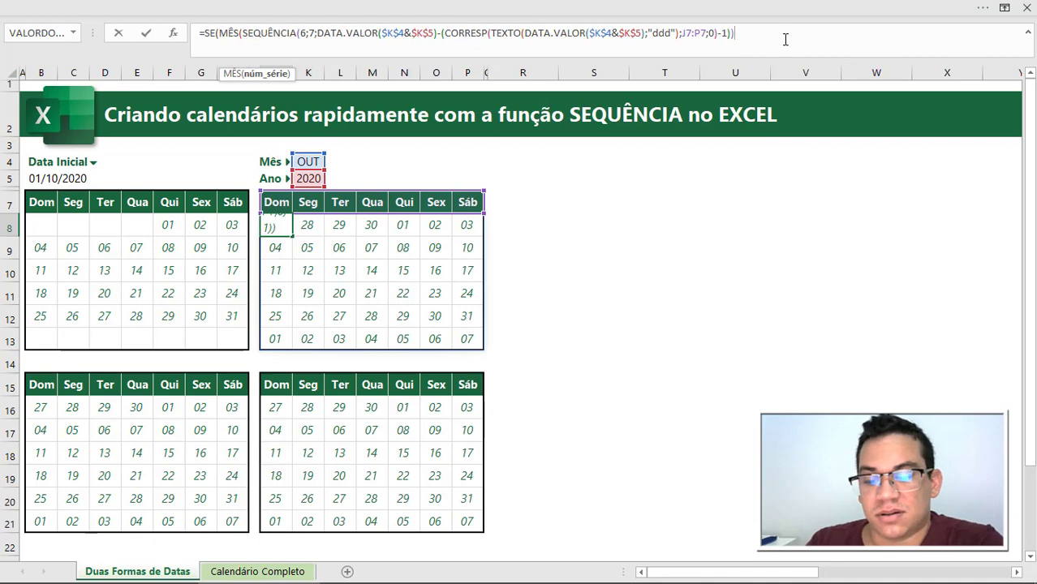
{"action": "type", "text": ")<>MÊS("}
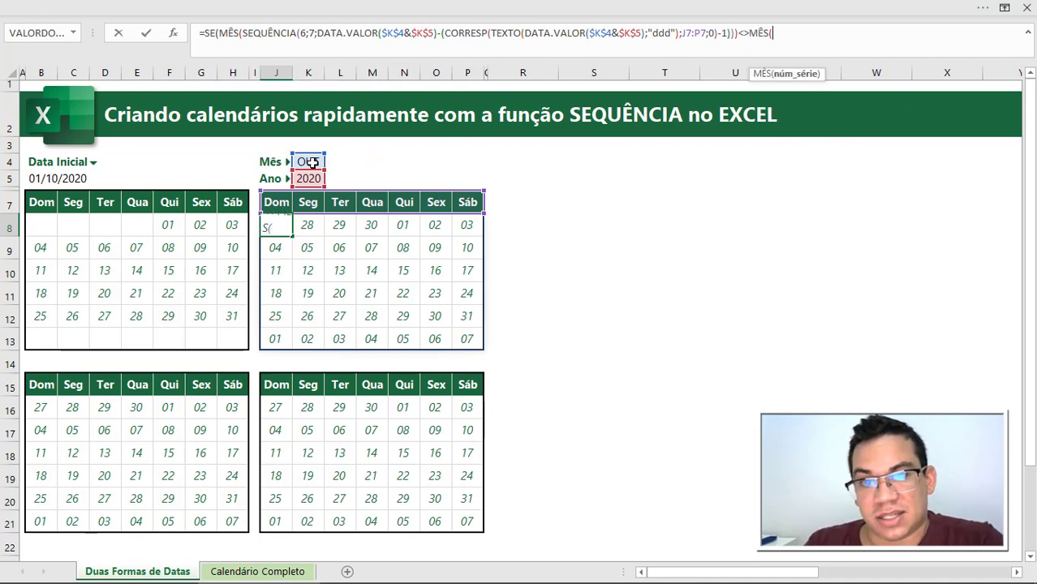
Step: Complete the month comparison in J8 with the date from the month and year cells, DATA.VALOR(K4&K5)
{"action": "type", "text": "DA"}
{"action": "key", "text": "Down"}
{"action": "key", "text": "Tab"}
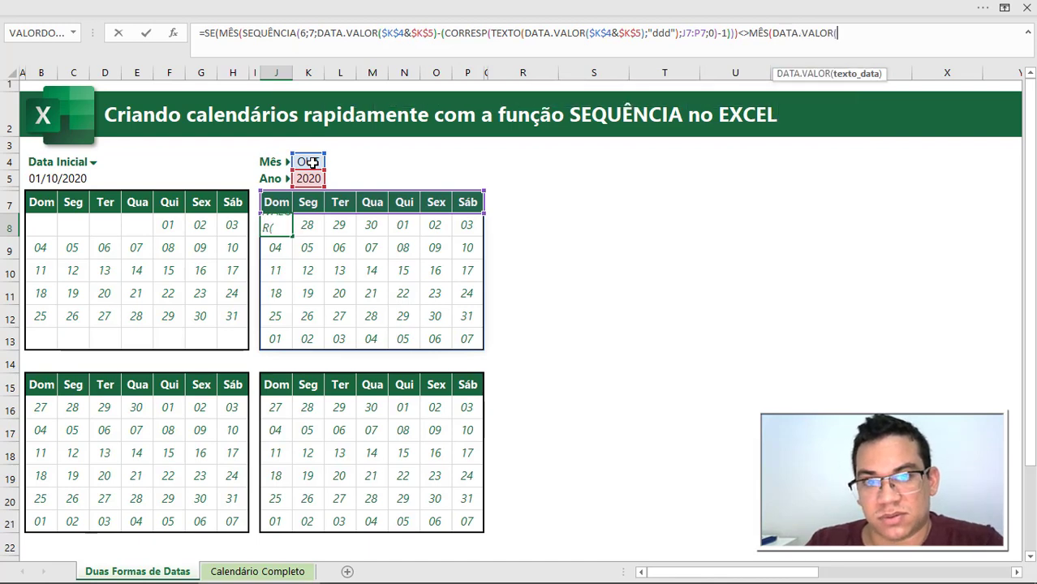
{"action": "left_click", "coordinate": [312, 162]}
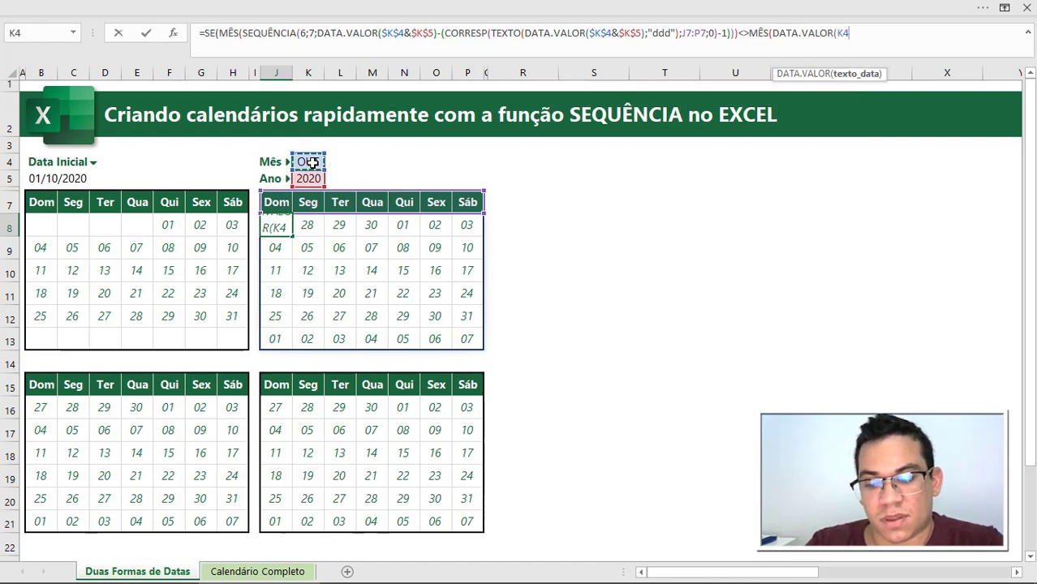
{"action": "type", "text": "&"}
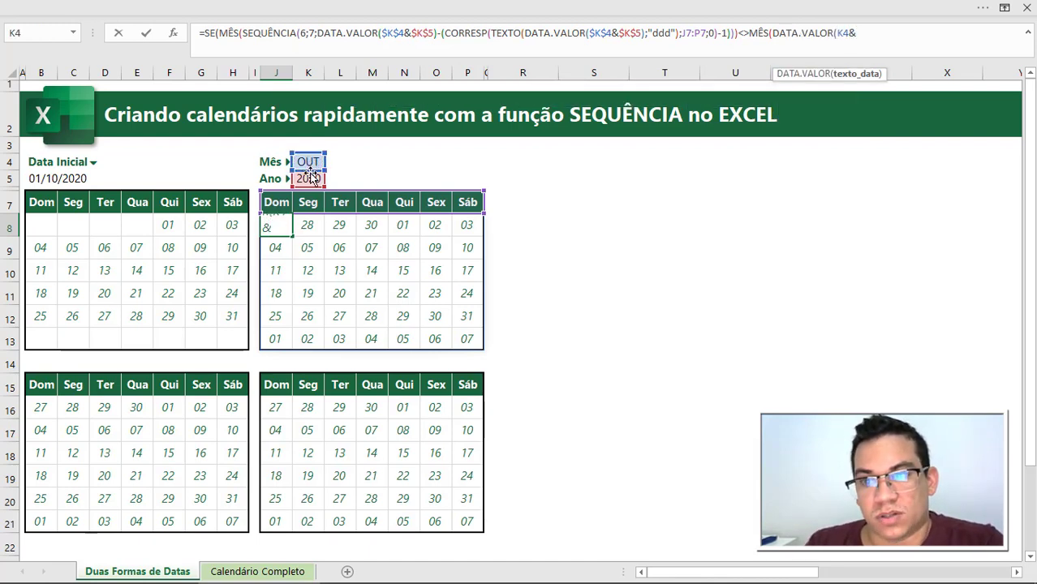
{"action": "left_click", "coordinate": [311, 178]}
{"action": "type", "text": "))"}
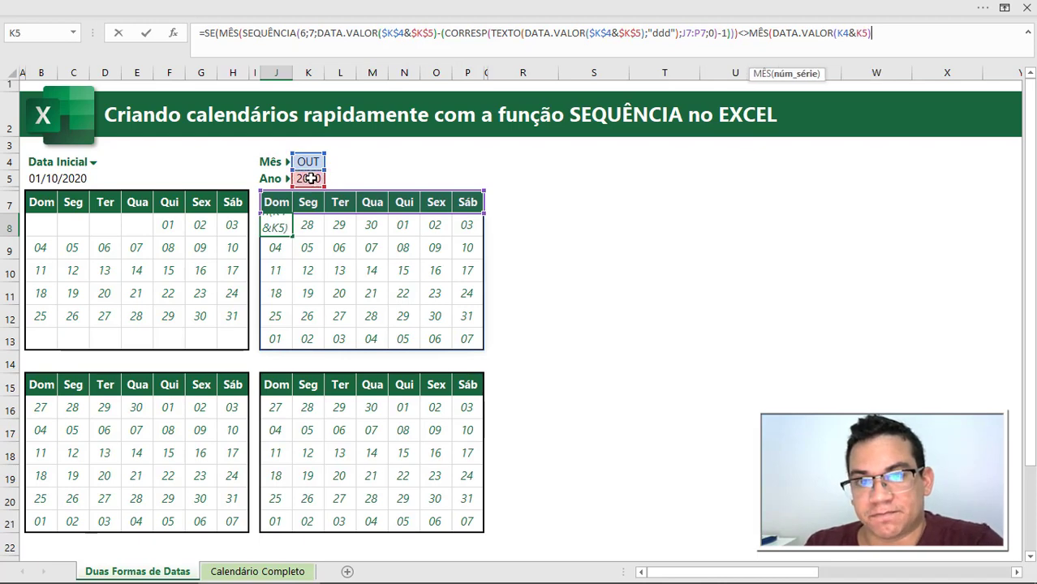
Step: Finish the SE in J8 with "" as the true value and the copied SEQUÊNCIA expression as the false value
{"action": "type", "text": ";\"\""}
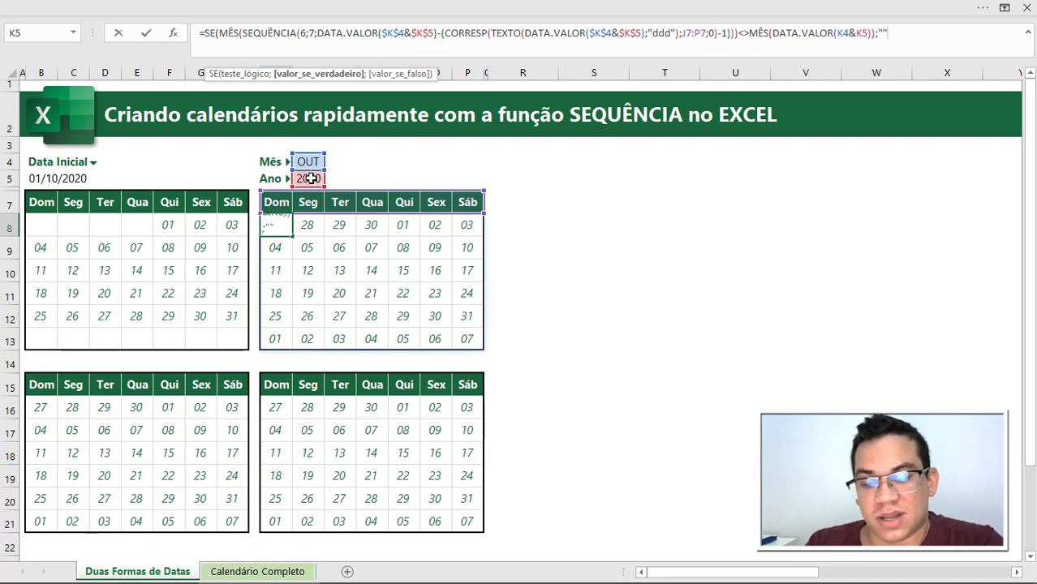
{"action": "type", "text": ";"}
{"action": "key", "text": "ctrl+v"}
{"action": "key", "text": "Return"}
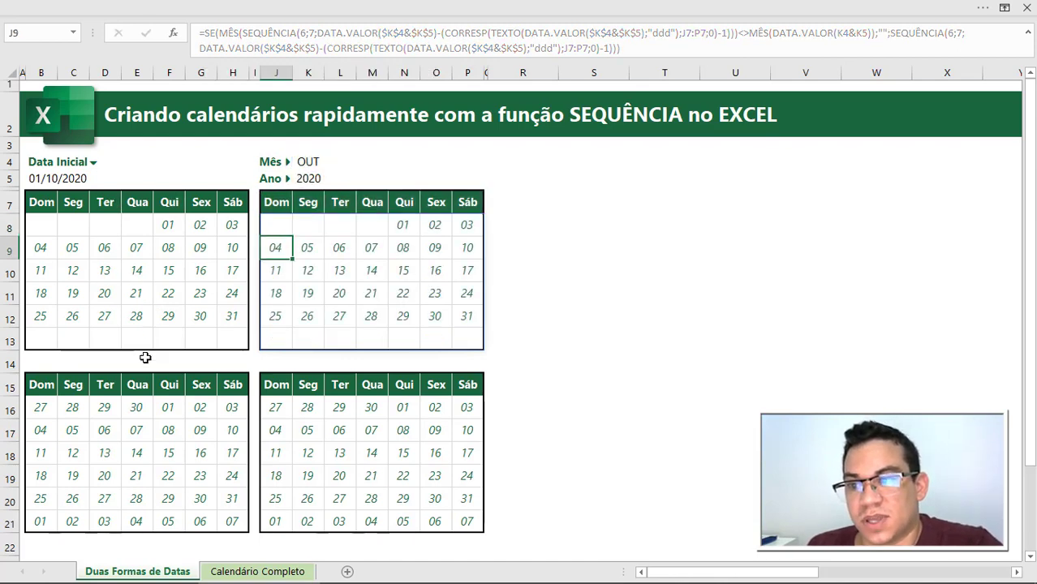
{"action": "left_click", "coordinate": [47, 408]}
{"action": "scroll", "coordinate": [110, 427], "scroll_direction": "down", "scroll_amount": 1}
{"action": "scroll", "coordinate": [111, 427], "scroll_direction": "down", "scroll_amount": 1}
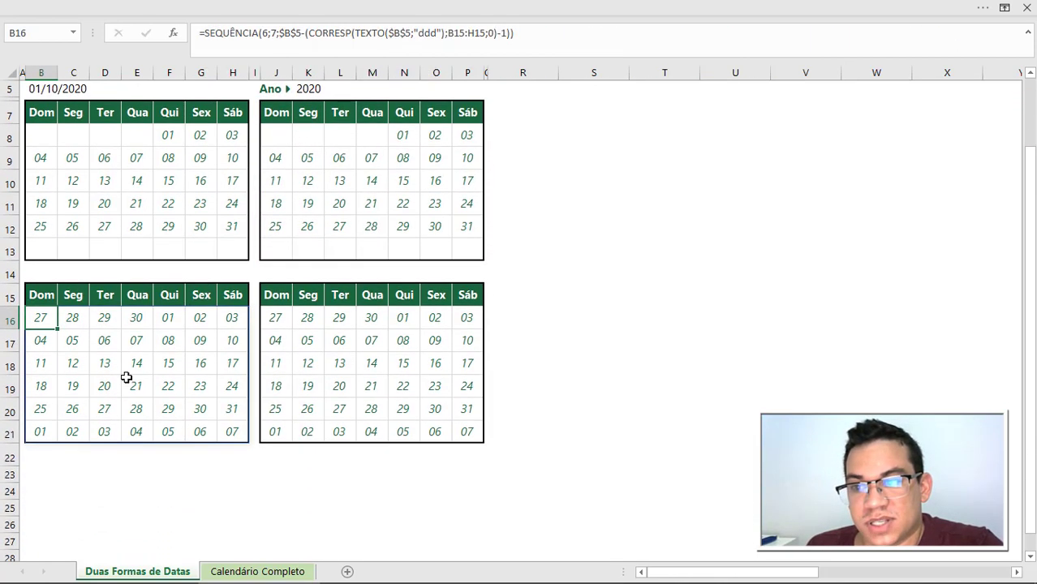
{"action": "scroll", "coordinate": [126, 376], "scroll_direction": "up", "scroll_amount": 2}
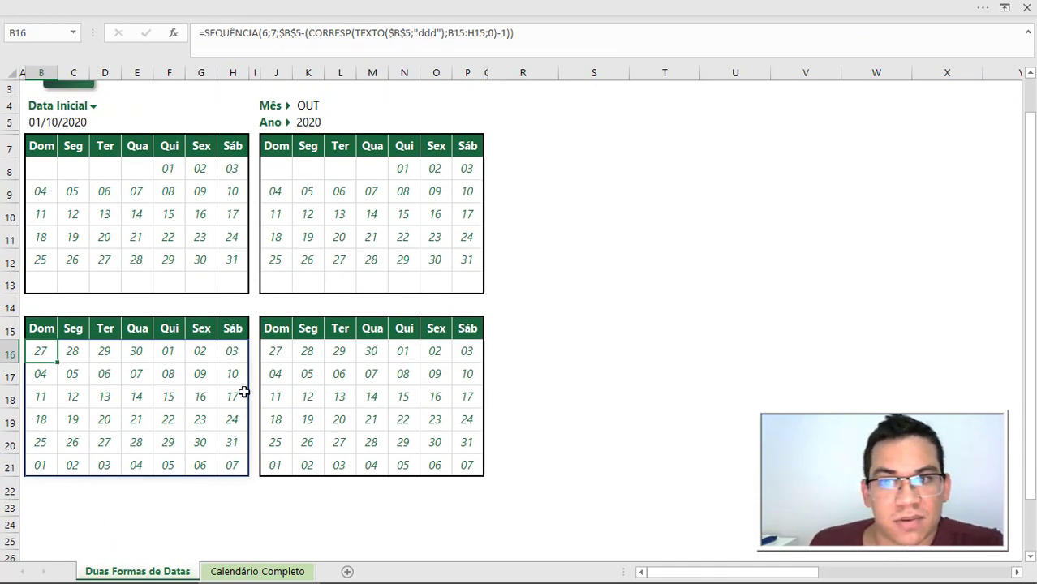
Step: Start a new conditional formatting rule for the day cells of both upper calendars, B8:H13 and J8:P13
{"action": "scroll", "coordinate": [175, 268], "scroll_direction": "up", "scroll_amount": 1}
{"action": "left_click_drag", "start_coordinate": [45, 214], "coordinate": [235, 329]}
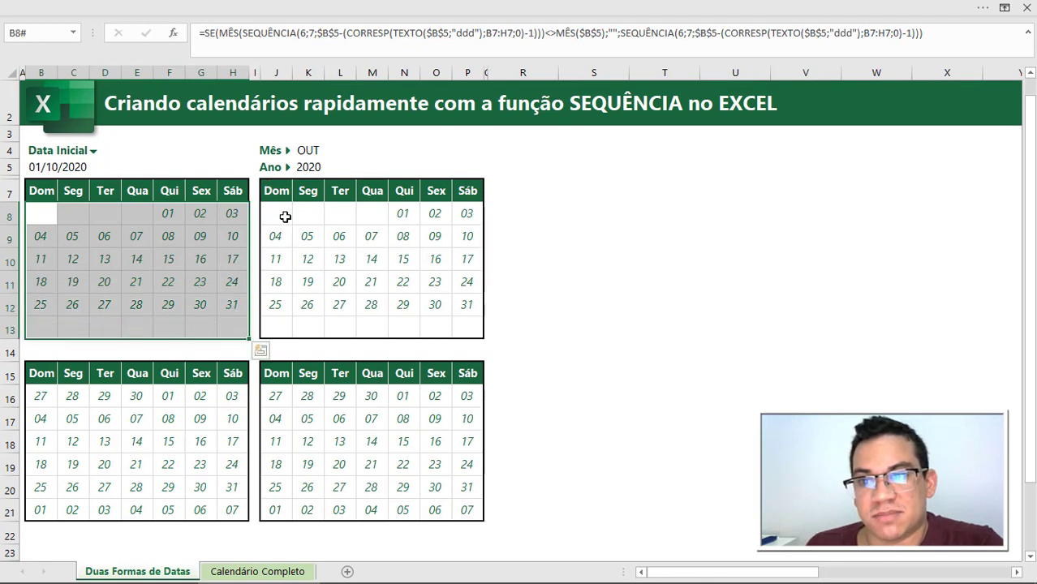
{"action": "left_click_drag", "start_coordinate": [285, 217], "coordinate": [469, 329]}
{"action": "left_click", "coordinate": [504, 6]}
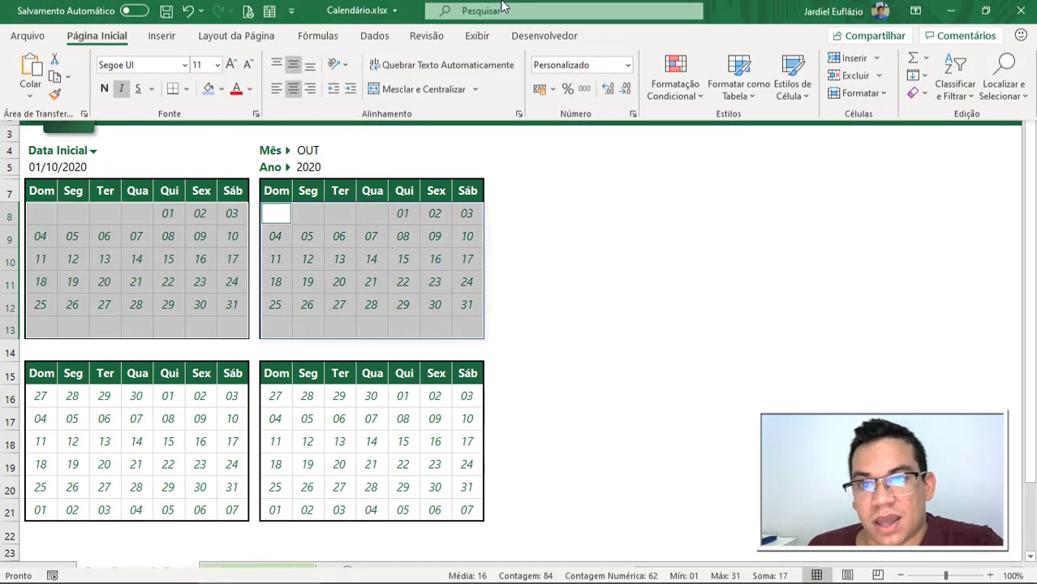
{"action": "left_click", "coordinate": [675, 81]}
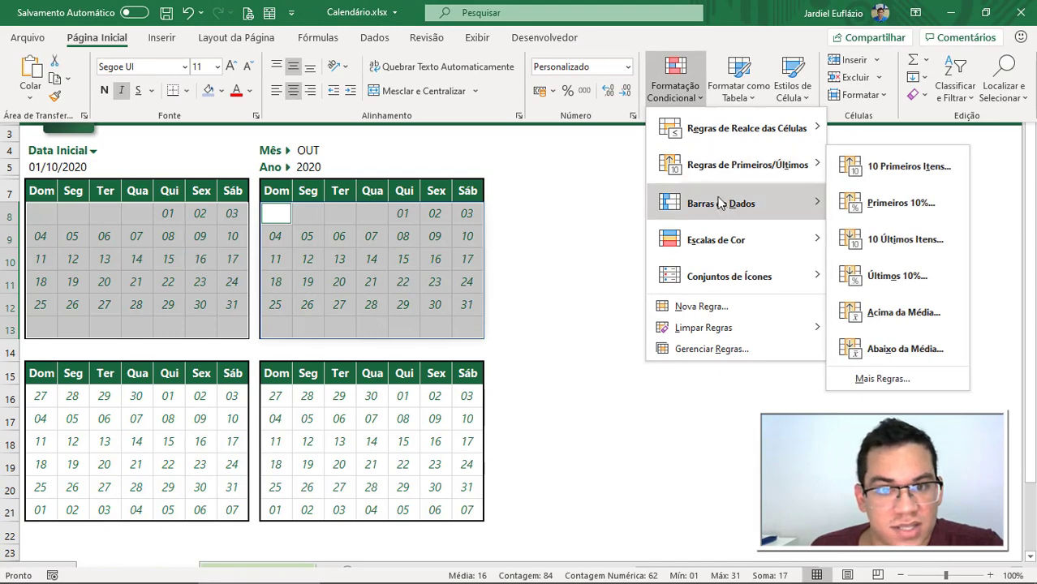
{"action": "mouse_move", "coordinate": [736, 238]}
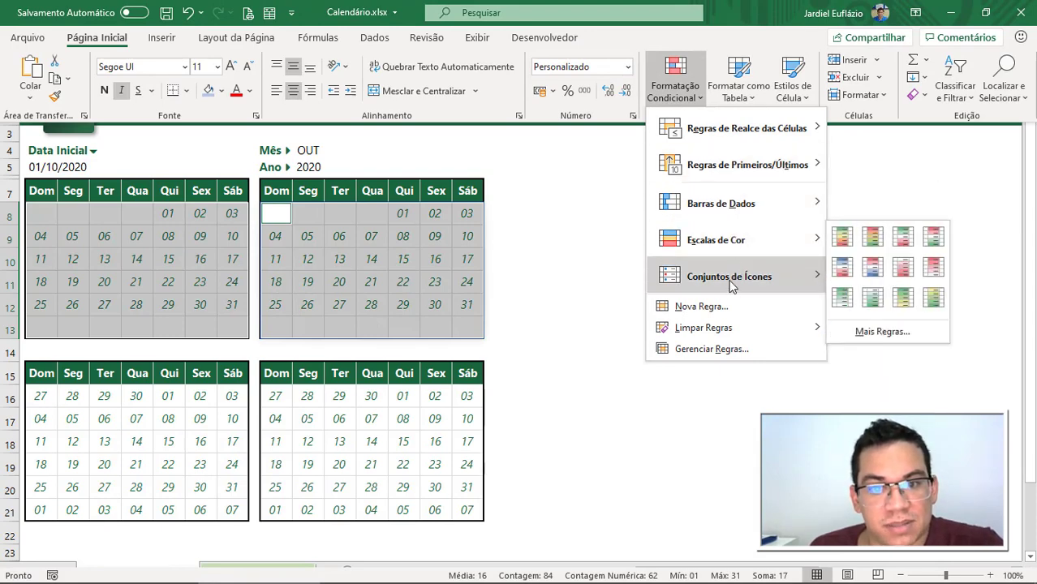
{"action": "left_click", "coordinate": [715, 307]}
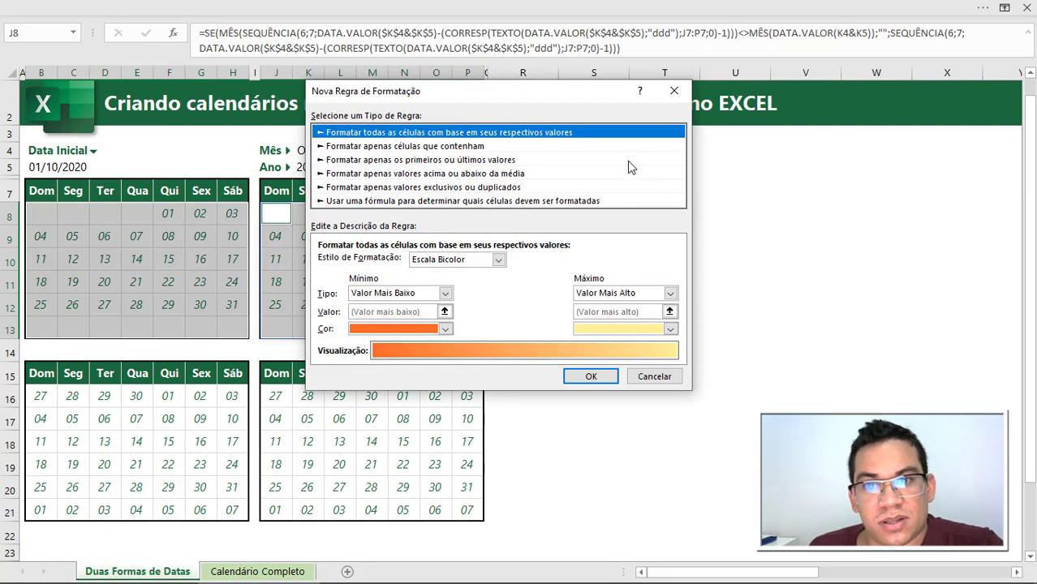
{"action": "left_click_drag", "start_coordinate": [560, 99], "coordinate": [768, 110]}
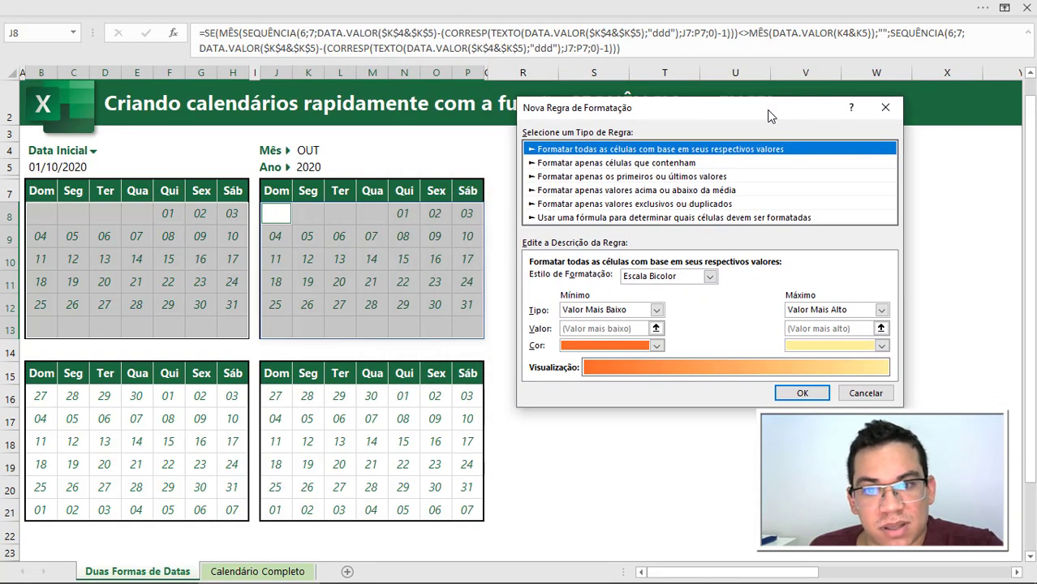
{"action": "left_click", "coordinate": [585, 218]}
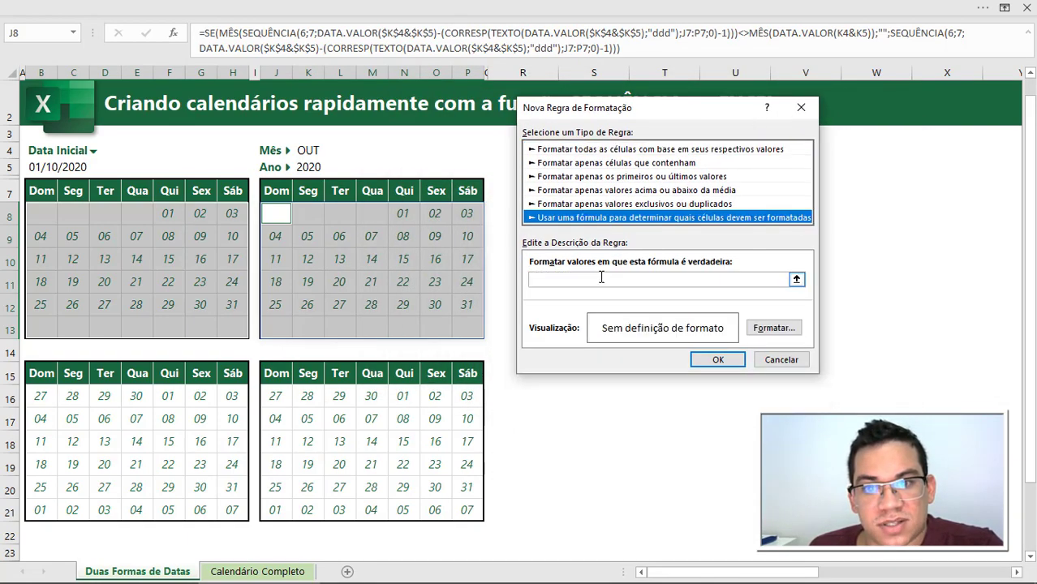
{"action": "left_click", "coordinate": [601, 278]}
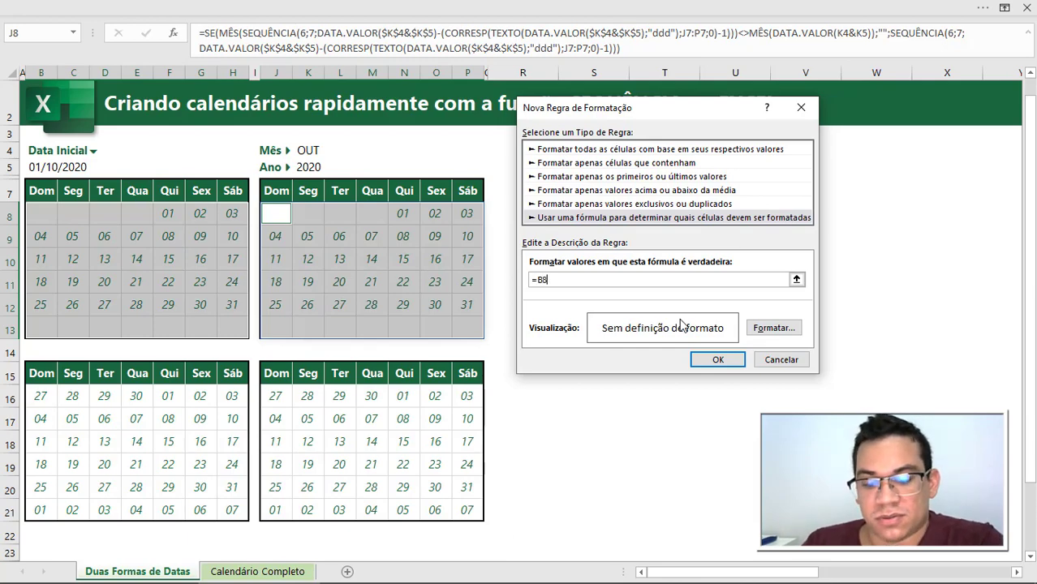
{"action": "left_click", "coordinate": [775, 328]}
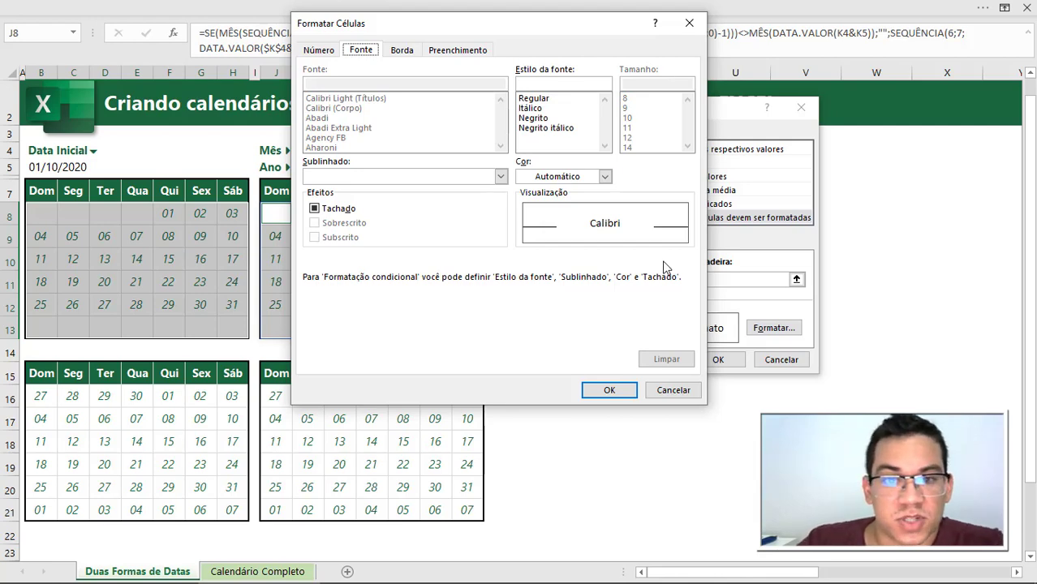
{"action": "key", "text": "Escape"}
Step: Make the rule format only cells that contain Vazias with a light gray background fill, and apply it to the upper calendars
{"action": "left_click", "coordinate": [628, 163]}
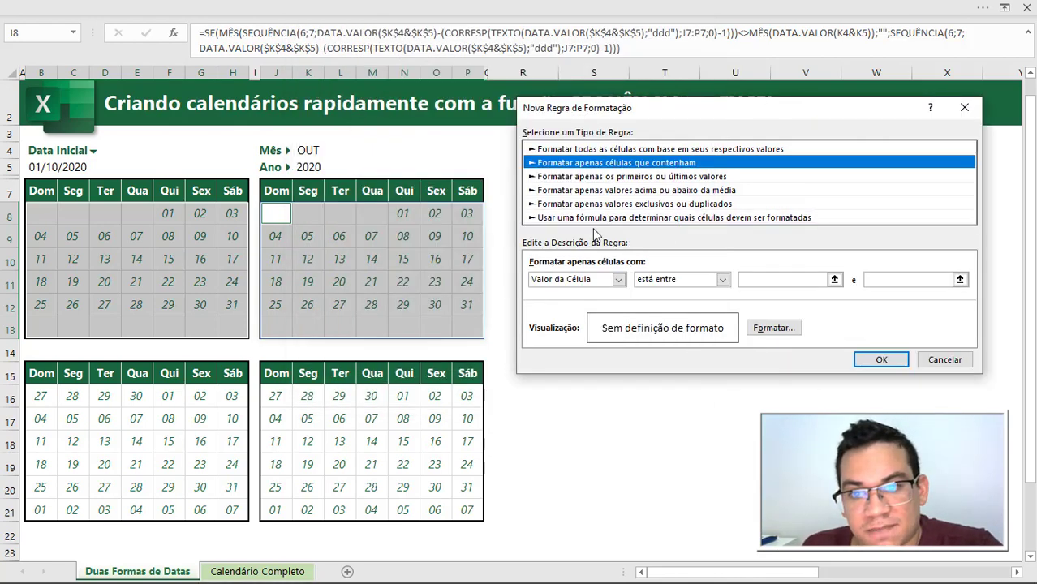
{"action": "left_click", "coordinate": [575, 278]}
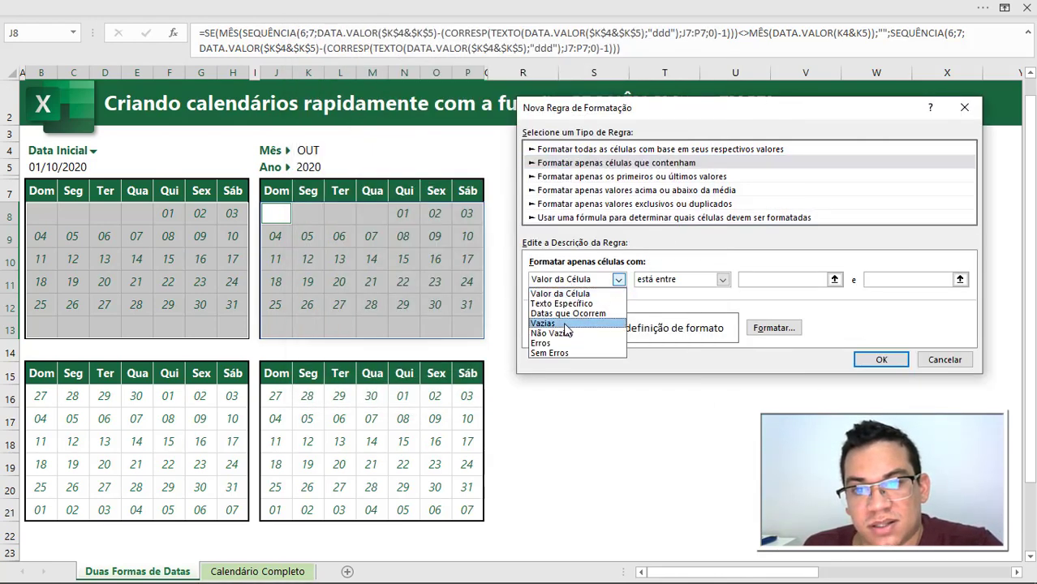
{"action": "left_click", "coordinate": [569, 316]}
{"action": "left_click", "coordinate": [774, 327]}
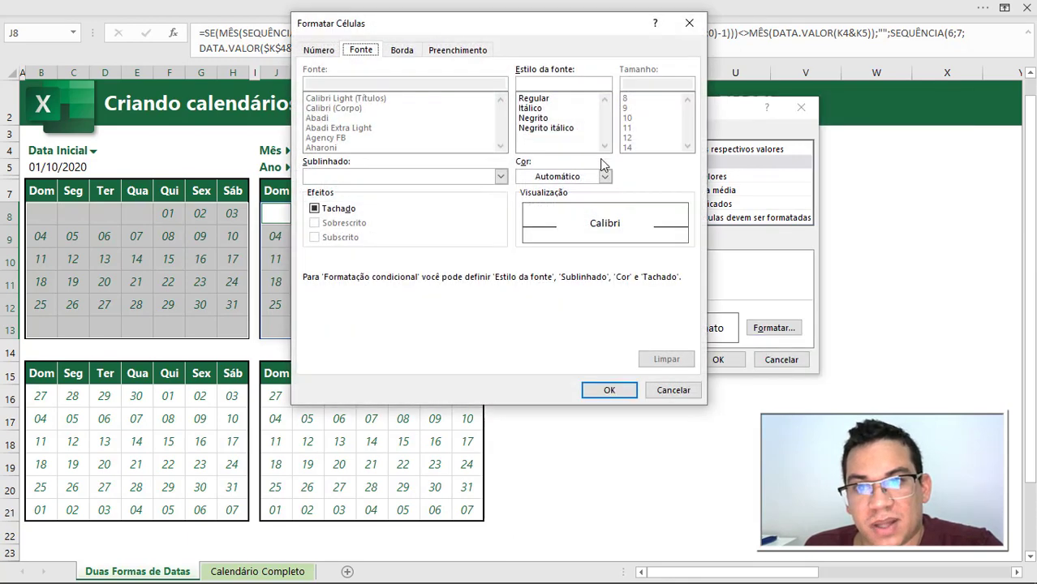
{"action": "left_click", "coordinate": [457, 51]}
{"action": "left_click", "coordinate": [317, 140]}
{"action": "left_click", "coordinate": [609, 390]}
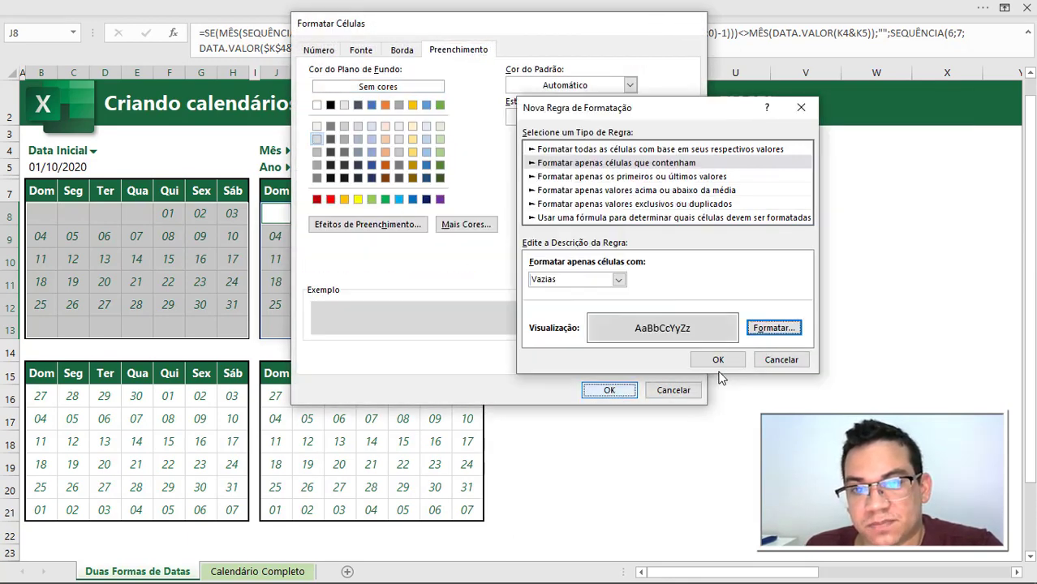
{"action": "left_click", "coordinate": [719, 360]}
{"action": "left_click", "coordinate": [564, 332]}
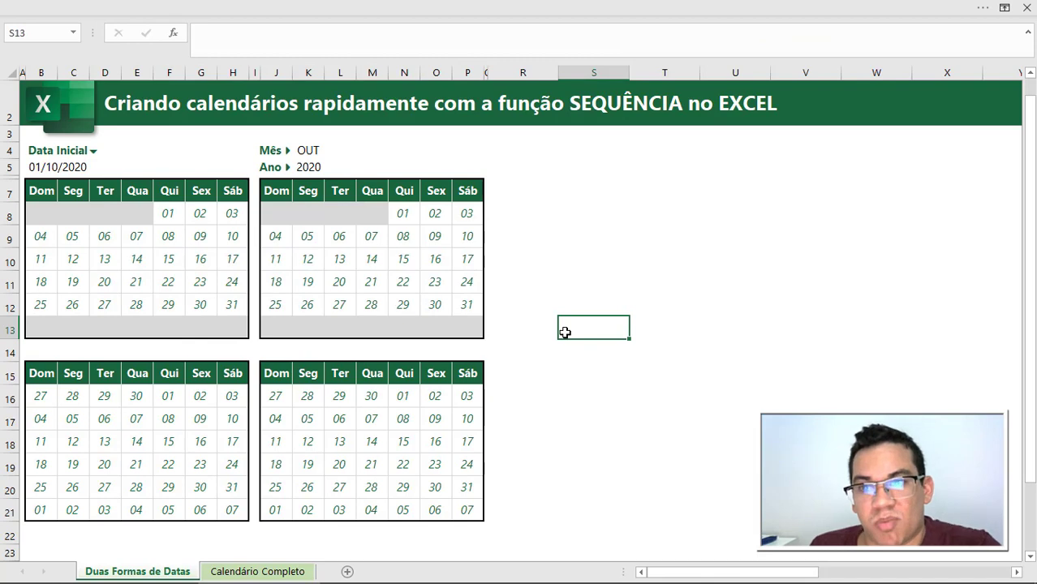
Step: Start a new conditional formatting rule for the day cells B16:H21 of the lower-left calendar
{"action": "scroll", "coordinate": [248, 310], "scroll_direction": "down", "scroll_amount": 1}
{"action": "left_click", "coordinate": [43, 357]}
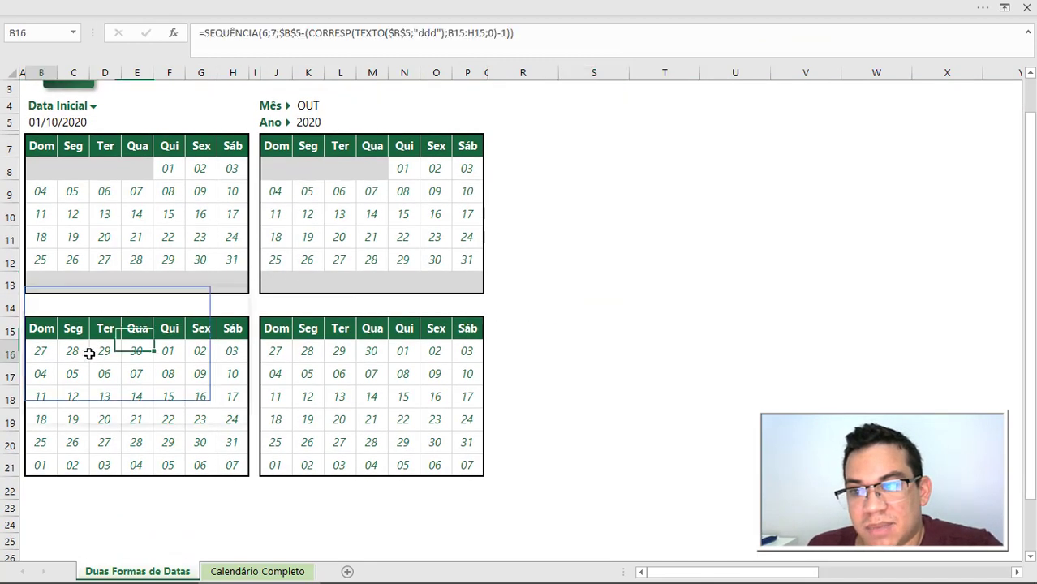
{"action": "mouse_move", "coordinate": [89, 354]}
{"action": "left_mouse_down"}
{"action": "mouse_move", "coordinate": [231, 448]}
{"action": "mouse_move", "coordinate": [235, 463]}
{"action": "left_mouse_up"}
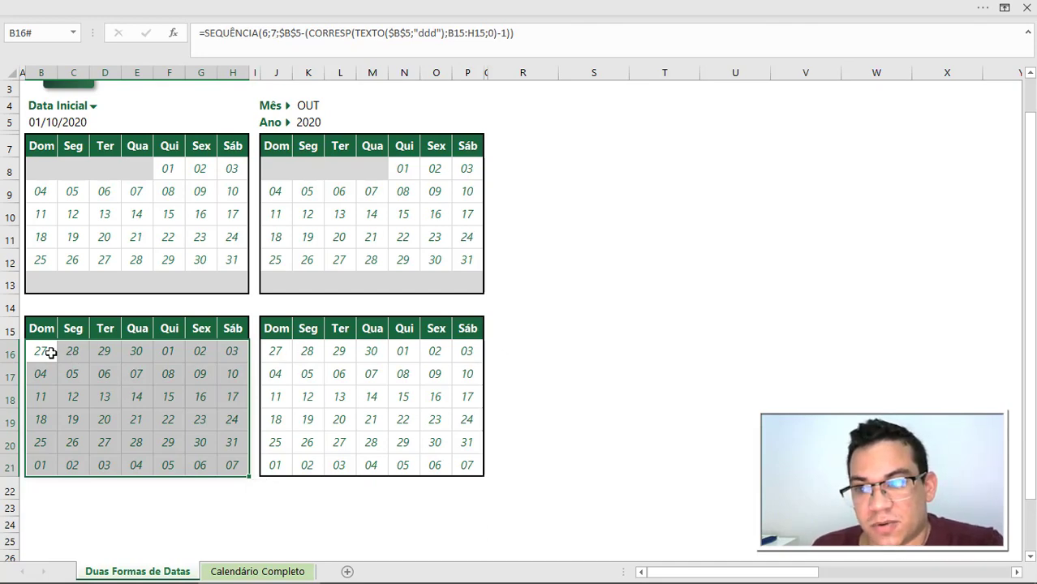
{"action": "left_click_drag", "start_coordinate": [40, 354], "coordinate": [234, 467]}
{"action": "scroll", "coordinate": [314, 401], "scroll_direction": "up", "scroll_amount": 2}
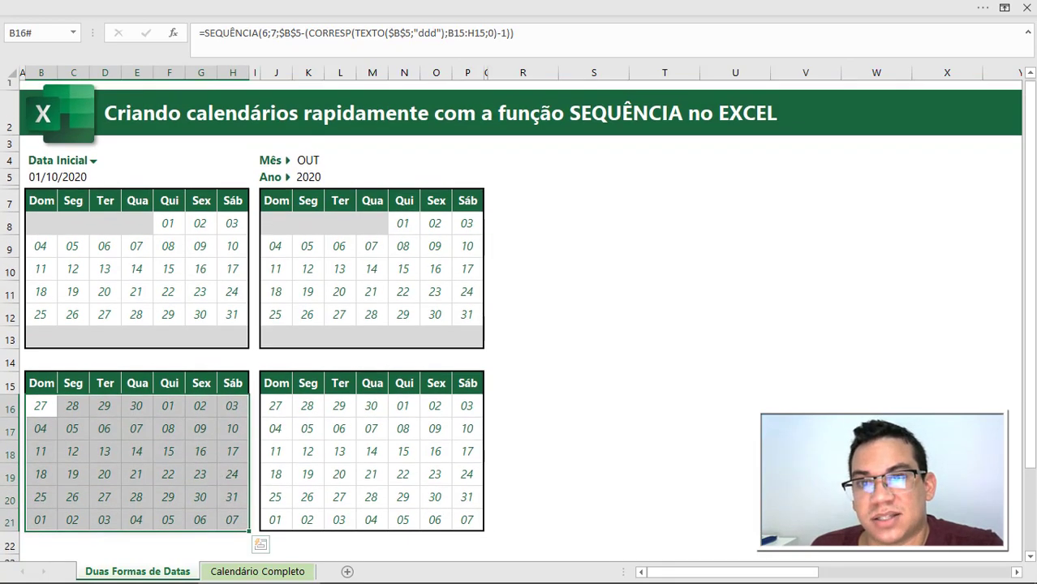
{"action": "left_click", "coordinate": [751, 7]}
{"action": "left_click", "coordinate": [673, 93]}
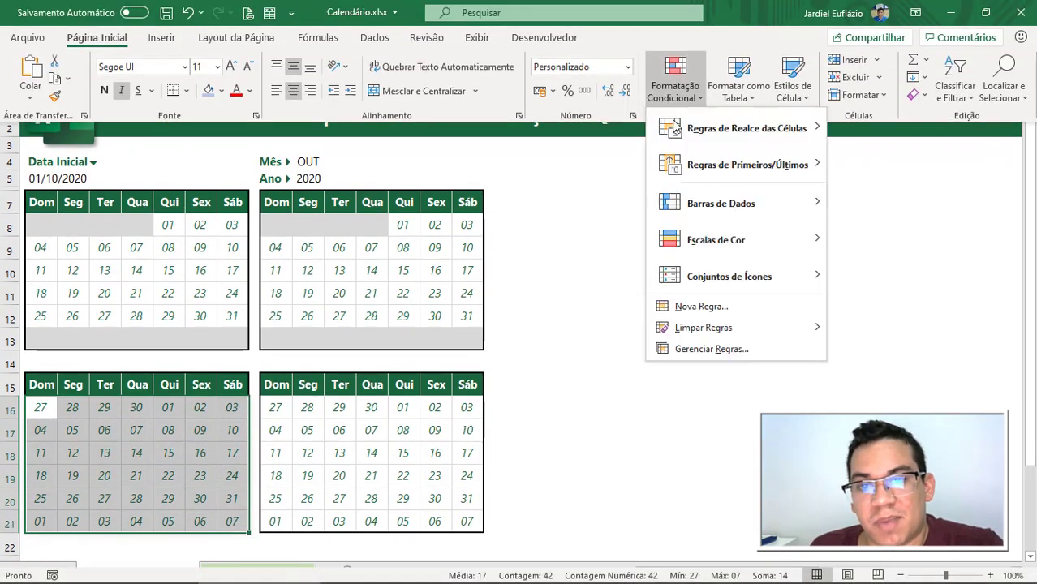
{"action": "left_click", "coordinate": [699, 313]}
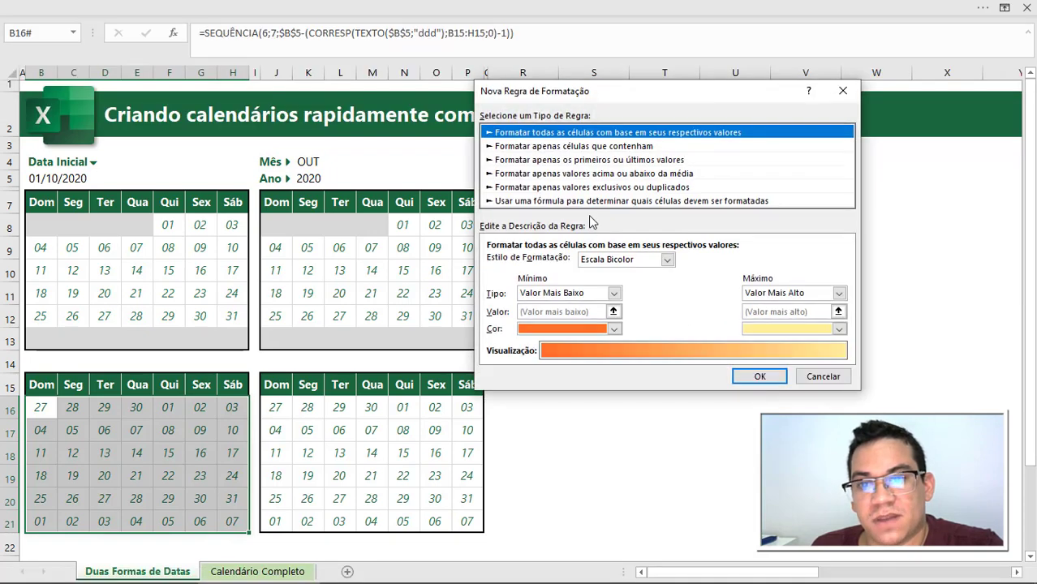
Step: Base the rule on a formula and enter =MÊS(B16)<>MÊS($B$5) as its condition
{"action": "left_click", "coordinate": [579, 202]}
{"action": "left_click", "coordinate": [582, 262]}
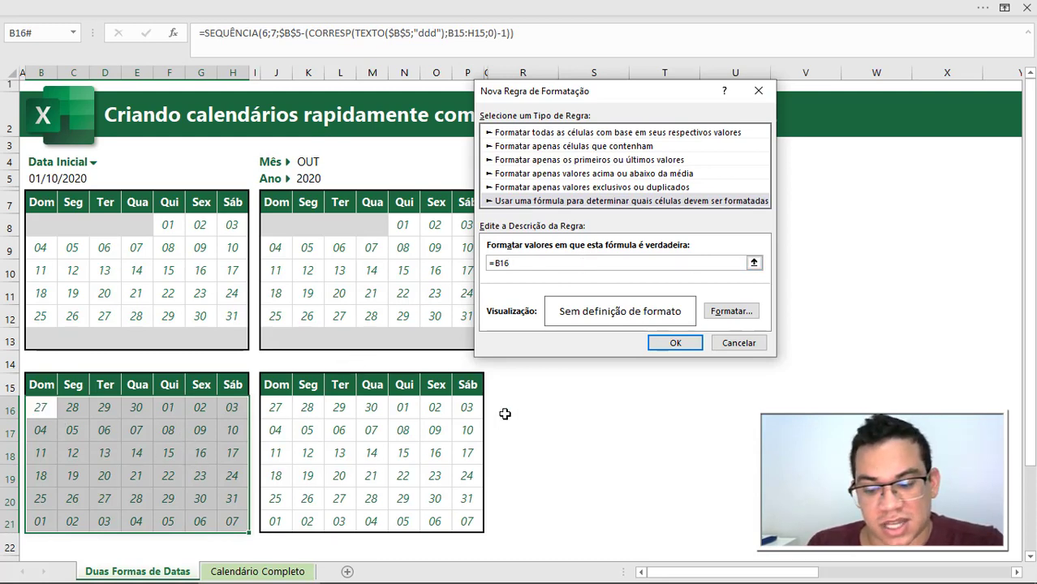
{"action": "left_click", "coordinate": [496, 263]}
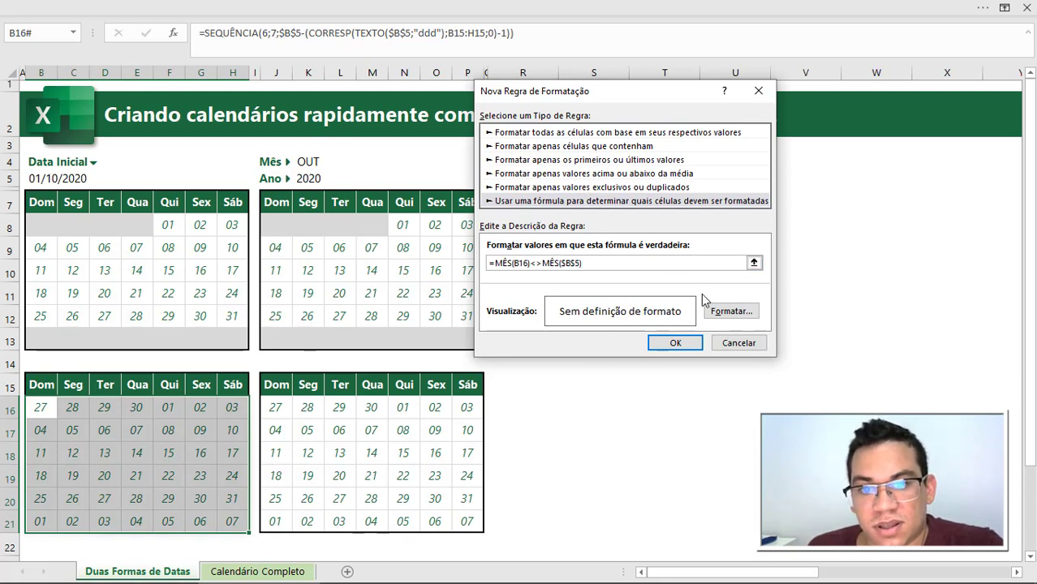
Step: Give the rule a light green fill with an italic dark green font, and apply it to B16:H21
{"action": "left_click", "coordinate": [726, 311]}
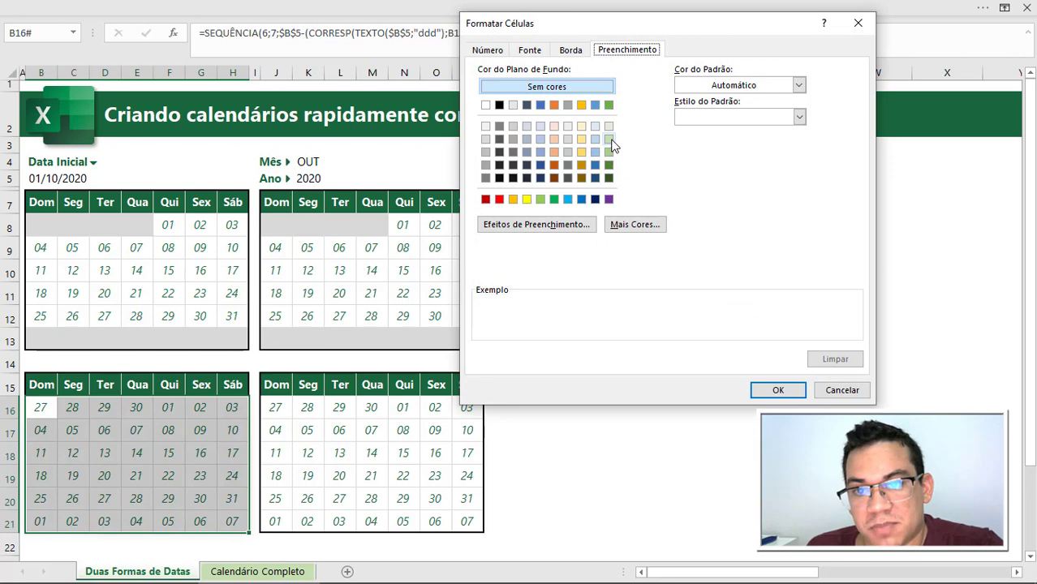
{"action": "left_click", "coordinate": [609, 140]}
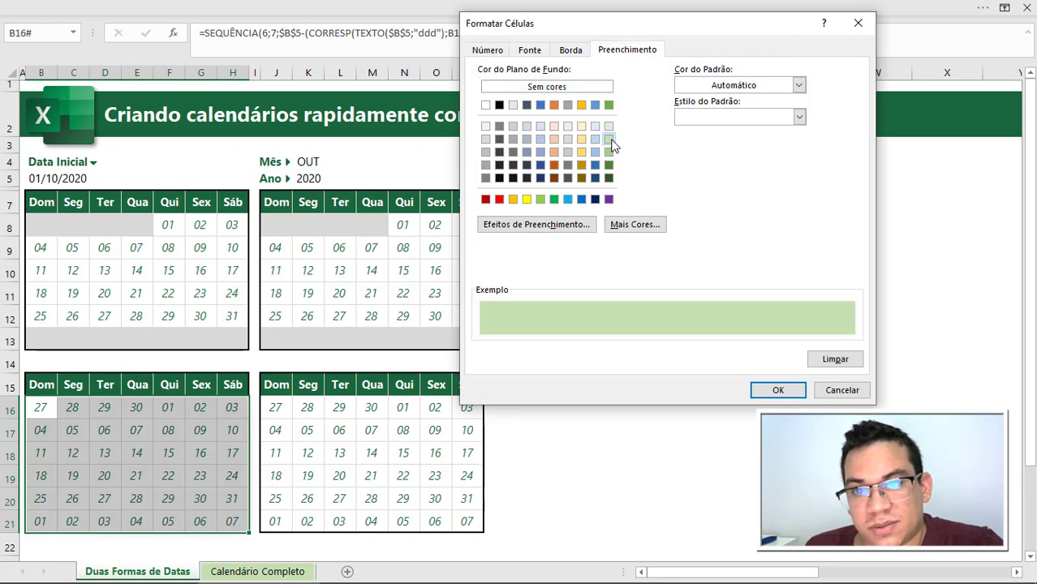
{"action": "left_click", "coordinate": [532, 50]}
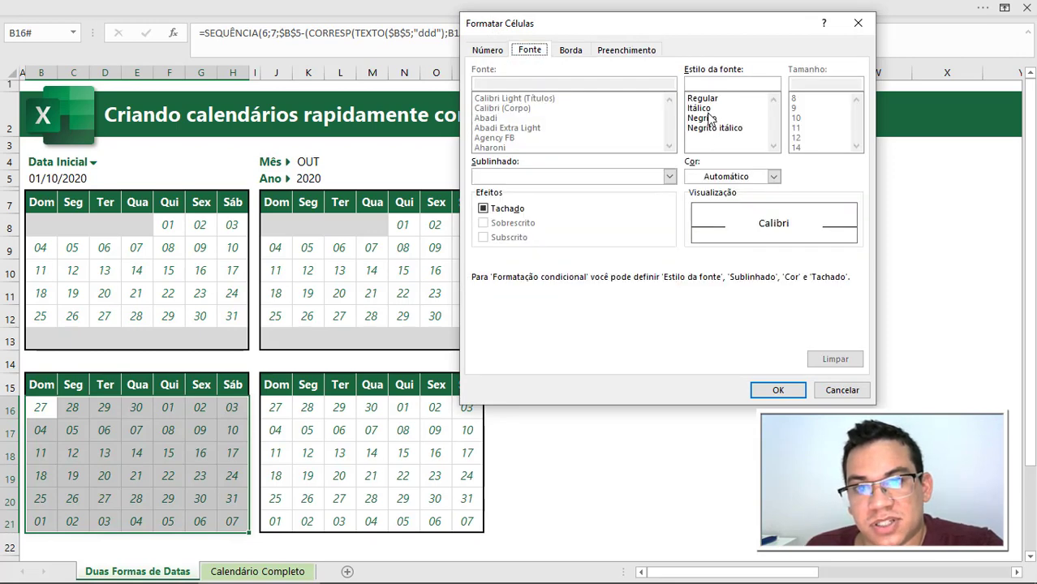
{"action": "left_click", "coordinate": [706, 109]}
{"action": "left_click", "coordinate": [774, 176]}
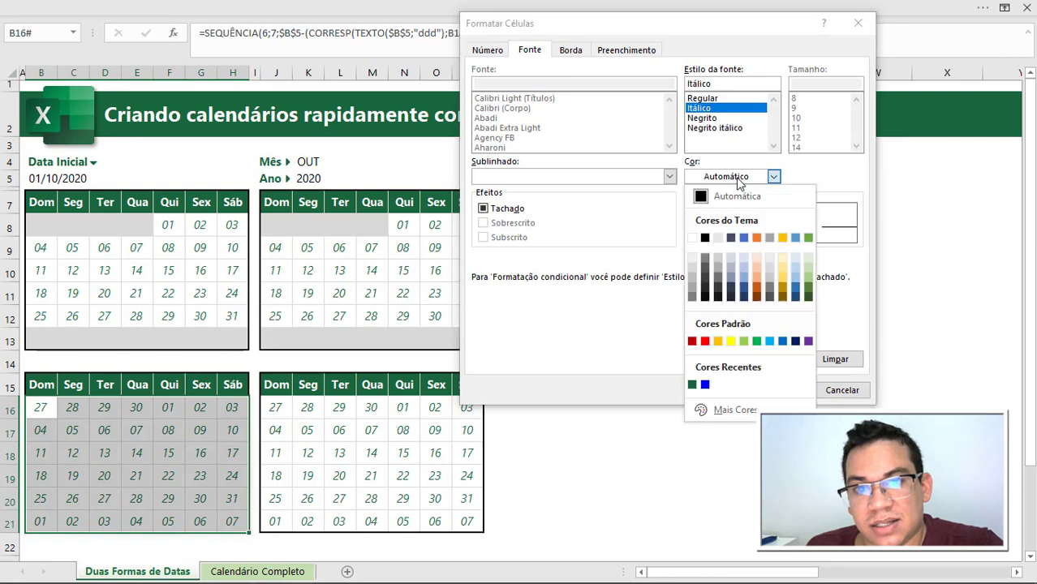
{"action": "left_click", "coordinate": [808, 285]}
{"action": "left_click", "coordinate": [776, 389]}
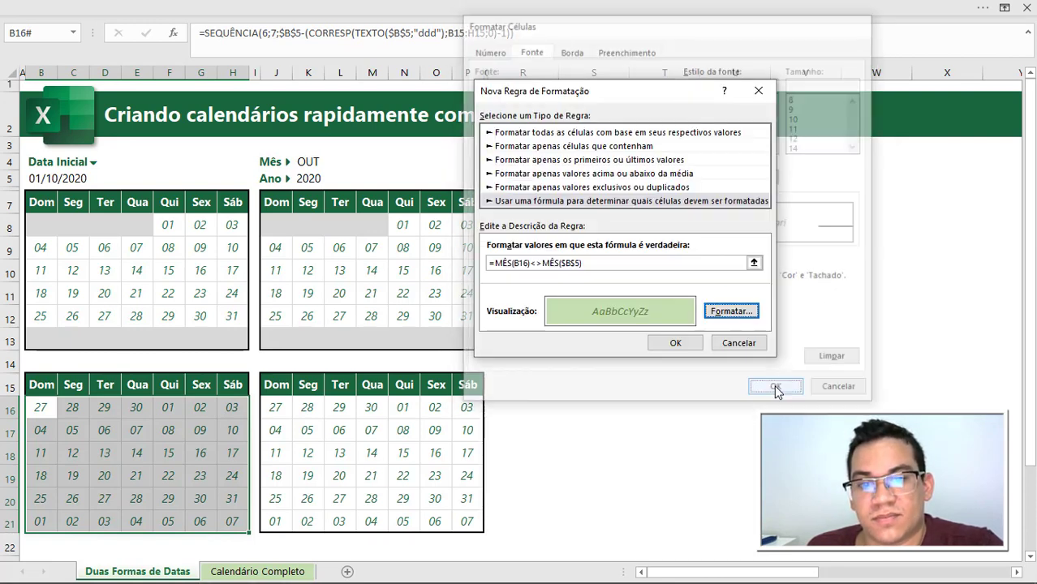
{"action": "left_click", "coordinate": [674, 342]}
{"action": "left_click", "coordinate": [690, 354]}
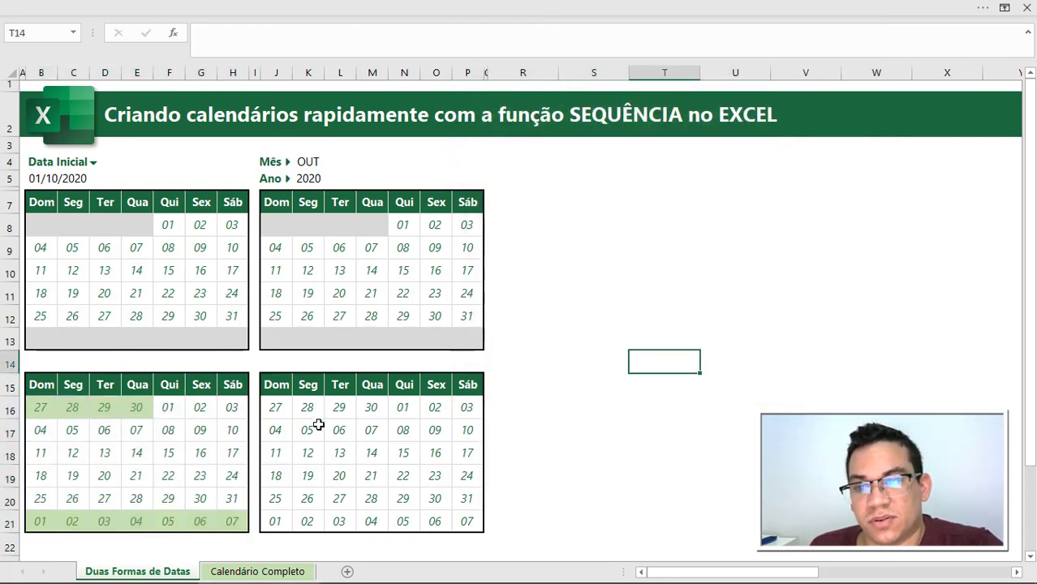
Step: Start a new formula-based conditional formatting rule for the day cells J16:P21 of the lower-right calendar
{"action": "left_click_drag", "start_coordinate": [276, 407], "coordinate": [466, 520]}
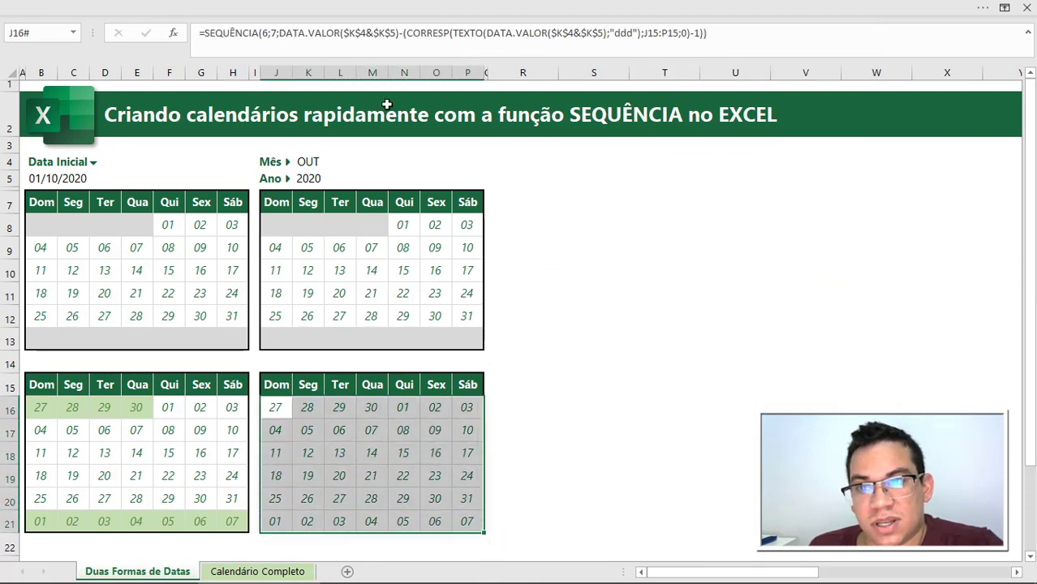
{"action": "left_click", "coordinate": [456, 9]}
{"action": "left_click", "coordinate": [675, 85]}
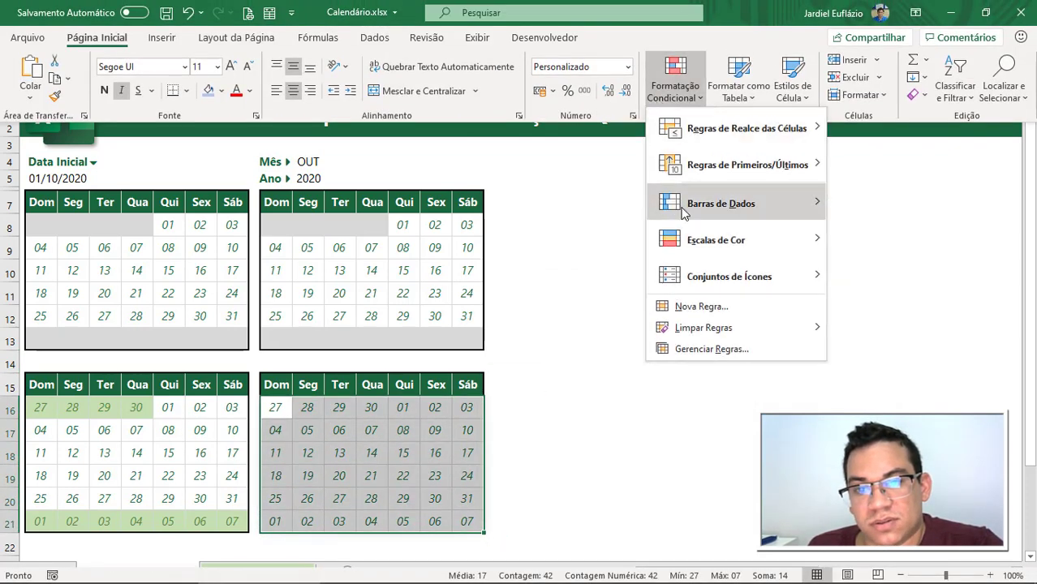
{"action": "left_click", "coordinate": [693, 308]}
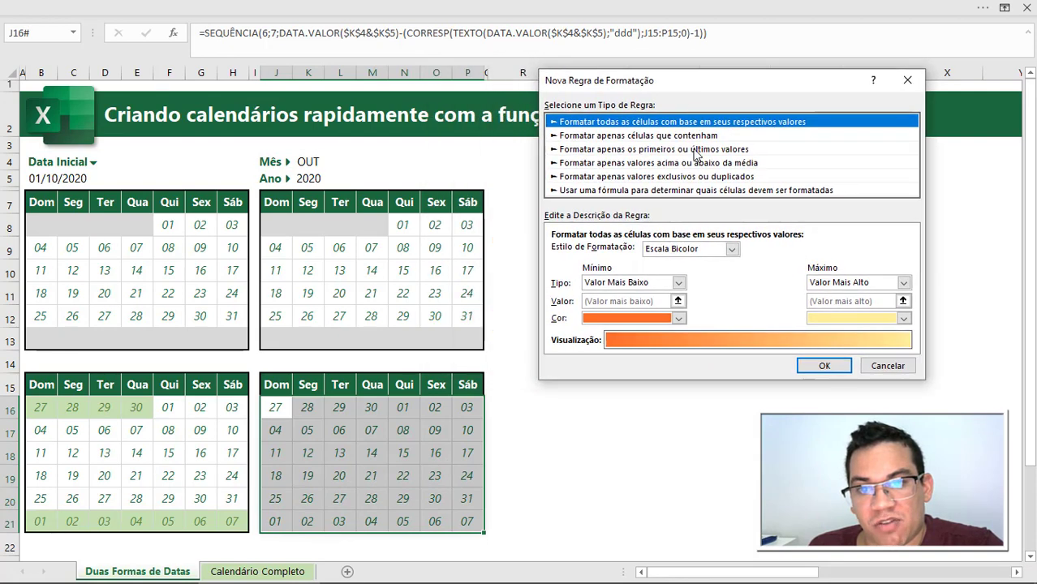
{"action": "left_click", "coordinate": [689, 190]}
{"action": "left_click", "coordinate": [658, 253]}
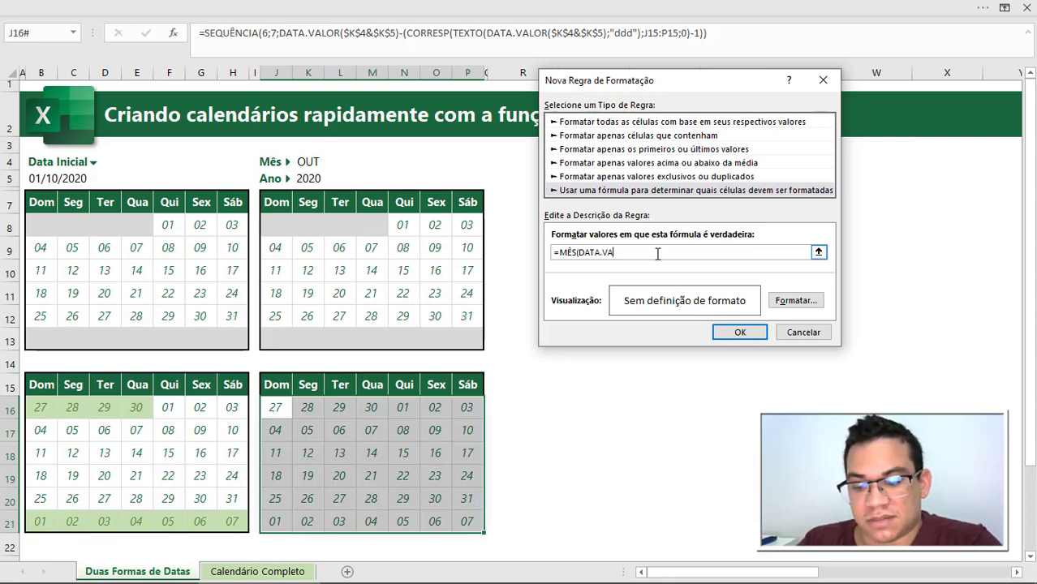
Step: Enter =MÊS(DATA.VALOR($K$4&$K$5))<>MÊS(J16) as the rule's condition
{"action": "type", "text": "=MÊS(DATA.VALOR("}
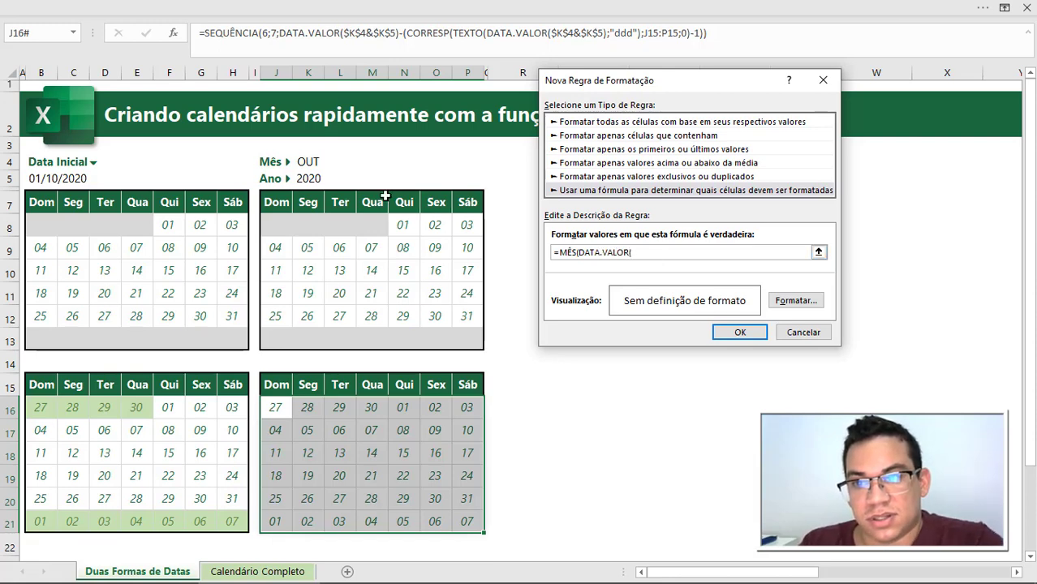
{"action": "left_click", "coordinate": [309, 162]}
{"action": "type", "text": "&"}
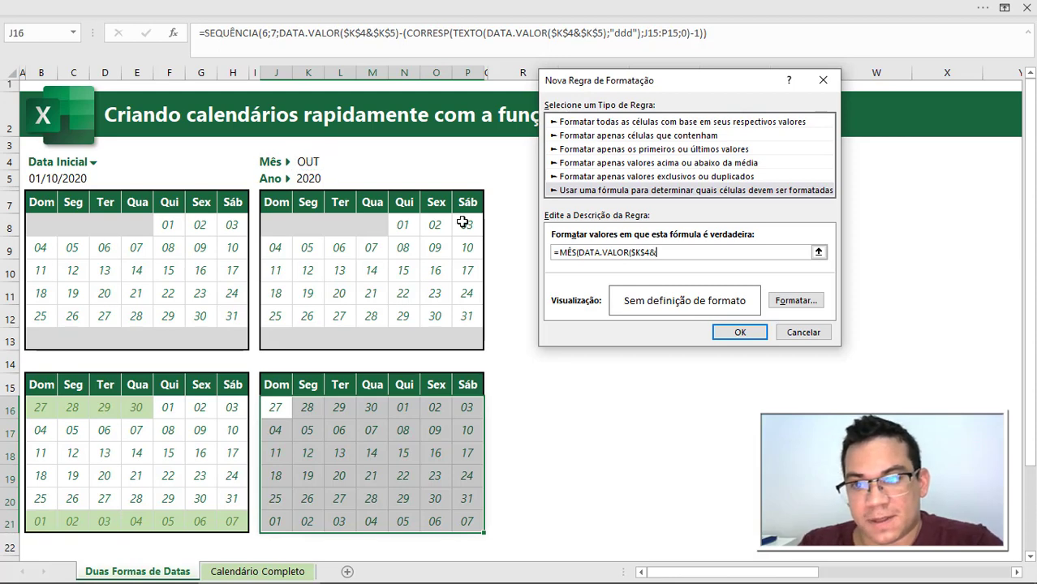
{"action": "left_click", "coordinate": [309, 179]}
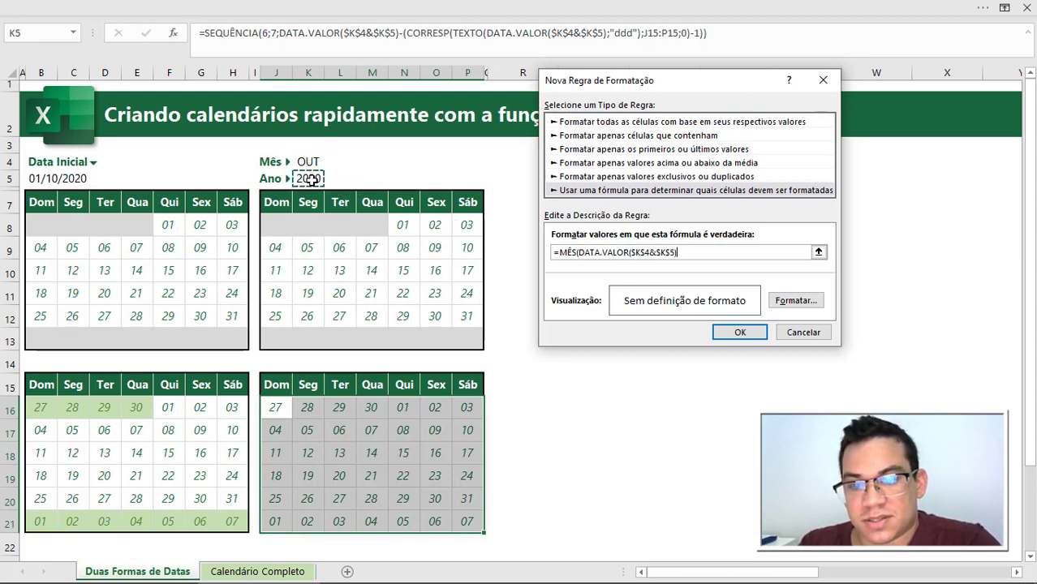
{"action": "type", "text": ")<>M"}
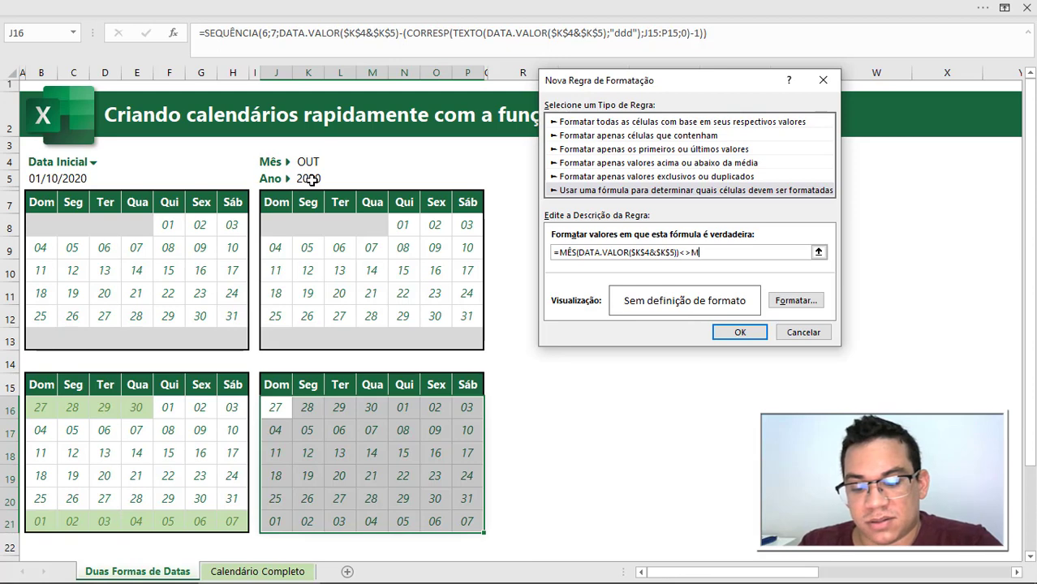
{"action": "type", "text": "ÊS("}
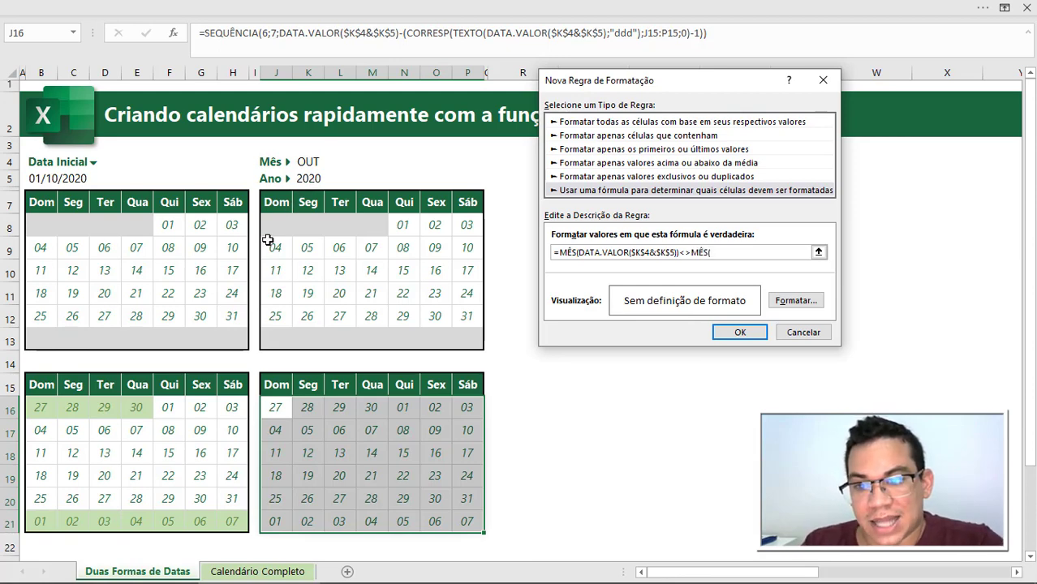
{"action": "left_click", "coordinate": [278, 407]}
{"action": "key", "text": "F4"}
{"action": "key", "text": "F4"}
{"action": "key", "text": "F4"}
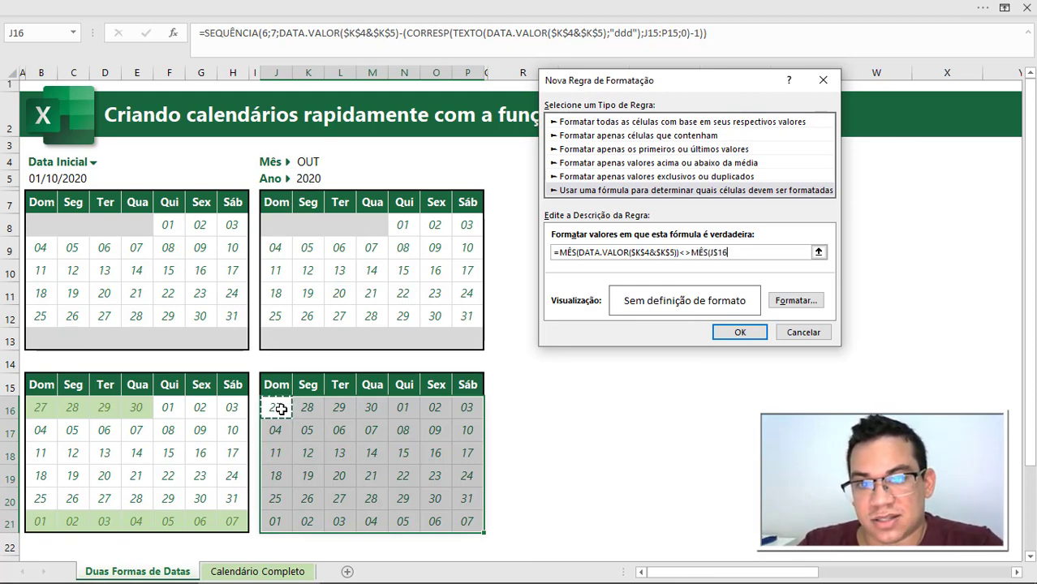
{"action": "type", "text": ")"}
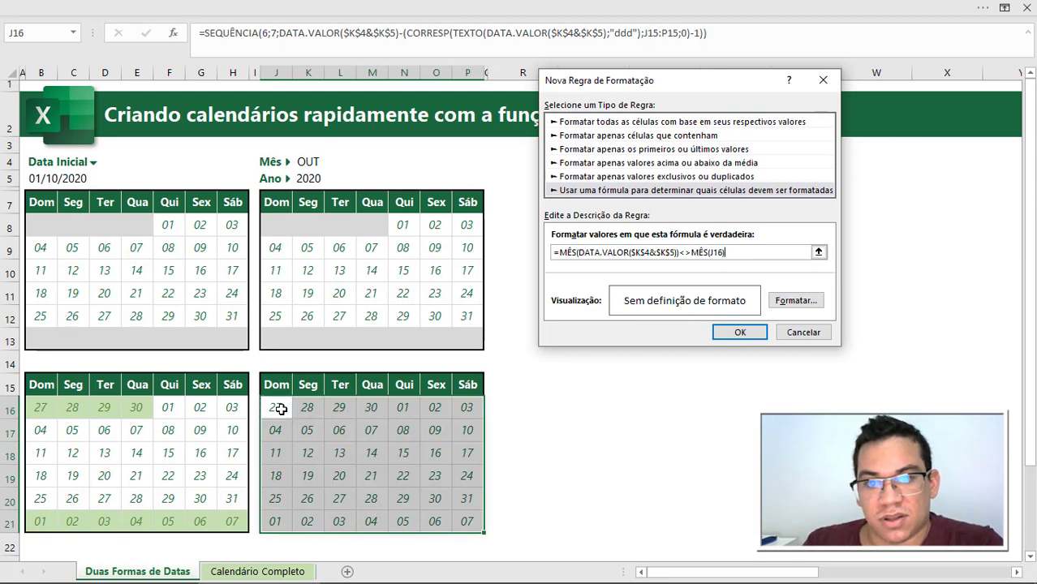
Step: Format the rule for J16:P21 with a light green fill and italic dark green font, and apply it
{"action": "left_click", "coordinate": [792, 302]}
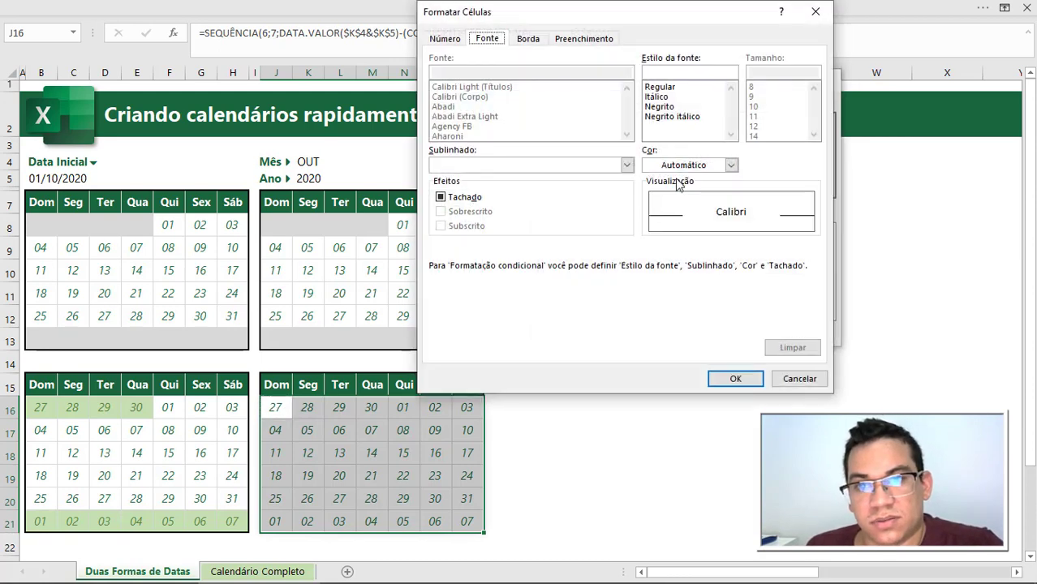
{"action": "left_click", "coordinate": [600, 41]}
{"action": "left_click", "coordinate": [566, 128]}
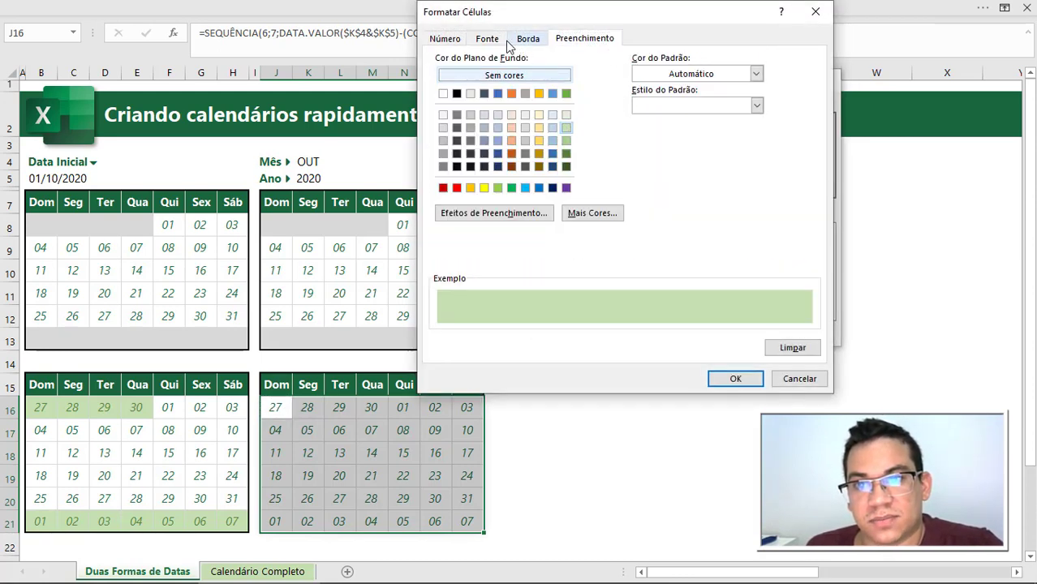
{"action": "left_click", "coordinate": [504, 41]}
{"action": "left_click", "coordinate": [658, 97]}
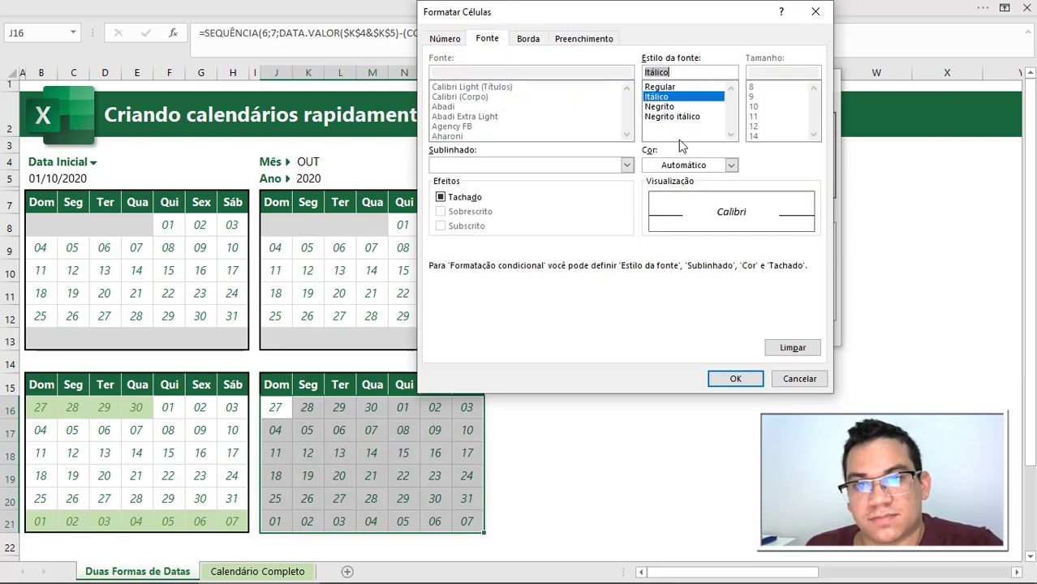
{"action": "left_click", "coordinate": [730, 165]}
{"action": "left_click", "coordinate": [766, 280]}
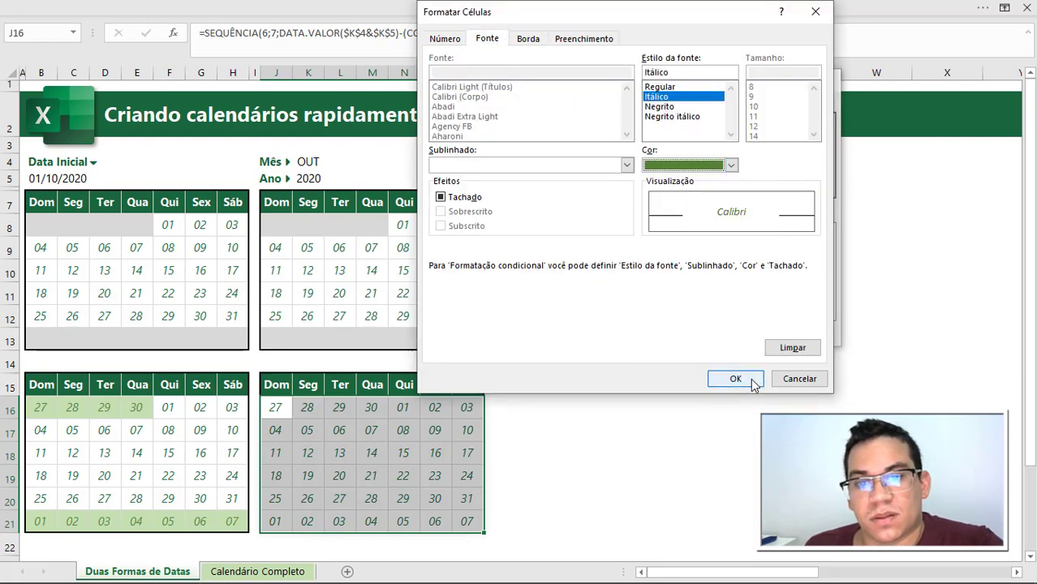
{"action": "left_click", "coordinate": [746, 379]}
{"action": "left_click", "coordinate": [734, 331]}
{"action": "left_click", "coordinate": [628, 326]}
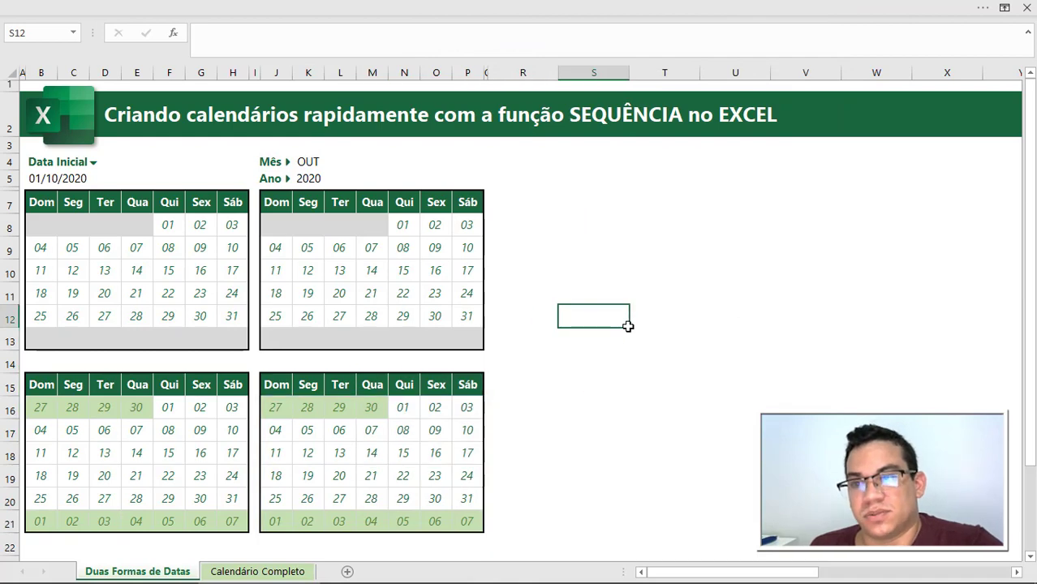
Step: Set the month in K4 to JUN and the year in K5 to 2025
{"action": "left_click", "coordinate": [309, 162]}
{"action": "left_click", "coordinate": [331, 162]}
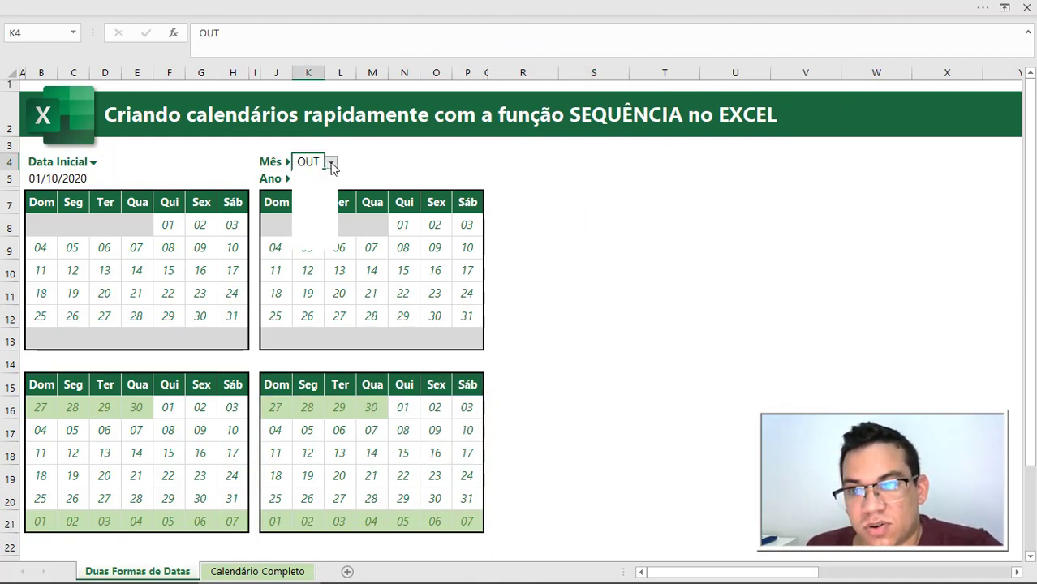
{"action": "left_click", "coordinate": [311, 180]}
{"action": "left_click", "coordinate": [310, 178]}
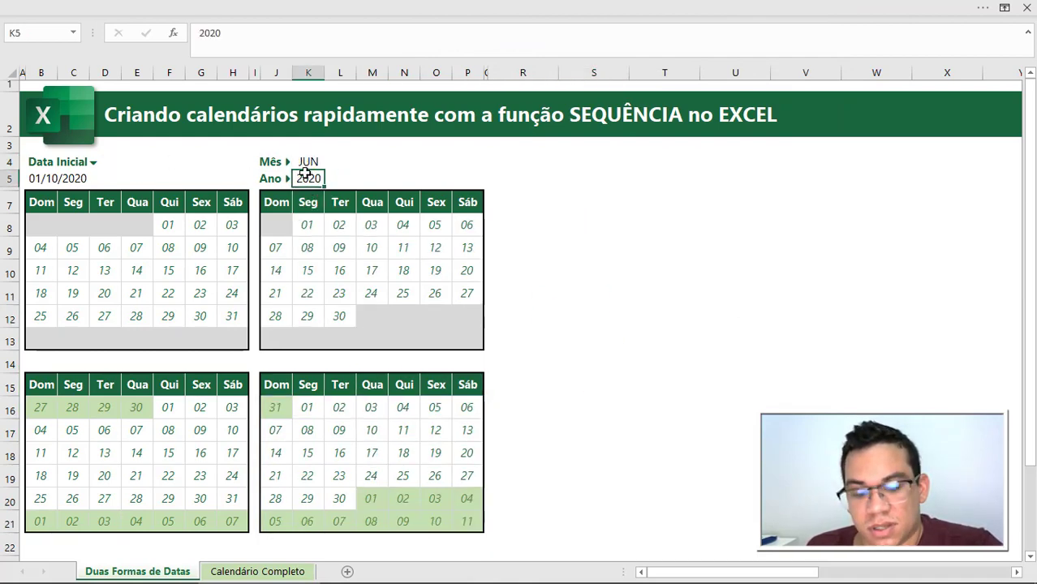
{"action": "type", "text": "2025"}
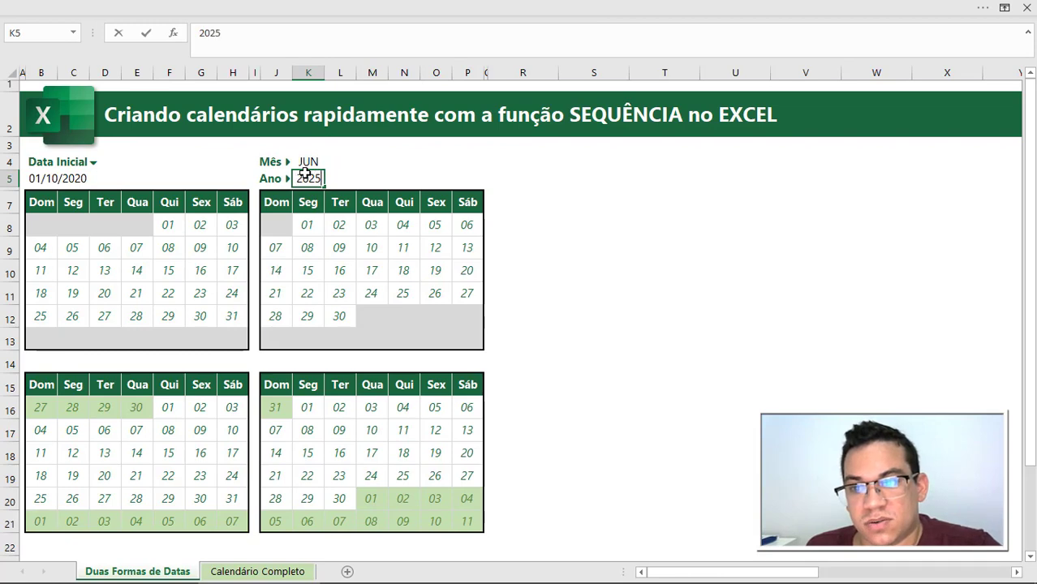
{"action": "key", "text": "Return"}
Step: Set the Data Inicial in B5 to June 2025 by entering 6/2025
{"action": "left_click", "coordinate": [51, 179]}
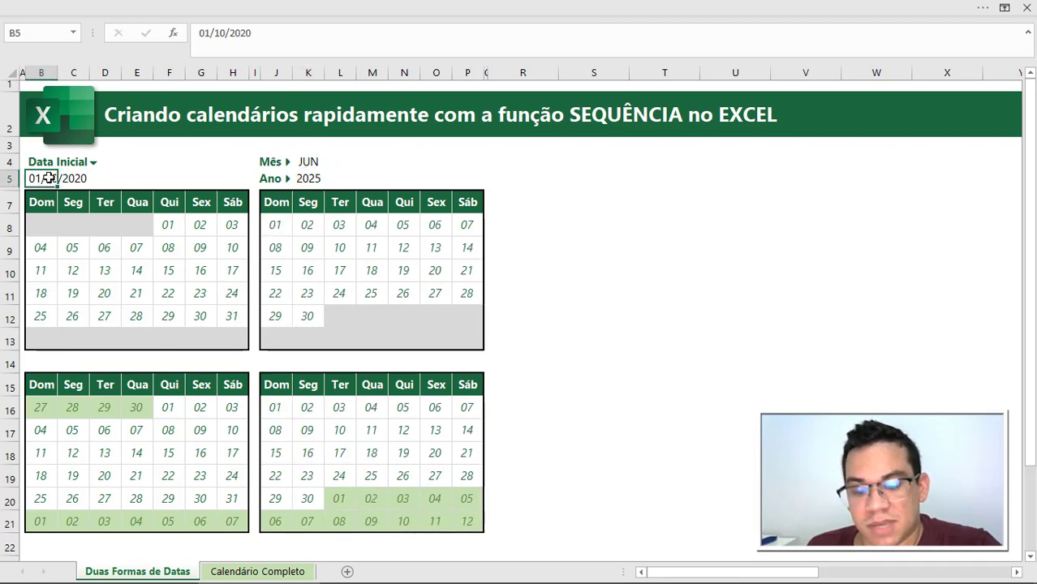
{"action": "type", "text": "6"}
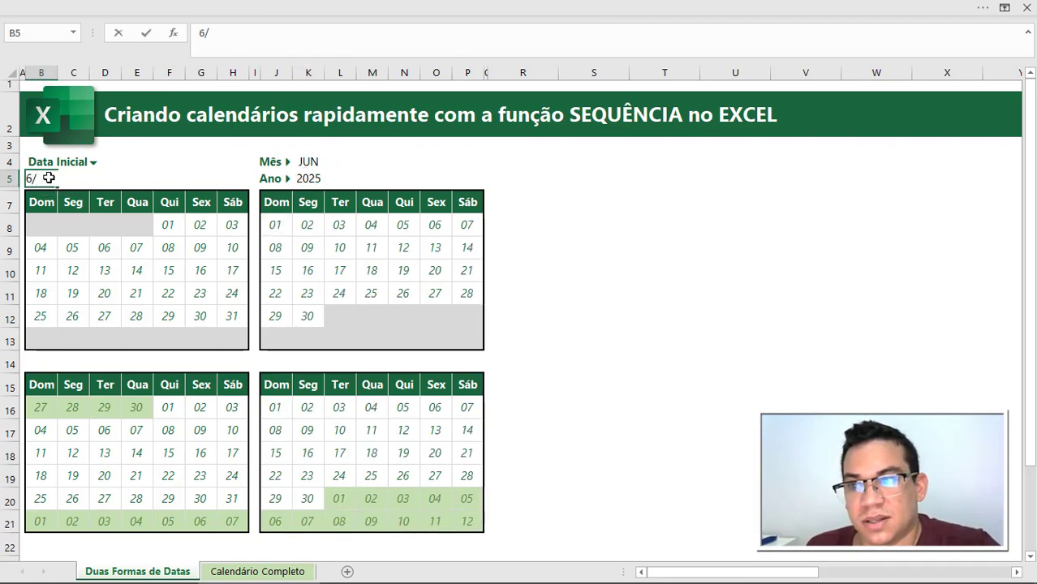
{"action": "type", "text": "/2025"}
{"action": "key", "text": "Return"}
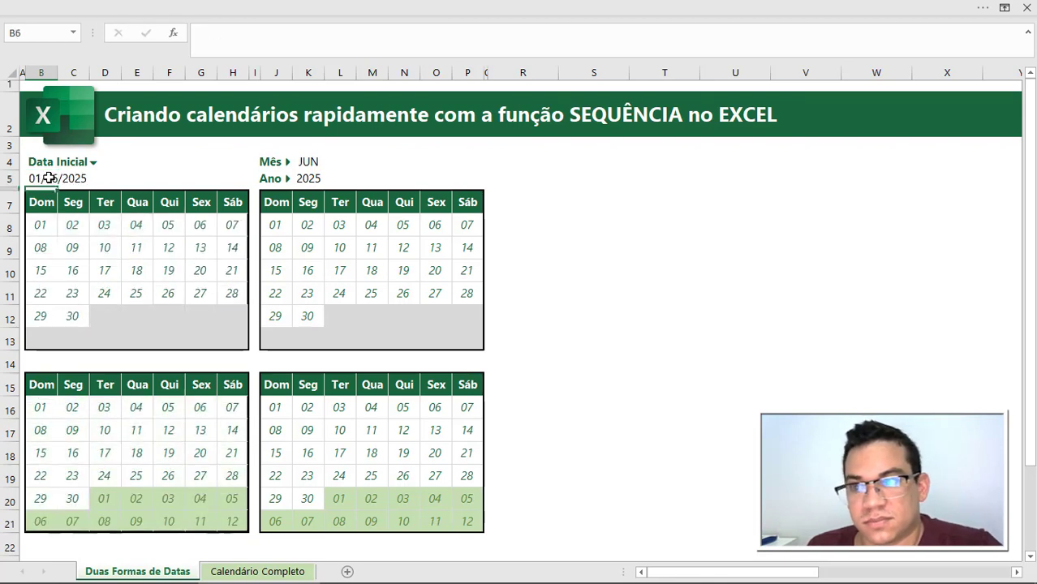
Step: Examine the formulas of both upper calendars and the empty month grids on the Calendário Completo sheet
{"action": "left_click", "coordinate": [101, 242]}
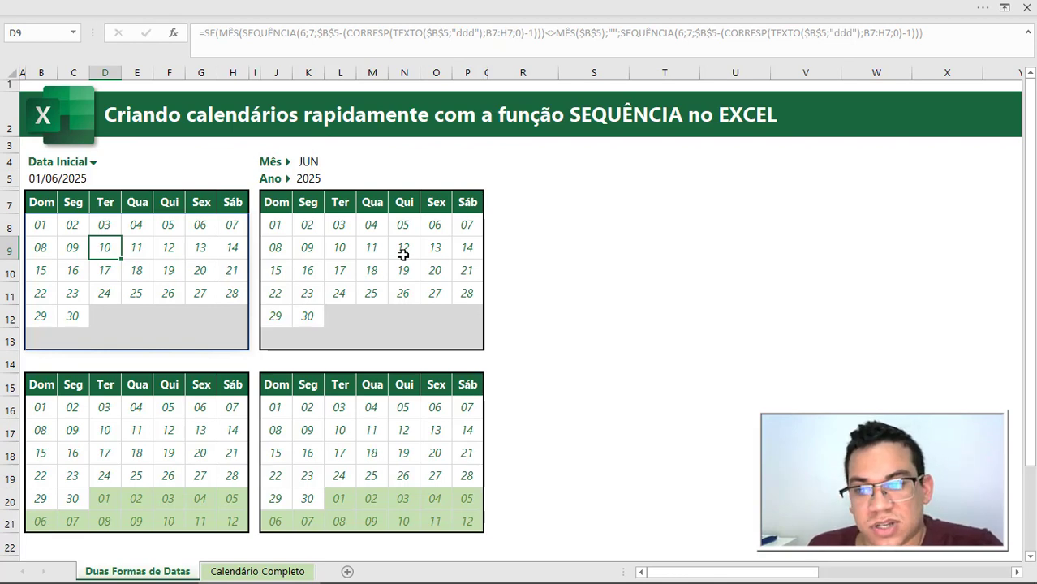
{"action": "left_click", "coordinate": [341, 296]}
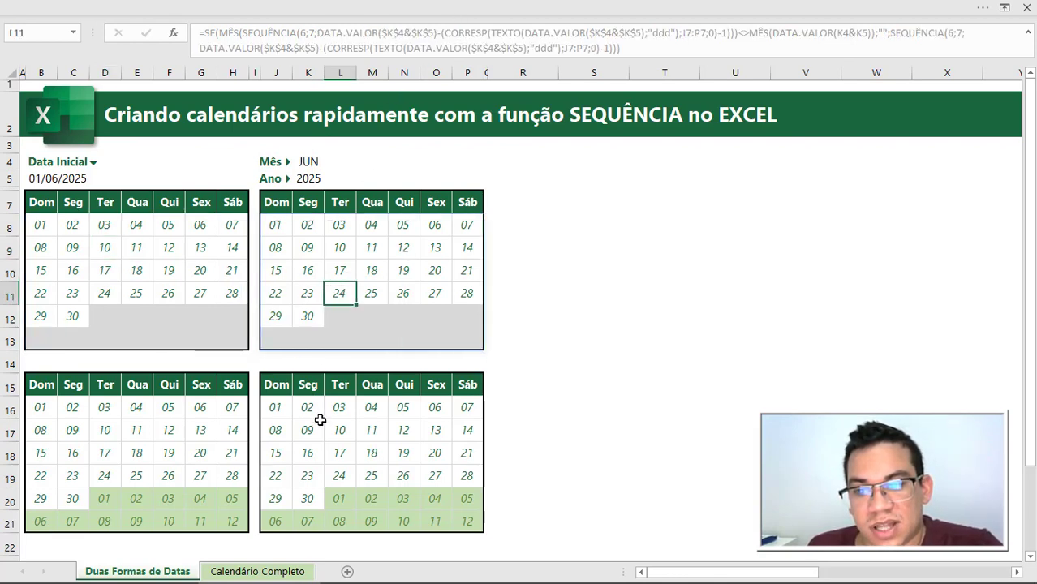
{"action": "left_click", "coordinate": [286, 571]}
{"action": "scroll", "coordinate": [341, 383], "scroll_direction": "down", "scroll_amount": 3}
{"action": "scroll", "coordinate": [341, 384], "scroll_direction": "down", "scroll_amount": 4}
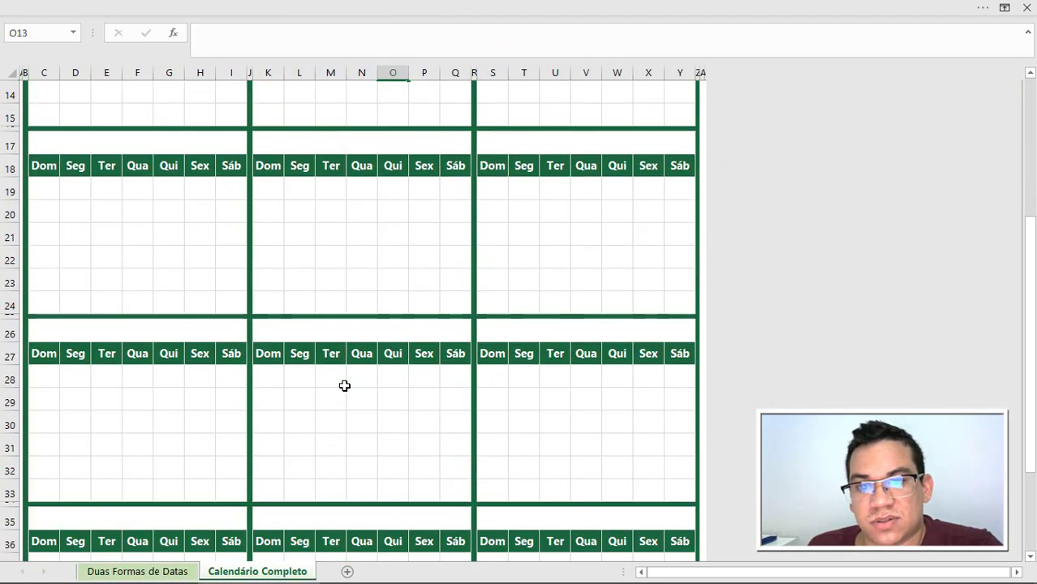
{"action": "scroll", "coordinate": [344, 385], "scroll_direction": "down", "scroll_amount": 3}
{"action": "scroll", "coordinate": [344, 385], "scroll_direction": "up", "scroll_amount": 9}
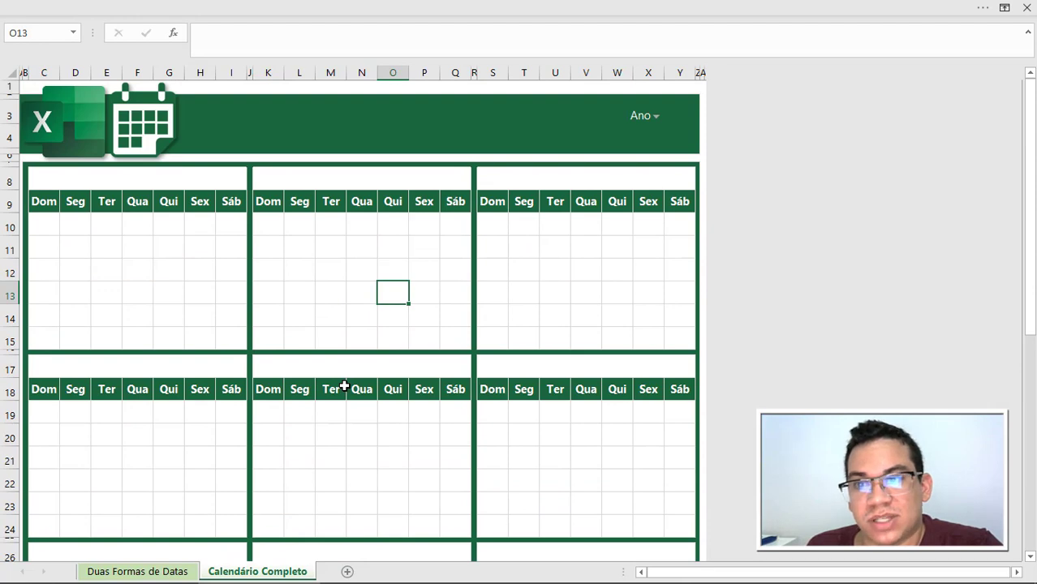
Step: Copy the calendar formula cell B8 from the Duas Formas de Datas sheet and return to the Calendário Completo sheet
{"action": "left_click", "coordinate": [138, 571]}
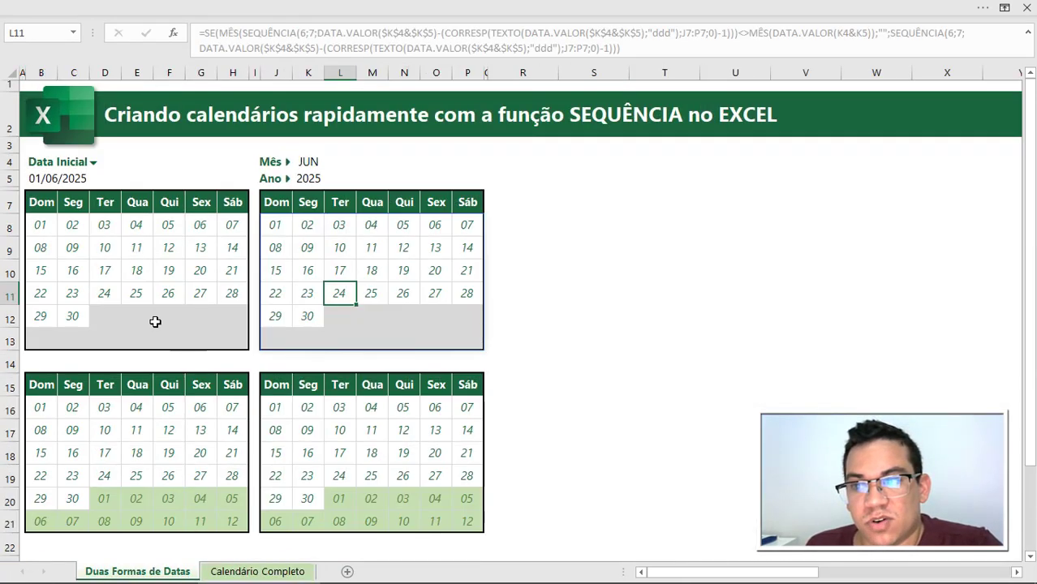
{"action": "left_click", "coordinate": [45, 228]}
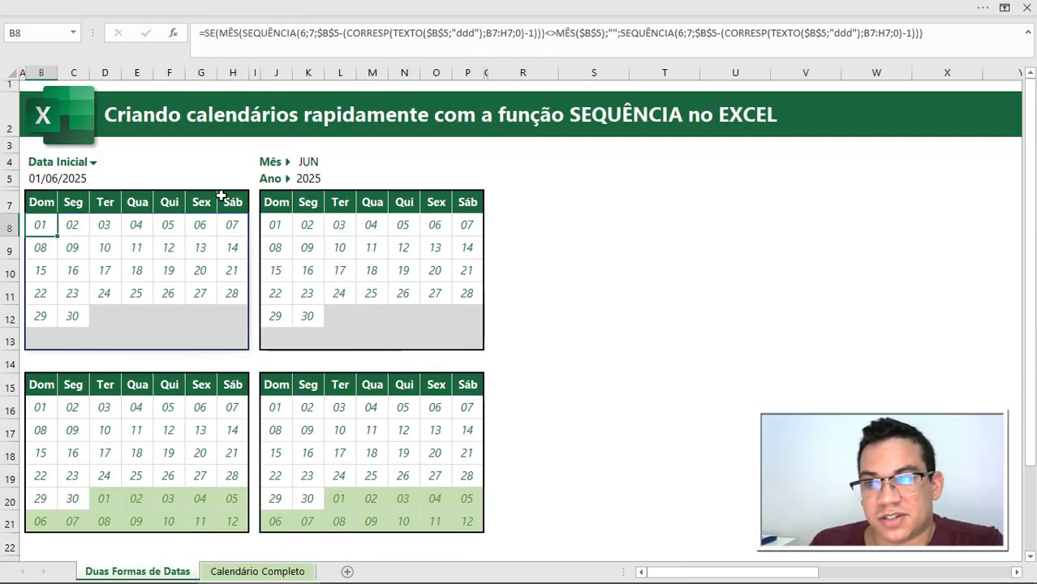
{"action": "key", "text": "ctrl+c"}
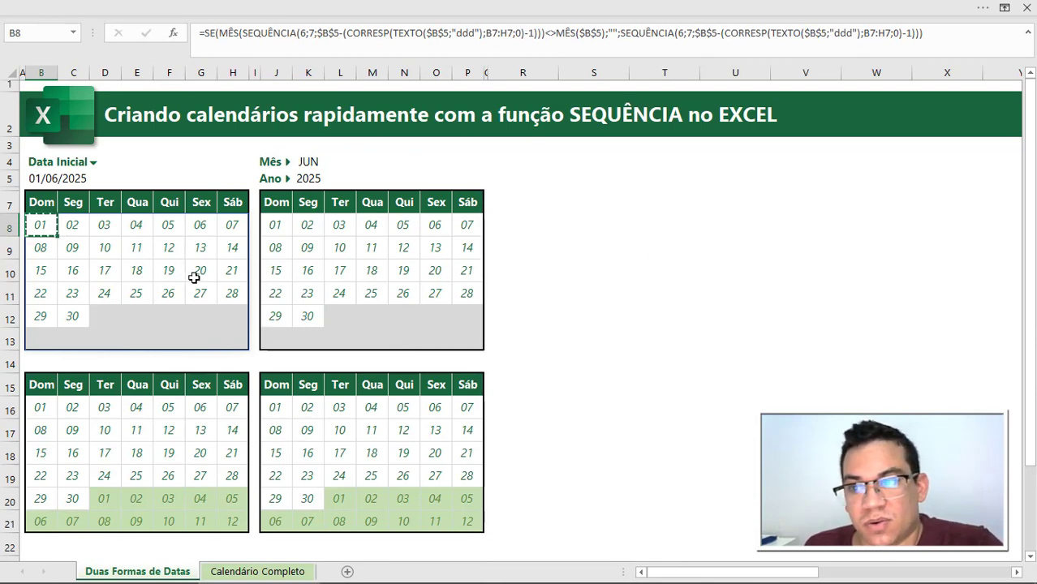
{"action": "left_click", "coordinate": [288, 573]}
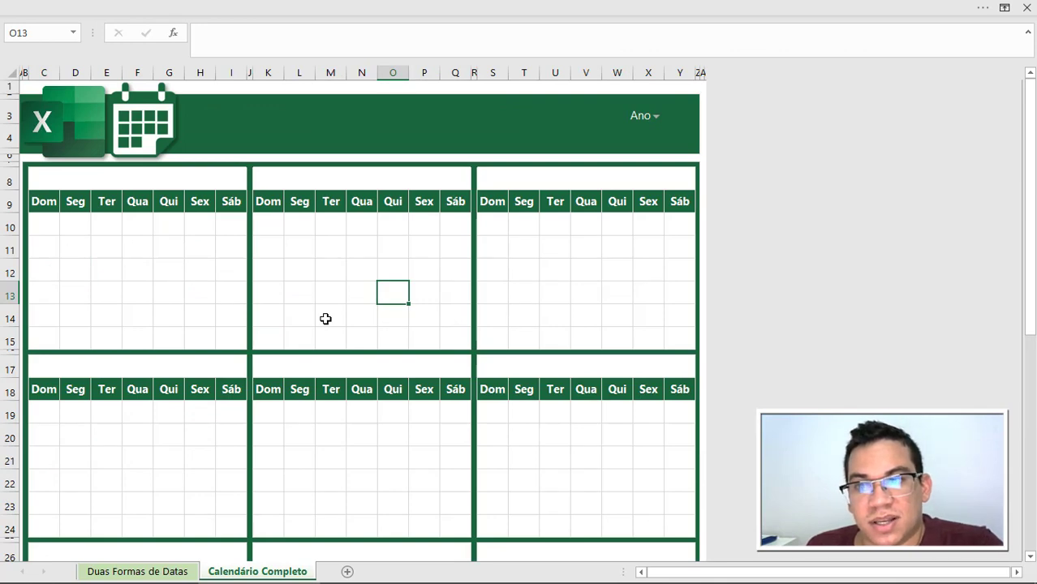
Step: Insert a spin button form control in the green header band, beside the Ano label and year cell
{"action": "left_click", "coordinate": [590, 6]}
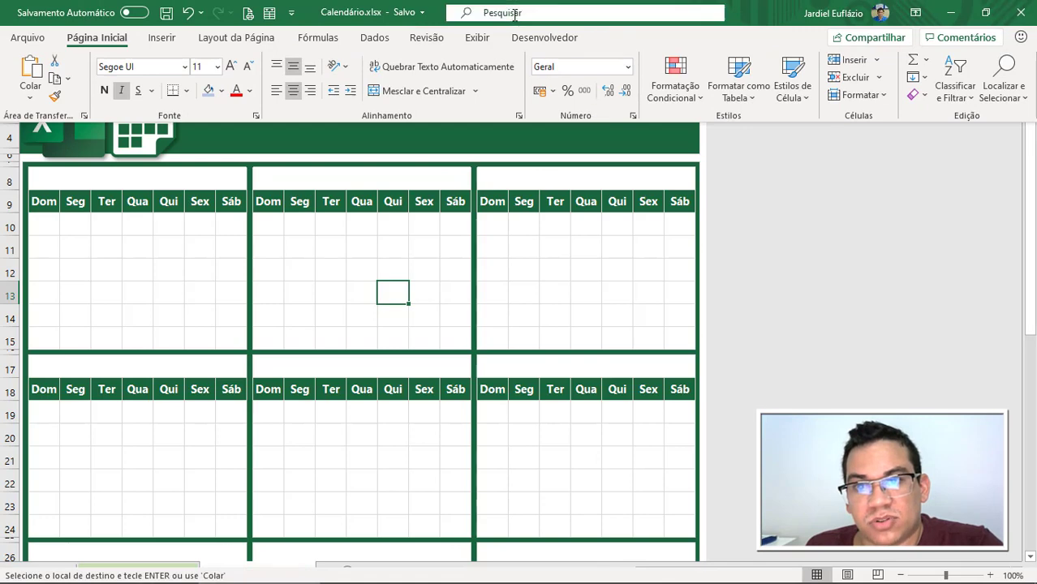
{"action": "left_click", "coordinate": [536, 40]}
{"action": "left_click", "coordinate": [405, 88]}
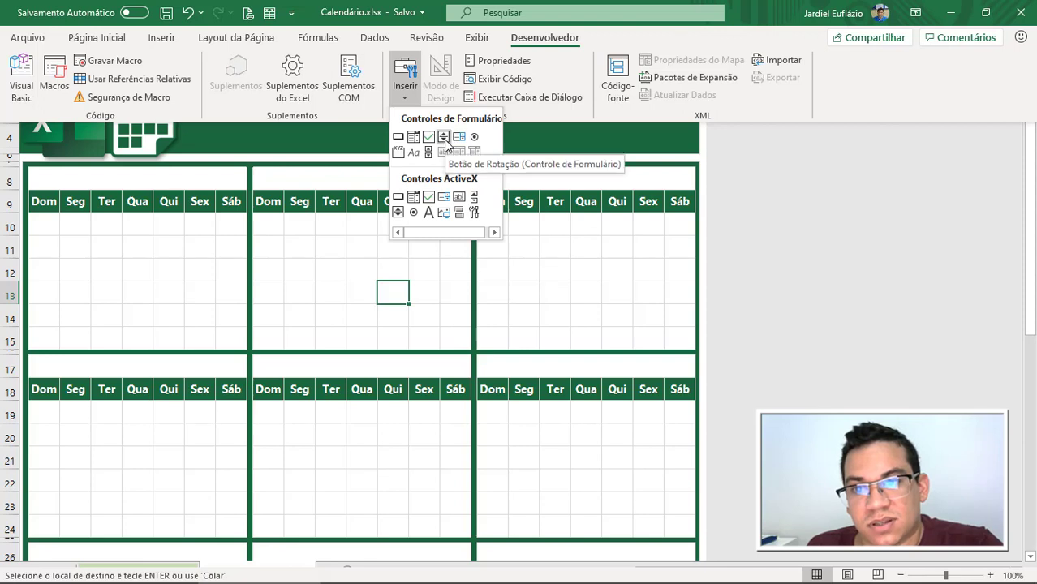
{"action": "left_click", "coordinate": [445, 138]}
{"action": "left_click_drag", "start_coordinate": [672, 110], "coordinate": [694, 154]}
{"action": "left_click_drag", "start_coordinate": [673, 111], "coordinate": [686, 111]}
Step: Link the spin button to cell $W$4, with a minimum value of 1900 and a new maximum value
{"action": "right_click", "coordinate": [687, 113]}
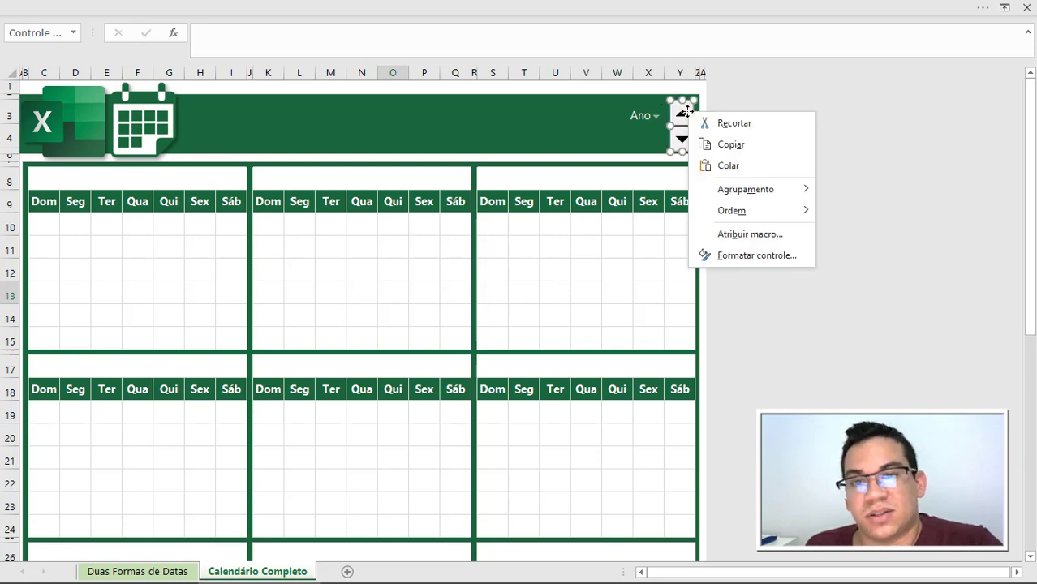
{"action": "left_click", "coordinate": [741, 257]}
{"action": "left_click_drag", "start_coordinate": [626, 36], "coordinate": [222, 90]}
{"action": "left_click", "coordinate": [229, 226]}
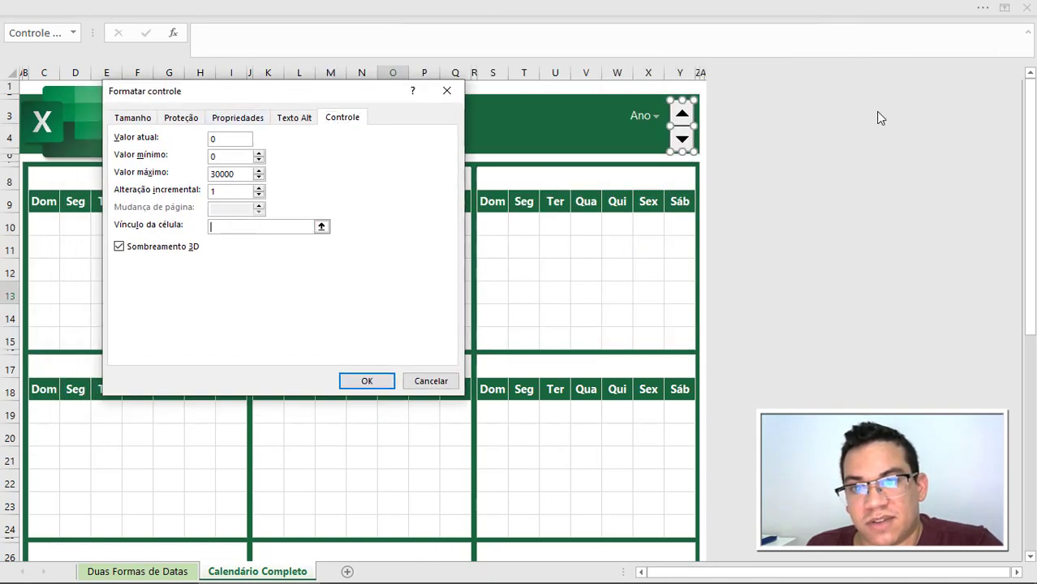
{"action": "left_click", "coordinate": [642, 139]}
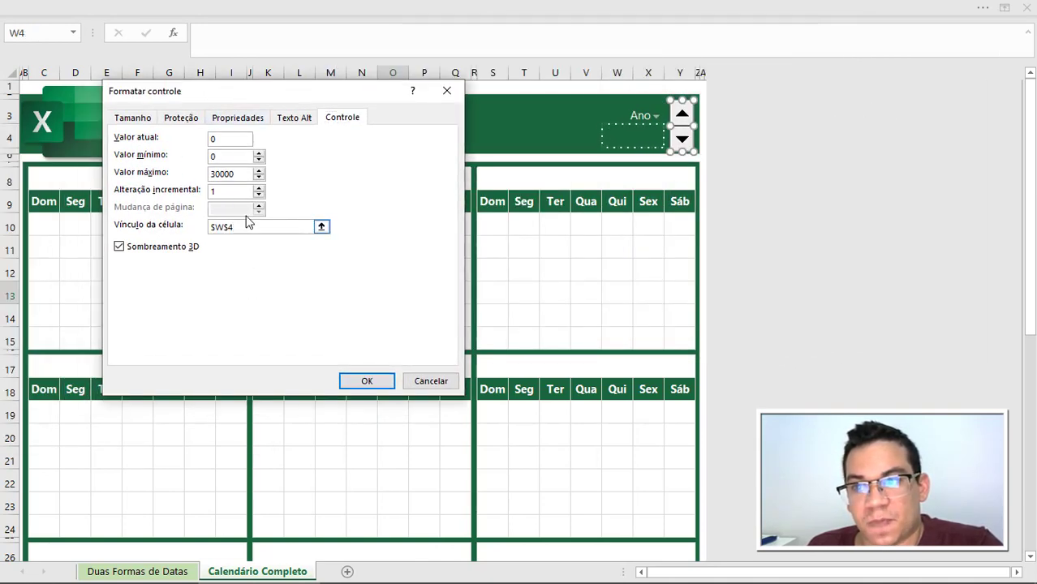
{"action": "left_click_drag", "start_coordinate": [217, 158], "coordinate": [204, 158]}
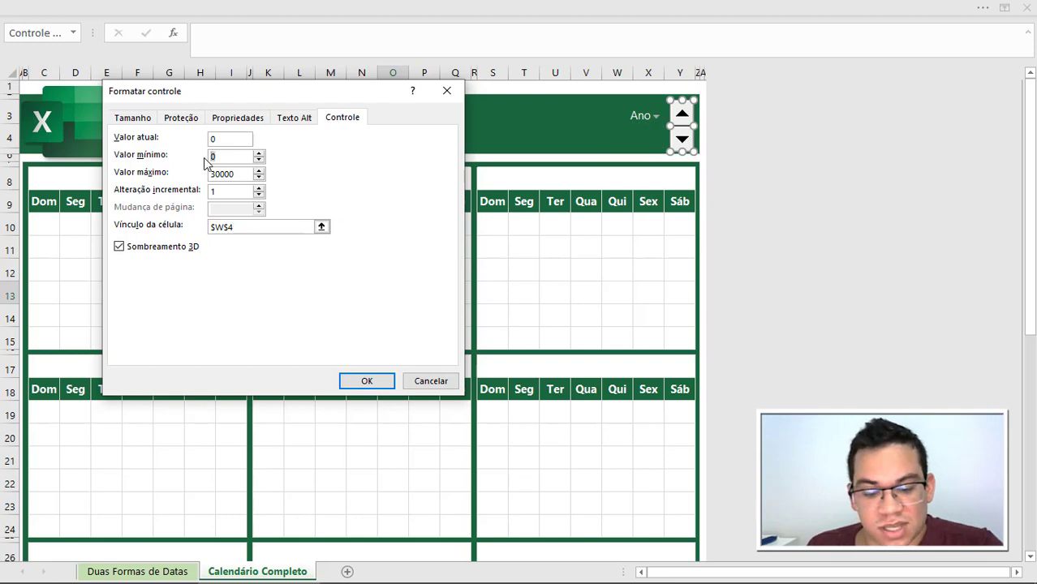
{"action": "key", "text": "Tab"}
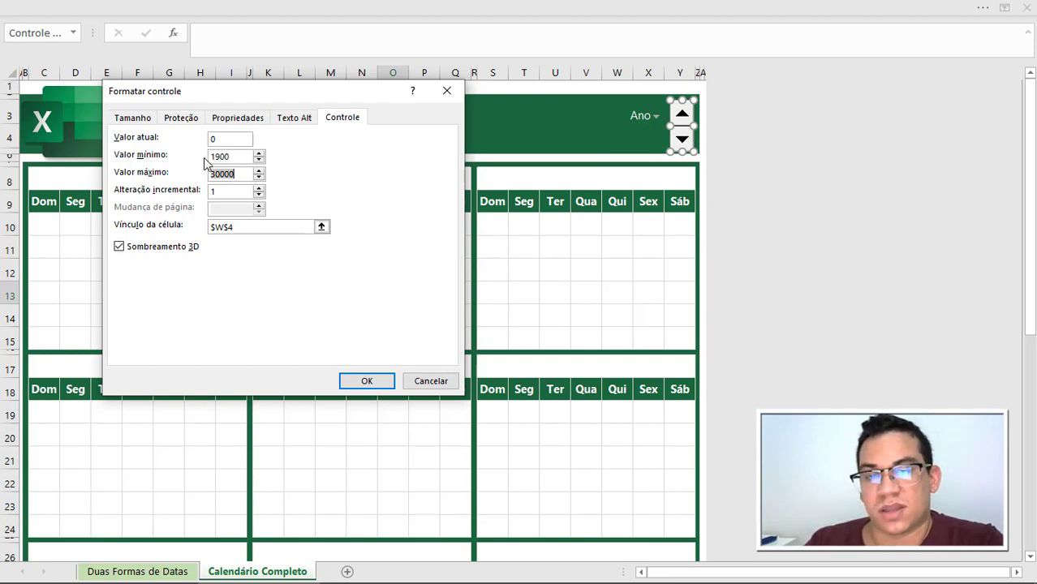
{"action": "type", "text": "30"}
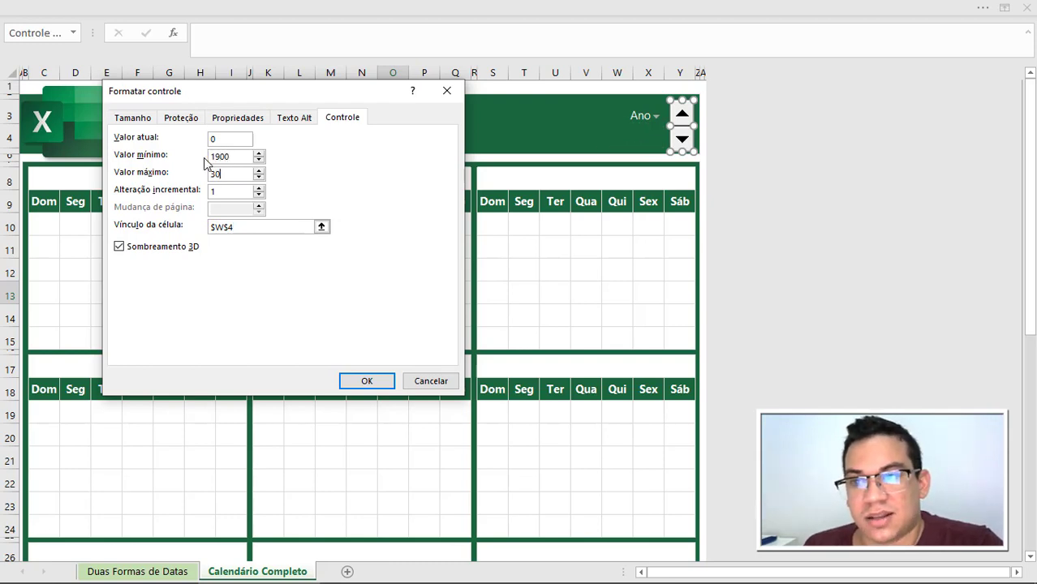
{"action": "left_click", "coordinate": [367, 380]}
Step: Test the spin button by stepping the year in W4 up to 1908 and back down to 1906
{"action": "left_click", "coordinate": [627, 229]}
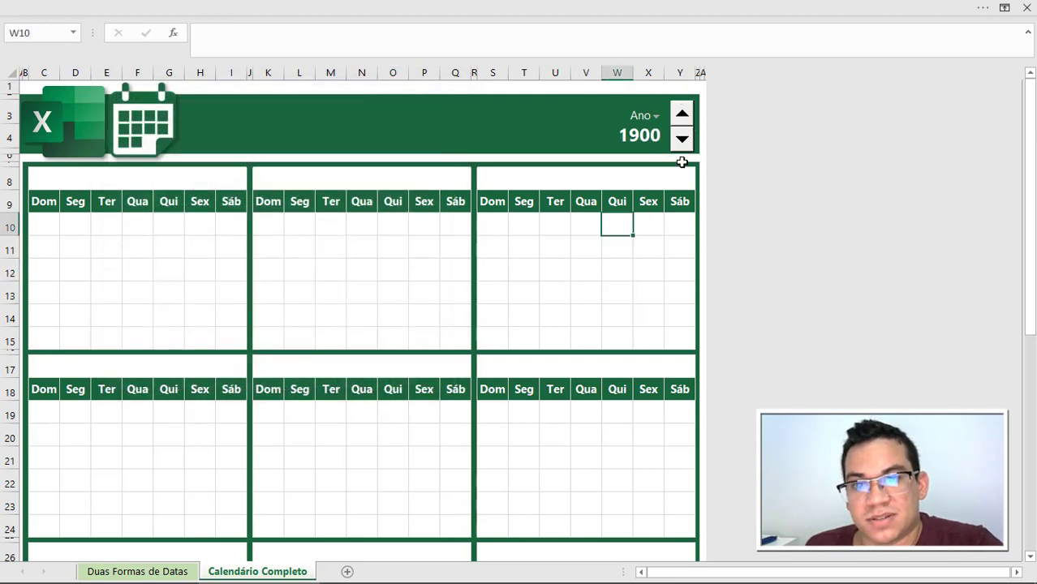
{"action": "left_click", "coordinate": [682, 114]}
{"action": "left_click", "coordinate": [682, 115]}
{"action": "left_click", "coordinate": [682, 115]}
{"action": "left_click", "coordinate": [682, 115]}
{"action": "left_click", "coordinate": [682, 114]}
{"action": "left_click", "coordinate": [682, 115]}
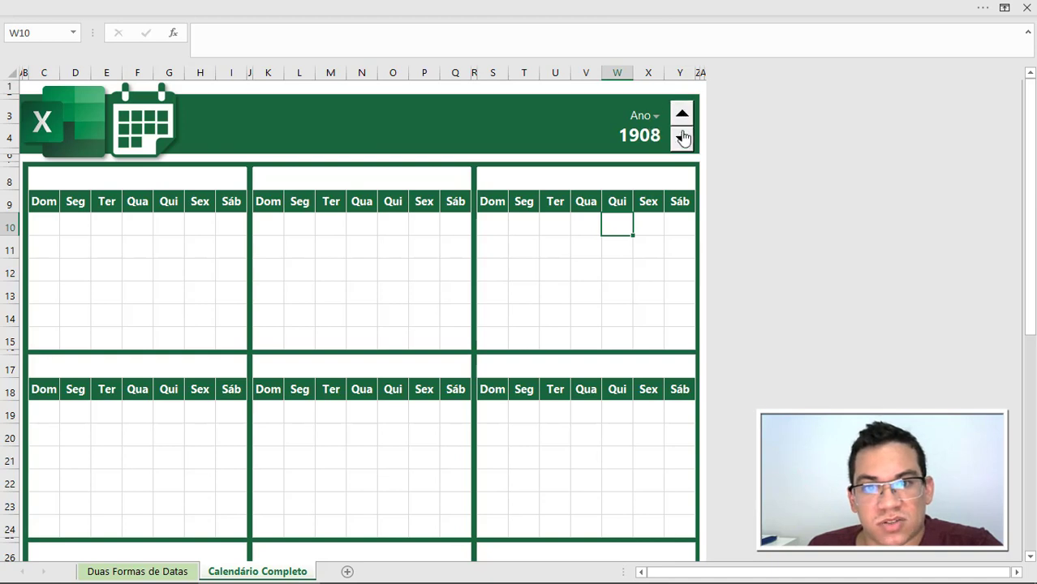
{"action": "left_click", "coordinate": [682, 138]}
{"action": "left_click", "coordinate": [682, 139]}
Step: Set the year in W4 to 2021
{"action": "left_click", "coordinate": [661, 135]}
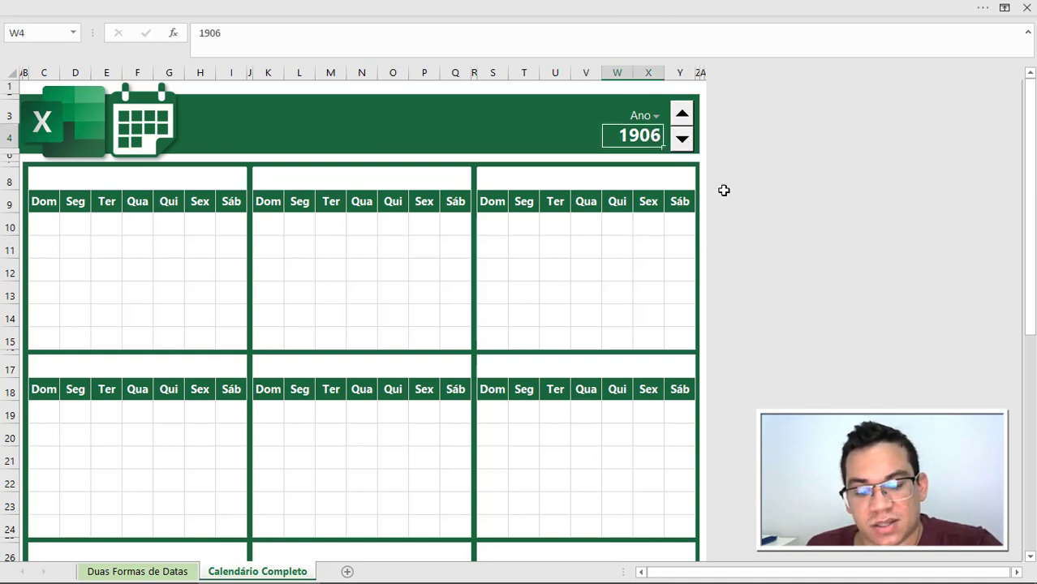
{"action": "type", "text": "2021"}
{"action": "key", "text": "Return"}
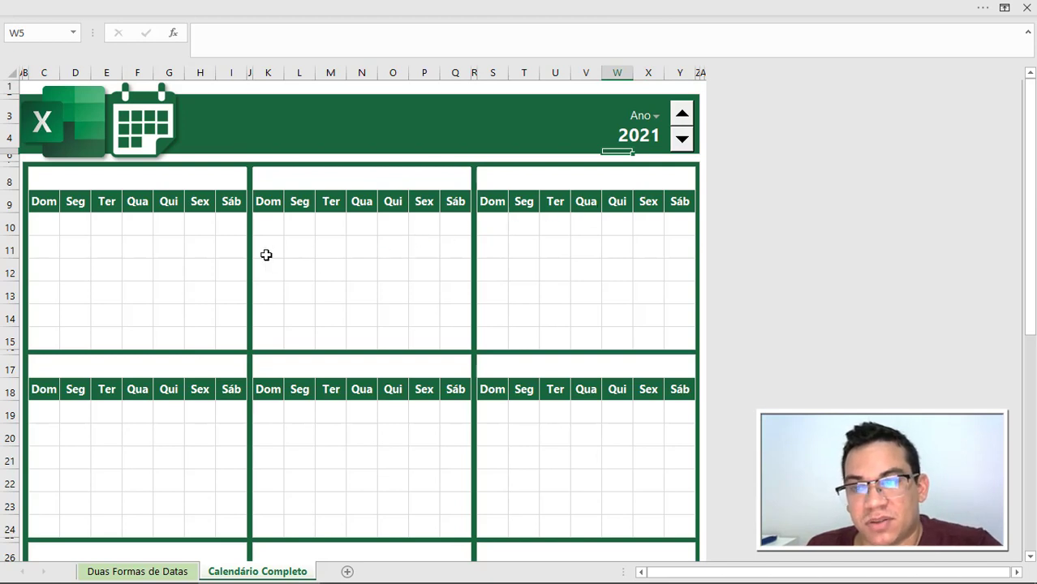
{"action": "left_click", "coordinate": [169, 254]}
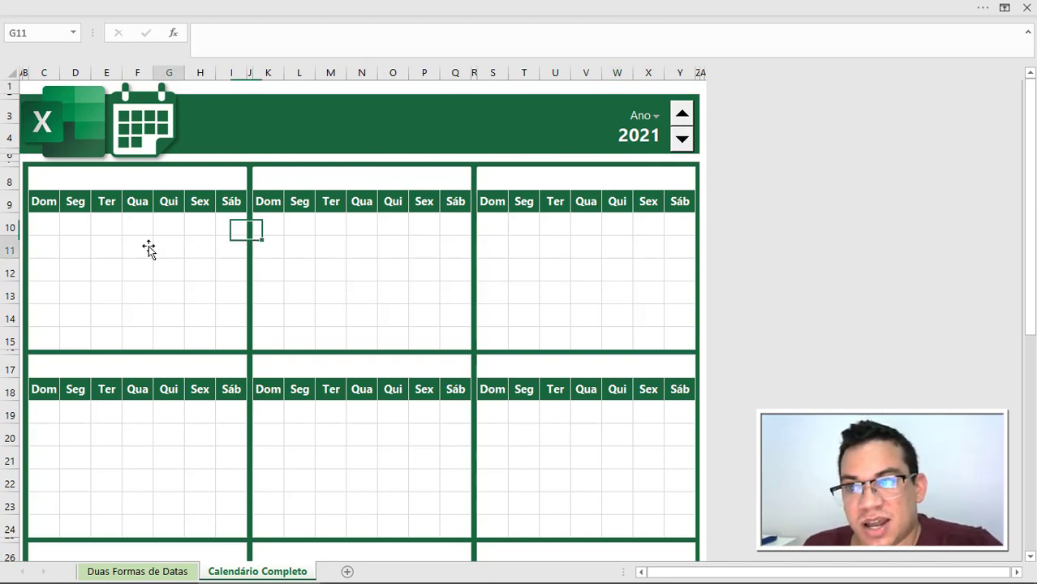
{"action": "left_click_drag", "start_coordinate": [44, 181], "coordinate": [679, 181]}
{"action": "left_click", "coordinate": [468, 293]}
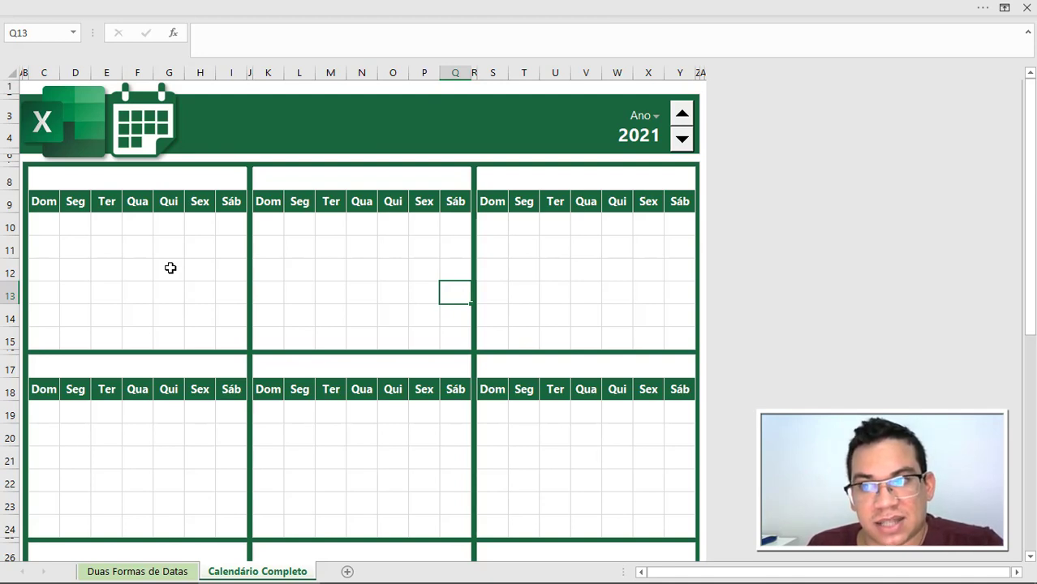
{"action": "left_click", "coordinate": [146, 253]}
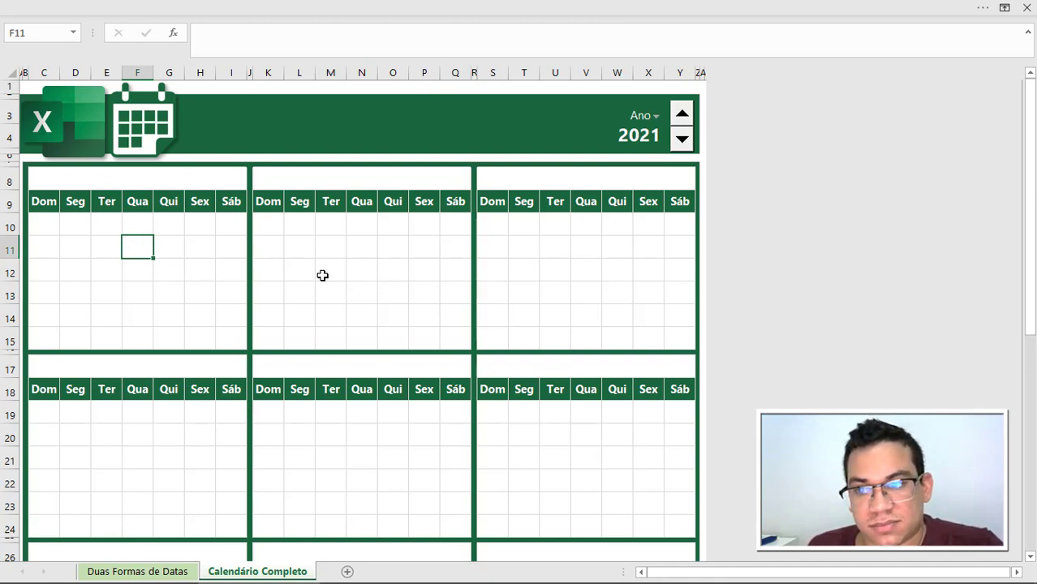
Step: Enter =DATA(W4;1;1) in C8 as the heading date of the first month grid
{"action": "left_click", "coordinate": [55, 180]}
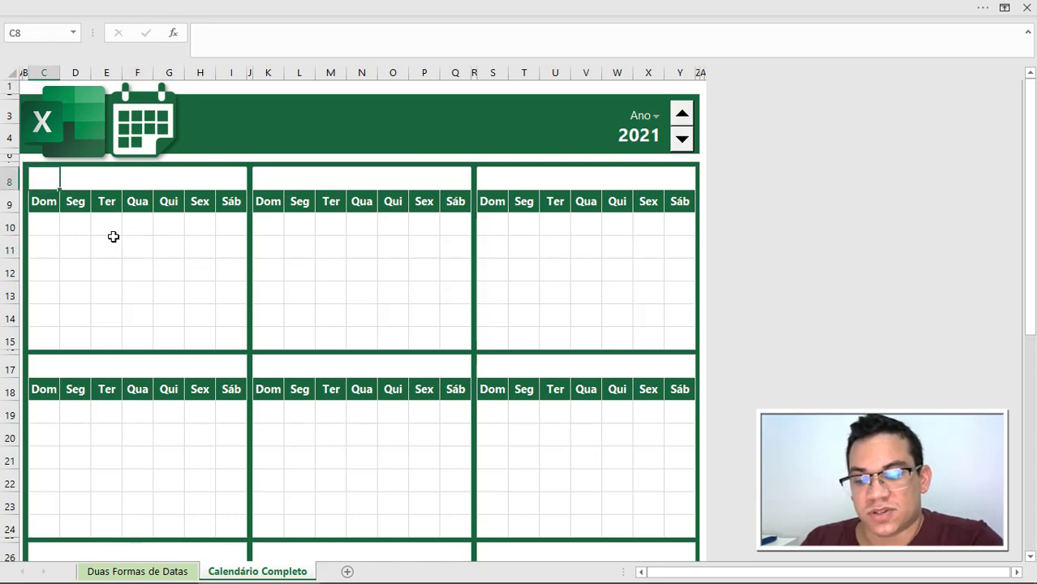
{"action": "type", "text": "=DA"}
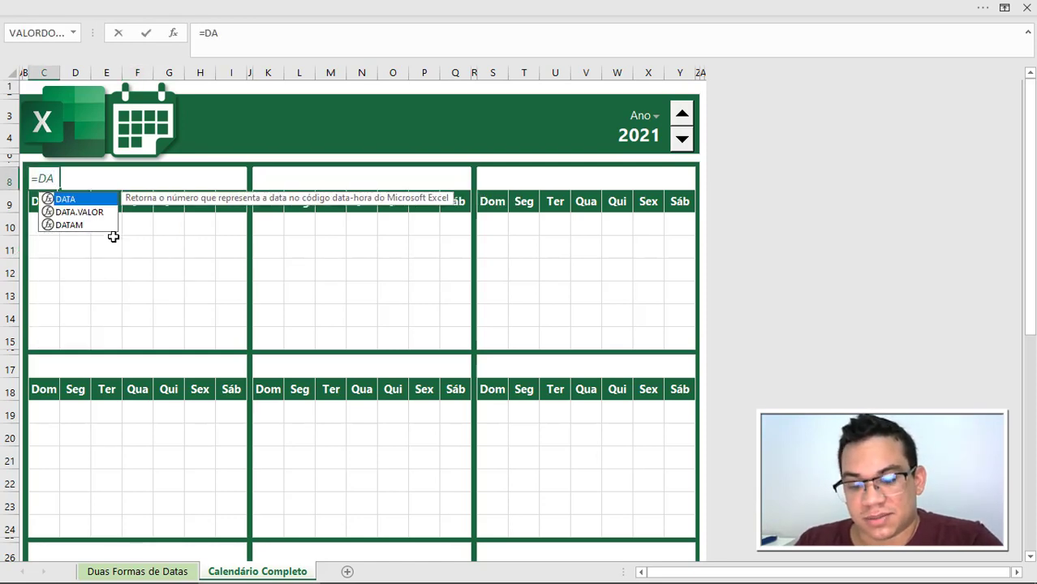
{"action": "key", "text": "Tab"}
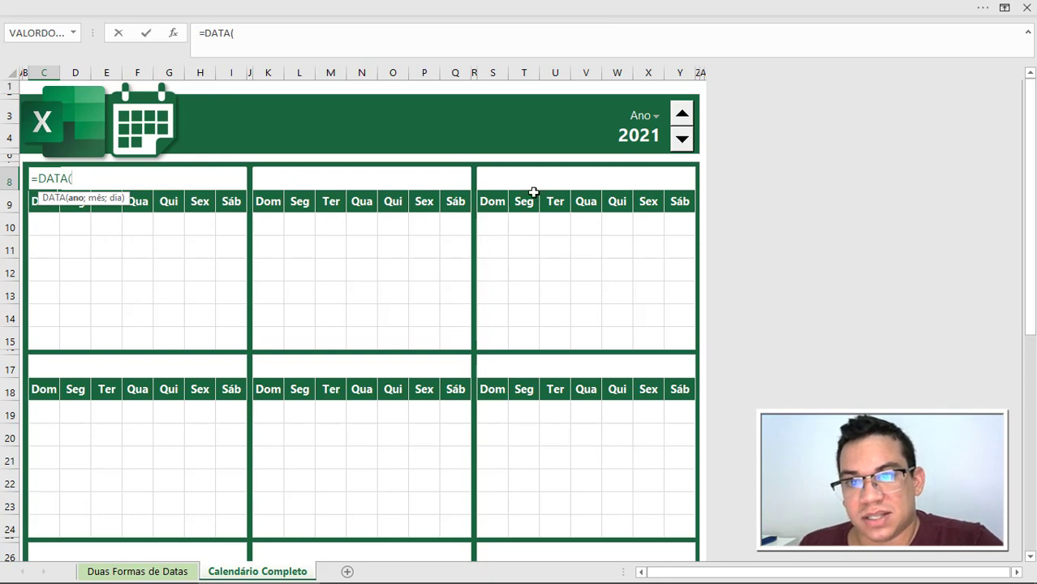
{"action": "left_click", "coordinate": [652, 134]}
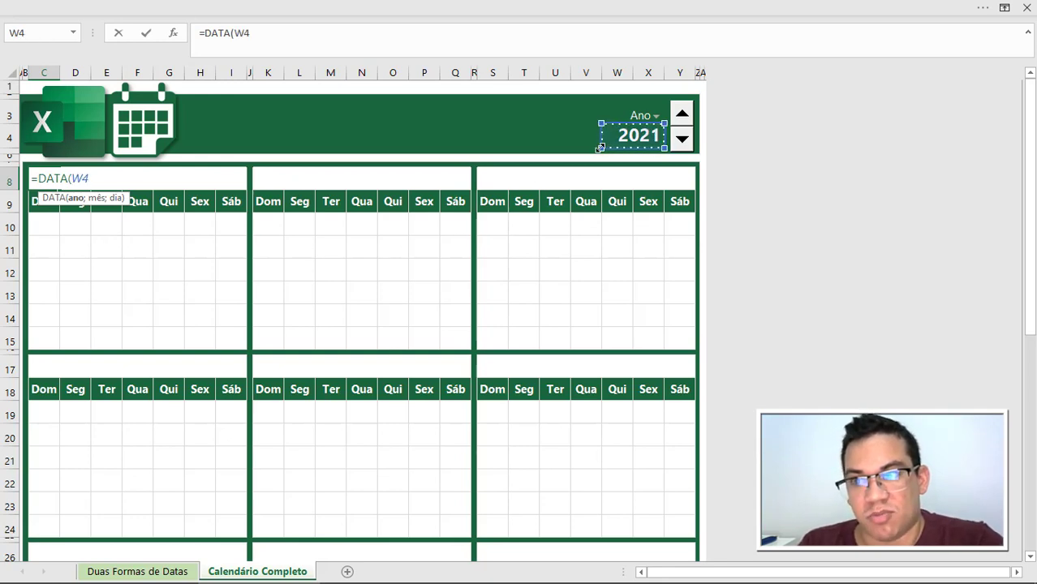
{"action": "type", "text": ";1"}
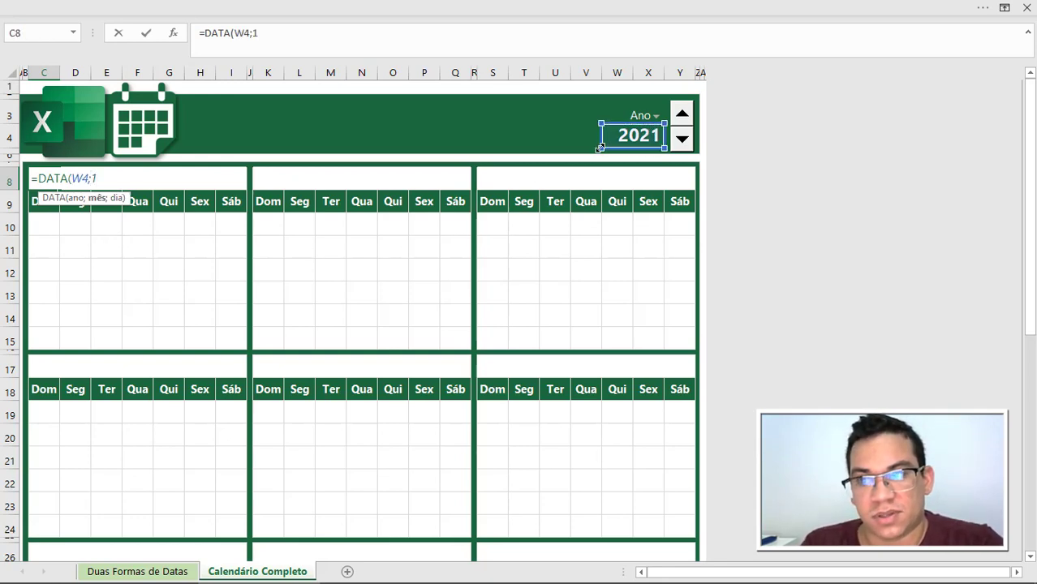
{"action": "type", "text": ";1)"}
{"action": "key", "text": "Return"}
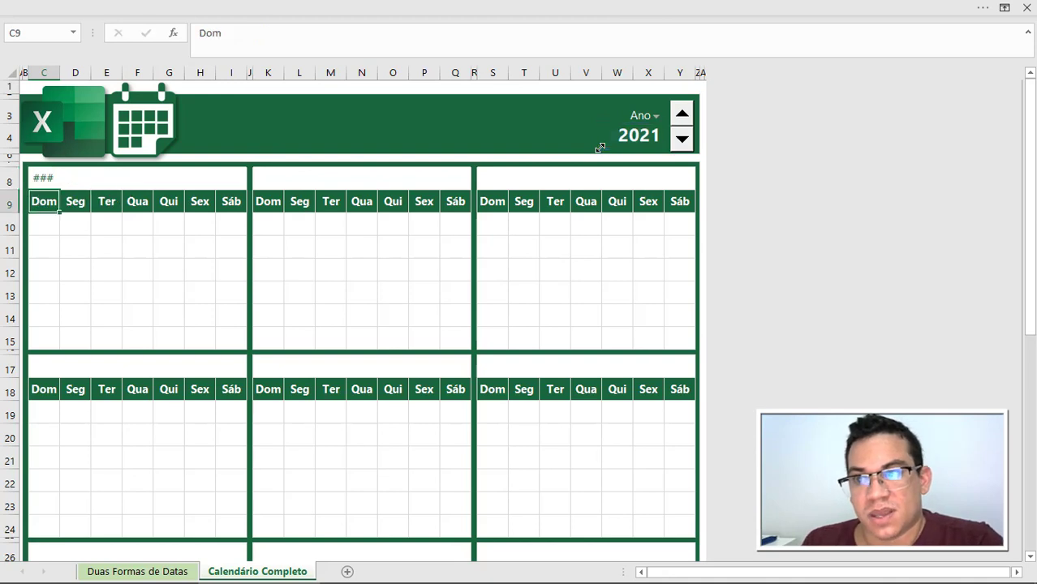
Step: Advance the year to 2025 with the spin button, temporarily widening column C to show the date in C8
{"action": "left_click", "coordinate": [53, 175]}
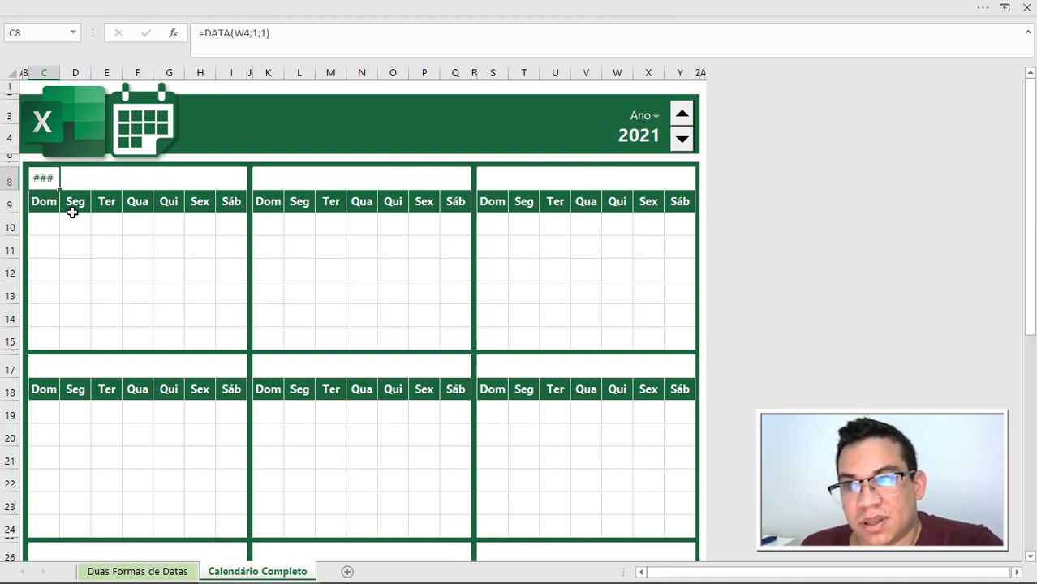
{"action": "left_click_drag", "start_coordinate": [61, 71], "coordinate": [122, 71]}
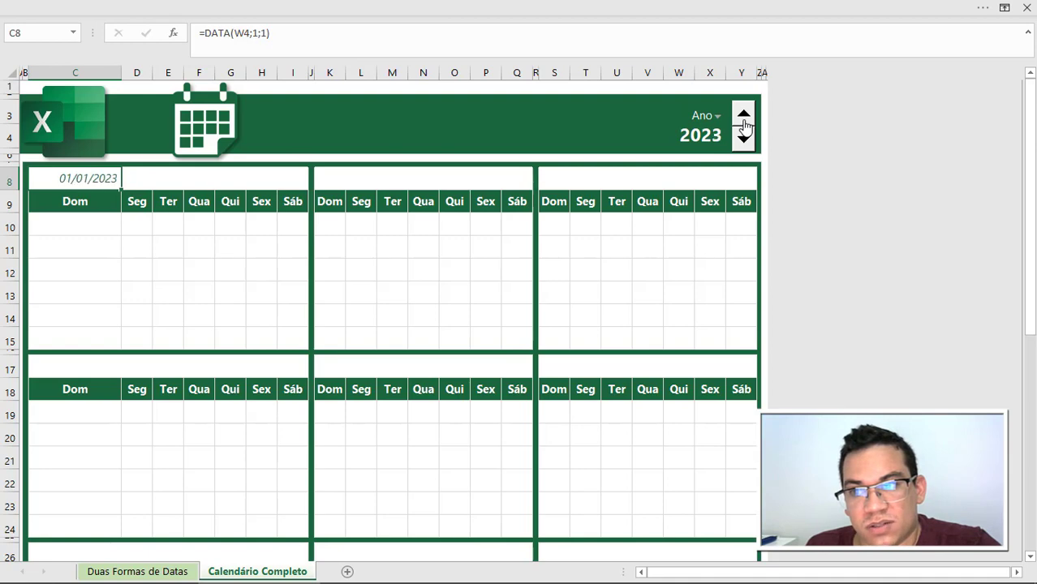
{"action": "left_click", "coordinate": [744, 122]}
{"action": "left_click", "coordinate": [744, 121]}
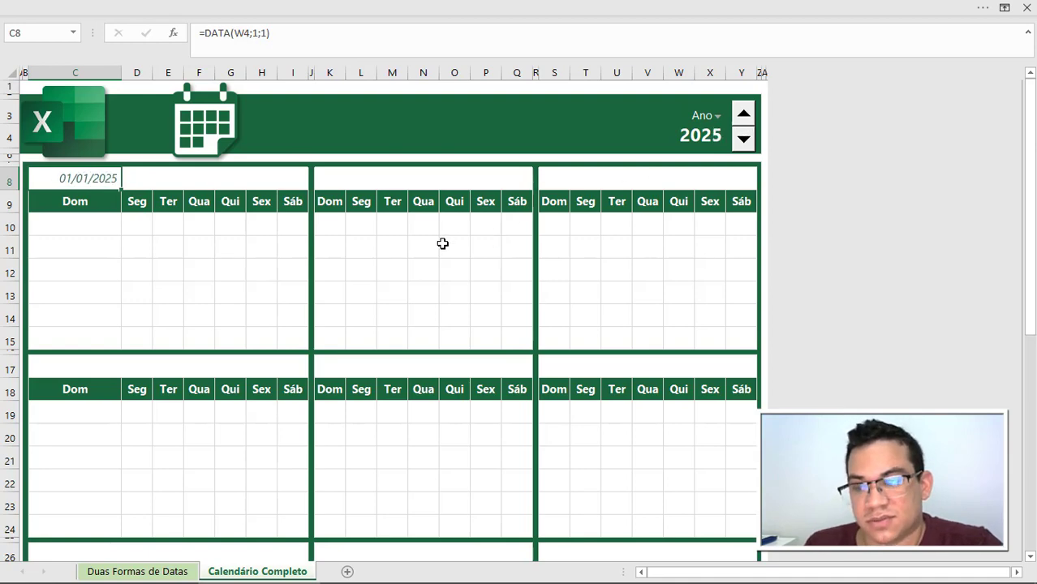
{"action": "left_click_drag", "start_coordinate": [122, 73], "coordinate": [58, 107]}
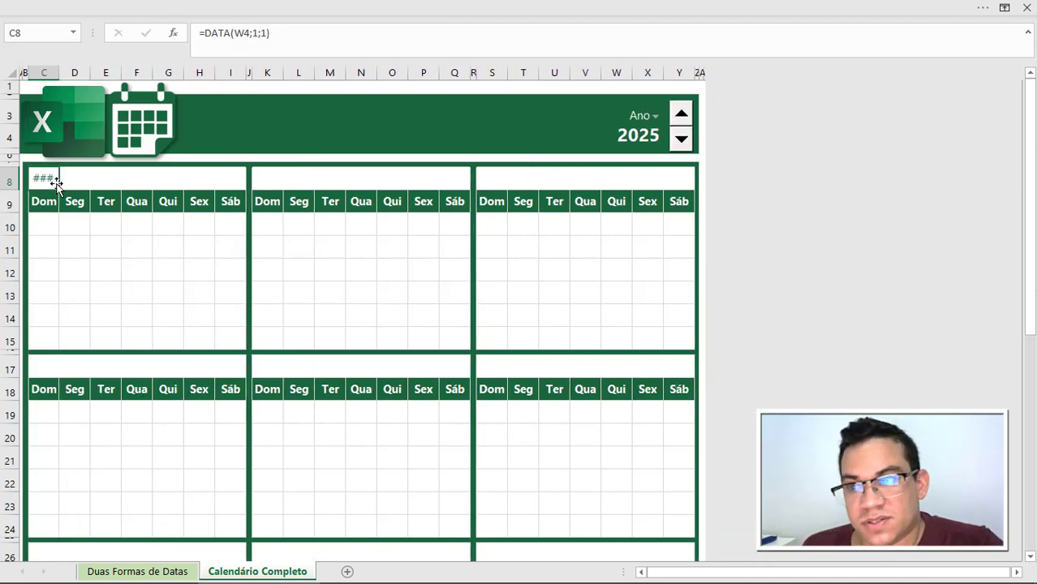
Step: Centre the date across C8:I8 without merging, using the Centralizar seleção horizontal alignment
{"action": "left_click_drag", "start_coordinate": [44, 178], "coordinate": [220, 180]}
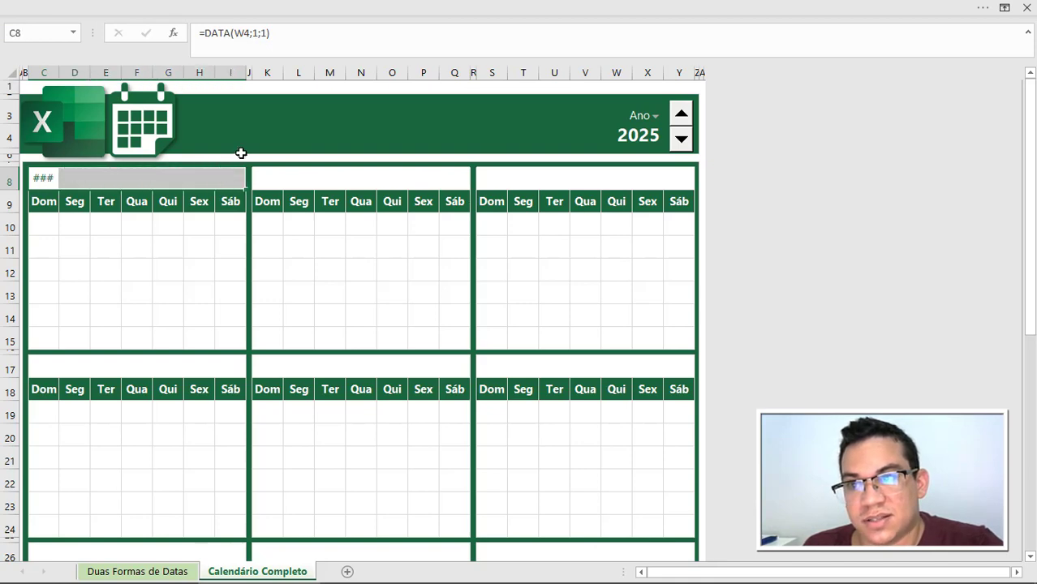
{"action": "left_click", "coordinate": [327, 5]}
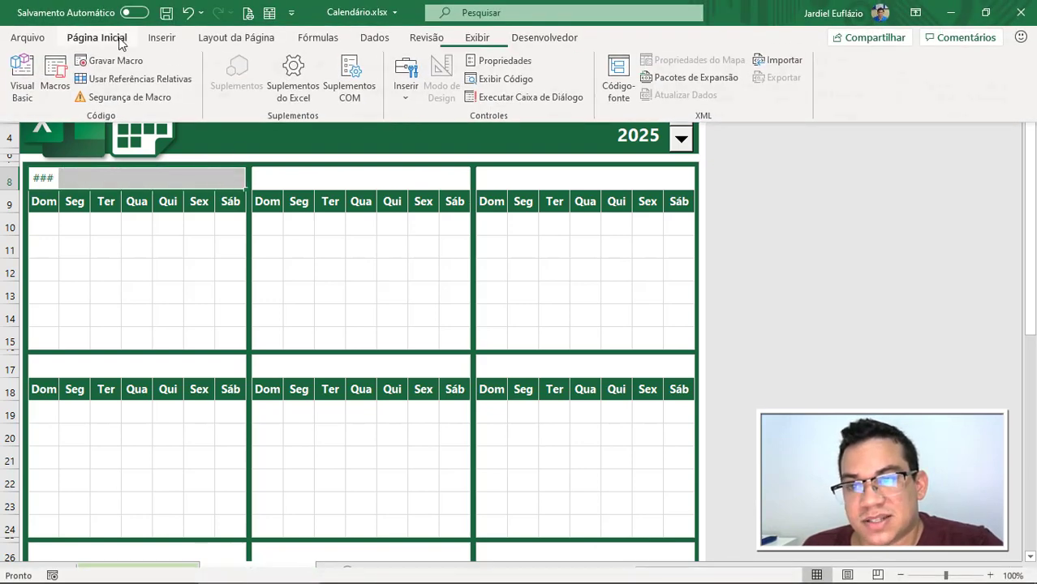
{"action": "left_click", "coordinate": [96, 38]}
{"action": "left_click", "coordinate": [519, 114]}
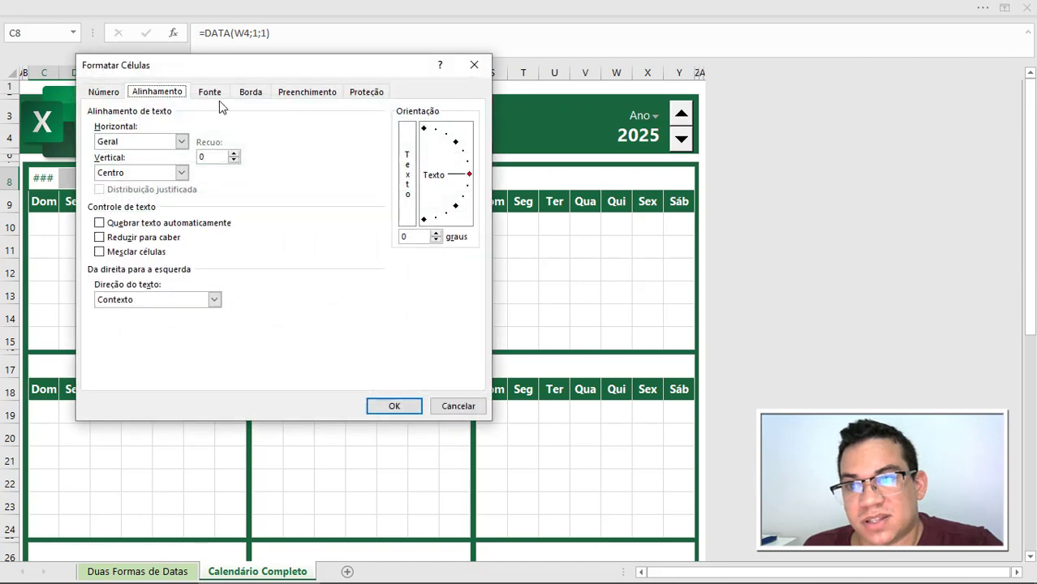
{"action": "left_click", "coordinate": [181, 141]}
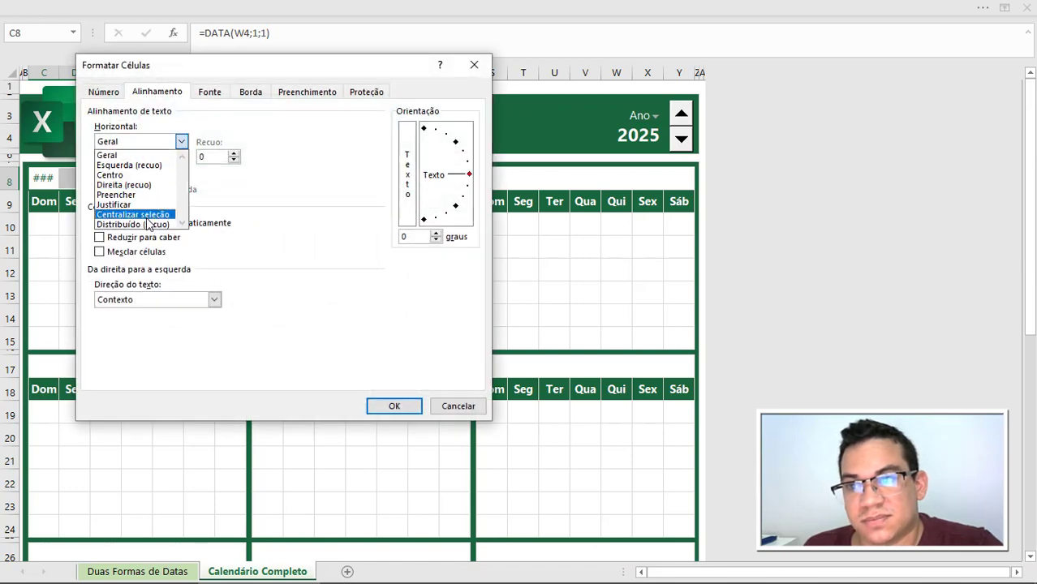
{"action": "left_click", "coordinate": [149, 215]}
{"action": "left_click", "coordinate": [393, 406]}
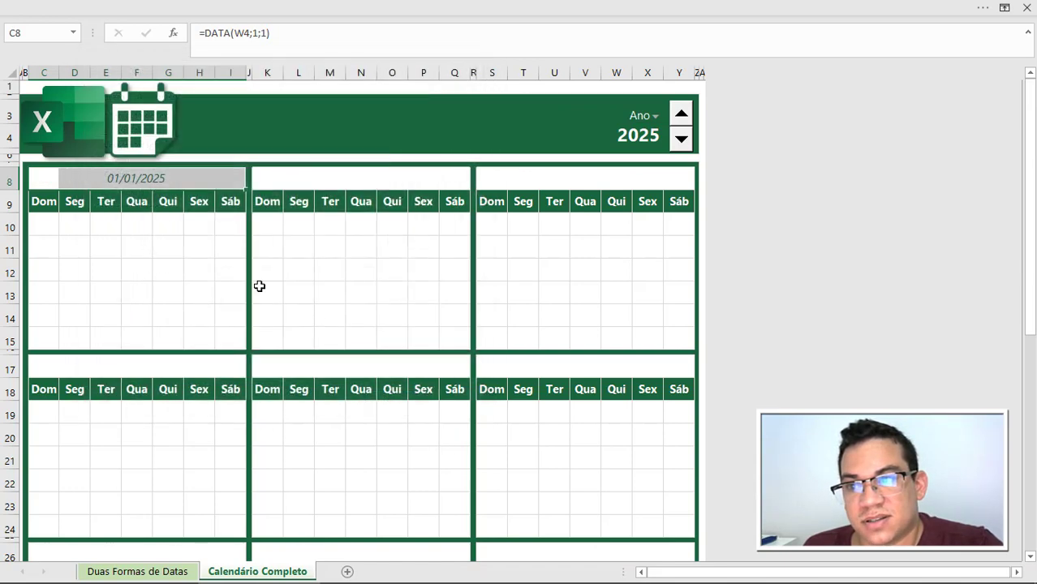
{"action": "left_click", "coordinate": [325, 259]}
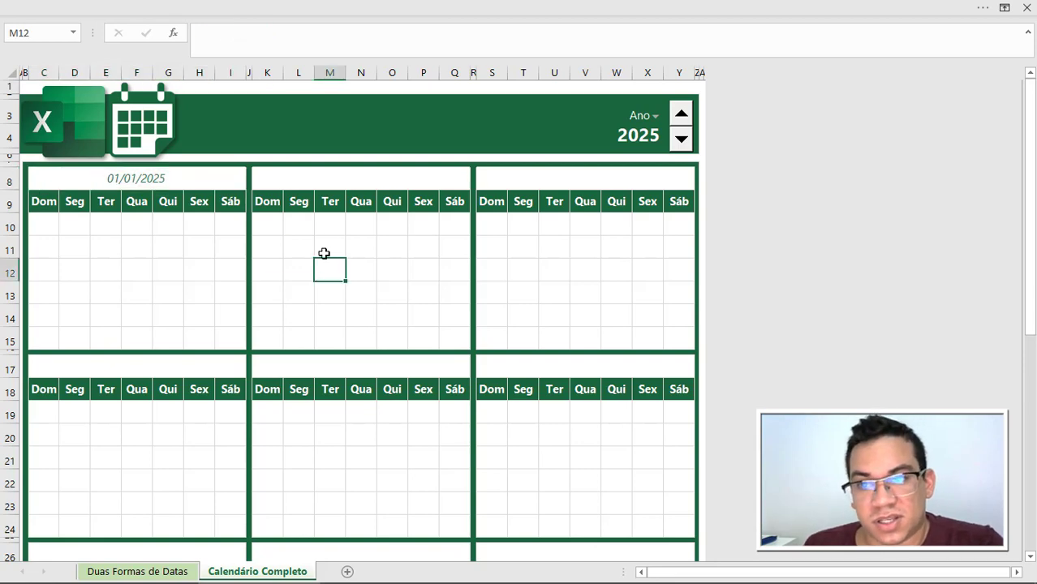
Step: Enter =DATAM(C8;1) in K8 as the heading date of the second month grid
{"action": "left_click", "coordinate": [277, 182]}
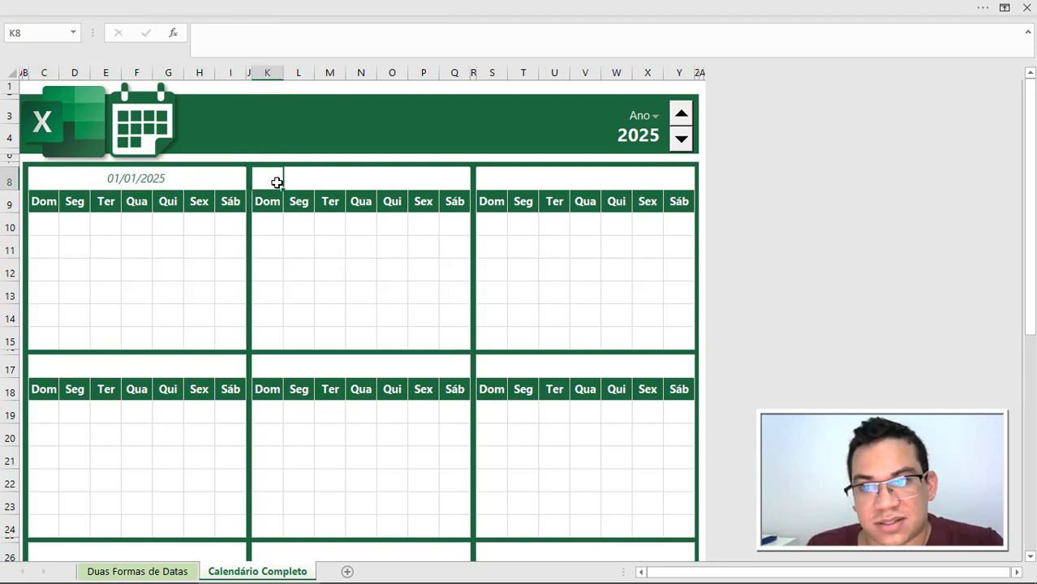
{"action": "type", "text": "=DATAM("}
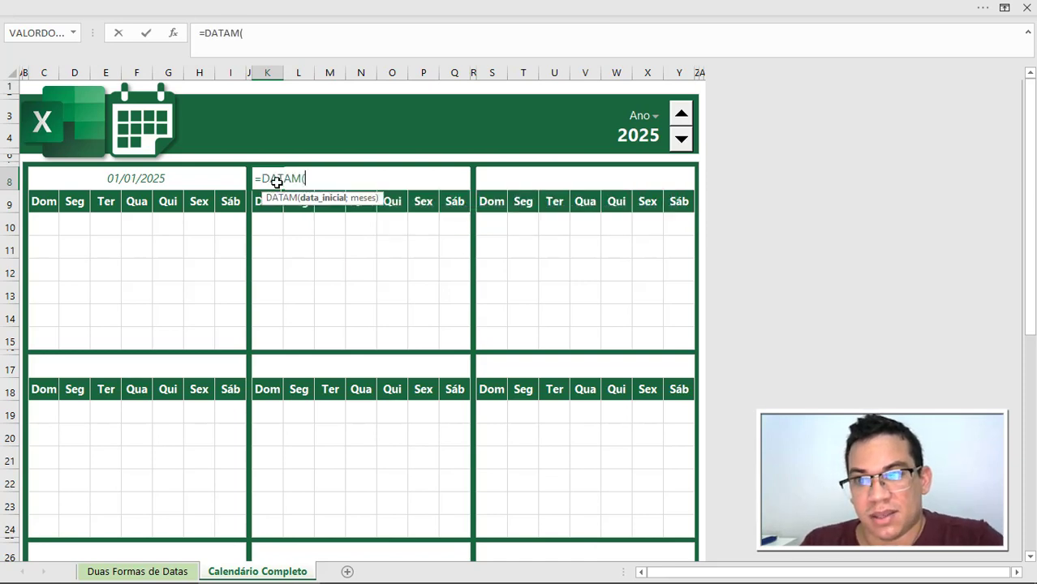
{"action": "left_click", "coordinate": [45, 180]}
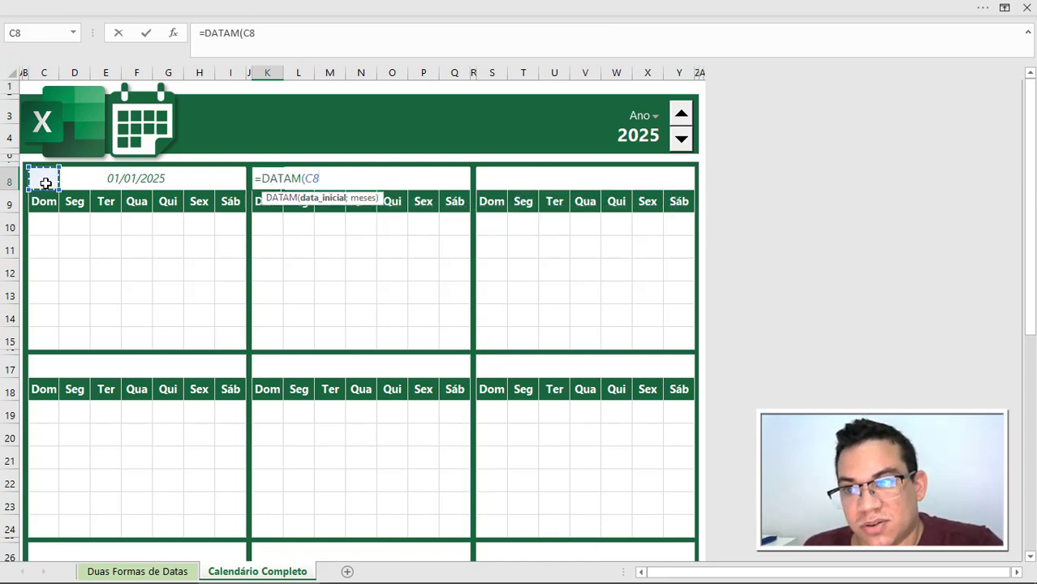
{"action": "type", "text": ";1)"}
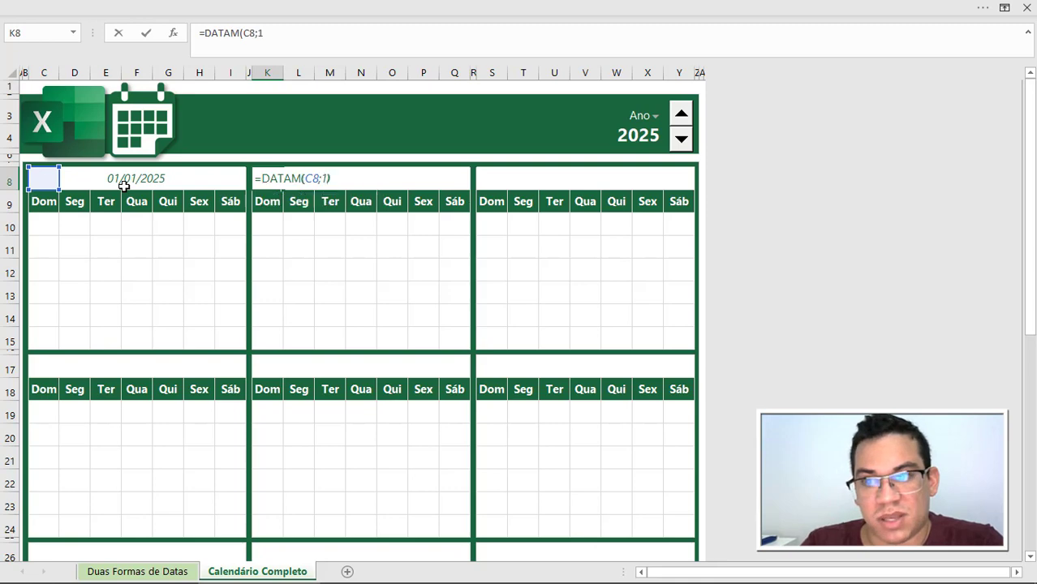
{"action": "key", "text": "Return"}
Step: Copy the K8 formula to S8 for the third month heading and check its cell reference
{"action": "left_click", "coordinate": [259, 178]}
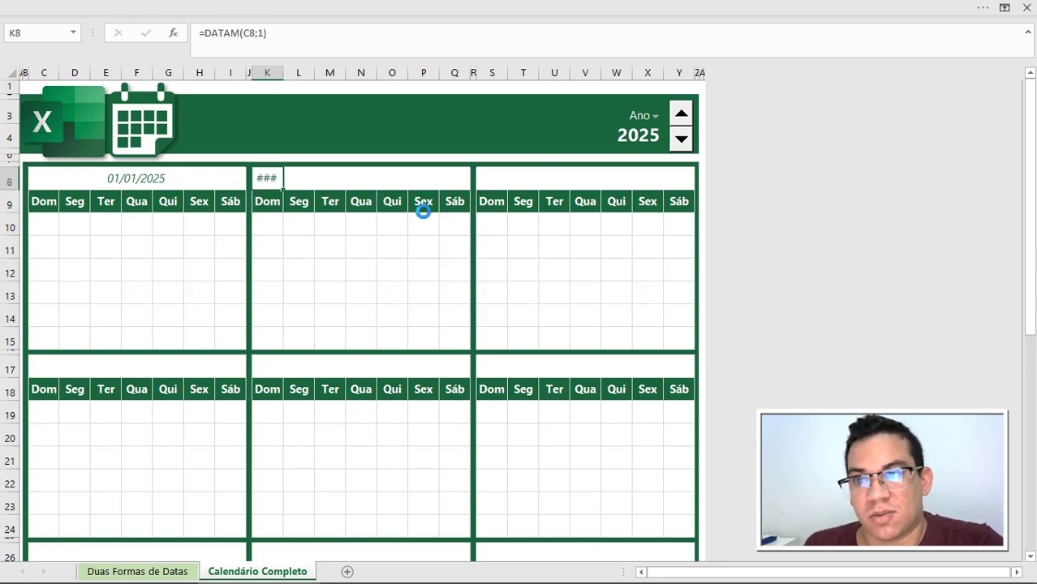
{"action": "key", "text": "ctrl+c"}
{"action": "right_click", "coordinate": [486, 179]}
{"action": "left_click", "coordinate": [572, 233]}
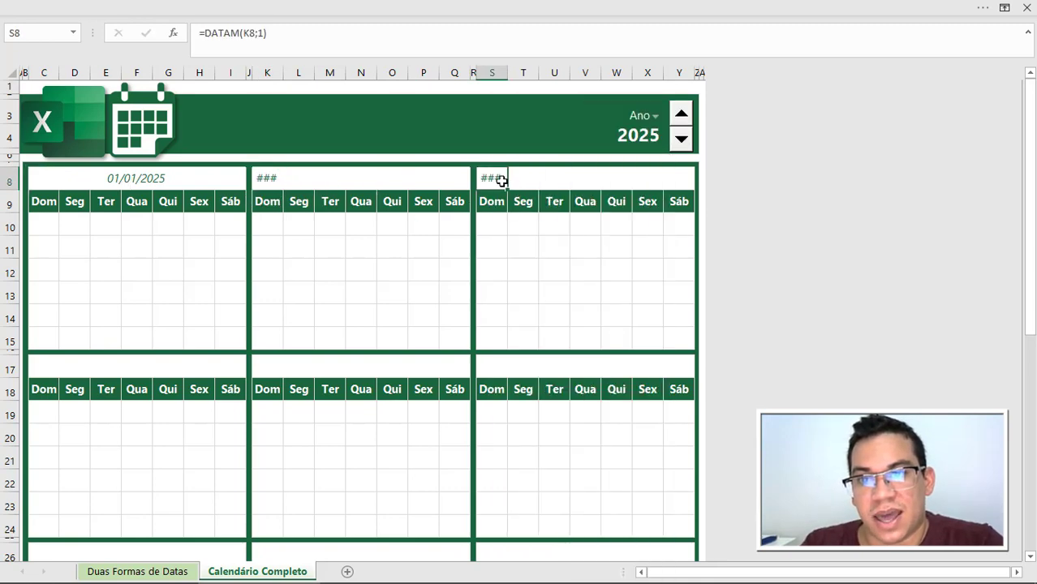
{"action": "double_click", "coordinate": [495, 179]}
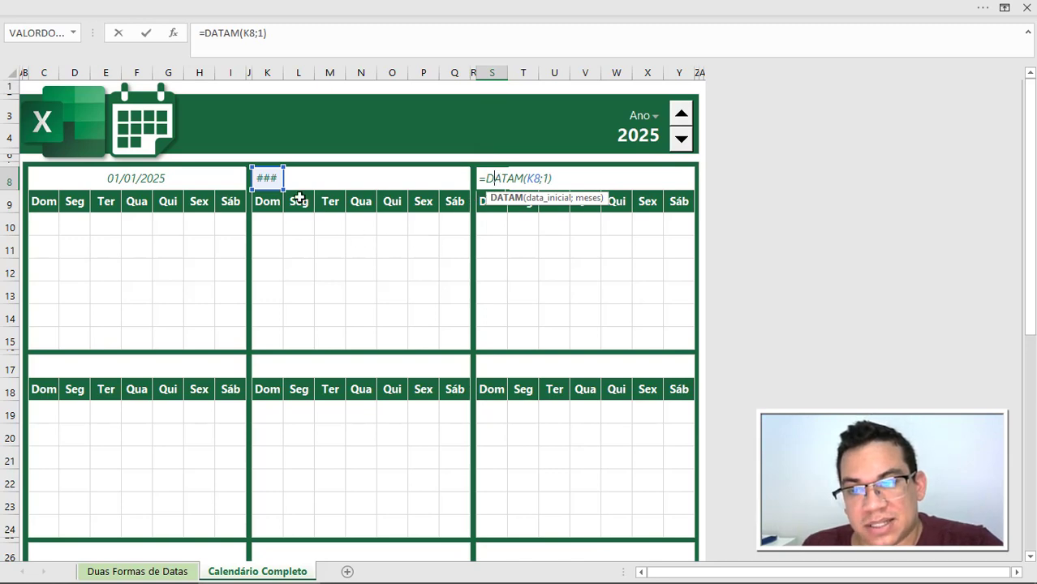
{"action": "key", "text": "Escape"}
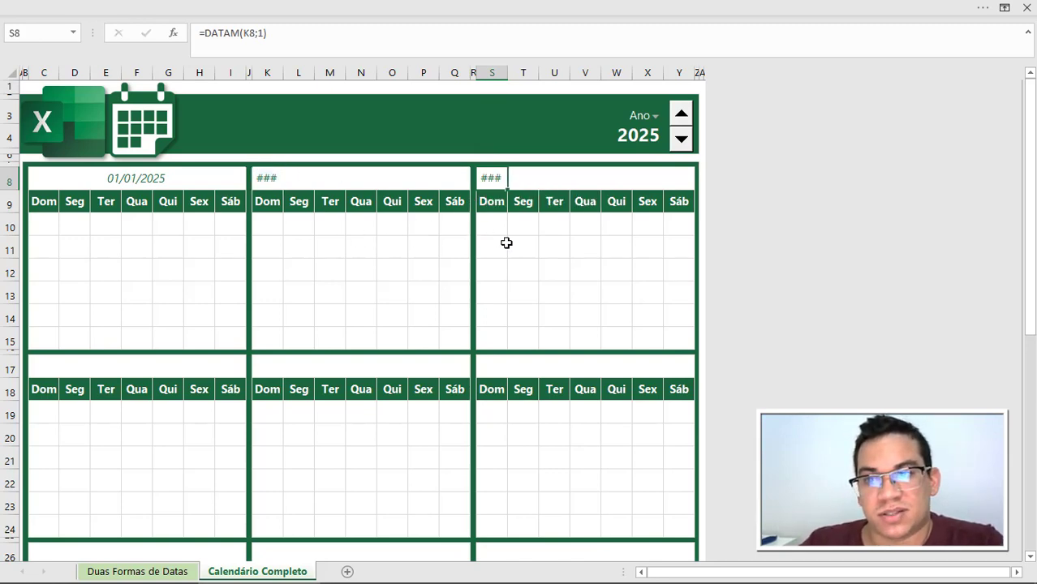
Step: Enter =DATAM(S8;1) in C17 as the heading date of the fourth month grid
{"action": "left_click", "coordinate": [49, 366]}
{"action": "type", "text": "="}
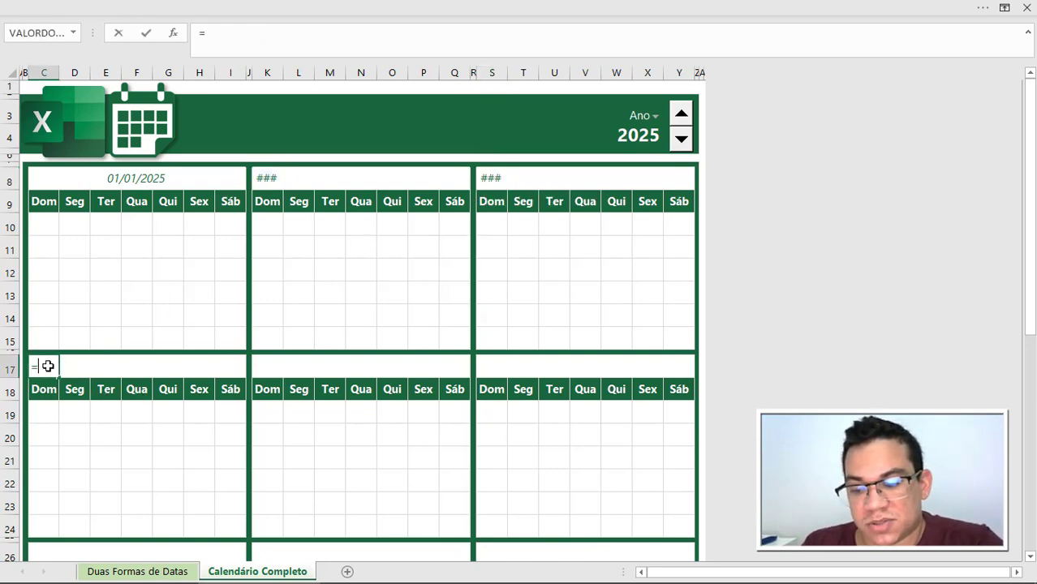
{"action": "type", "text": "DATA"}
{"action": "key", "text": "Down"}
{"action": "key", "text": "Down"}
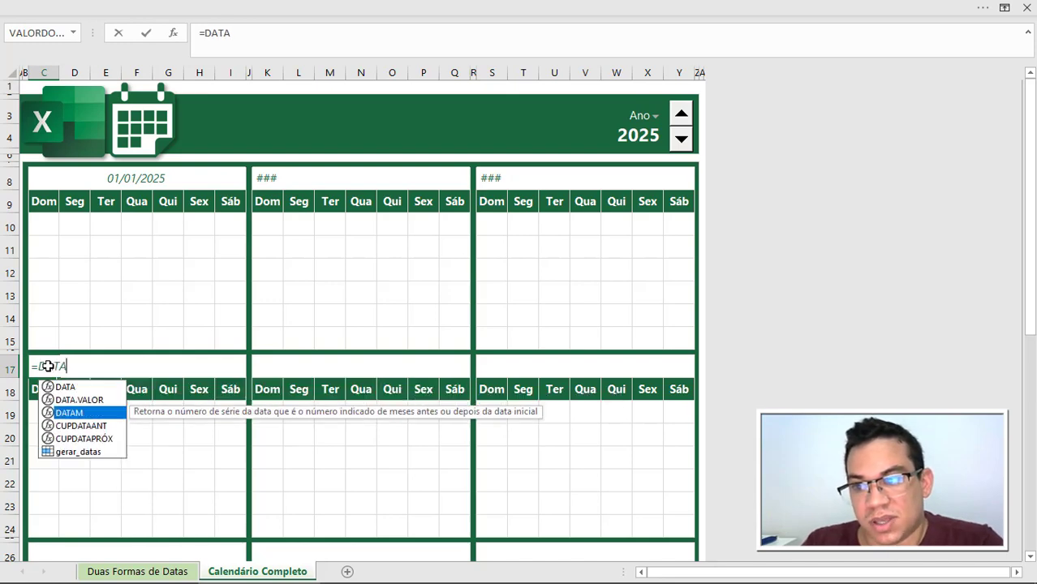
{"action": "key", "text": "Up"}
{"action": "key", "text": "Down"}
{"action": "key", "text": "Tab"}
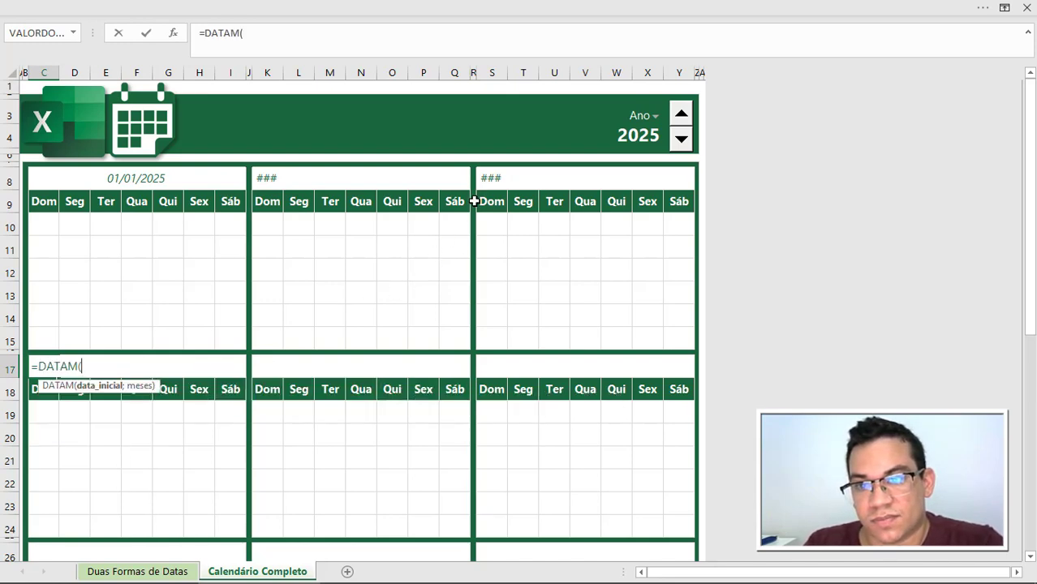
{"action": "left_click", "coordinate": [490, 180]}
{"action": "type", "text": ";1"}
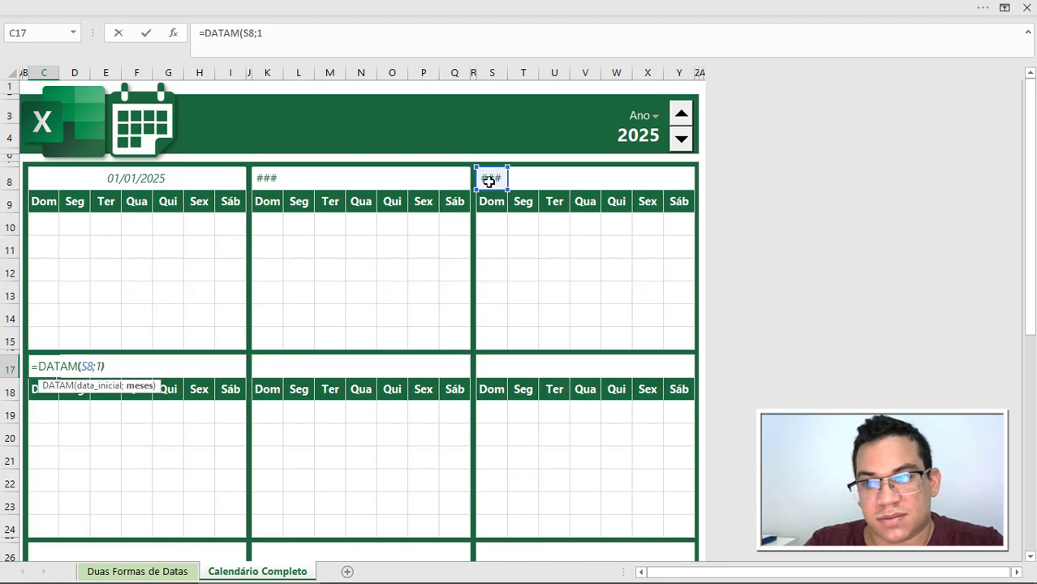
{"action": "key", "text": "Return"}
Step: Copy the K8 formula to the month headings K17 and S17
{"action": "left_click", "coordinate": [270, 180]}
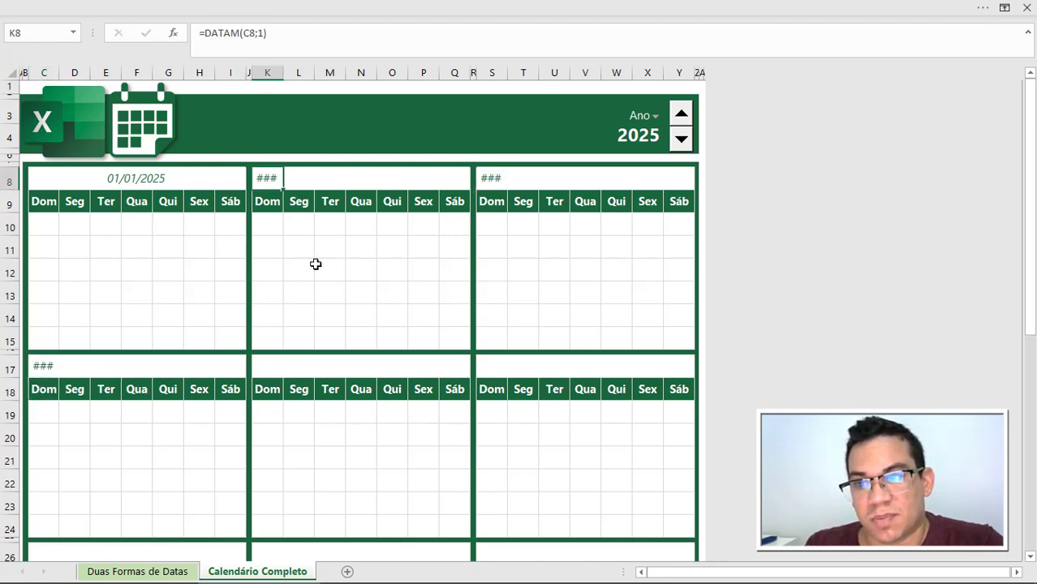
{"action": "key", "text": "ctrl+c"}
{"action": "left_click", "coordinate": [273, 366]}
{"action": "left_click", "coordinate": [492, 367], "text": "ctrl"}
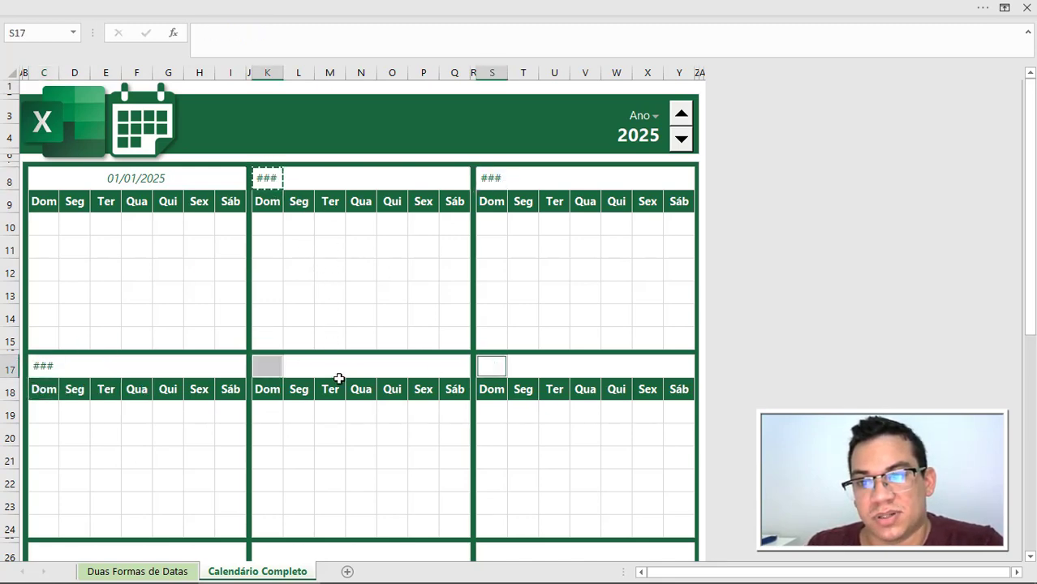
{"action": "scroll", "coordinate": [340, 379], "scroll_direction": "down", "scroll_amount": 2}
{"action": "right_click", "coordinate": [276, 280]}
{"action": "left_click", "coordinate": [367, 217]}
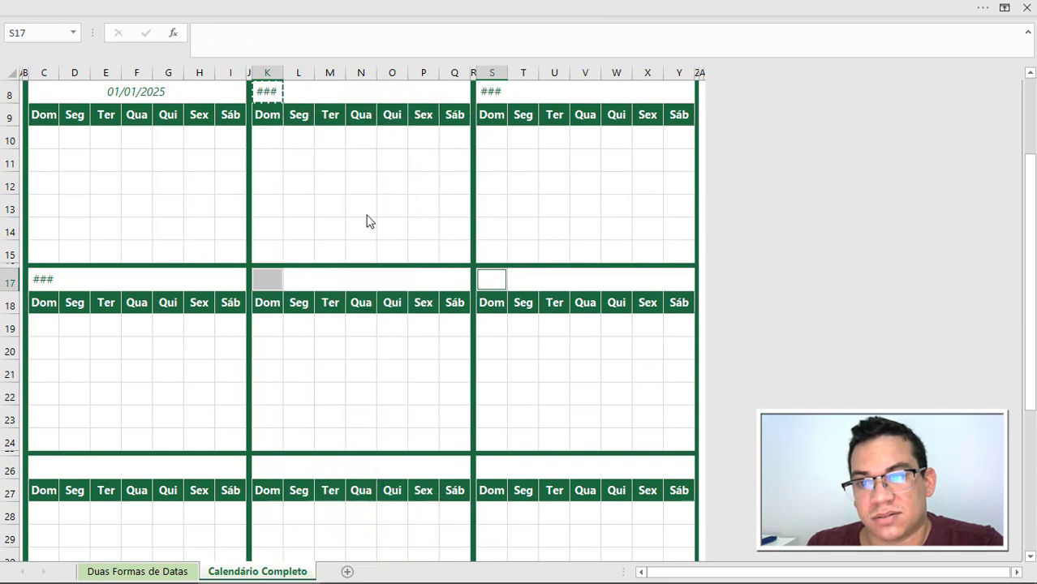
{"action": "left_click", "coordinate": [438, 415]}
Step: Copy the heading formulas in C17:S17 to the month heading rows starting at C26 and C35
{"action": "left_click_drag", "start_coordinate": [41, 280], "coordinate": [497, 281]}
{"action": "key", "text": "ctrl+c"}
{"action": "scroll", "coordinate": [153, 421], "scroll_direction": "down", "scroll_amount": 3}
{"action": "left_click", "coordinate": [46, 256]}
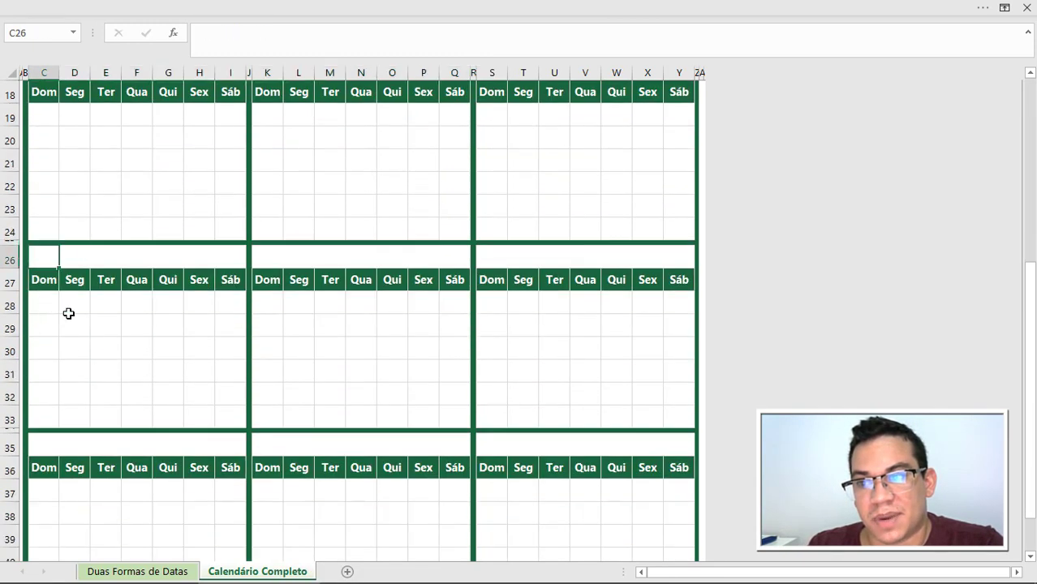
{"action": "left_click", "coordinate": [56, 441], "text": "ctrl"}
{"action": "right_click", "coordinate": [55, 442]}
{"action": "left_click", "coordinate": [152, 212]}
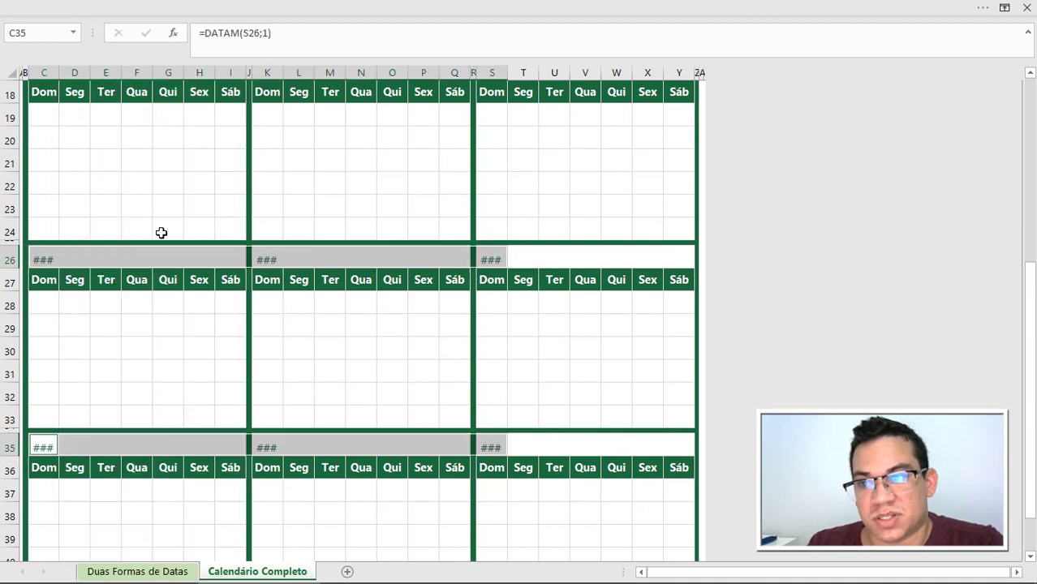
{"action": "left_click", "coordinate": [329, 366]}
{"action": "scroll", "coordinate": [329, 363], "scroll_direction": "up", "scroll_amount": 6}
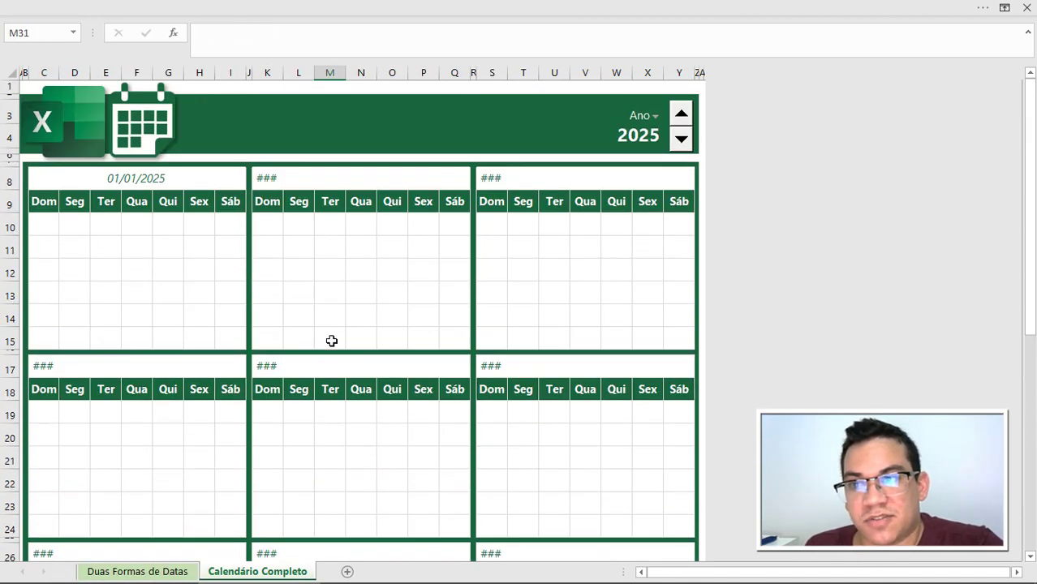
Step: Apply the custom number format mmmm/aaaa to all twelve month headings in columns C, K and S of rows 8, 17, 26 and 35
{"action": "left_click", "coordinate": [49, 180]}
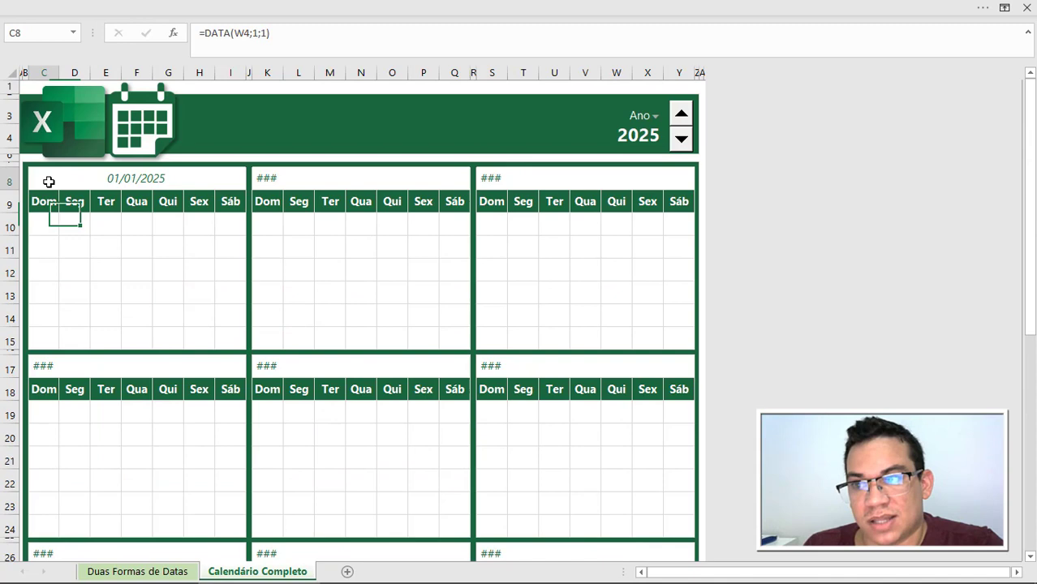
{"action": "left_click", "coordinate": [266, 178], "text": "ctrl"}
{"action": "left_click", "coordinate": [491, 178], "text": "ctrl"}
{"action": "left_click", "coordinate": [487, 370], "text": "ctrl"}
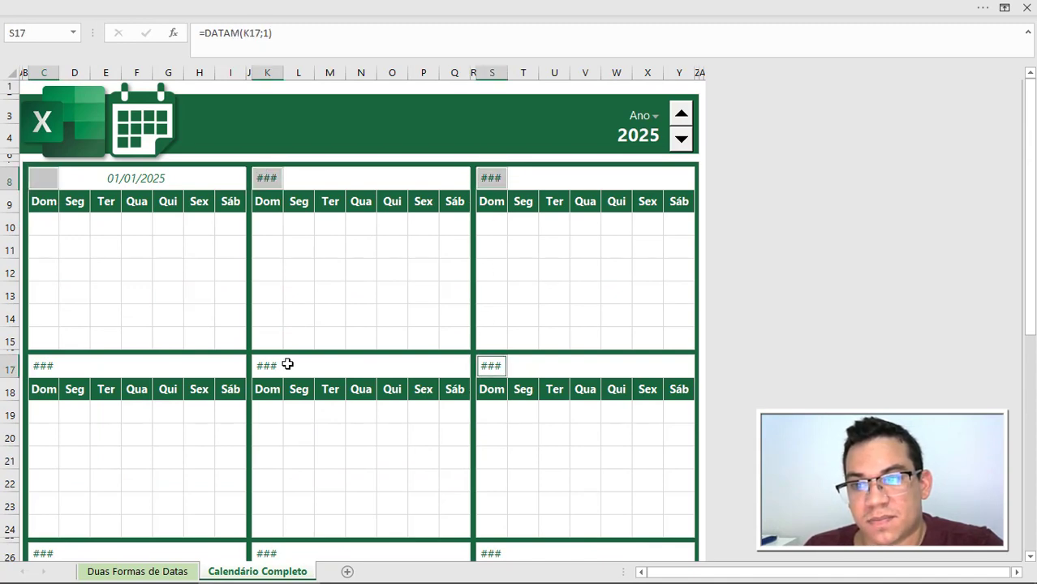
{"action": "left_click", "coordinate": [280, 365], "text": "ctrl"}
{"action": "left_click", "coordinate": [40, 366], "text": "ctrl"}
{"action": "scroll", "coordinate": [44, 365], "scroll_direction": "down", "scroll_amount": 1}
{"action": "scroll", "coordinate": [55, 369], "scroll_direction": "down", "scroll_amount": 1}
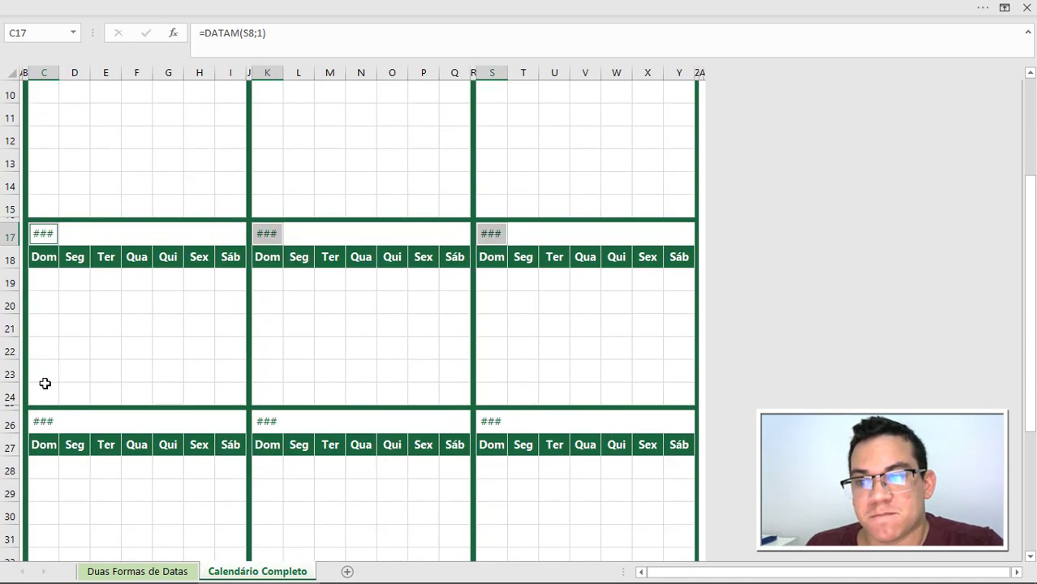
{"action": "left_click", "coordinate": [42, 421], "text": "ctrl"}
{"action": "left_click", "coordinate": [267, 422], "text": "ctrl"}
{"action": "left_click", "coordinate": [491, 422], "text": "ctrl"}
{"action": "scroll", "coordinate": [171, 316], "scroll_direction": "down", "scroll_amount": 3}
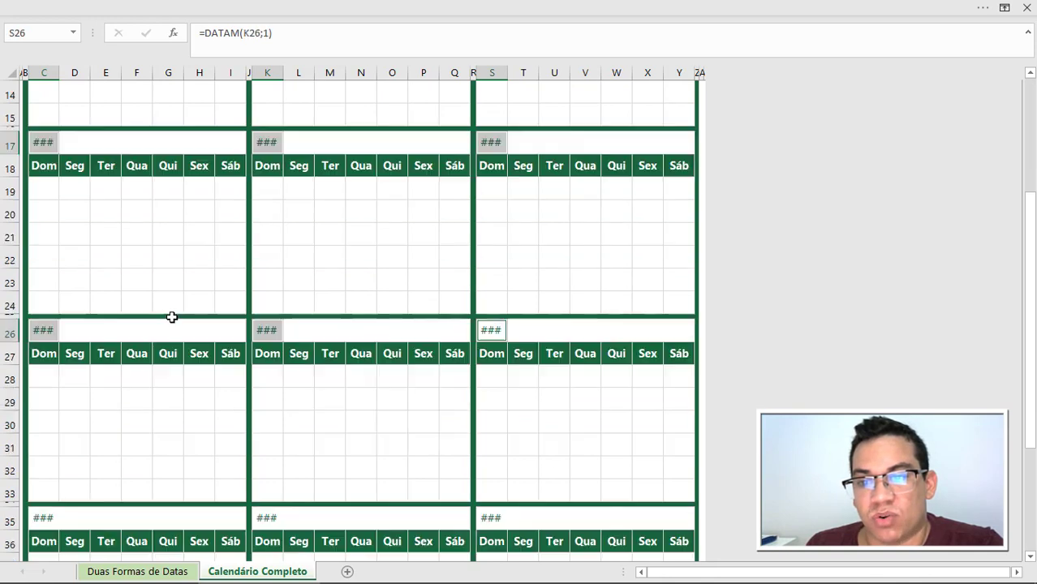
{"action": "left_click", "coordinate": [39, 421], "text": "ctrl"}
{"action": "left_click", "coordinate": [272, 421], "text": "ctrl"}
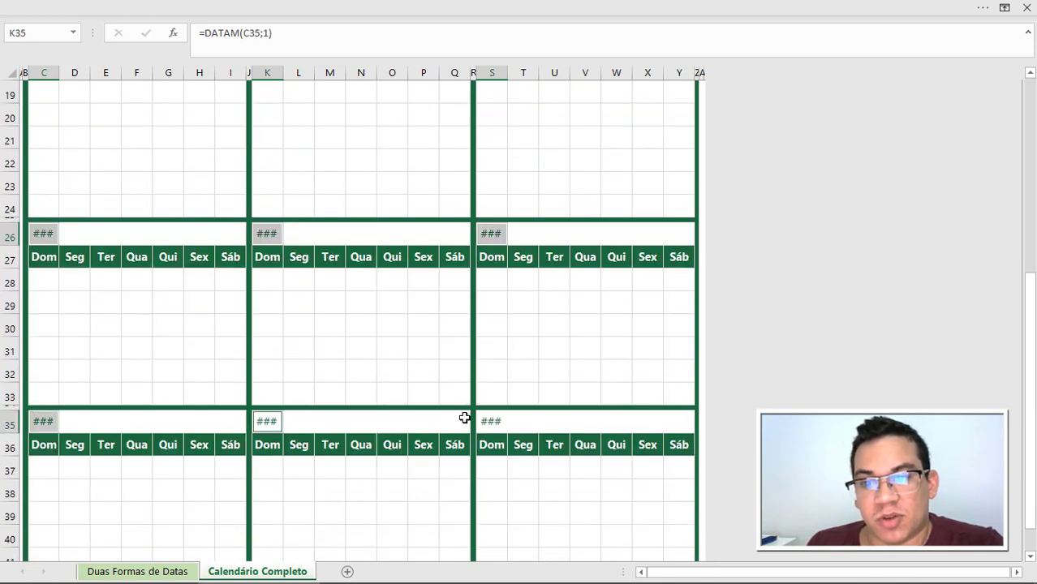
{"action": "left_click", "coordinate": [484, 420], "text": "ctrl"}
{"action": "key", "text": "ctrl+1"}
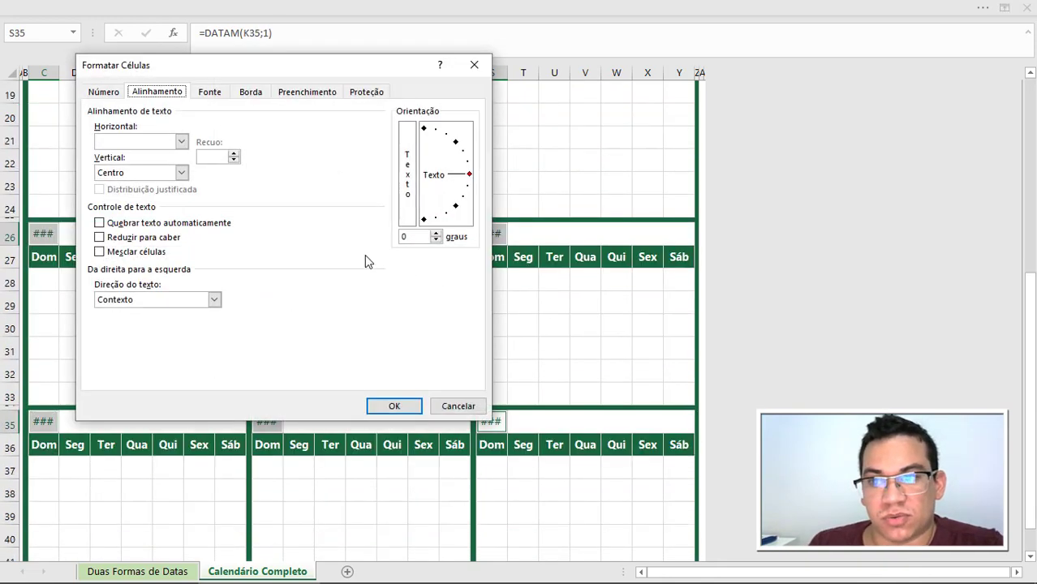
{"action": "left_click", "coordinate": [104, 91]}
{"action": "left_click_drag", "start_coordinate": [148, 65], "coordinate": [659, 67]}
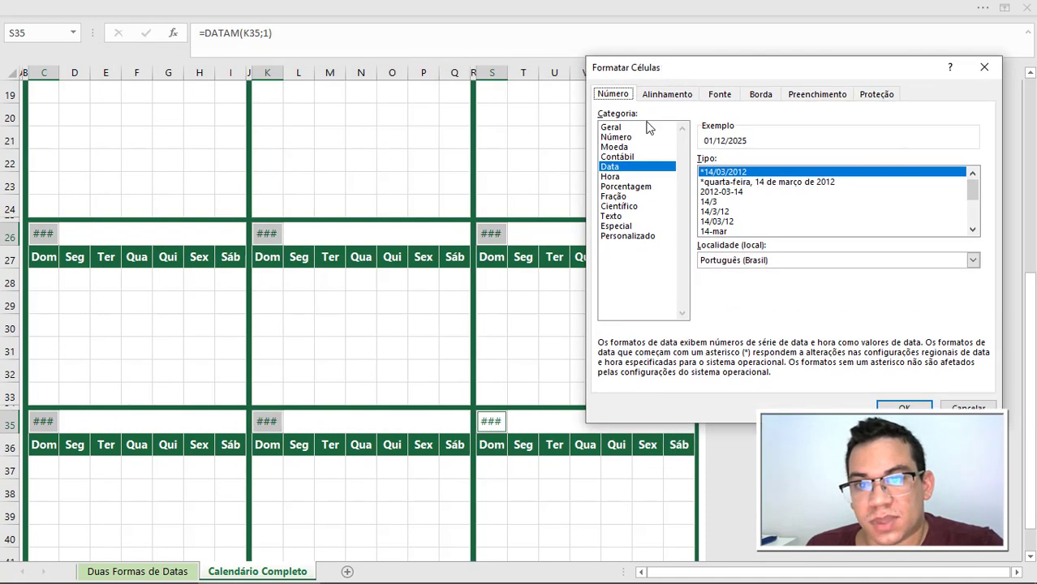
{"action": "left_click", "coordinate": [640, 236]}
{"action": "left_click_drag", "start_coordinate": [765, 174], "coordinate": [610, 146]}
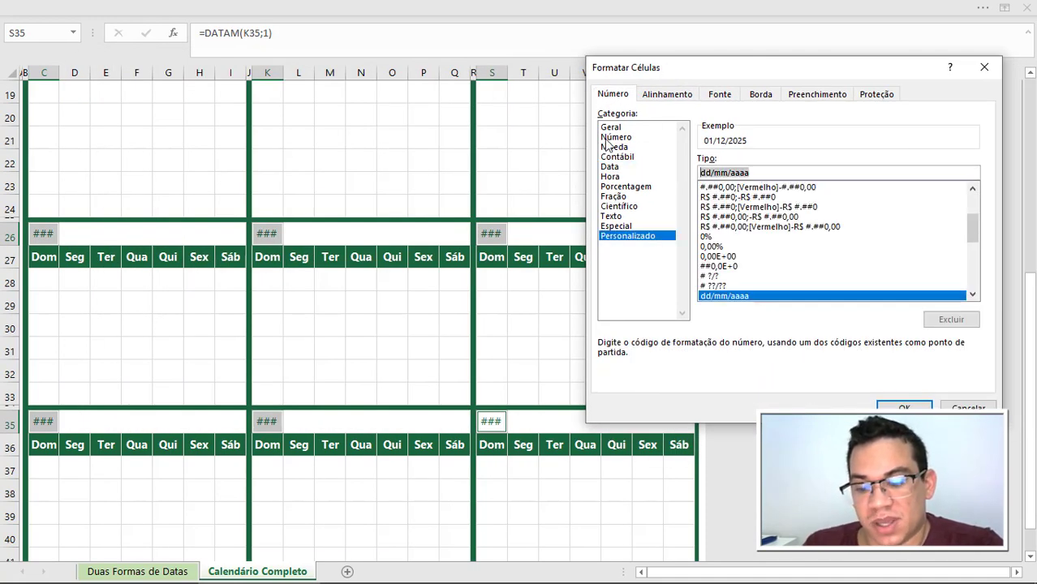
{"action": "type", "text": "MMMM"}
{"action": "key", "text": "BackSpace"}
{"action": "key", "text": "BackSpace"}
{"action": "key", "text": "BackSpace"}
{"action": "key", "text": "BackSpace"}
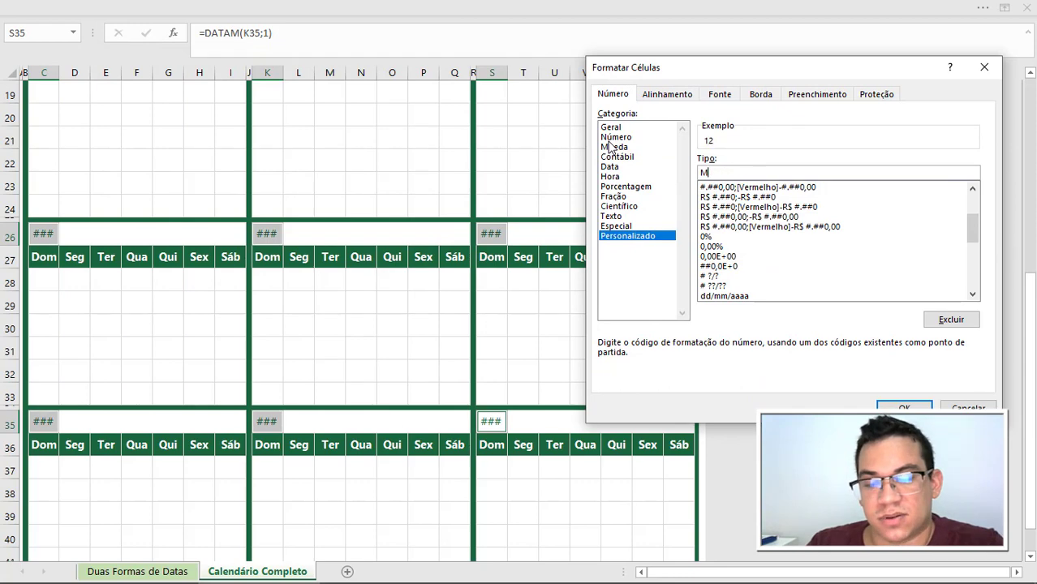
{"action": "type", "text": "mmmm"}
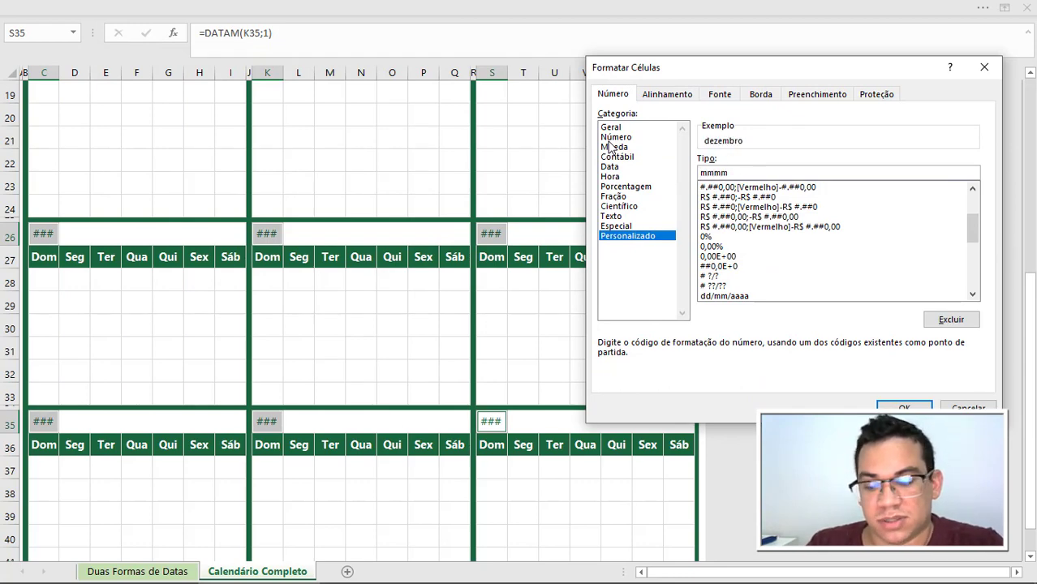
{"action": "type", "text": "/aaaa"}
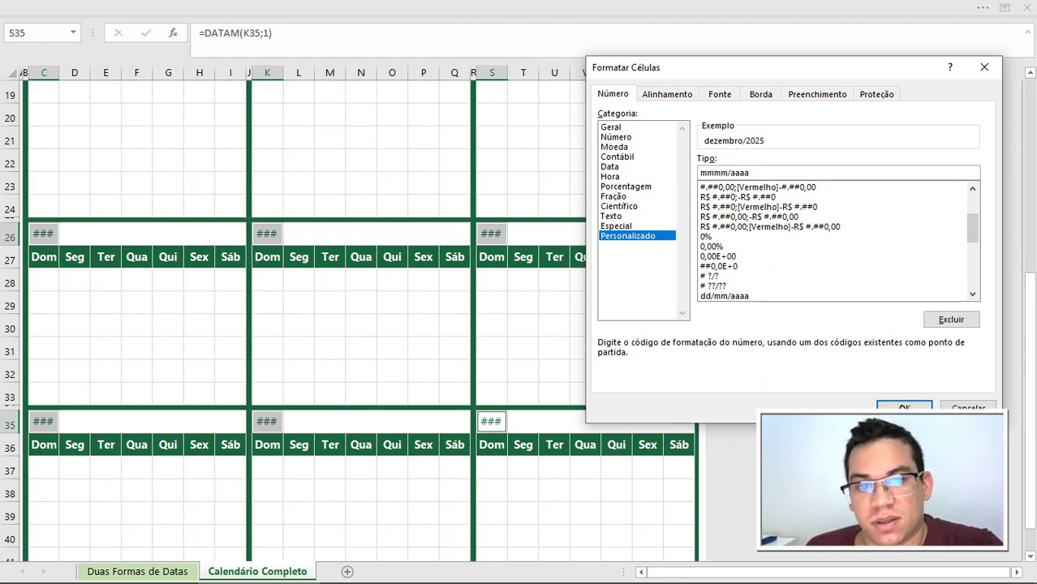
{"action": "left_click", "coordinate": [904, 407]}
Step: Copy the January heading C8:I8 and paste only its formats onto the other eleven month headings in rows 8, 17, 26 and 35
{"action": "scroll", "coordinate": [394, 283], "scroll_direction": "up", "scroll_amount": 4}
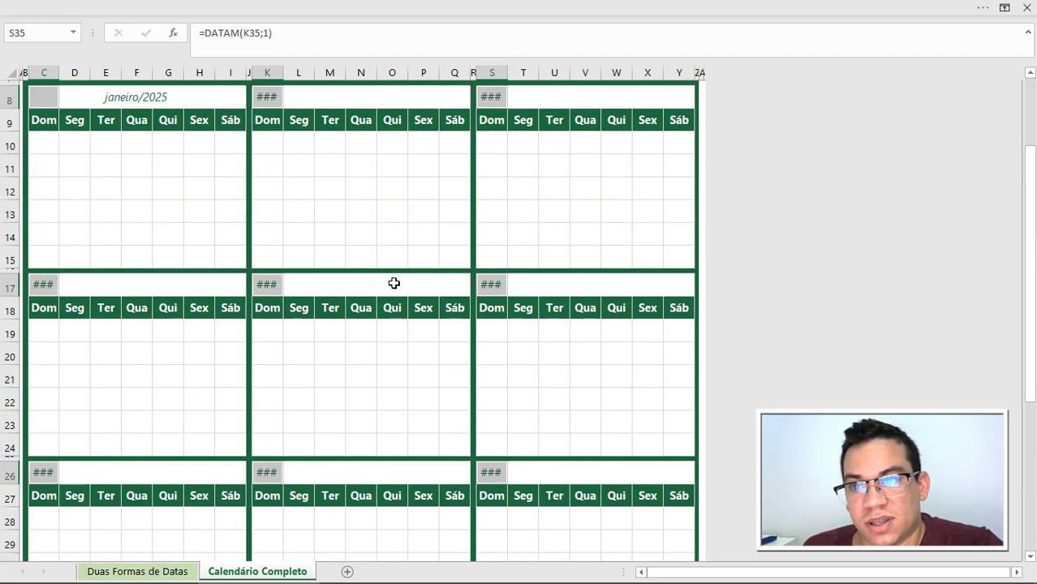
{"action": "scroll", "coordinate": [393, 283], "scroll_direction": "up", "scroll_amount": 1}
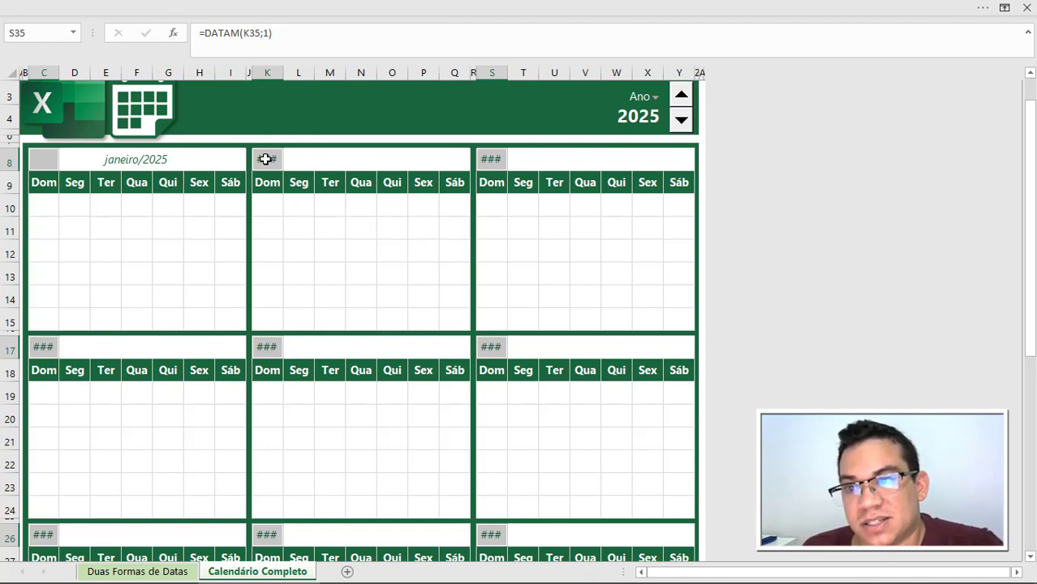
{"action": "left_click_drag", "start_coordinate": [267, 160], "coordinate": [442, 159]}
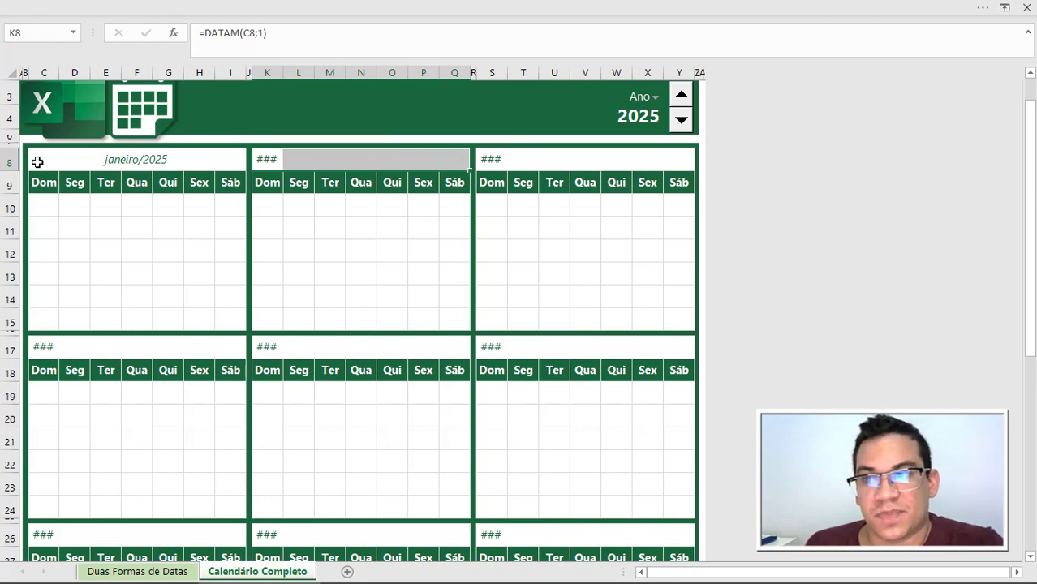
{"action": "left_click_drag", "start_coordinate": [37, 160], "coordinate": [229, 160]}
{"action": "key", "text": "ctrl+c"}
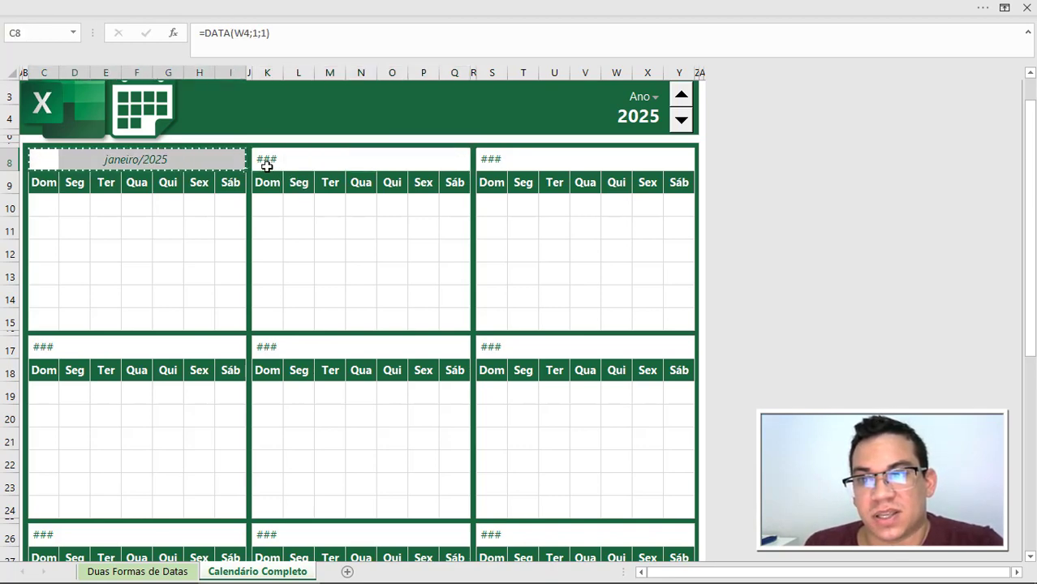
{"action": "left_click", "coordinate": [267, 160]}
{"action": "left_click", "coordinate": [495, 163], "text": "ctrl"}
{"action": "left_click", "coordinate": [492, 347], "text": "ctrl"}
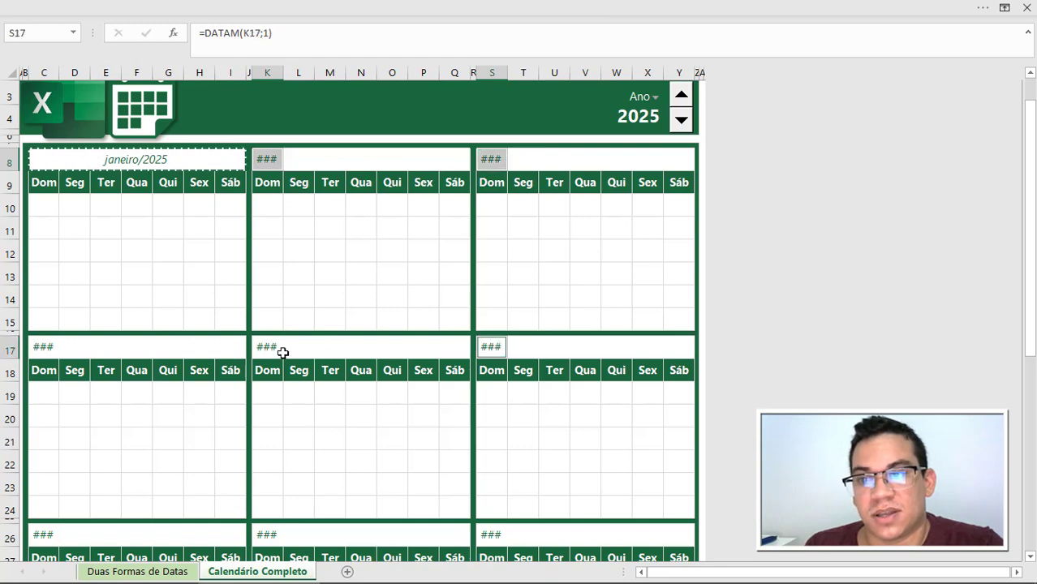
{"action": "left_click", "coordinate": [276, 349], "text": "ctrl"}
{"action": "left_click", "coordinate": [41, 347], "text": "ctrl"}
{"action": "scroll", "coordinate": [56, 353], "scroll_direction": "down", "scroll_amount": 3}
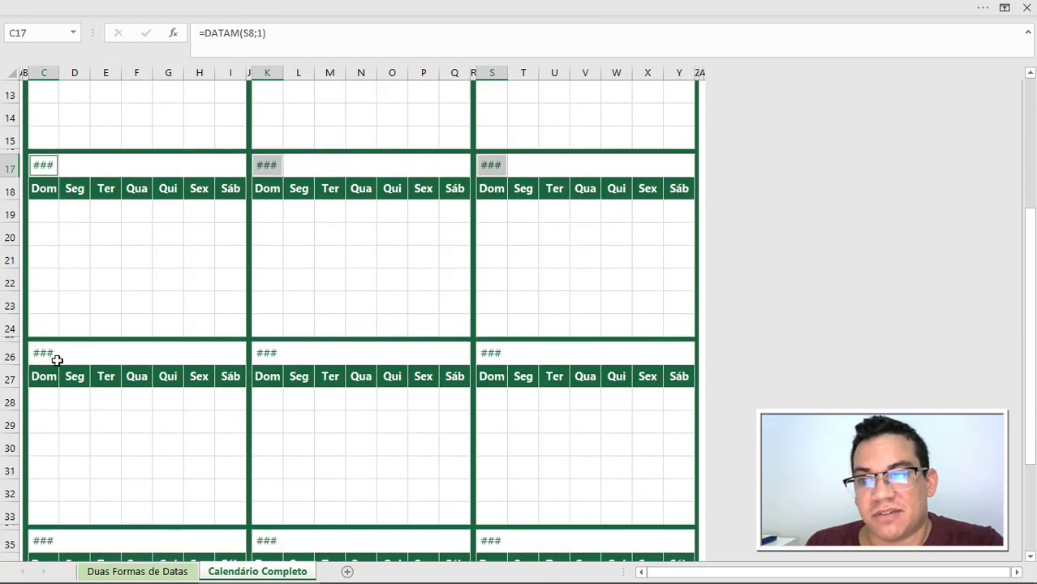
{"action": "left_click", "coordinate": [35, 355], "text": "ctrl"}
{"action": "left_click", "coordinate": [266, 353], "text": "ctrl"}
{"action": "left_click", "coordinate": [487, 353], "text": "ctrl"}
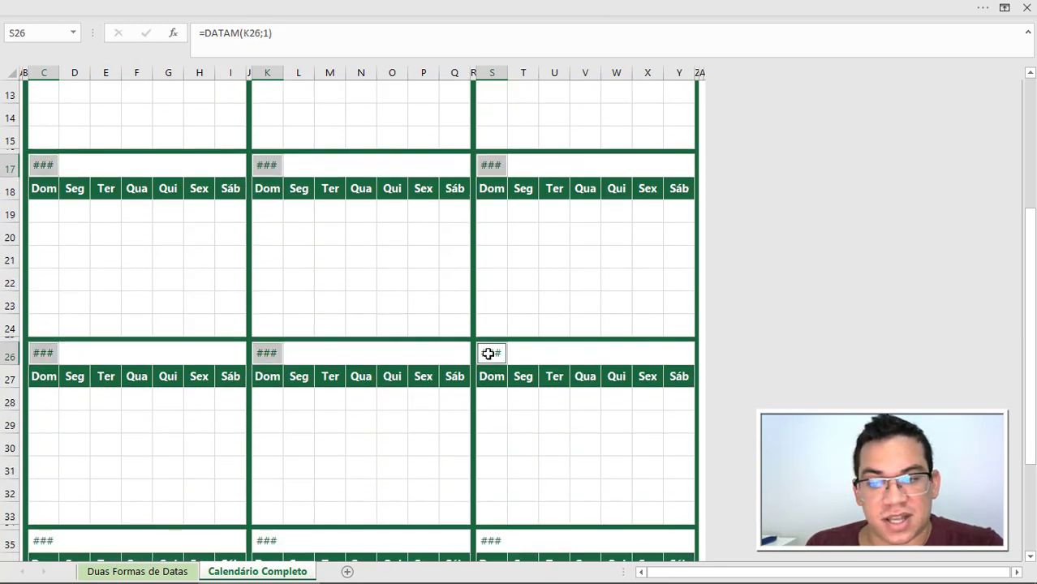
{"action": "scroll", "coordinate": [151, 355], "scroll_direction": "down", "scroll_amount": 2}
{"action": "left_click", "coordinate": [40, 397], "text": "ctrl"}
{"action": "left_click", "coordinate": [261, 399], "text": "ctrl"}
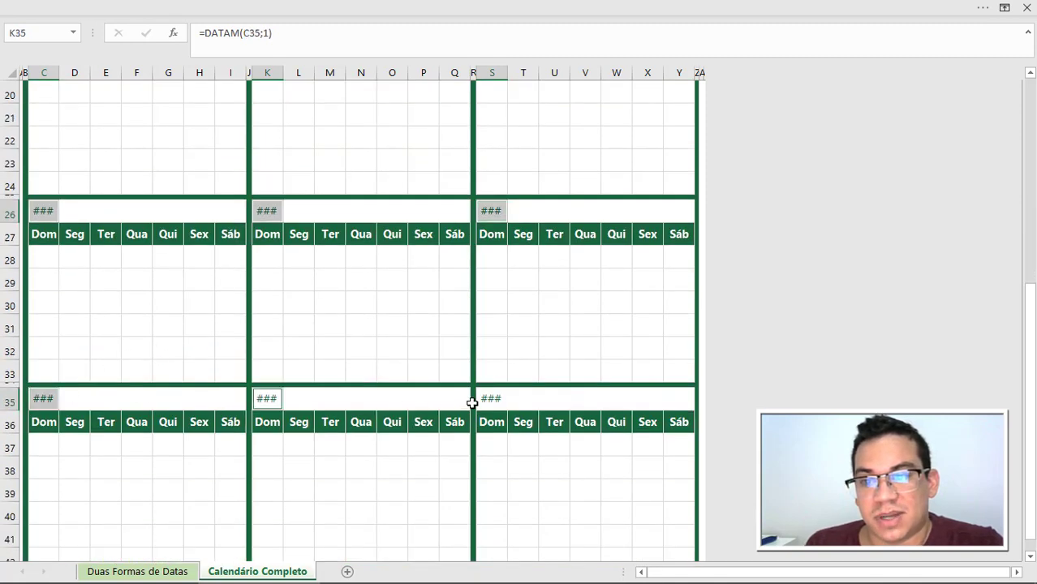
{"action": "left_click", "coordinate": [487, 399], "text": "ctrl"}
{"action": "key", "text": "ctrl+alt+v"}
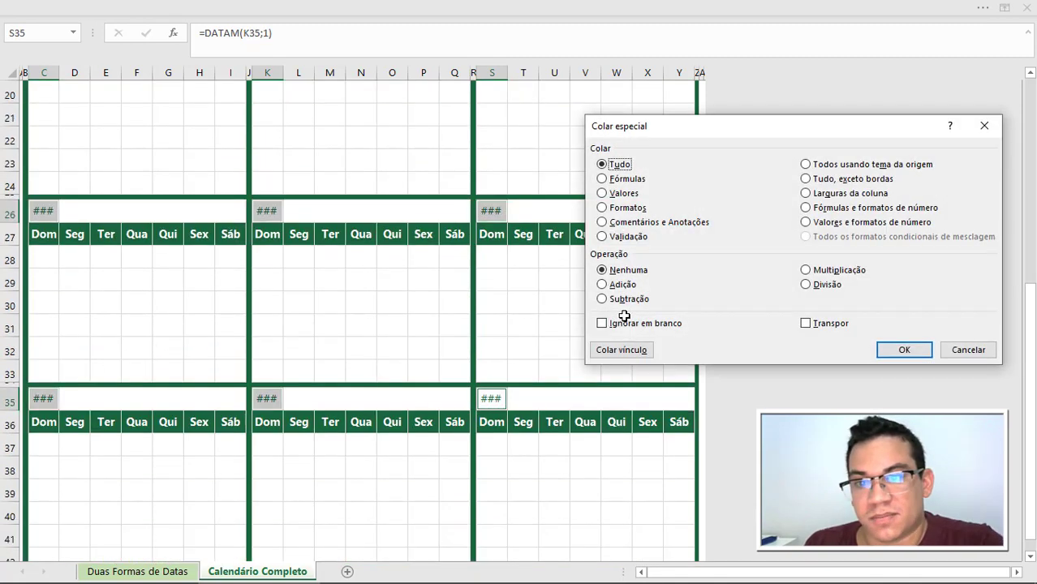
{"action": "left_click", "coordinate": [622, 208]}
{"action": "left_click", "coordinate": [903, 350]}
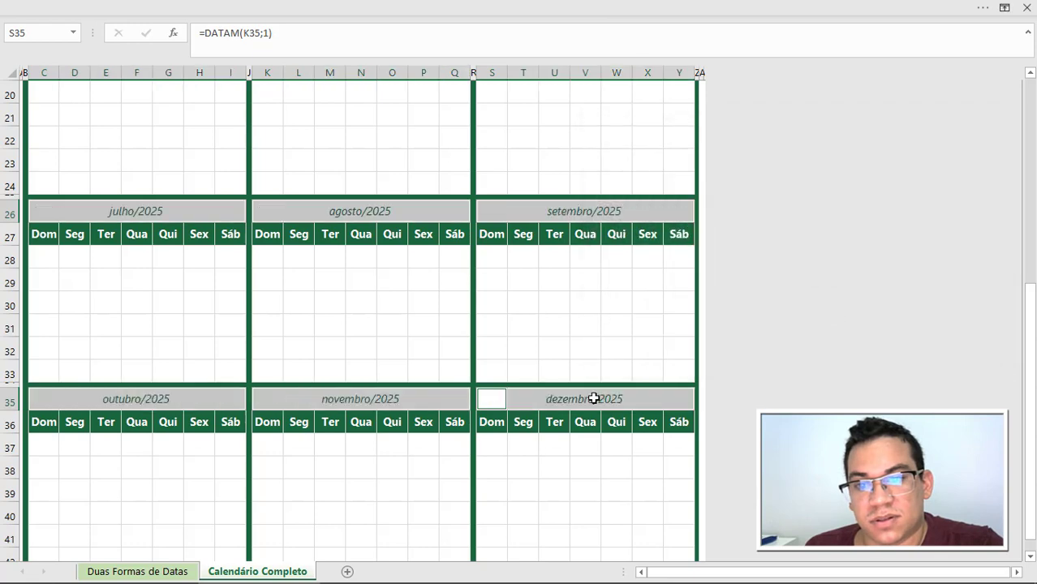
{"action": "left_click", "coordinate": [516, 330]}
Step: Test the year spin button by lowering the year to 2023 and raising it to 2026, and clear the copy selection
{"action": "scroll", "coordinate": [515, 333], "scroll_direction": "up", "scroll_amount": 7}
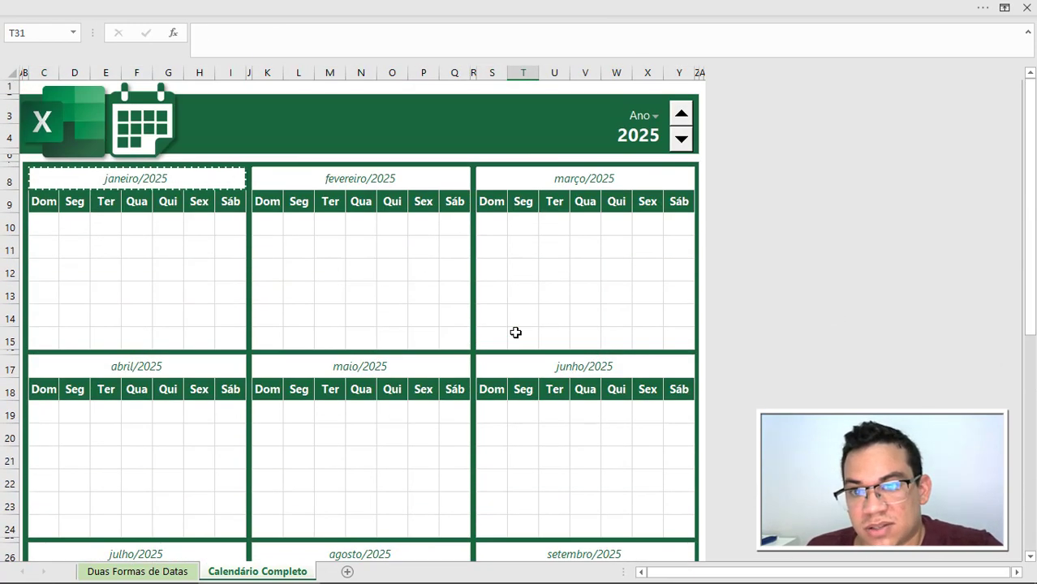
{"action": "left_click", "coordinate": [683, 140]}
{"action": "left_click", "coordinate": [682, 139]}
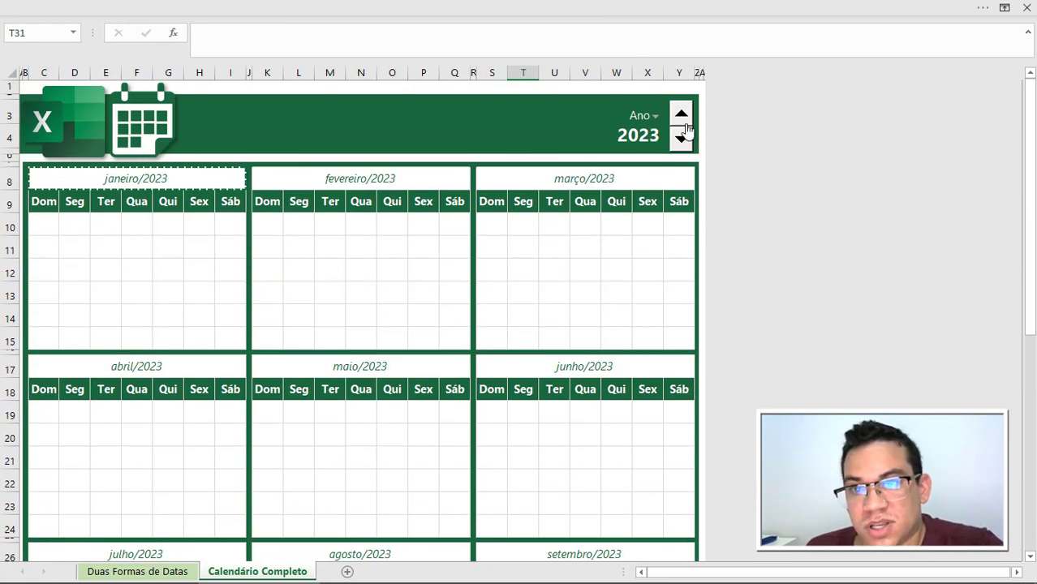
{"action": "left_click", "coordinate": [682, 116]}
{"action": "left_click", "coordinate": [682, 115]}
{"action": "left_click", "coordinate": [682, 115]}
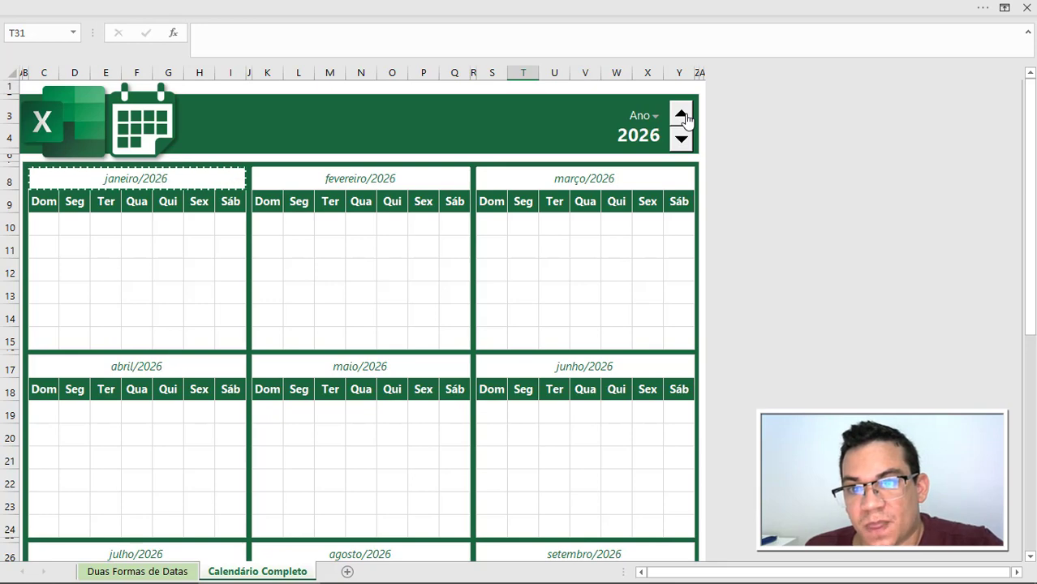
{"action": "left_click", "coordinate": [573, 245]}
{"action": "key", "text": "Escape"}
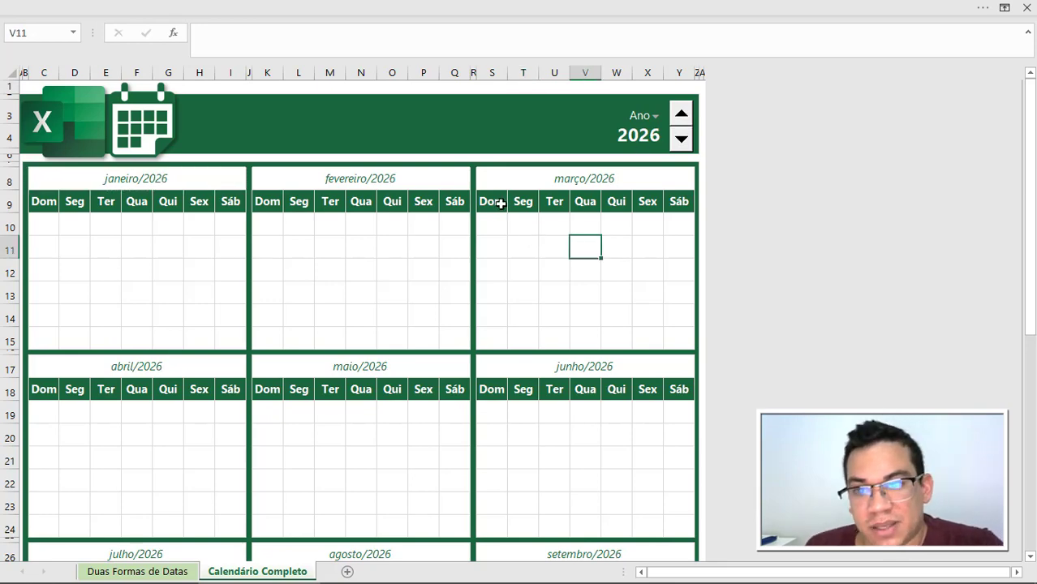
Step: Inspect the DATAM formula in the March heading cell S8 and leave it without editing
{"action": "double_click", "coordinate": [494, 178]}
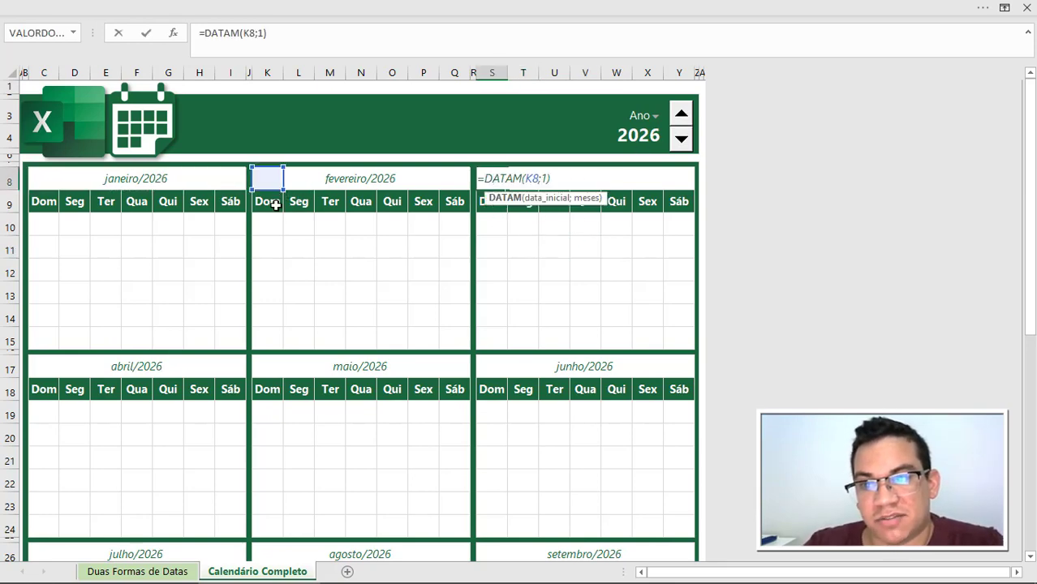
{"action": "key", "text": "Escape"}
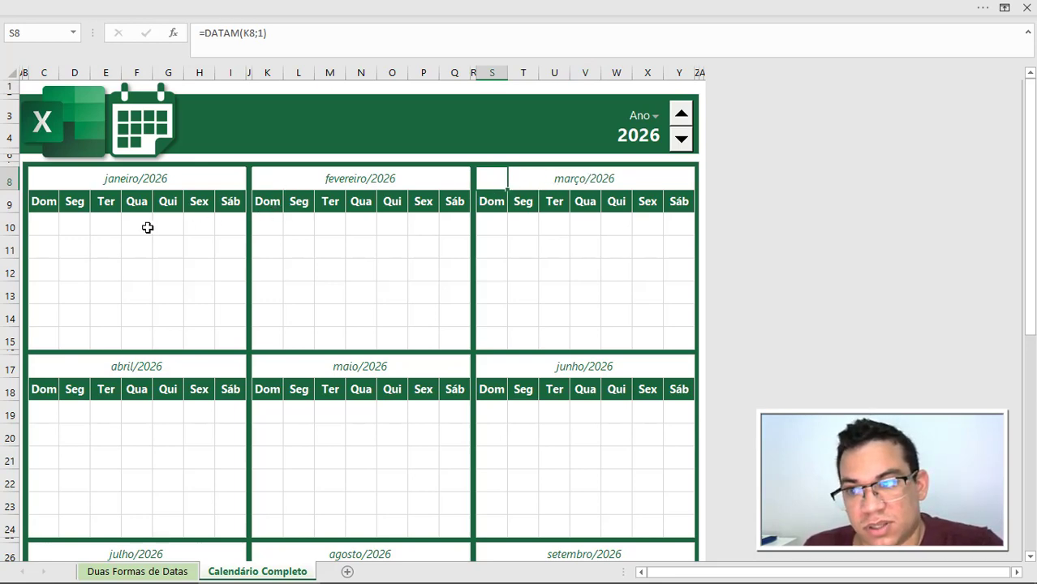
{"action": "left_click", "coordinate": [268, 178]}
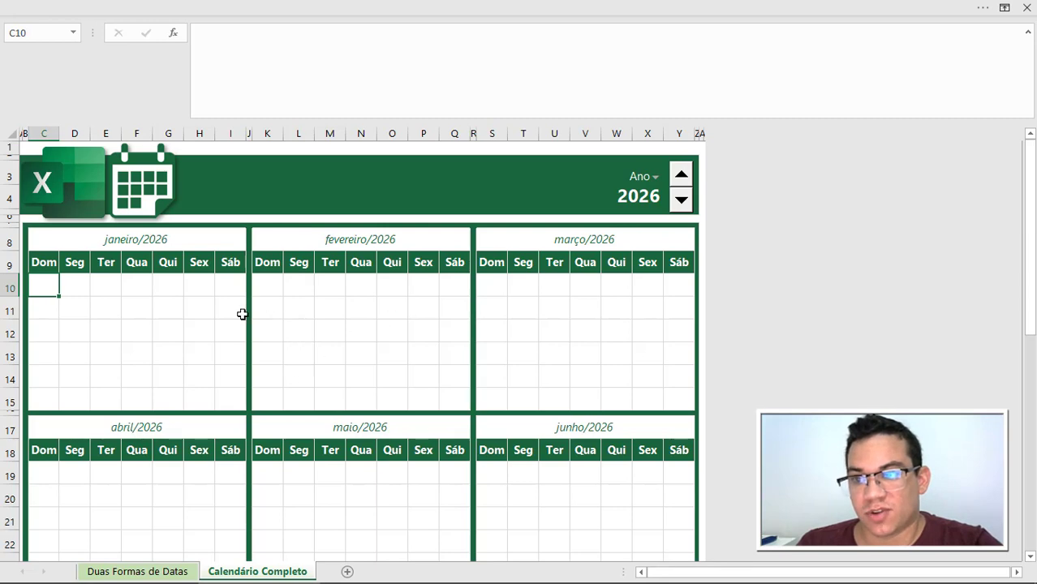
Step: Copy the formula text of B8 on the Duas Formas de Datas sheet into cell C10 of the Calendário Completo sheet
{"action": "left_click", "coordinate": [180, 571]}
{"action": "left_click", "coordinate": [45, 286]}
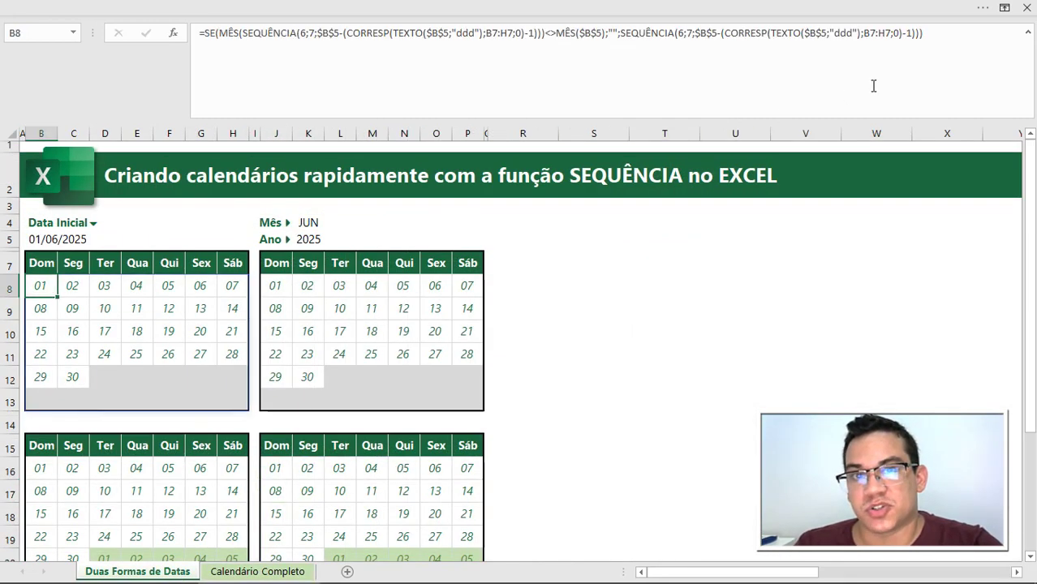
{"action": "left_click_drag", "start_coordinate": [940, 40], "coordinate": [118, 35]}
{"action": "key", "text": "Escape"}
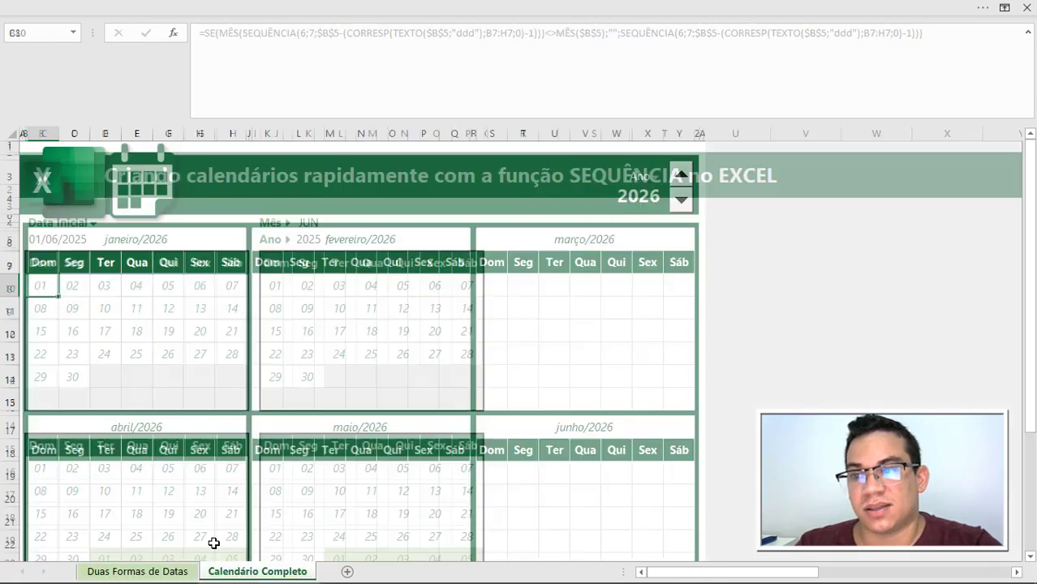
{"action": "left_click", "coordinate": [229, 571]}
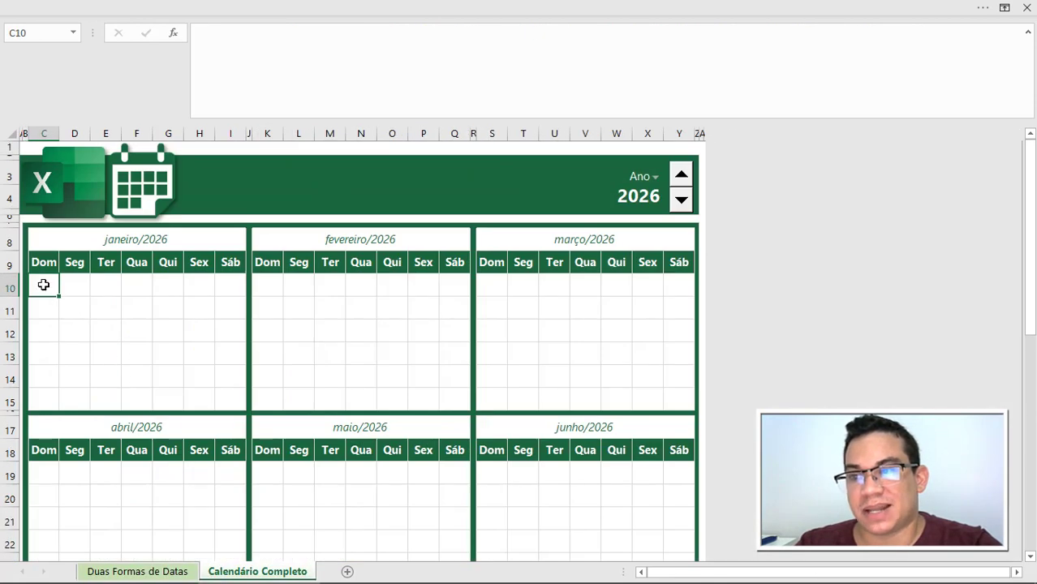
{"action": "left_click", "coordinate": [471, 81]}
{"action": "key", "text": "ctrl+v"}
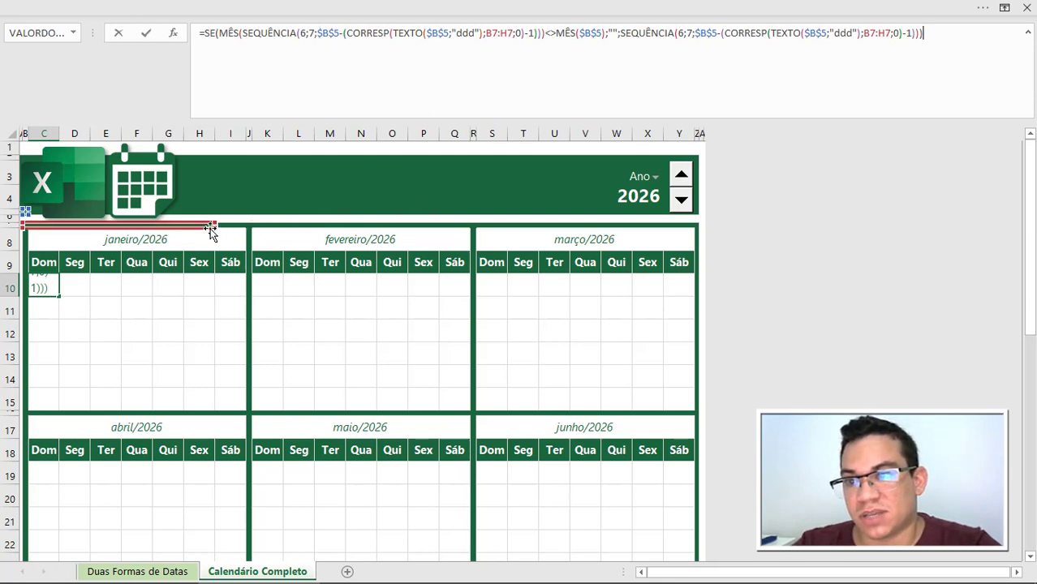
Step: In the C10 formula, change both weekday ranges to C9:I9 and every $B$5 reference to C8, and enter it
{"action": "left_click_drag", "start_coordinate": [215, 230], "coordinate": [231, 267]}
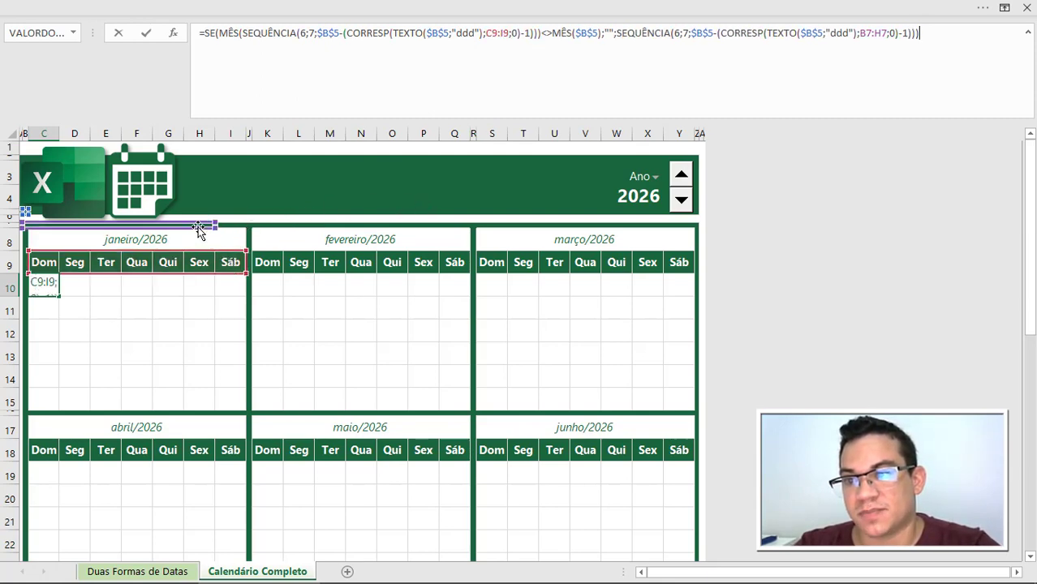
{"action": "left_click_drag", "start_coordinate": [213, 227], "coordinate": [230, 263]}
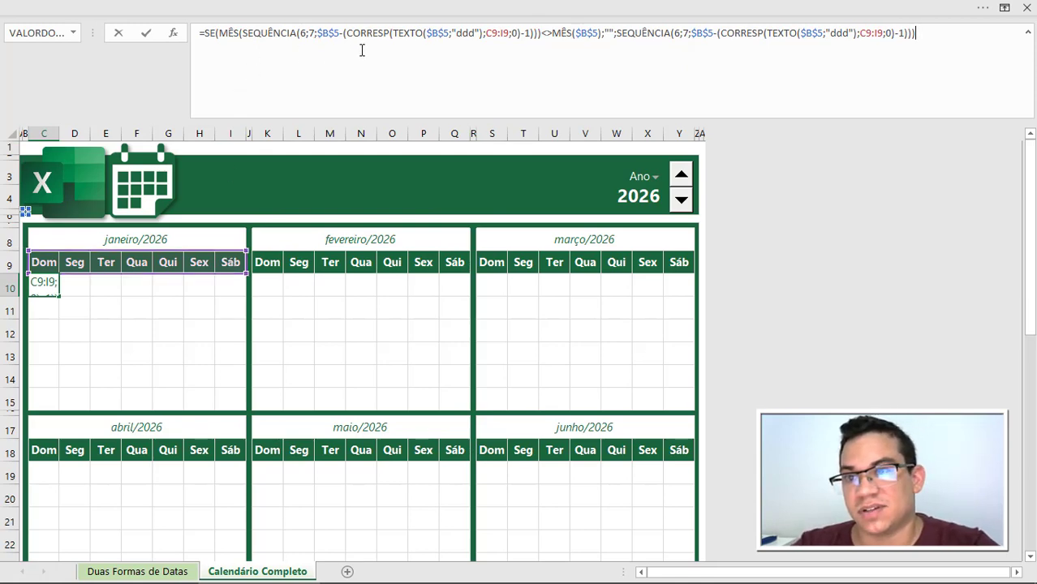
{"action": "left_click_drag", "start_coordinate": [317, 34], "coordinate": [337, 34]}
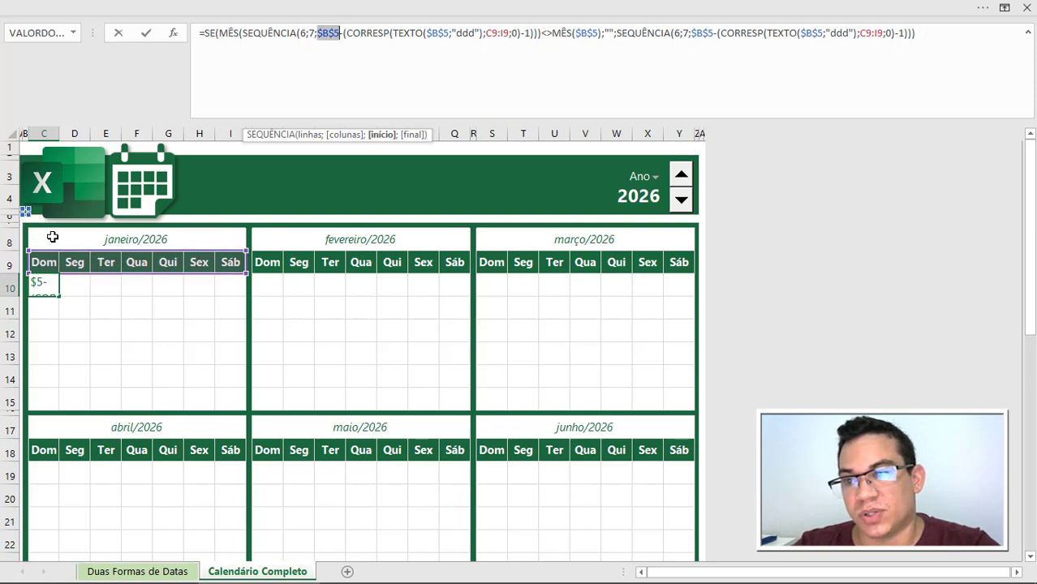
{"action": "type", "text": "c"}
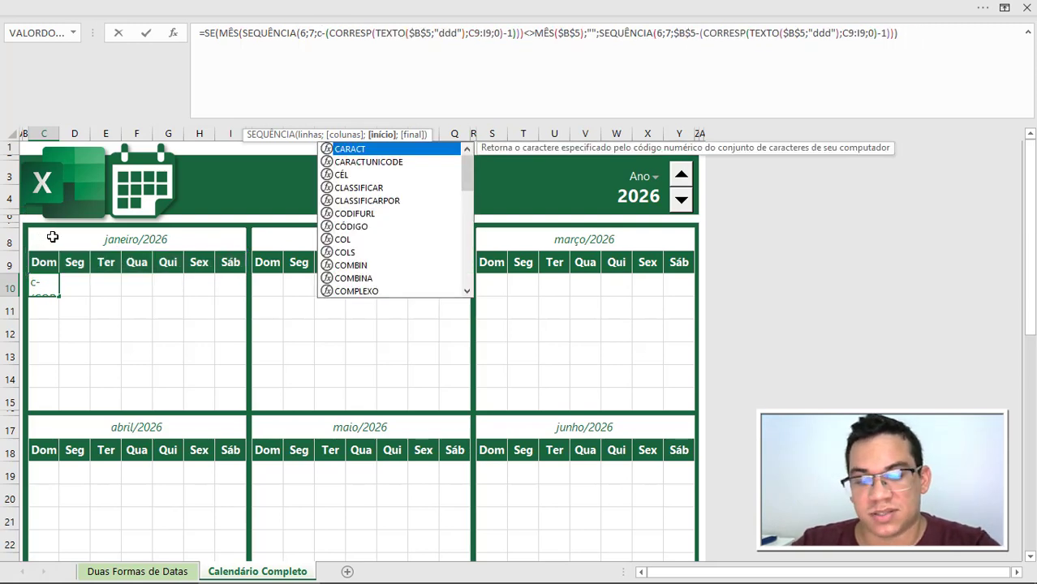
{"action": "type", "text": "8"}
{"action": "left_click_drag", "start_coordinate": [414, 36], "coordinate": [434, 36]}
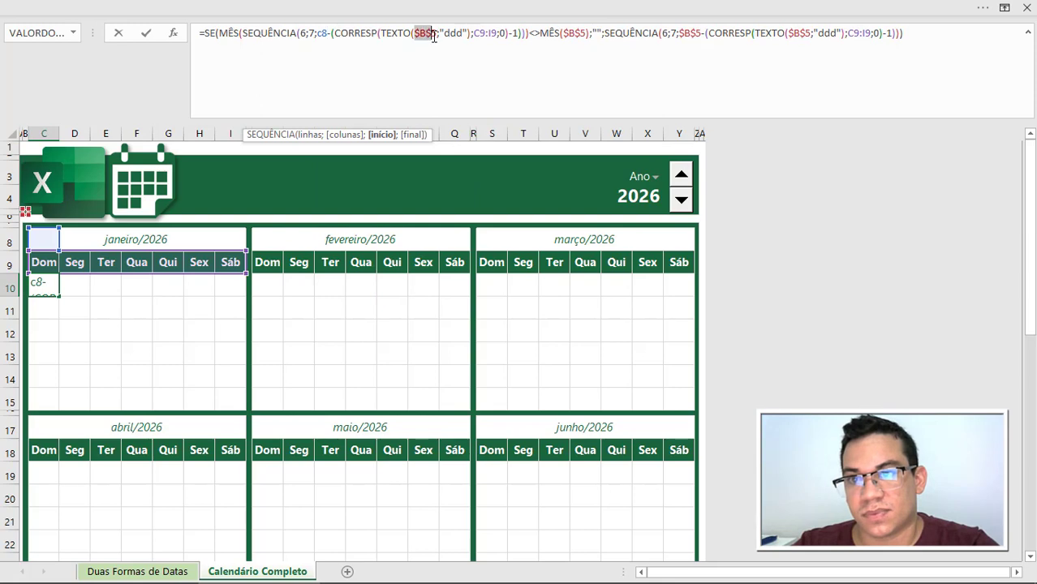
{"action": "type", "text": "c8"}
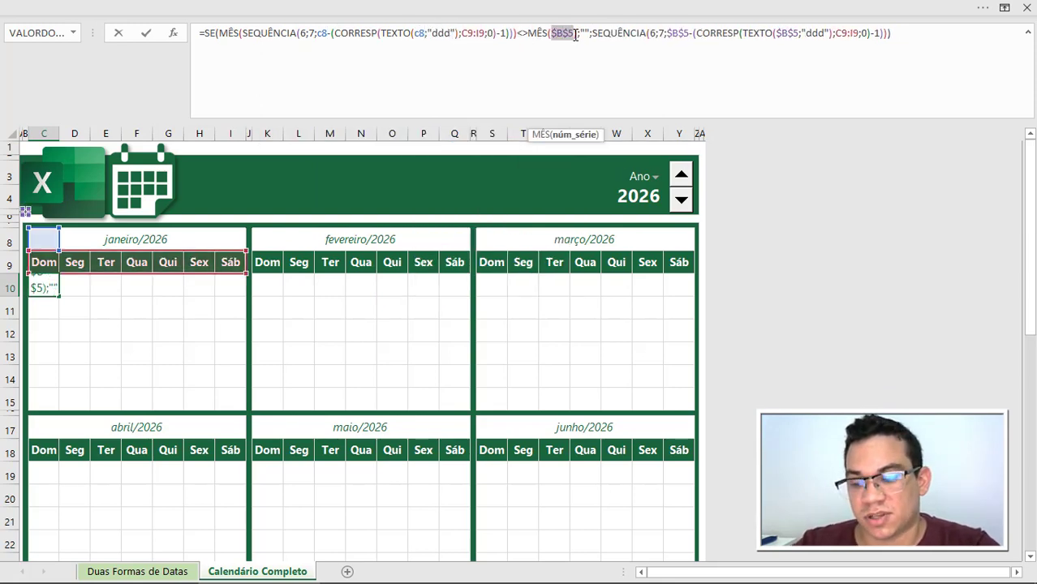
{"action": "type", "text": "c8"}
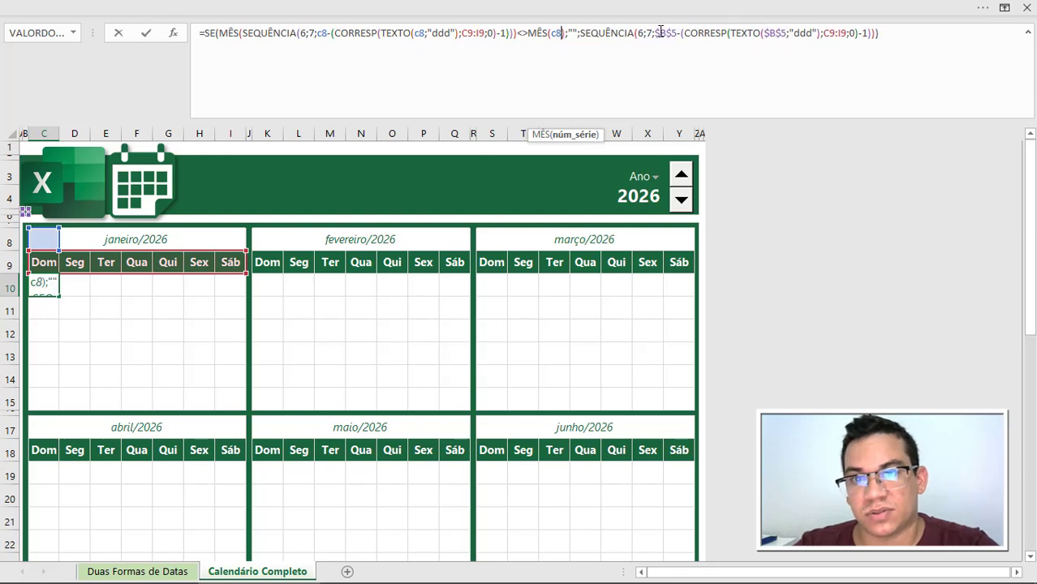
{"action": "type", "text": "c8"}
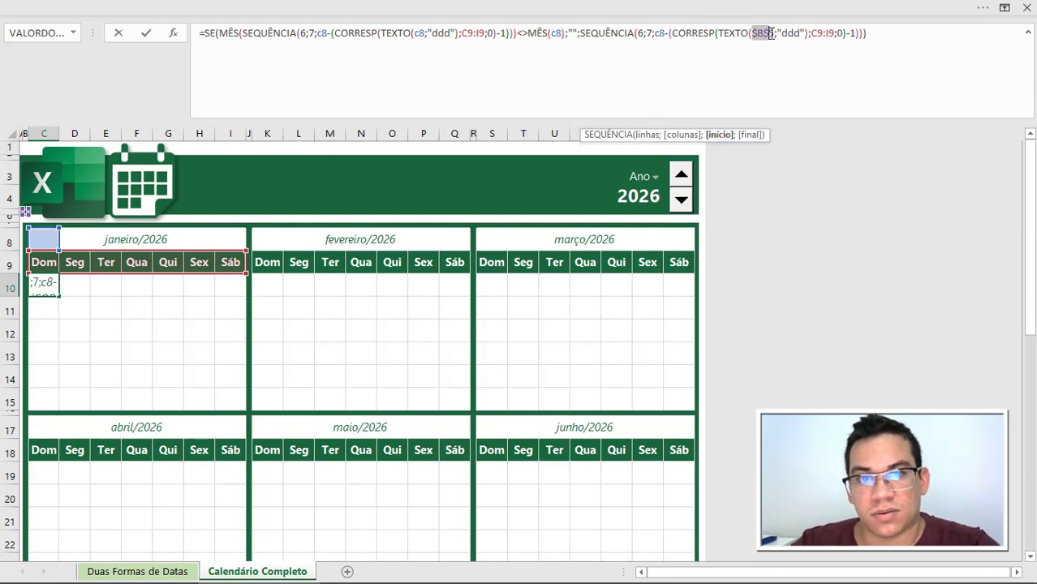
{"action": "type", "text": "c8"}
{"action": "key", "text": "Return"}
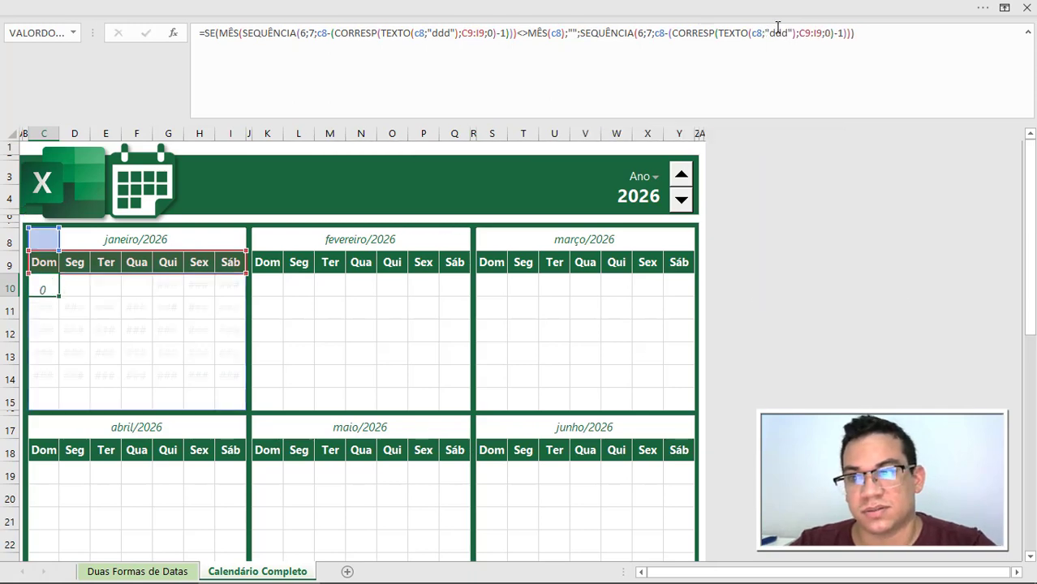
Step: Copy the January formula in C10 and select the first grid cells of February through June: K10, S10, C19, K19 and S19
{"action": "left_click", "coordinate": [58, 286]}
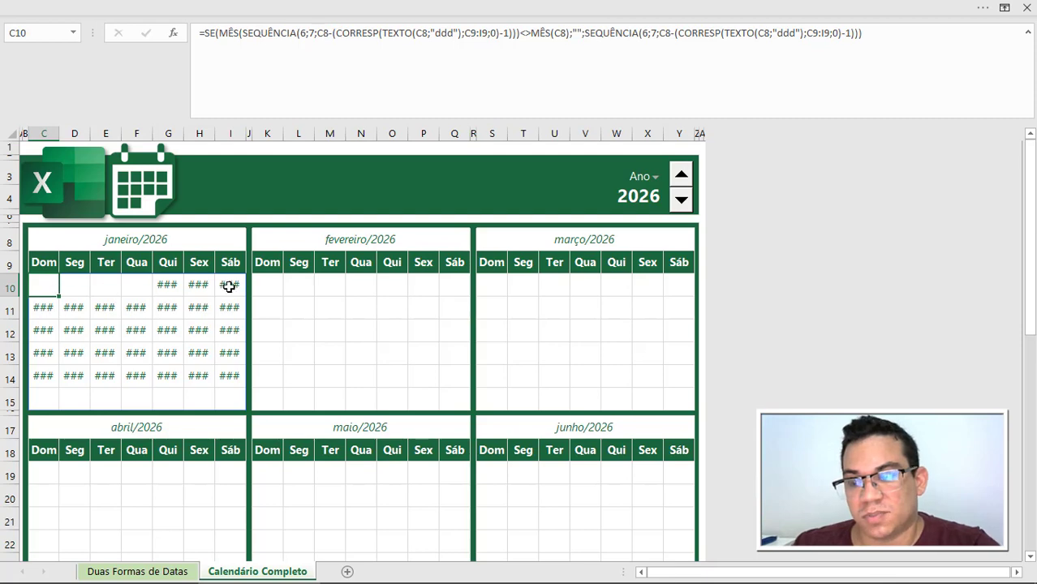
{"action": "key", "text": "ctrl+c"}
{"action": "left_click", "coordinate": [274, 285]}
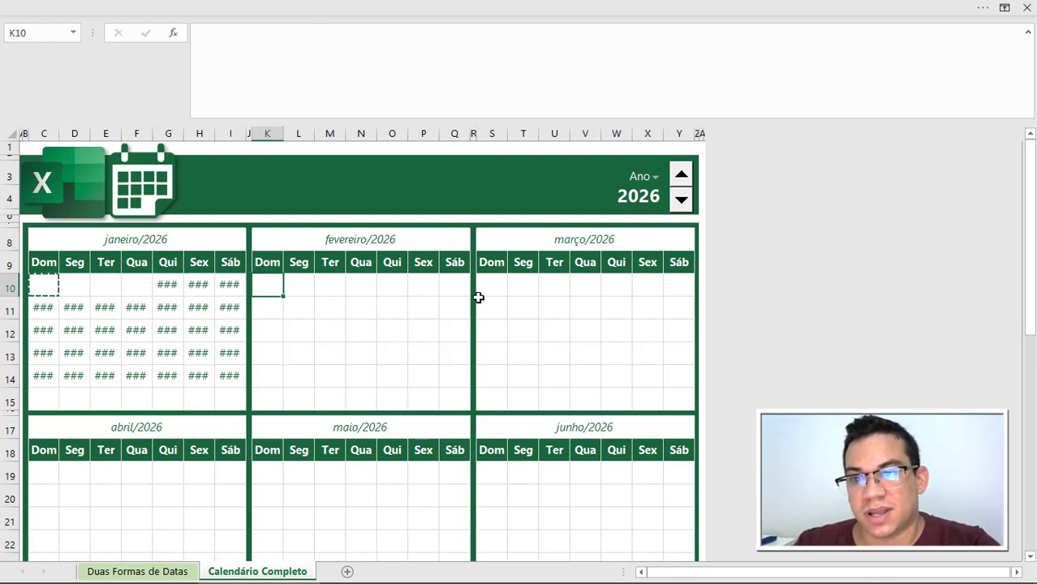
{"action": "left_click", "coordinate": [490, 286], "text": "ctrl"}
{"action": "scroll", "coordinate": [214, 341], "scroll_direction": "down", "scroll_amount": 2}
{"action": "scroll", "coordinate": [213, 341], "scroll_direction": "down", "scroll_amount": 1}
{"action": "left_click", "coordinate": [45, 318]}
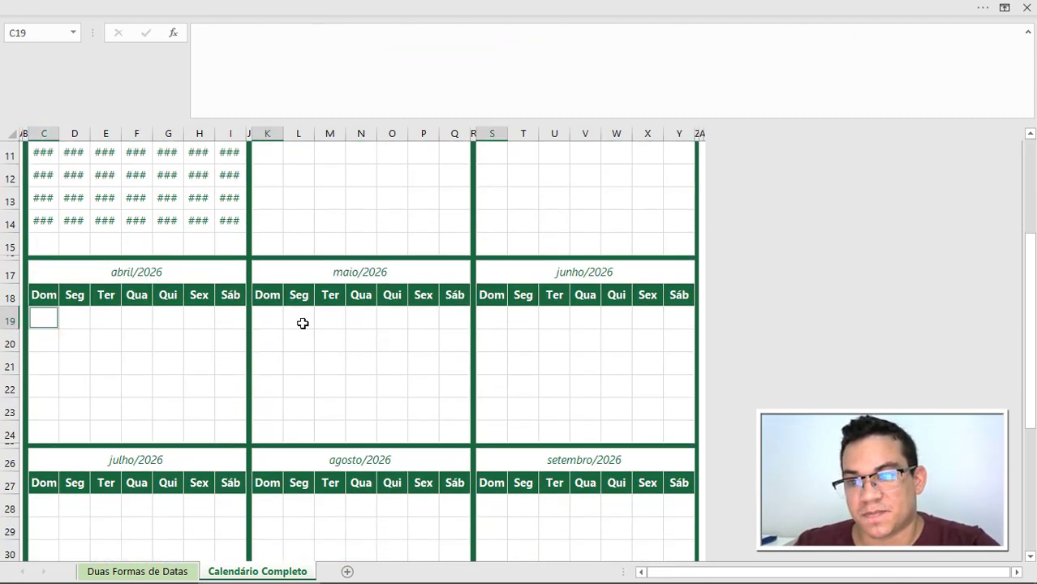
{"action": "left_click", "coordinate": [276, 320], "text": "ctrl"}
{"action": "left_click", "coordinate": [493, 319], "text": "ctrl"}
Step: Add the first grid cells of July through December (C28, K28, S28, C37, K37, S37) to the selection and paste the copied formula into all
{"action": "scroll", "coordinate": [171, 327], "scroll_direction": "down", "scroll_amount": 2}
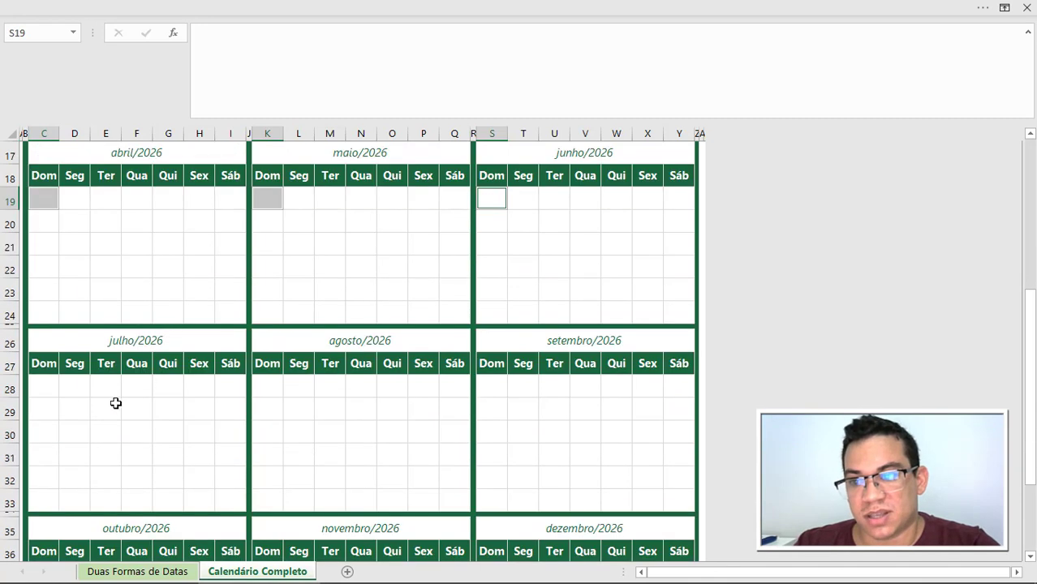
{"action": "left_click", "coordinate": [53, 388]}
{"action": "left_click", "coordinate": [274, 388], "text": "ctrl"}
{"action": "left_click", "coordinate": [491, 387], "text": "ctrl"}
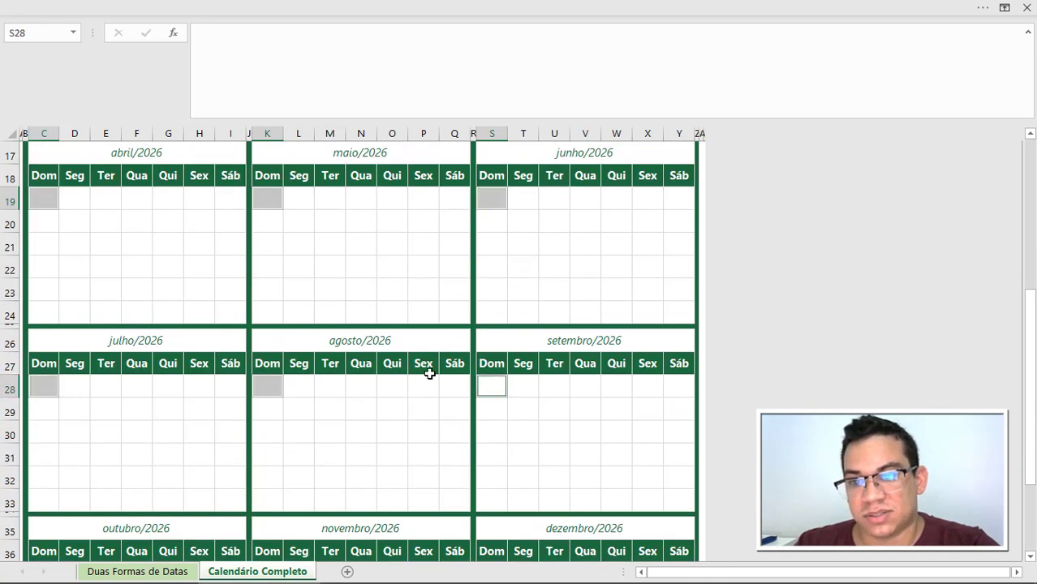
{"action": "scroll", "coordinate": [199, 335], "scroll_direction": "down", "scroll_amount": 2}
{"action": "scroll", "coordinate": [199, 334], "scroll_direction": "down", "scroll_amount": 1}
{"action": "left_click", "coordinate": [47, 388]}
{"action": "left_click", "coordinate": [277, 389], "text": "ctrl"}
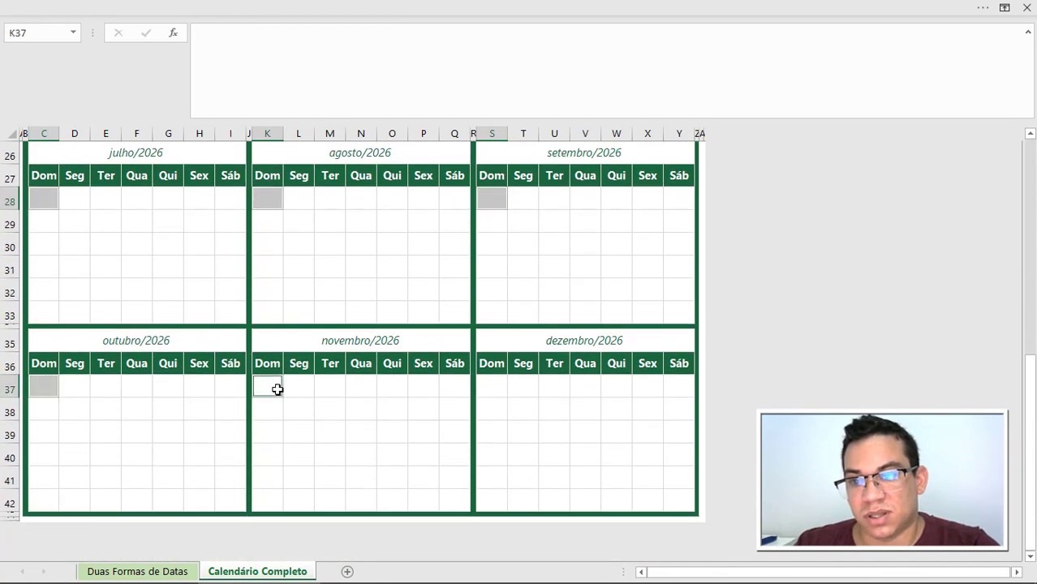
{"action": "left_click", "coordinate": [483, 389], "text": "ctrl"}
{"action": "right_click", "coordinate": [489, 388]}
{"action": "left_click", "coordinate": [576, 213]}
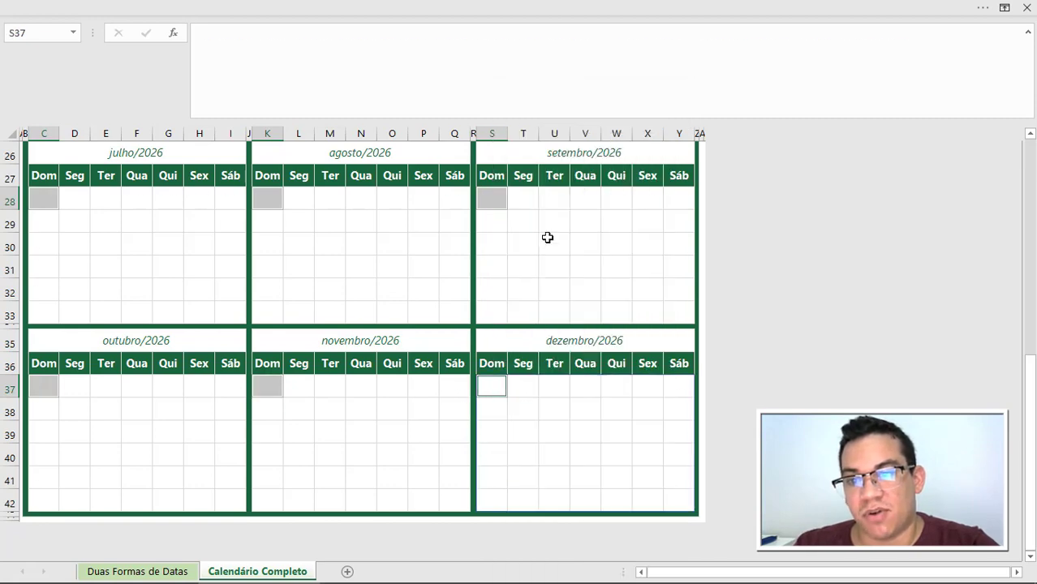
{"action": "scroll", "coordinate": [379, 335], "scroll_direction": "up", "scroll_amount": 6}
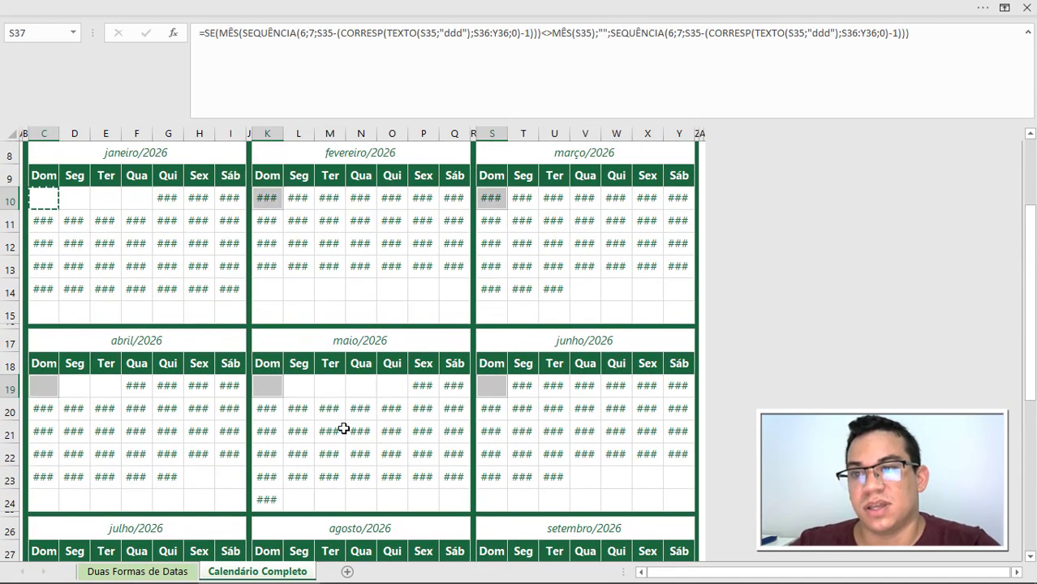
{"action": "scroll", "coordinate": [343, 428], "scroll_direction": "up", "scroll_amount": 2}
{"action": "left_click", "coordinate": [297, 357]}
Step: Select the six-row day grids of January through June together, from C10:I15 through S19:Y24
{"action": "scroll", "coordinate": [203, 302], "scroll_direction": "up", "scroll_amount": 1}
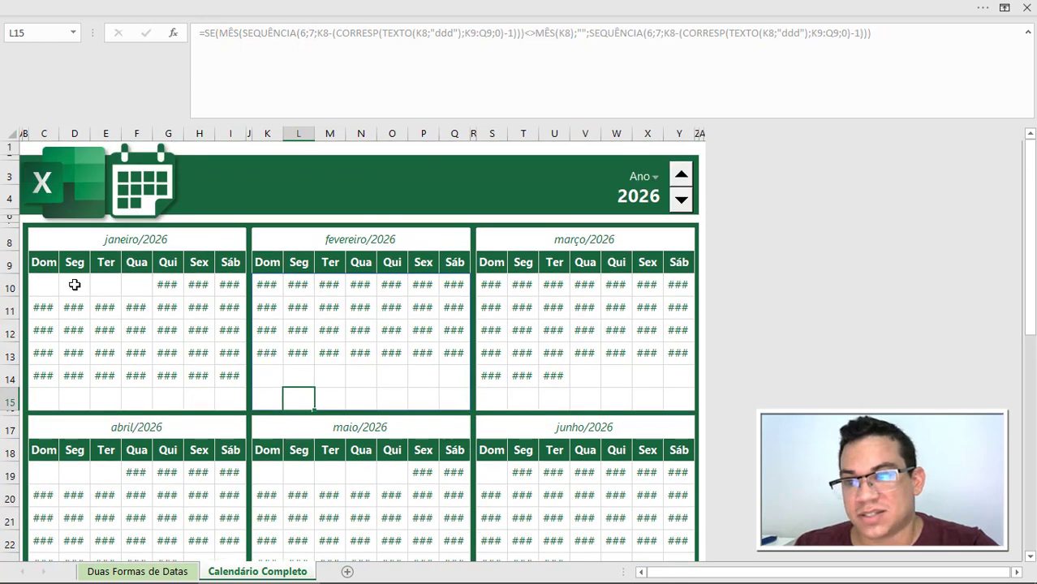
{"action": "left_click_drag", "start_coordinate": [44, 286], "coordinate": [232, 397]}
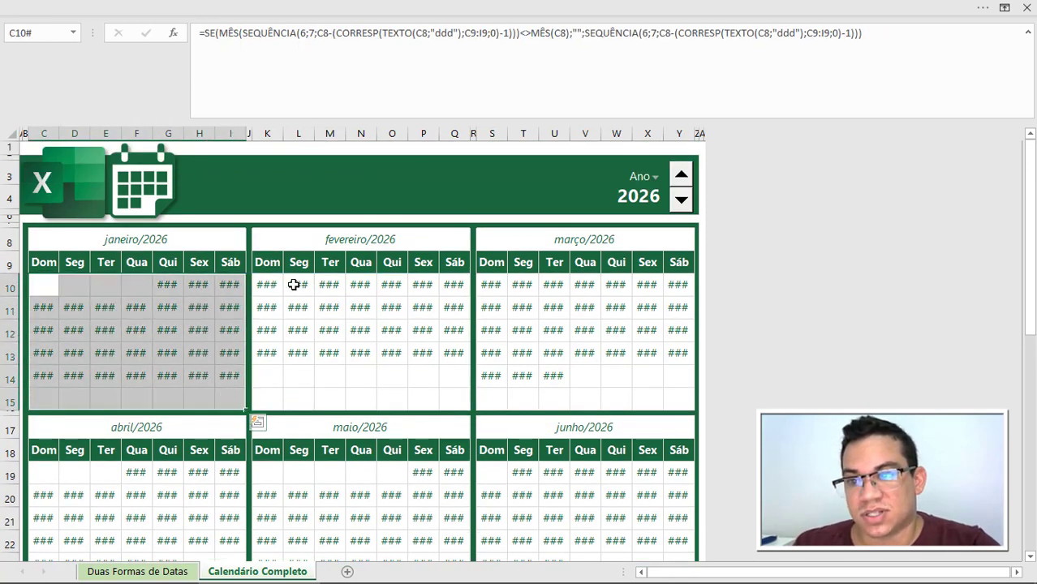
{"action": "left_click_drag", "start_coordinate": [267, 284], "coordinate": [447, 394]}
{"action": "left_click_drag", "start_coordinate": [492, 285], "coordinate": [679, 399]}
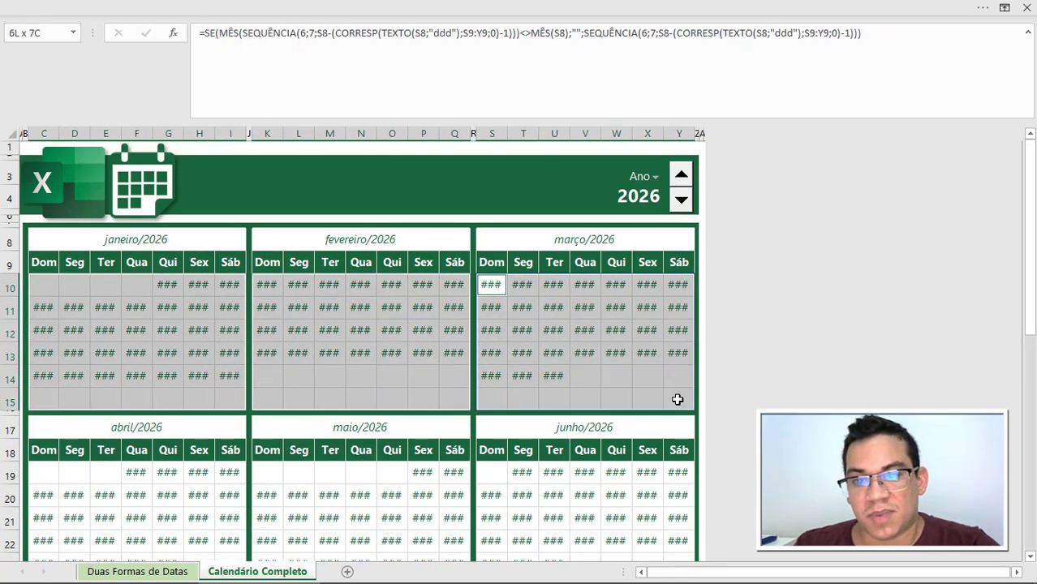
{"action": "scroll", "coordinate": [294, 304], "scroll_direction": "down", "scroll_amount": 3}
{"action": "left_click_drag", "start_coordinate": [43, 292], "coordinate": [227, 404]}
{"action": "left_click_drag", "start_coordinate": [268, 294], "coordinate": [455, 399]}
{"action": "left_click_drag", "start_coordinate": [500, 298], "coordinate": [679, 406]}
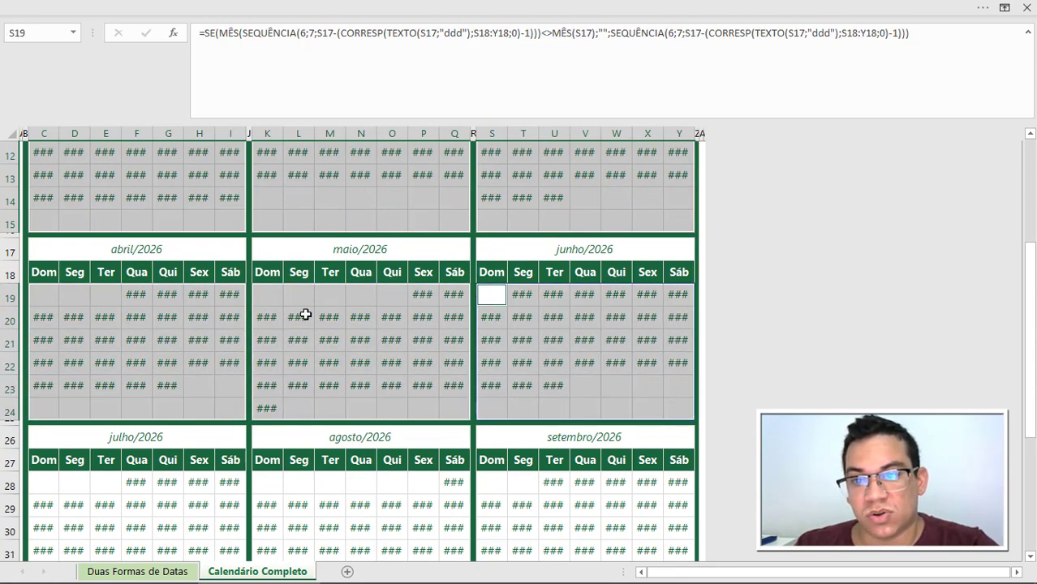
Step: Extend the selection with the day grids of July through December, rows 28 to 33 and 37 to 42
{"action": "scroll", "coordinate": [216, 320], "scroll_direction": "down", "scroll_amount": 3}
{"action": "left_click_drag", "start_coordinate": [57, 283], "coordinate": [231, 388]}
{"action": "left_click_drag", "start_coordinate": [266, 386], "coordinate": [684, 388]}
{"action": "scroll", "coordinate": [128, 342], "scroll_direction": "down", "scroll_amount": 3}
{"action": "left_click_drag", "start_coordinate": [41, 272], "coordinate": [239, 374]}
{"action": "left_click_drag", "start_coordinate": [268, 274], "coordinate": [674, 272]}
Step: Apply the custom number format dd to all the selected day grids
{"action": "key", "text": "ctrl+1"}
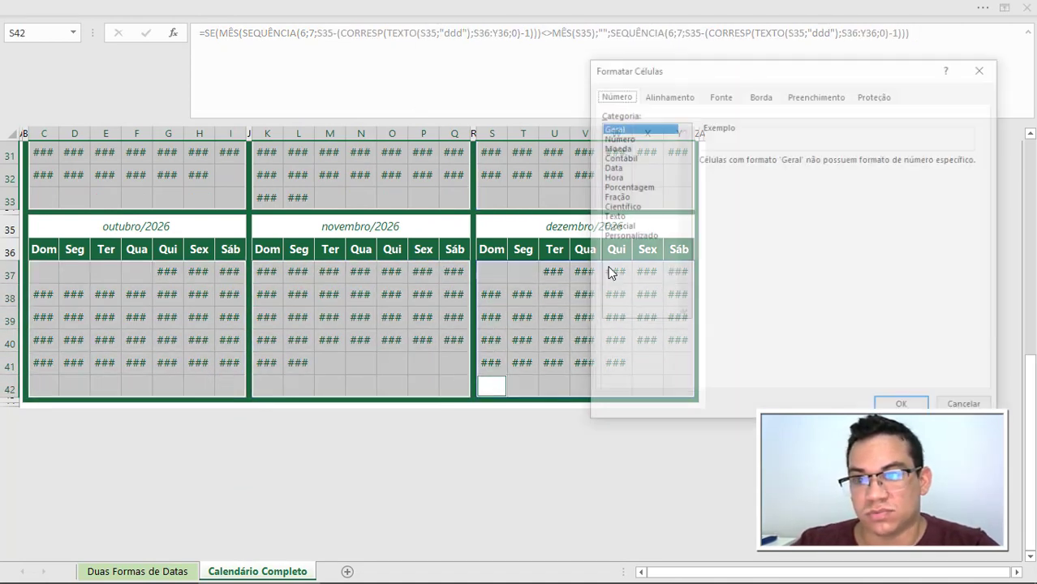
{"action": "left_click", "coordinate": [649, 236]}
{"action": "left_click_drag", "start_coordinate": [974, 223], "coordinate": [975, 274]}
{"action": "left_click", "coordinate": [755, 287]}
{"action": "left_click", "coordinate": [904, 406]}
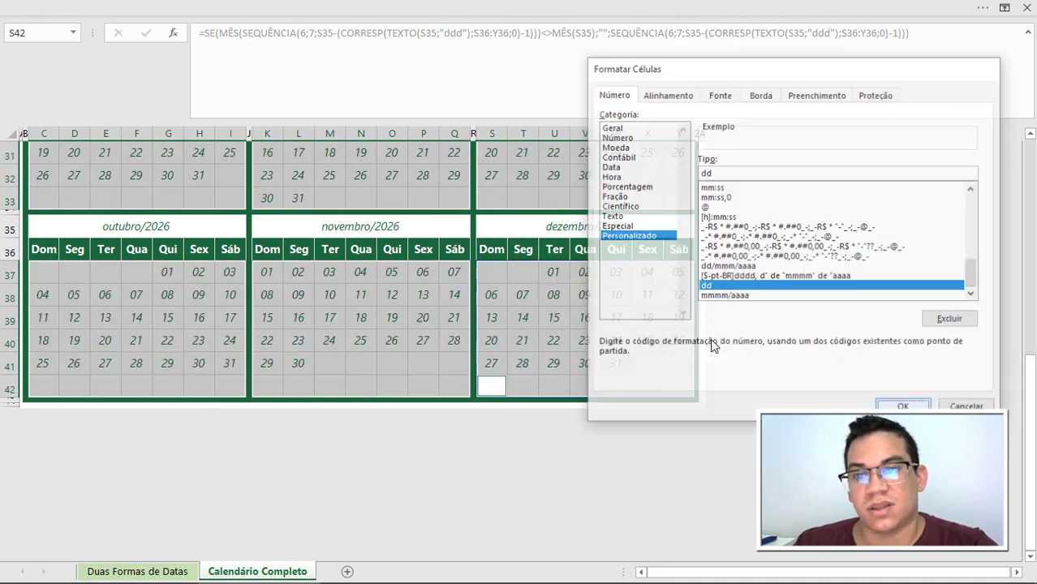
Step: Start a new conditional formatting rule for the selected grids that formats only cells that are empty (Vazias)
{"action": "scroll", "coordinate": [528, 302], "scroll_direction": "up", "scroll_amount": 6}
{"action": "scroll", "coordinate": [308, 252], "scroll_direction": "up", "scroll_amount": 4}
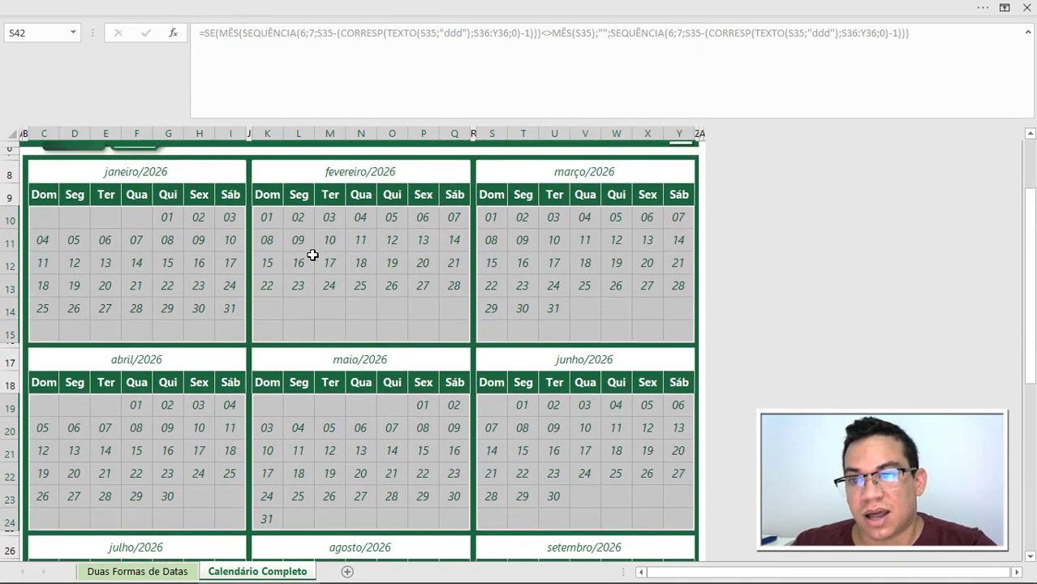
{"action": "left_click", "coordinate": [556, 5]}
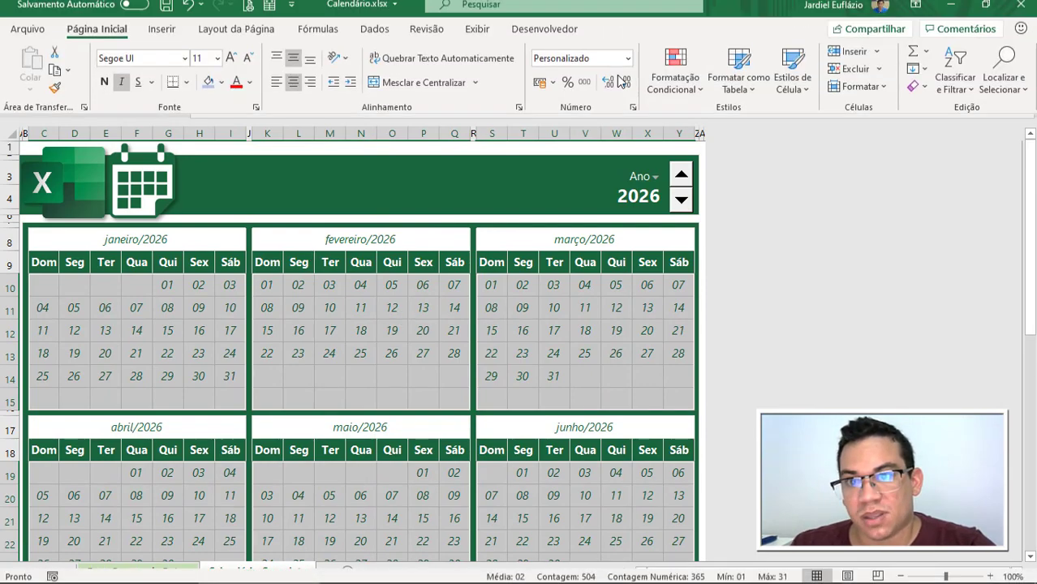
{"action": "left_click", "coordinate": [675, 85]}
{"action": "left_click", "coordinate": [700, 307]}
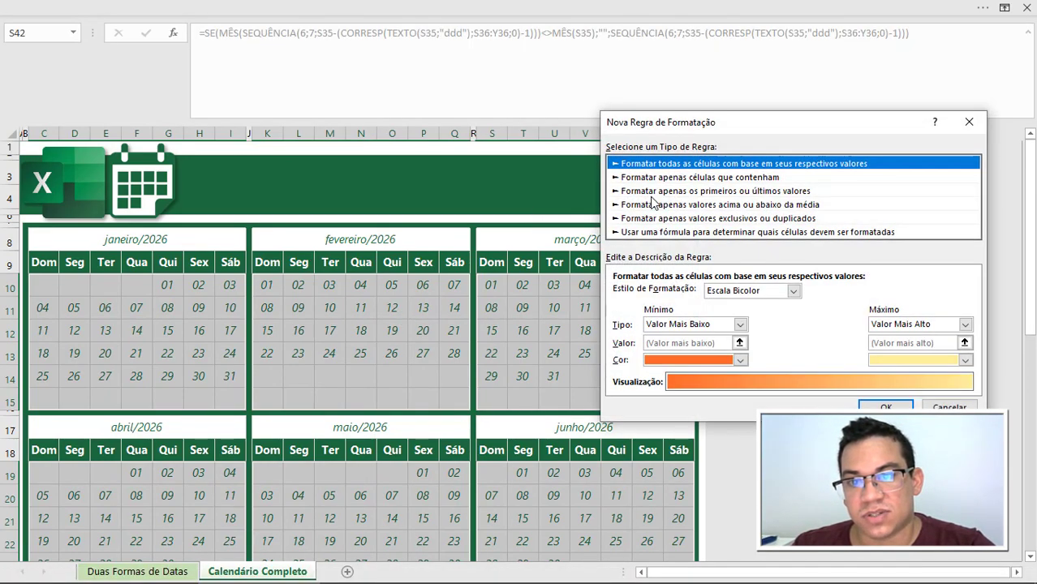
{"action": "left_click", "coordinate": [663, 182]}
{"action": "left_click", "coordinate": [672, 296]}
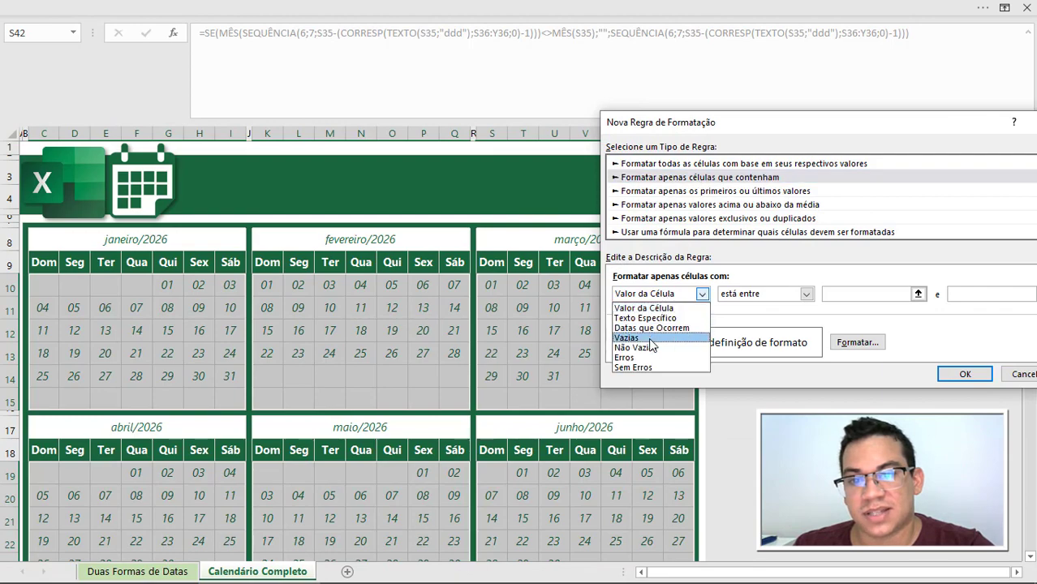
{"action": "left_click", "coordinate": [652, 340]}
Step: Give the empty-cell rule a light grey fill, apply it to the grids and clear the selection
{"action": "left_click", "coordinate": [852, 340]}
{"action": "left_click", "coordinate": [753, 80]}
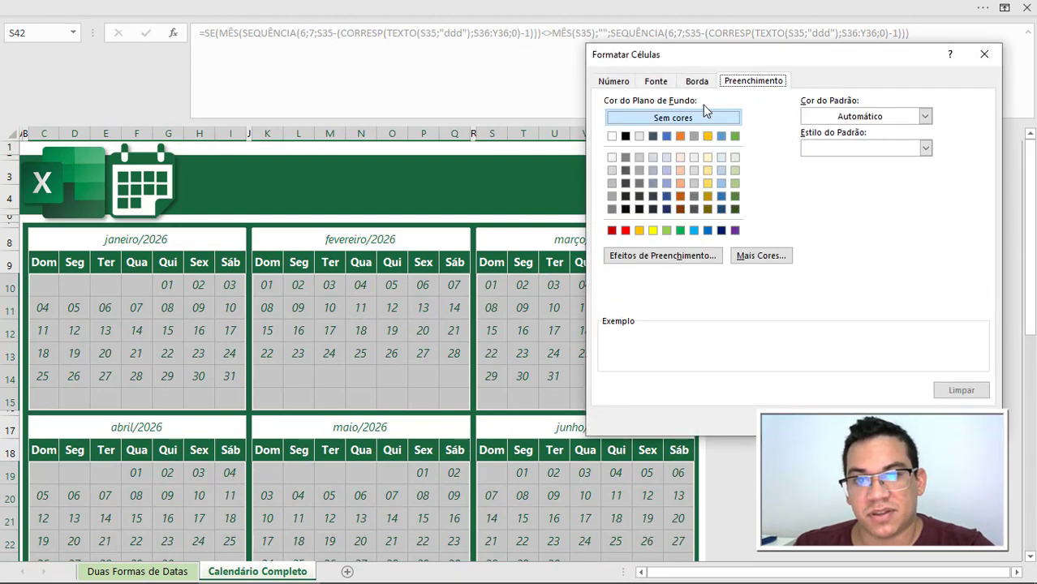
{"action": "left_click", "coordinate": [612, 172]}
{"action": "key", "text": "Return"}
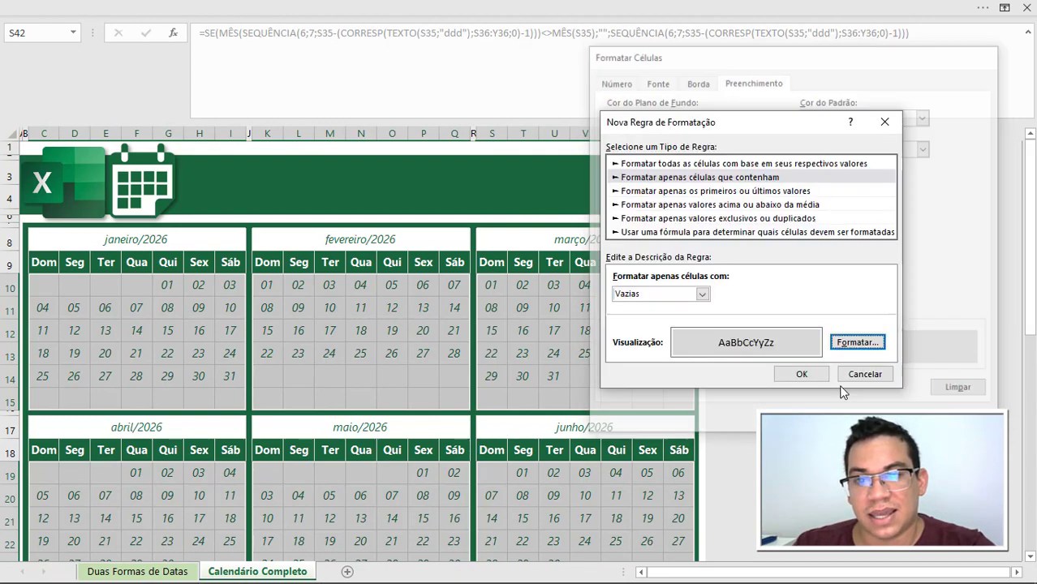
{"action": "left_click", "coordinate": [799, 373]}
{"action": "left_click", "coordinate": [614, 333]}
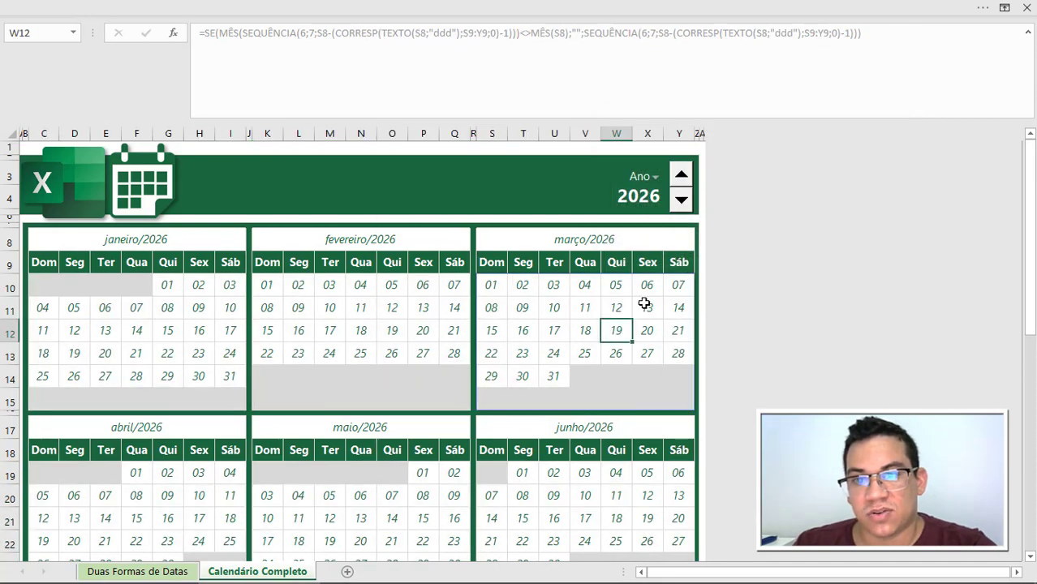
Step: Test the full-year calendar by lowering the year to 2021 with the spin button
{"action": "left_click", "coordinate": [682, 200]}
{"action": "left_click", "coordinate": [682, 199]}
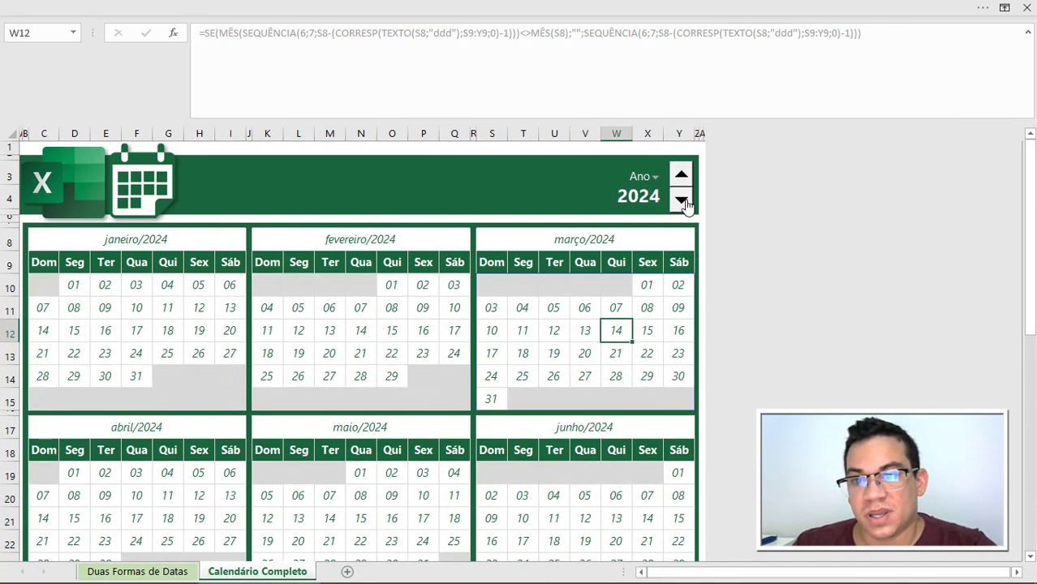
{"action": "left_click", "coordinate": [682, 200]}
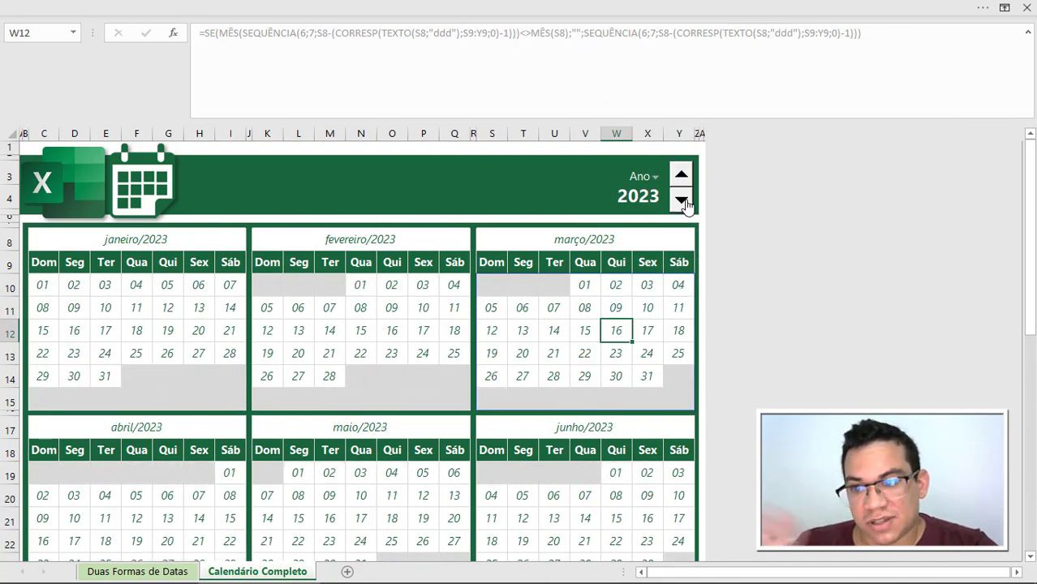
{"action": "left_click", "coordinate": [681, 199]}
{"action": "left_click", "coordinate": [682, 200]}
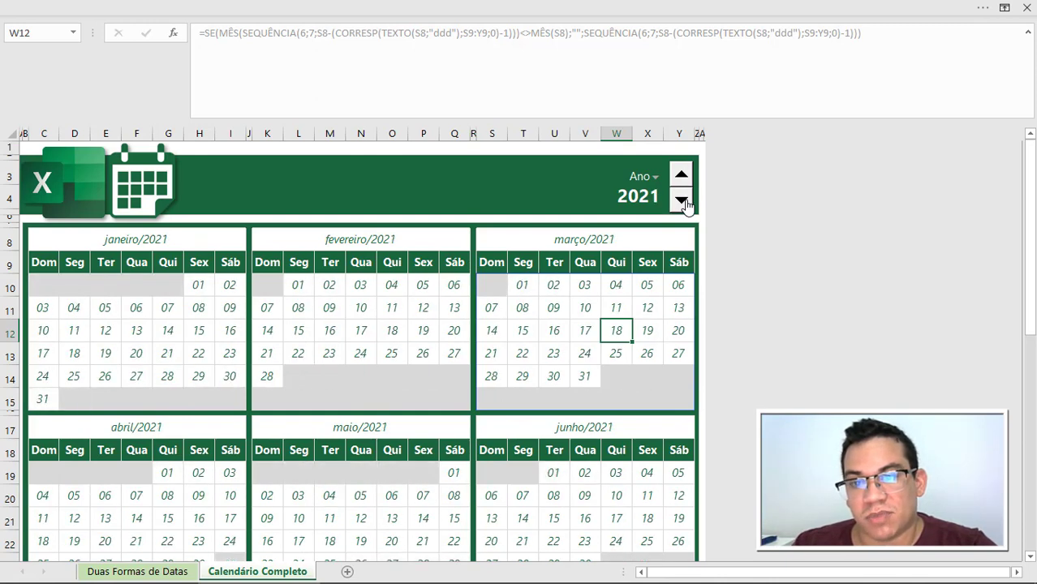
Step: Reduce the formula bar's height and review the day grids of all twelve months from January to December
{"action": "left_click_drag", "start_coordinate": [617, 121], "coordinate": [618, 61]}
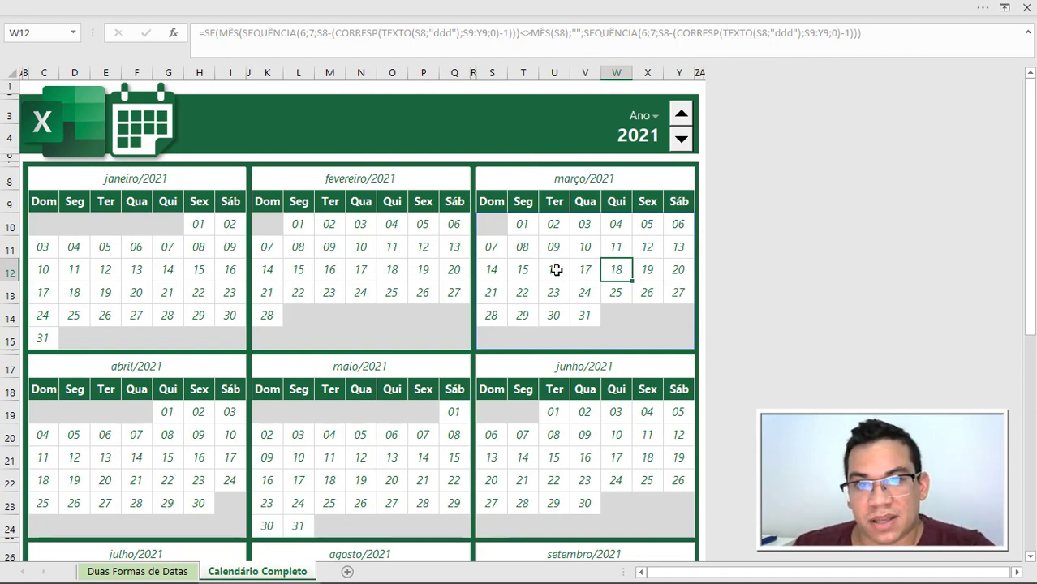
{"action": "scroll", "coordinate": [557, 270], "scroll_direction": "down", "scroll_amount": 7}
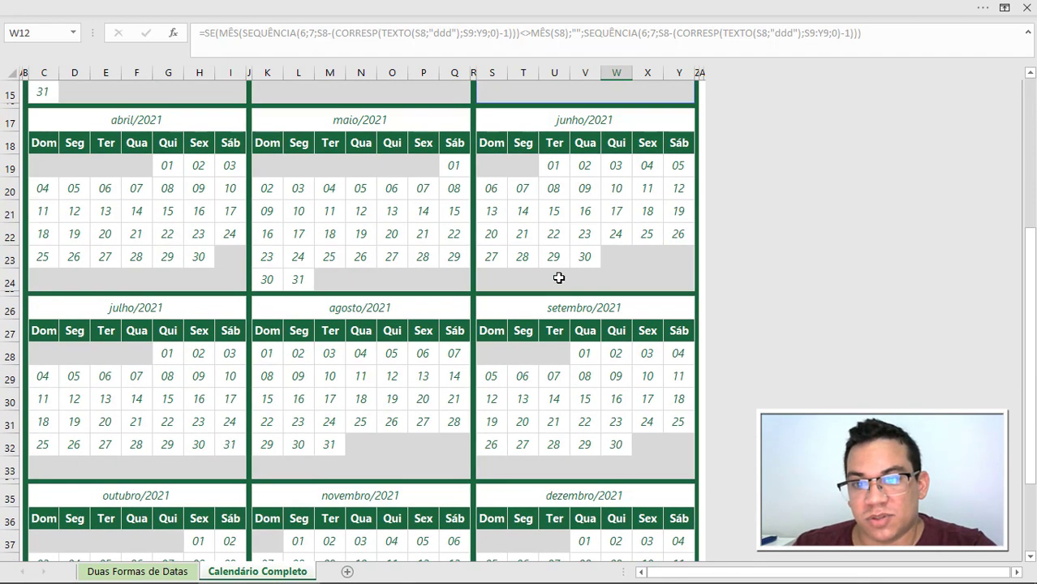
{"action": "scroll", "coordinate": [559, 280], "scroll_direction": "down", "scroll_amount": 2}
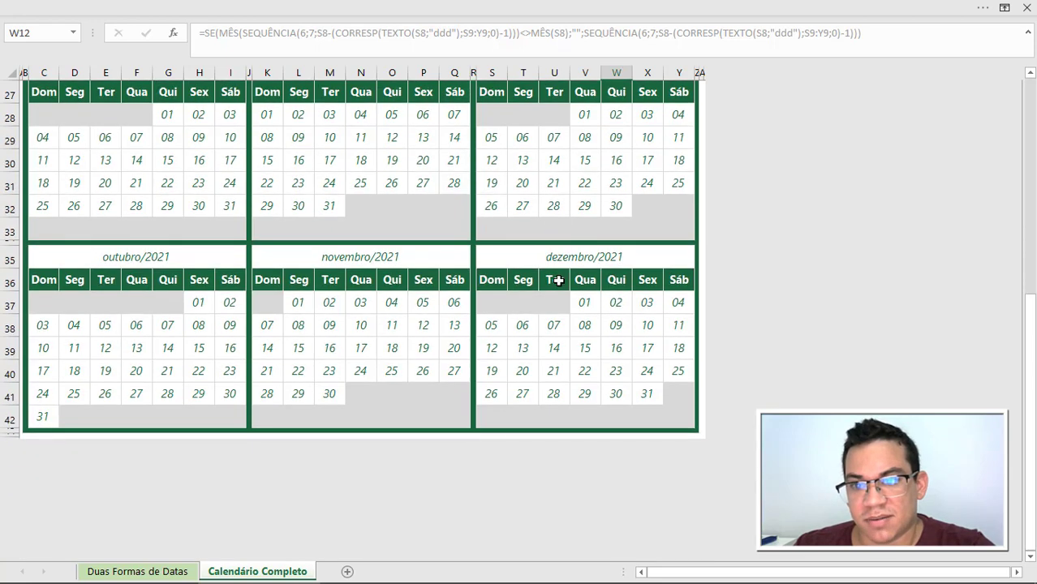
{"action": "scroll", "coordinate": [558, 280], "scroll_direction": "up", "scroll_amount": 6}
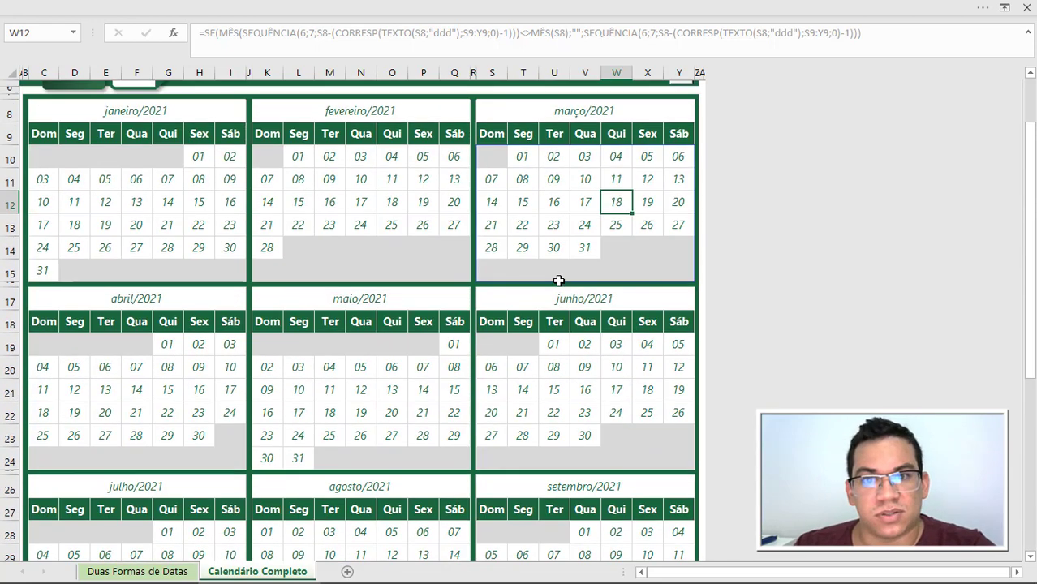
{"action": "scroll", "coordinate": [559, 280], "scroll_direction": "up", "scroll_amount": 2}
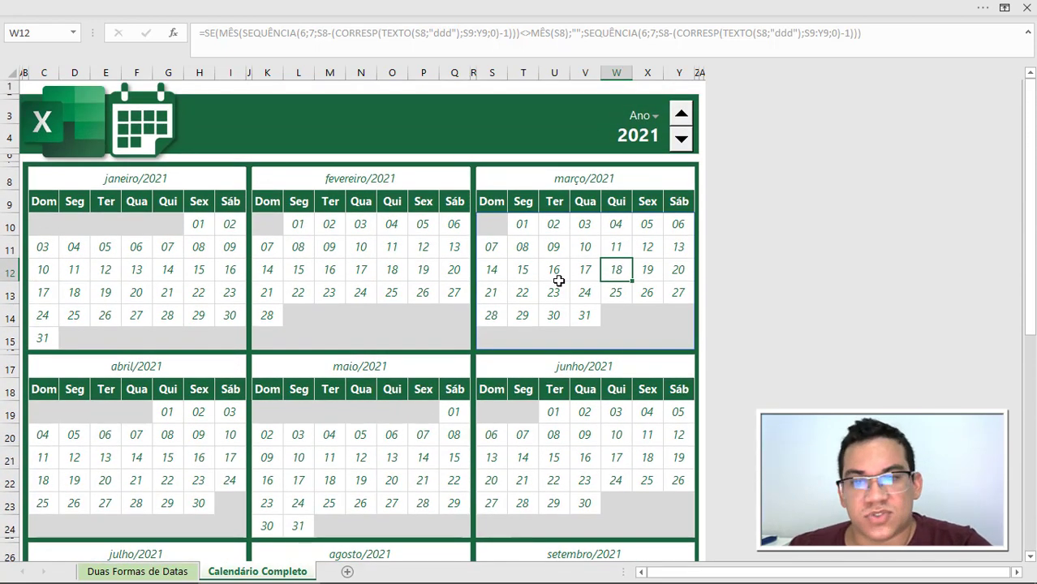